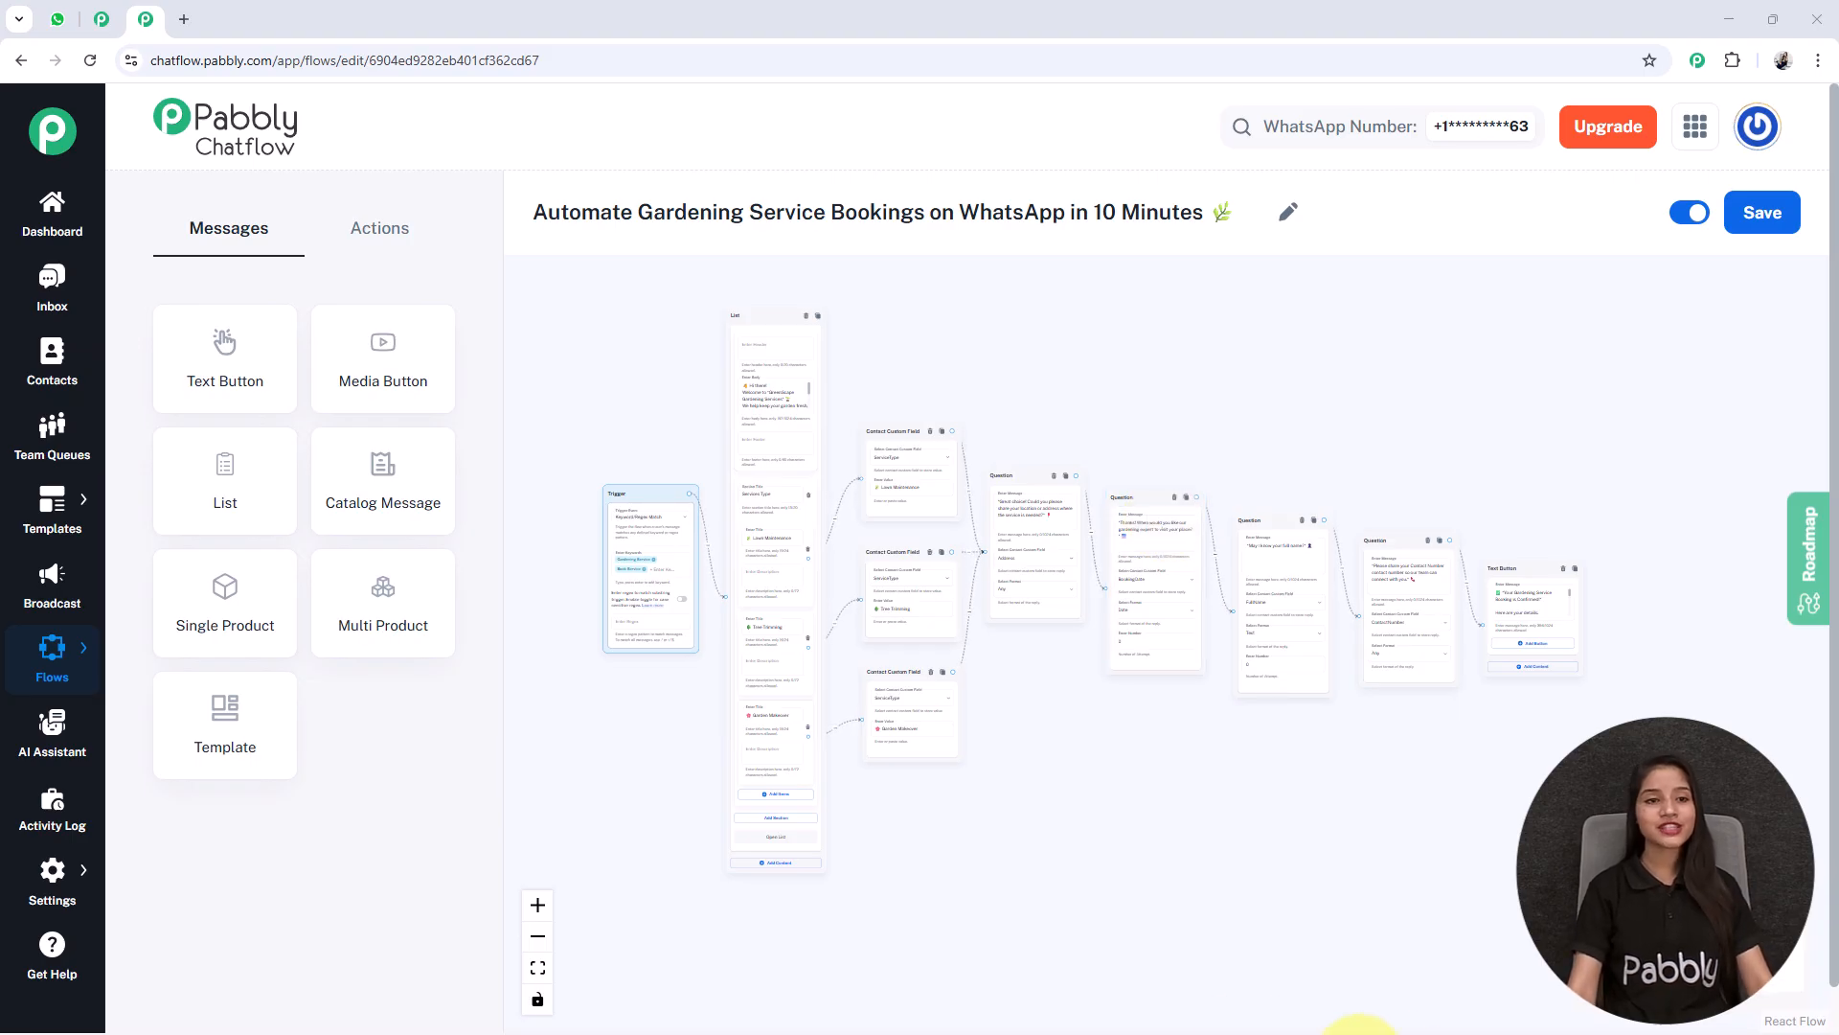
# - Switch to WhatsApp Web and send the message "Gardening Service" in the Gardening Sevice chat
pyautogui.click(69, 29)
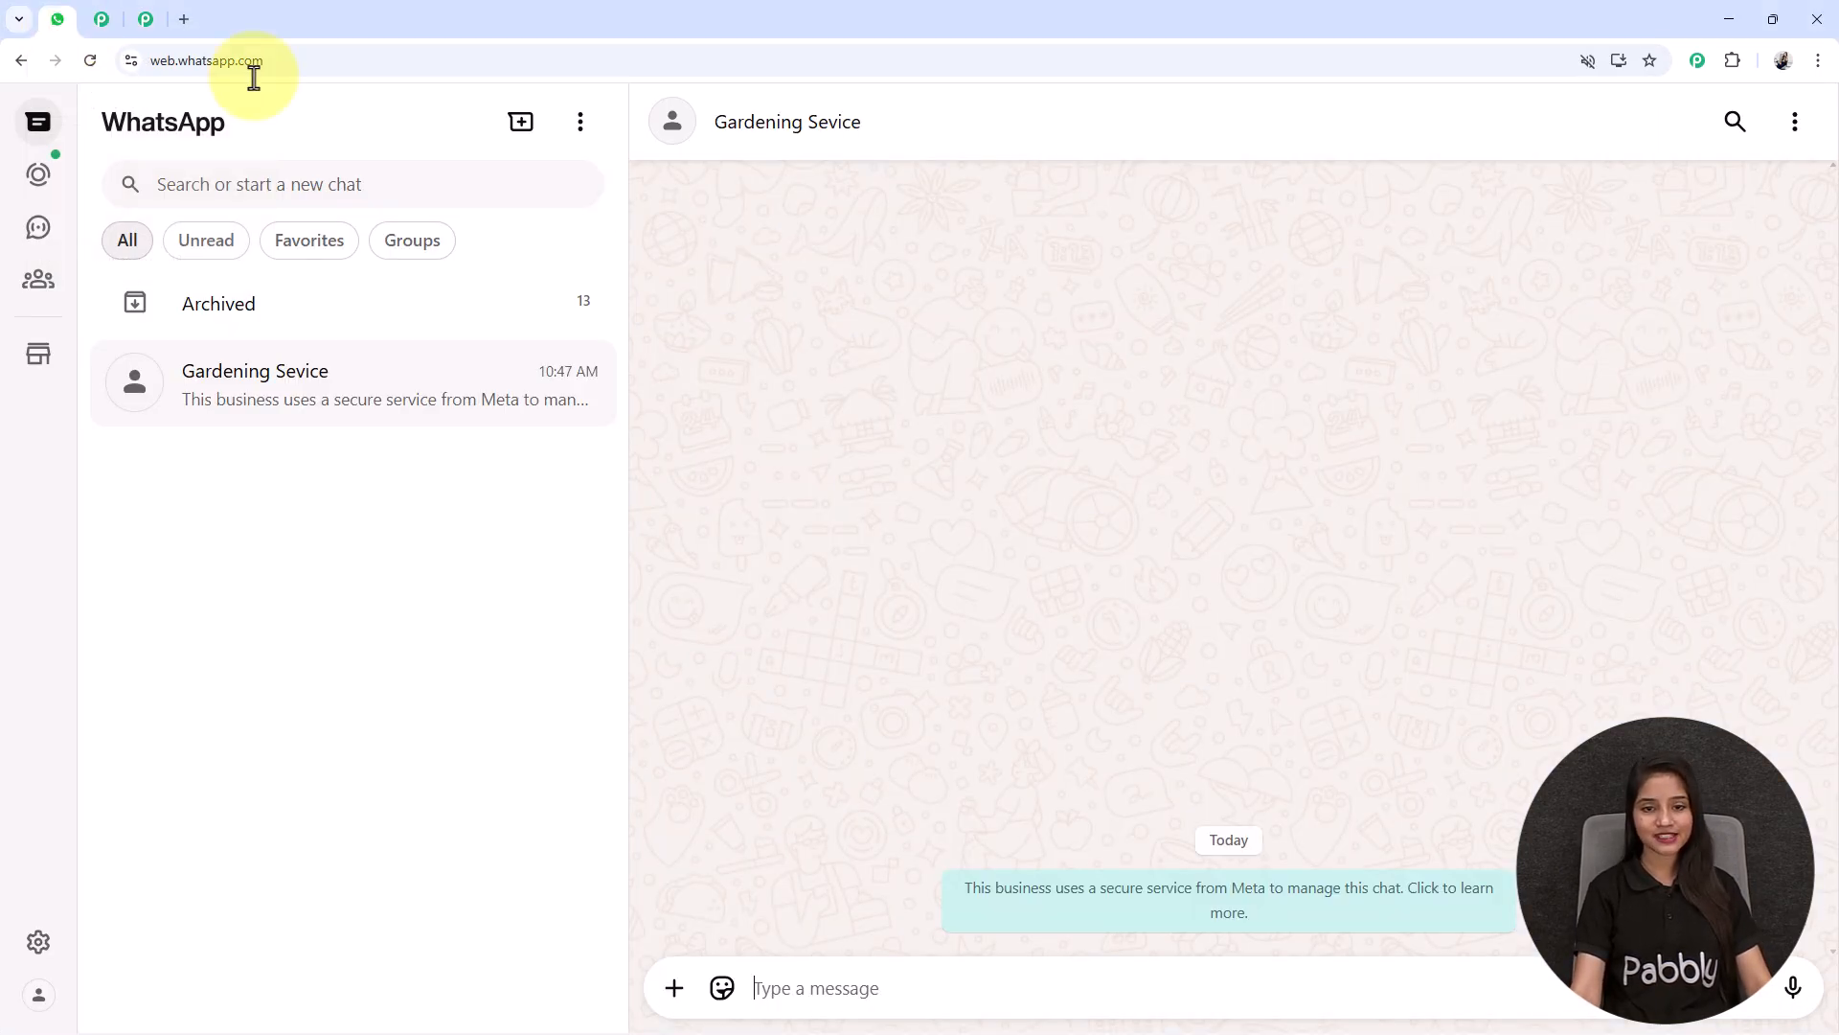
pyautogui.click(862, 985)
pyautogui.write('Gardening Sevice')
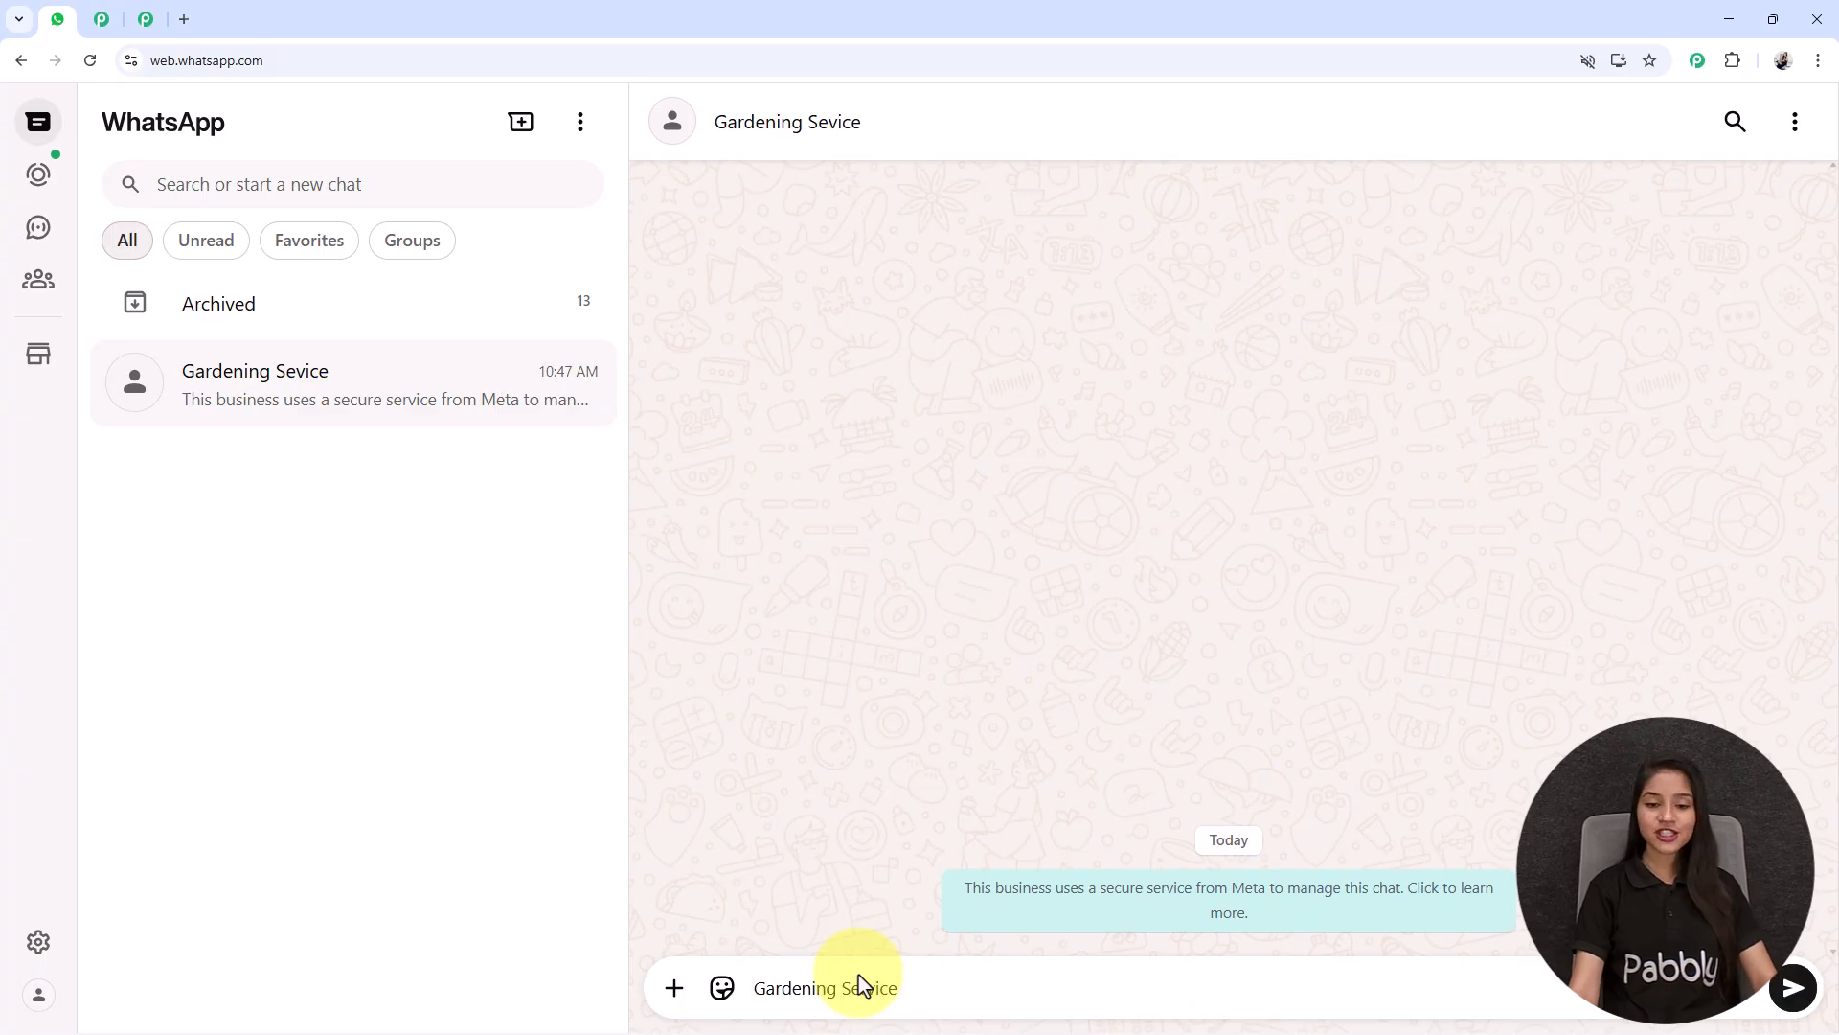
pyautogui.press('Return')
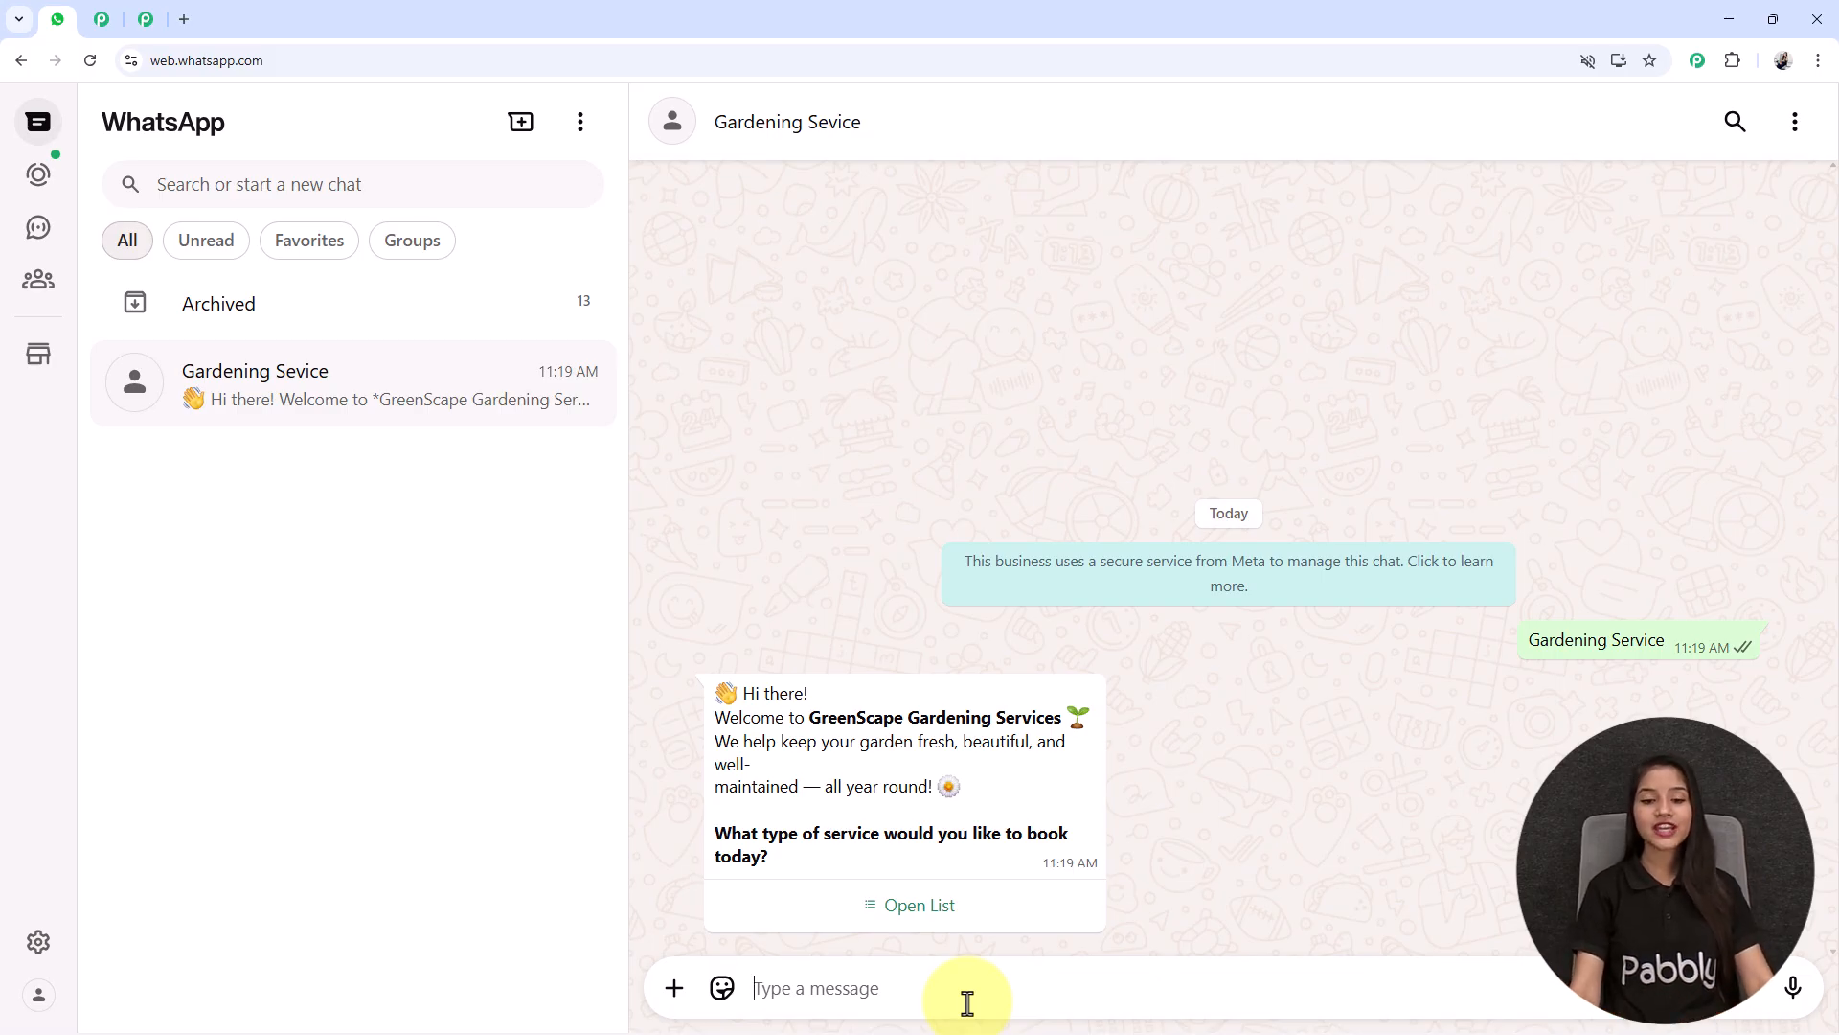
# - Open the service list in the welcome reply and submit Garden Makeover as the service to book
pyautogui.click(919, 905)
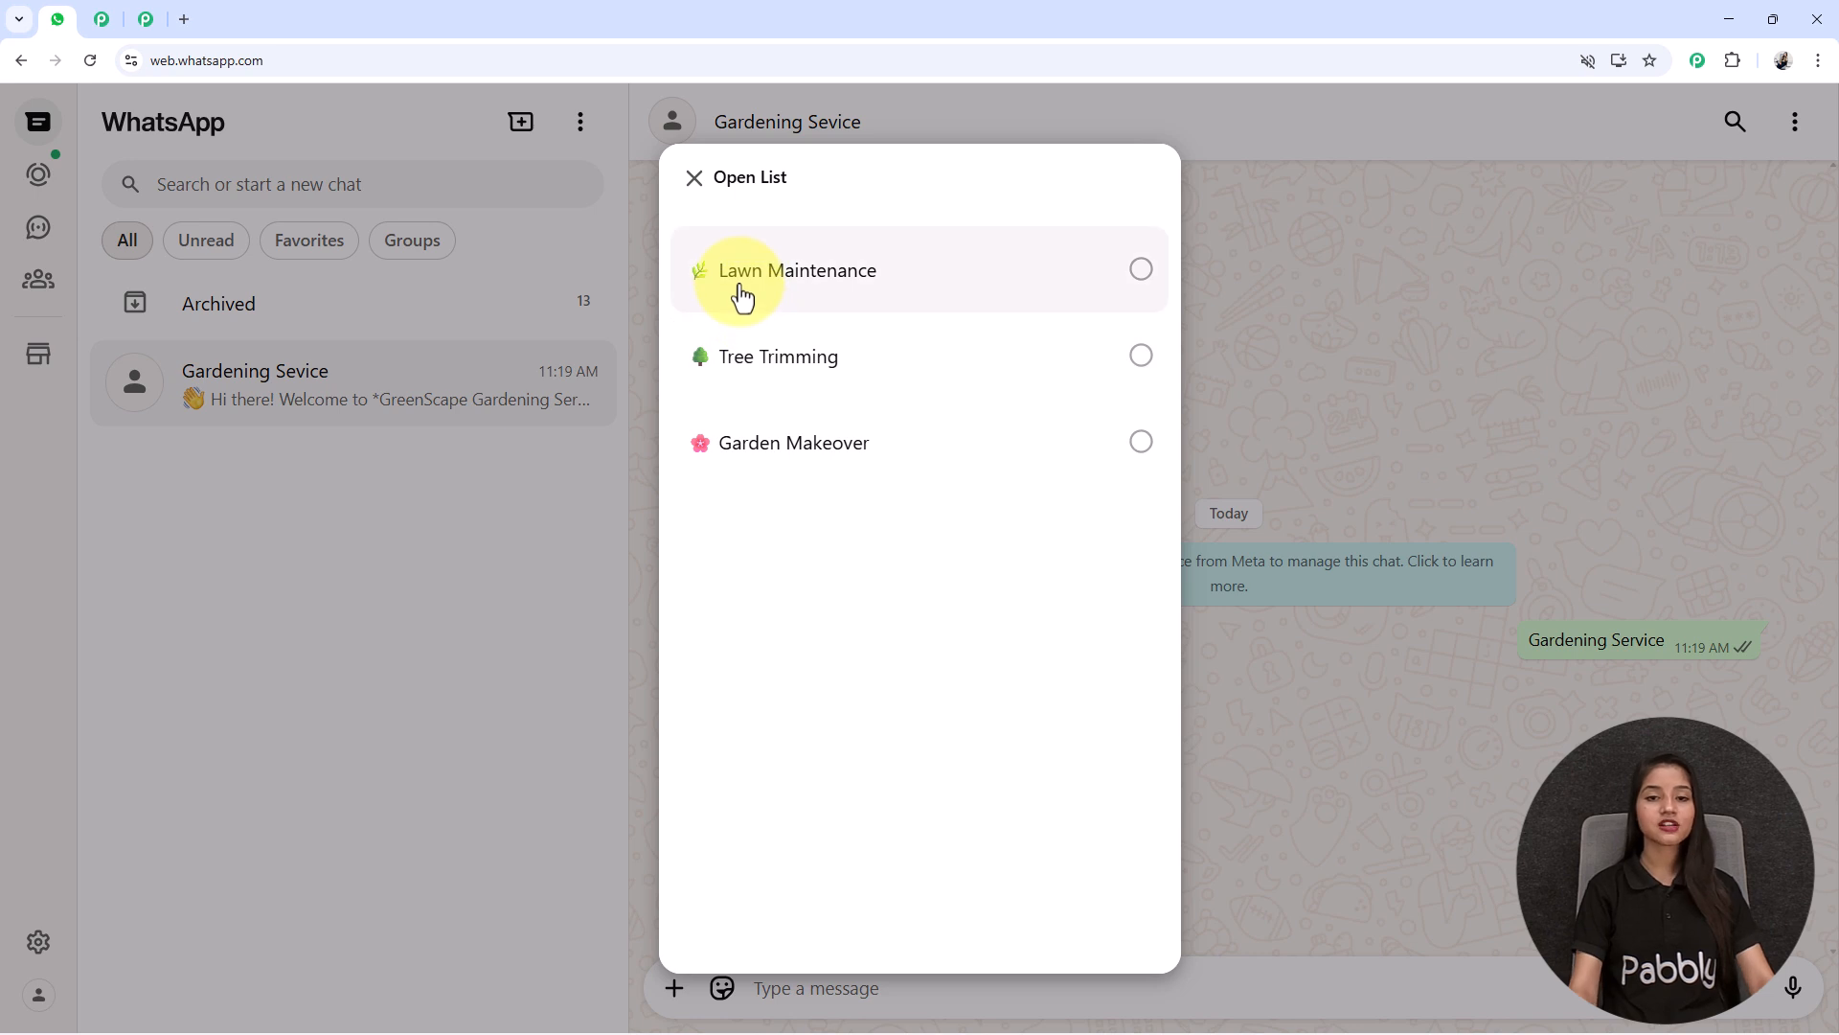
pyautogui.click(779, 456)
pyautogui.click(1136, 911)
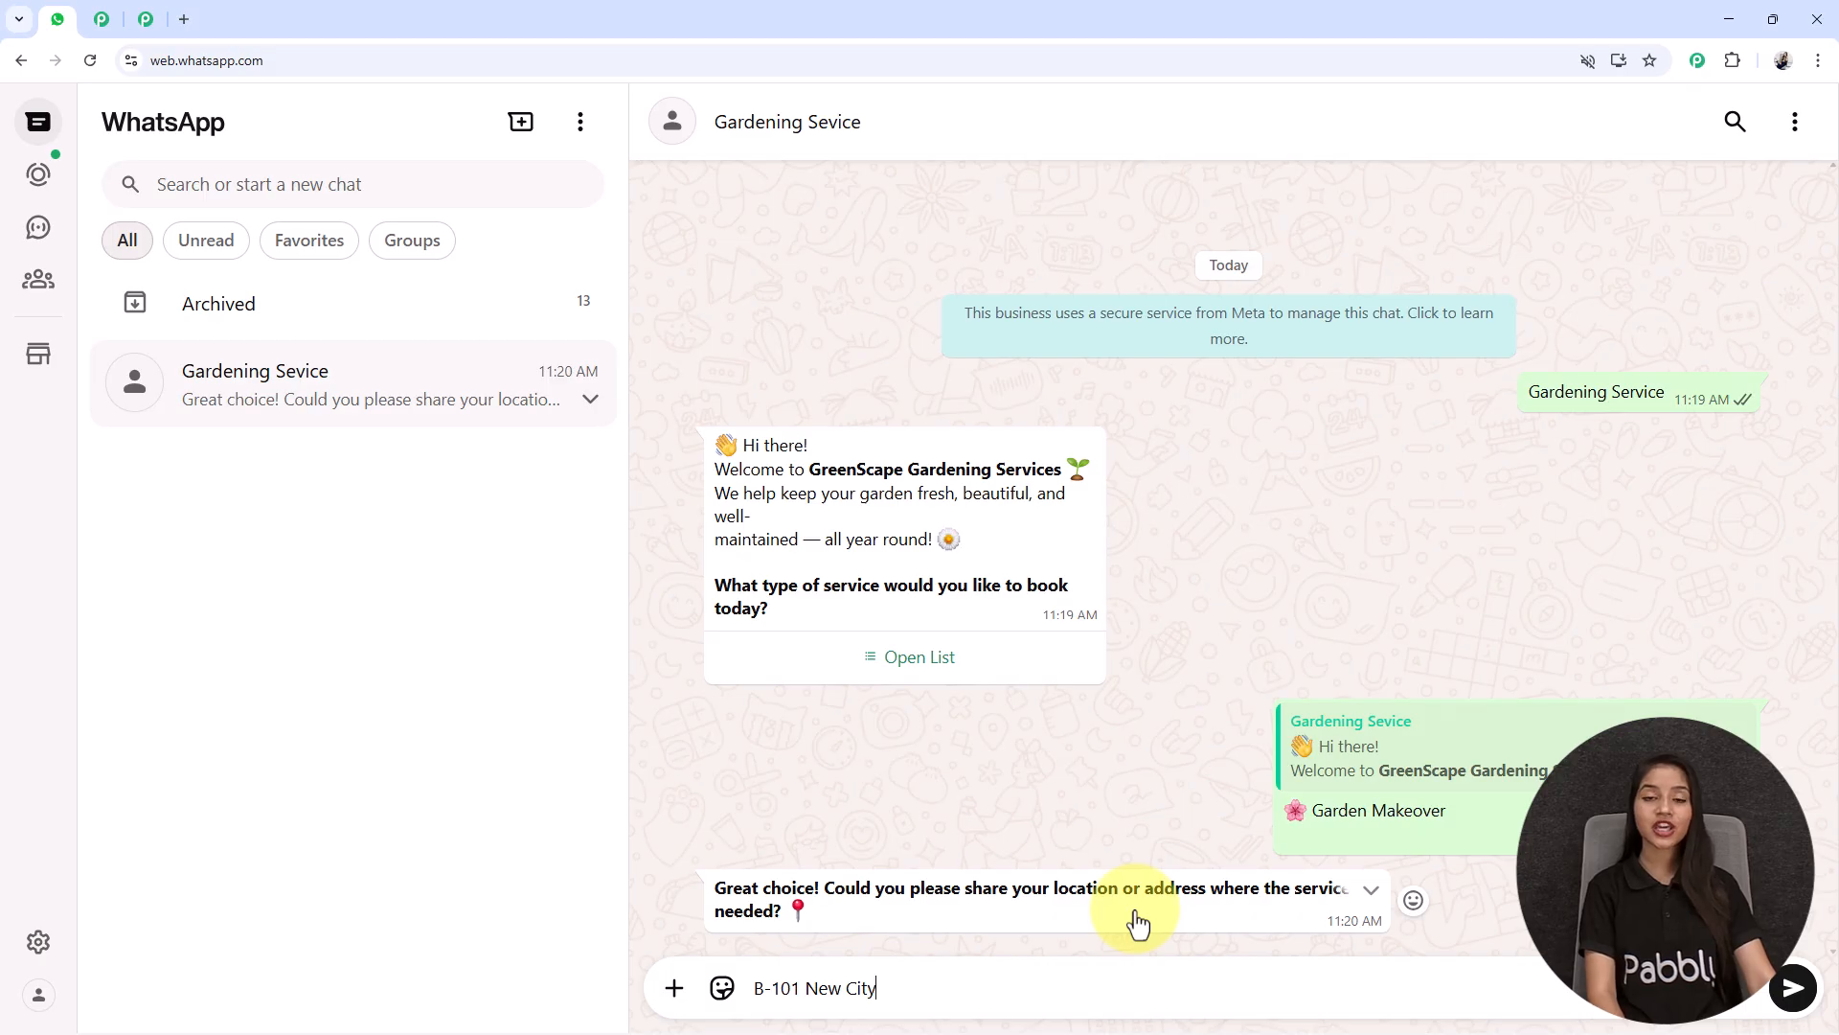
# - Answer the booking questions with the service address, the visit date 10/11/2025, the customer's full name and the contact number
pyautogui.press('Return')
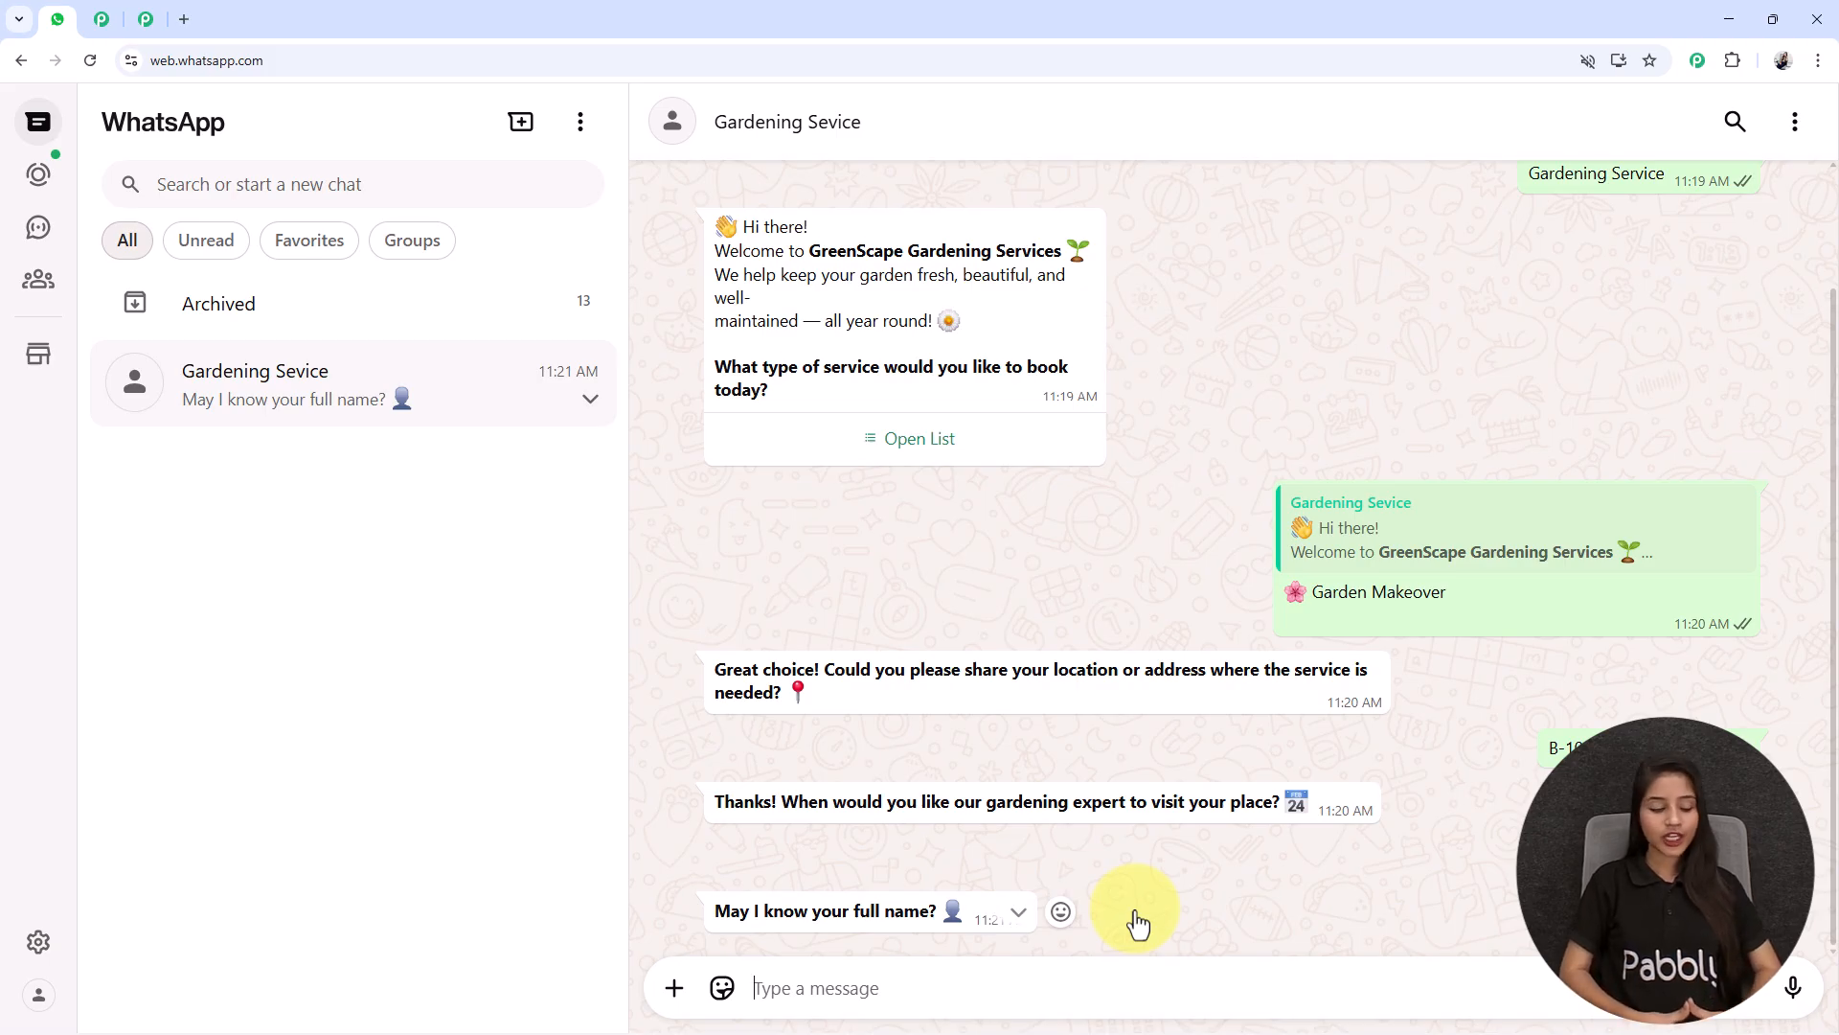
pyautogui.write('T')
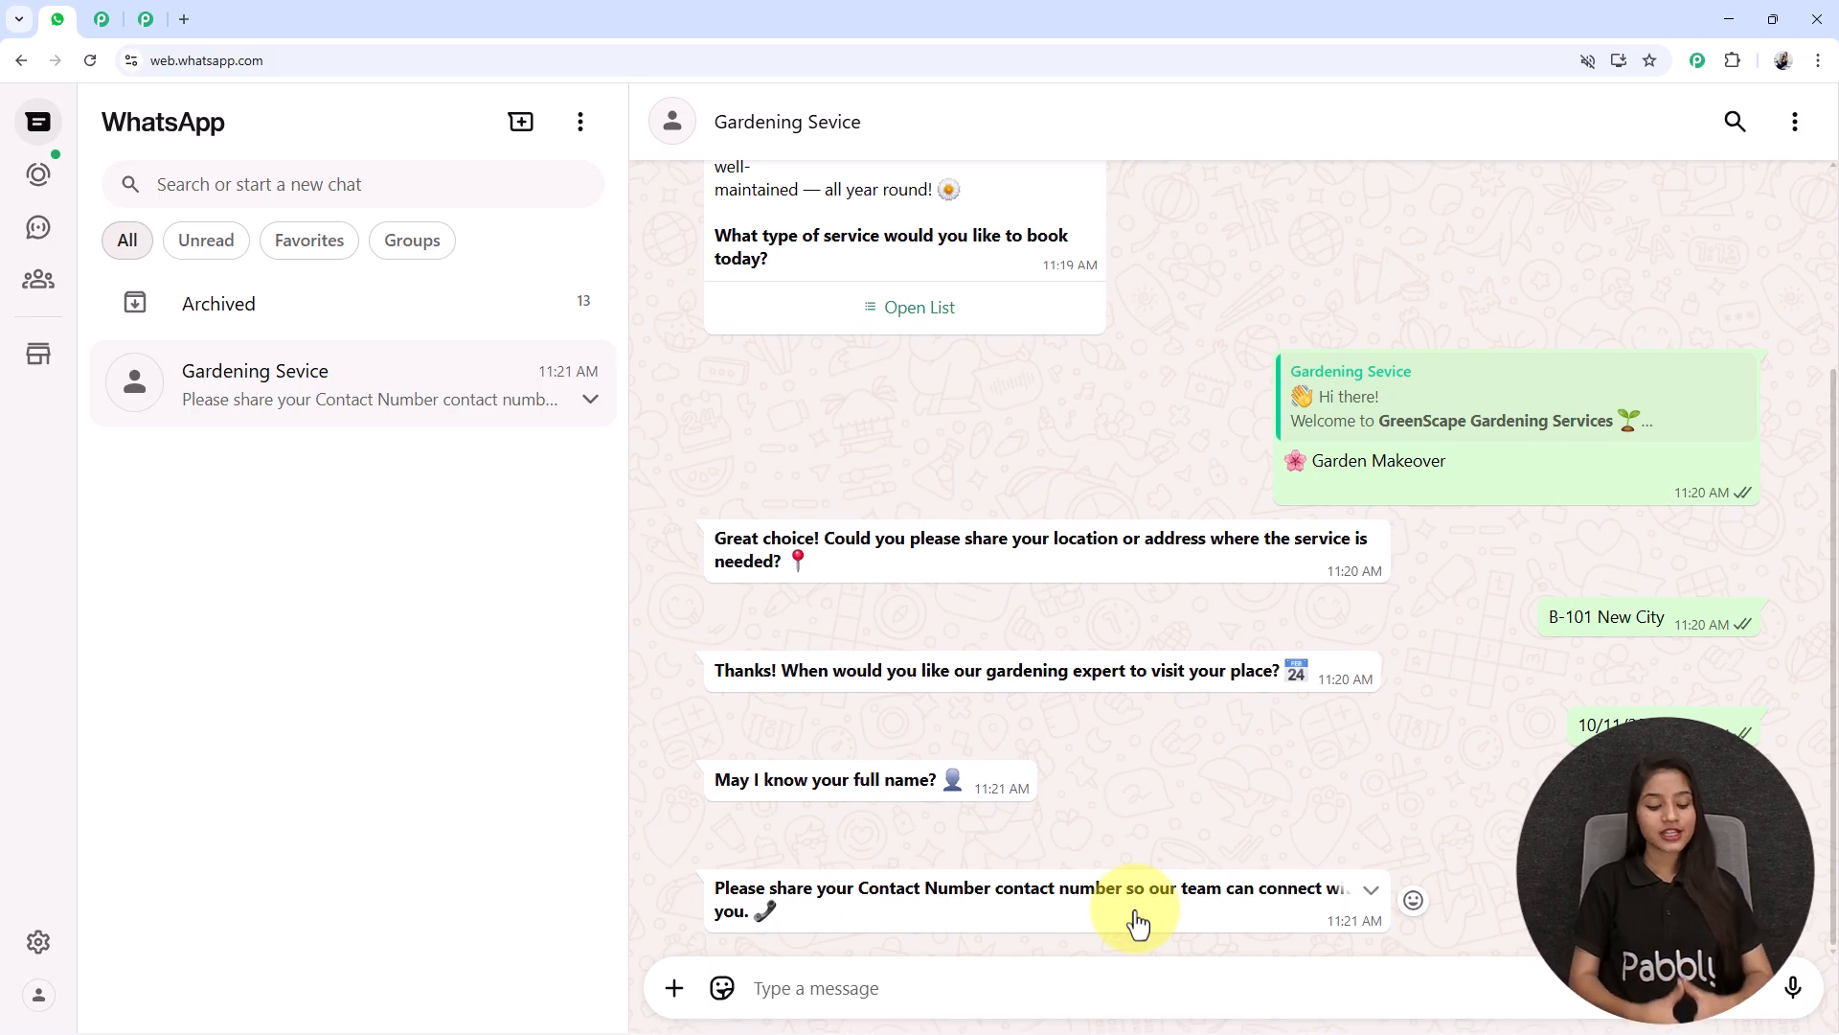
pyautogui.write('89898989')
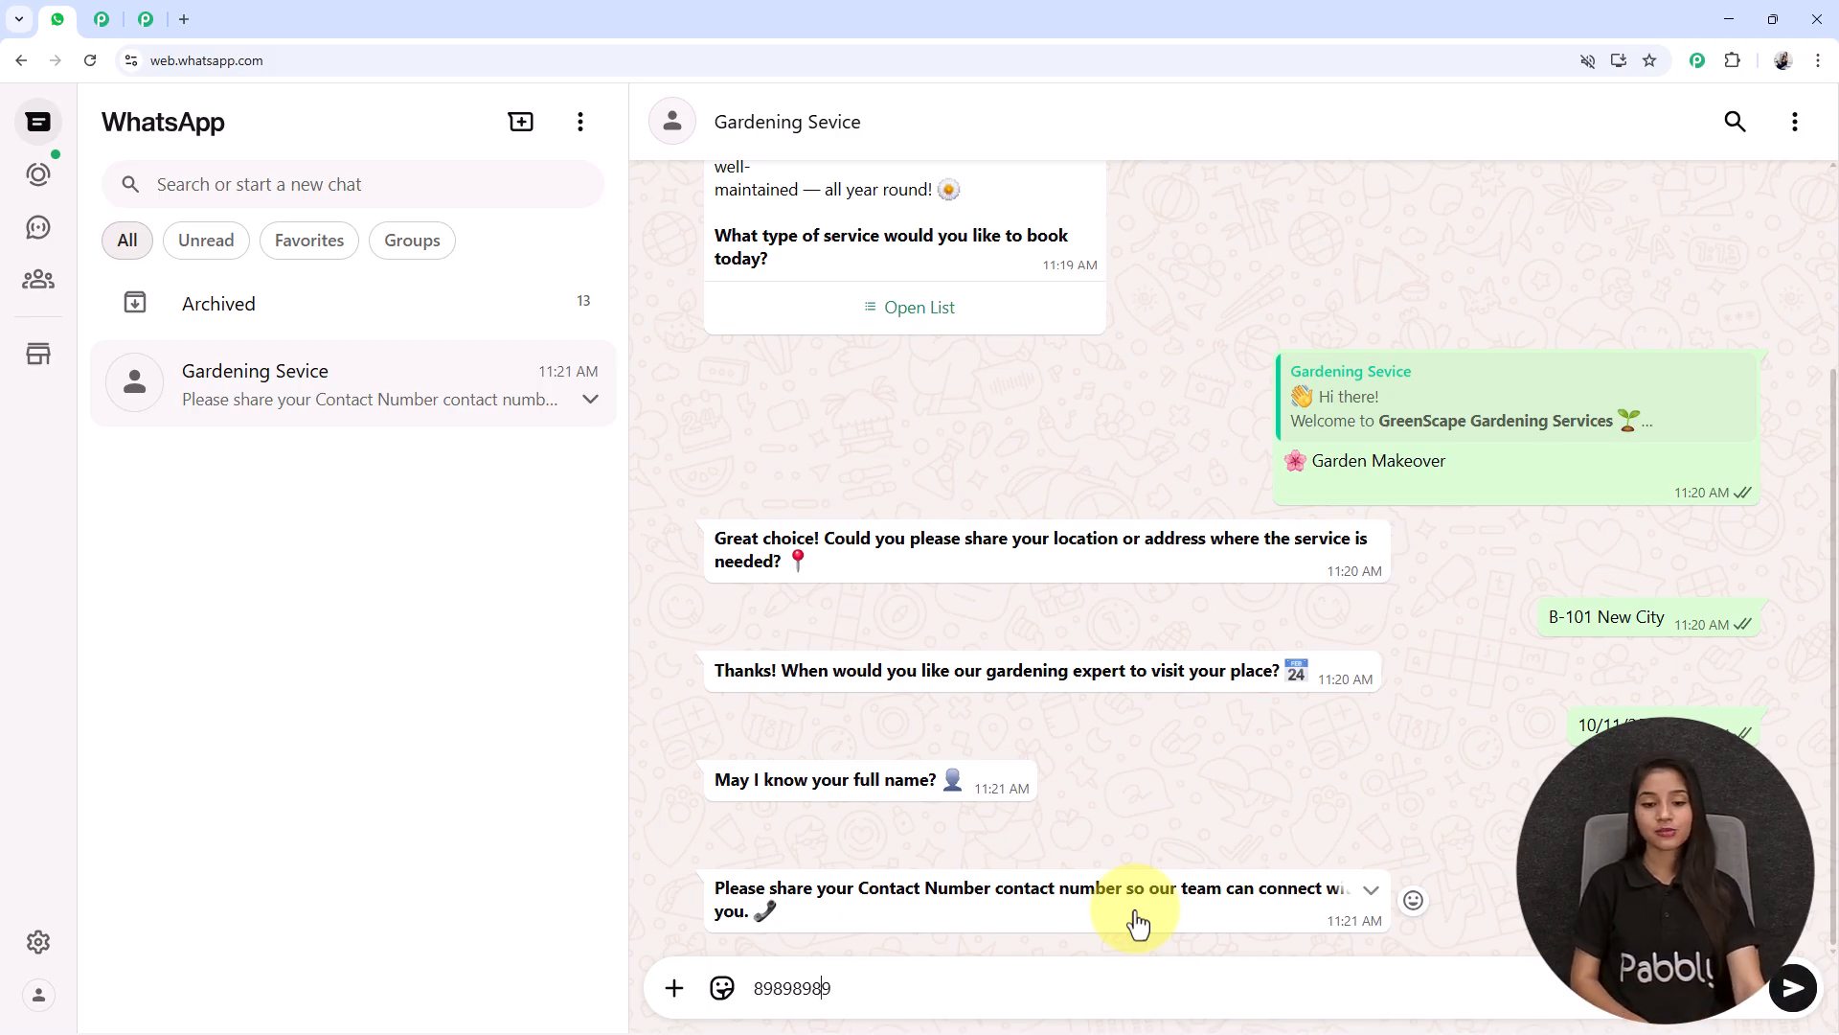
pyautogui.write('989')
pyautogui.press('Return')
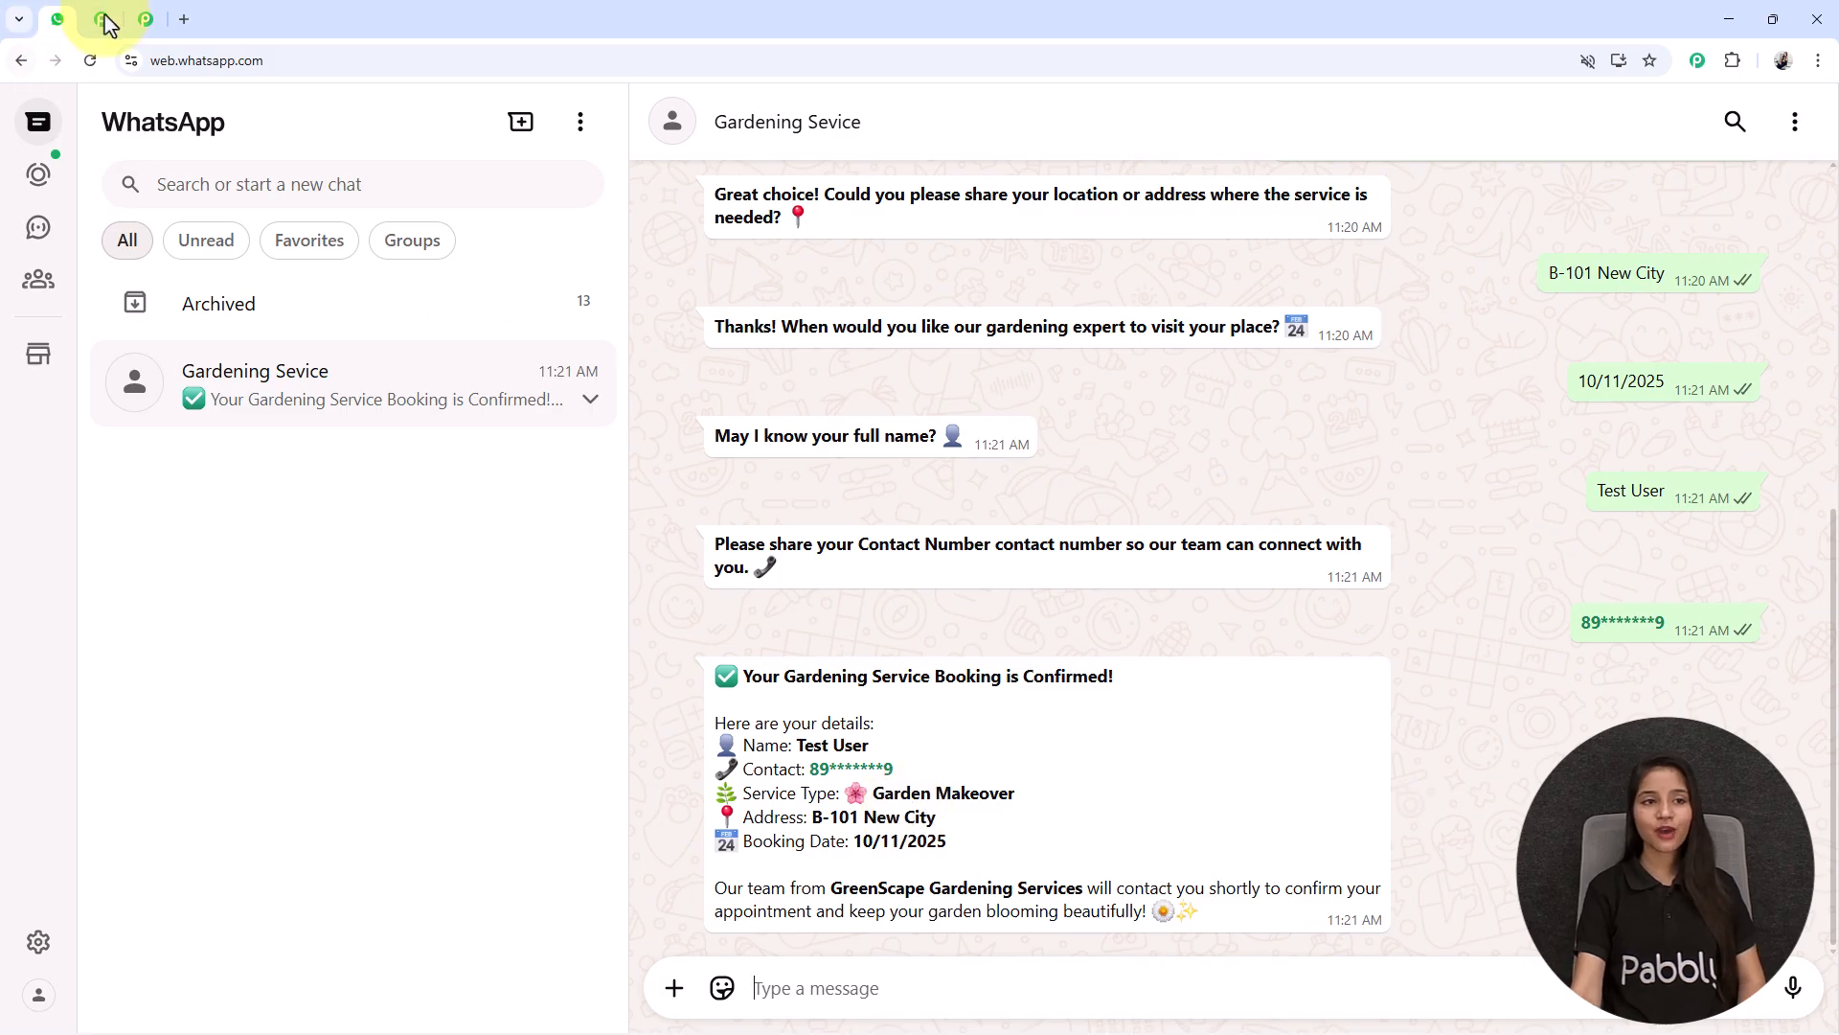
# - Load pabbly.com/chatflow in a new browser tab
pyautogui.click(183, 19)
pyautogui.click(164, 53)
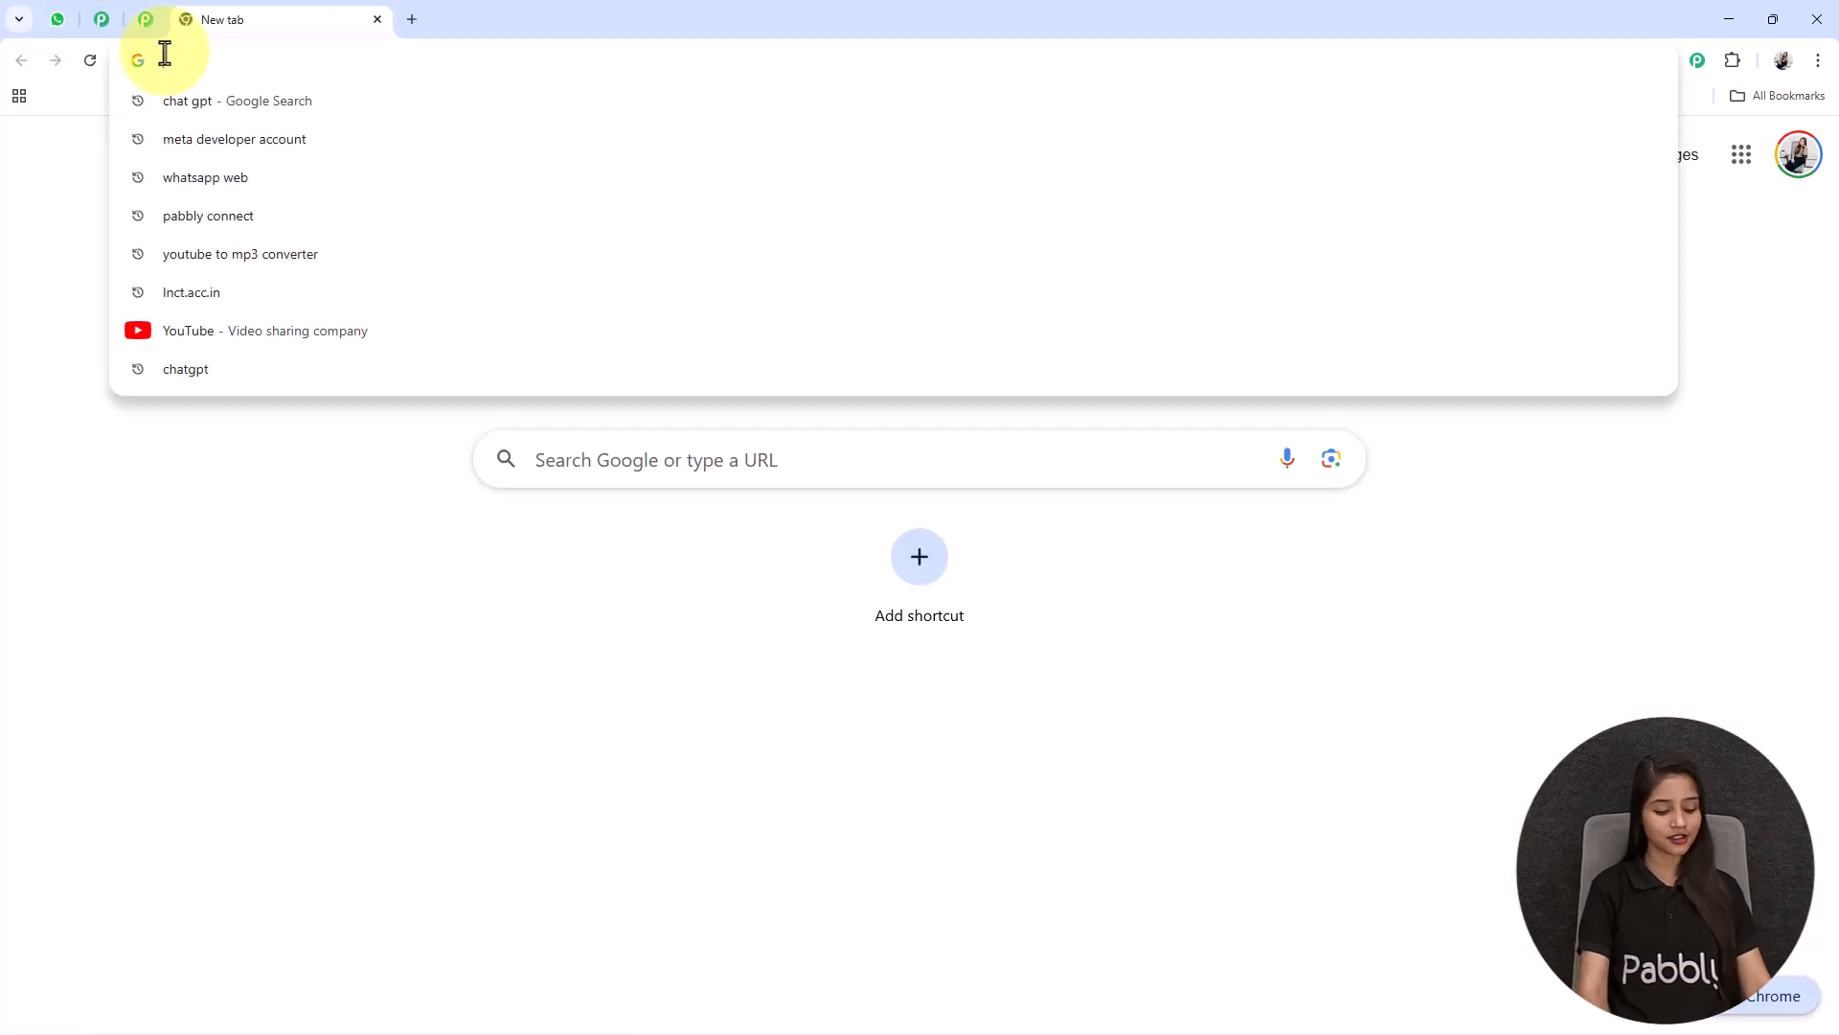
pyautogui.write('pabbly.com/chatflow')
pyautogui.press('Return')
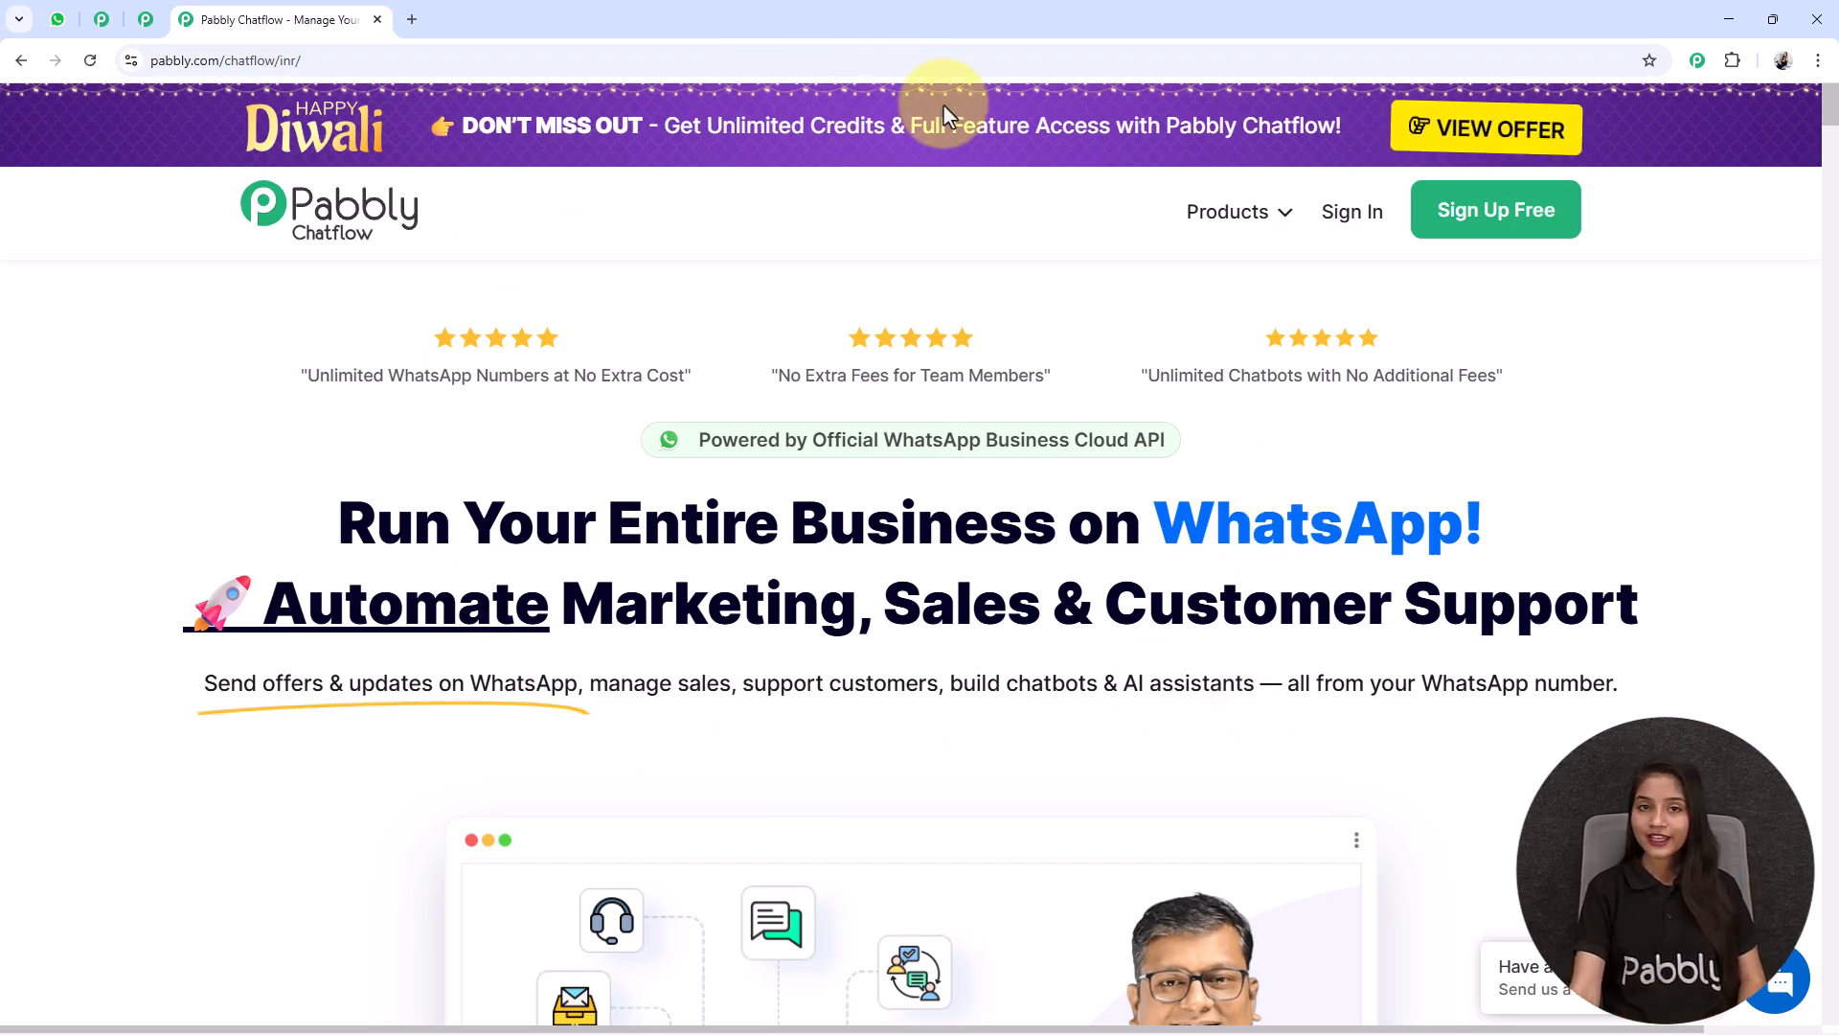
# - Look through the Pabbly Community page, including its benefits list and the option to join
pyautogui.click(113, 29)
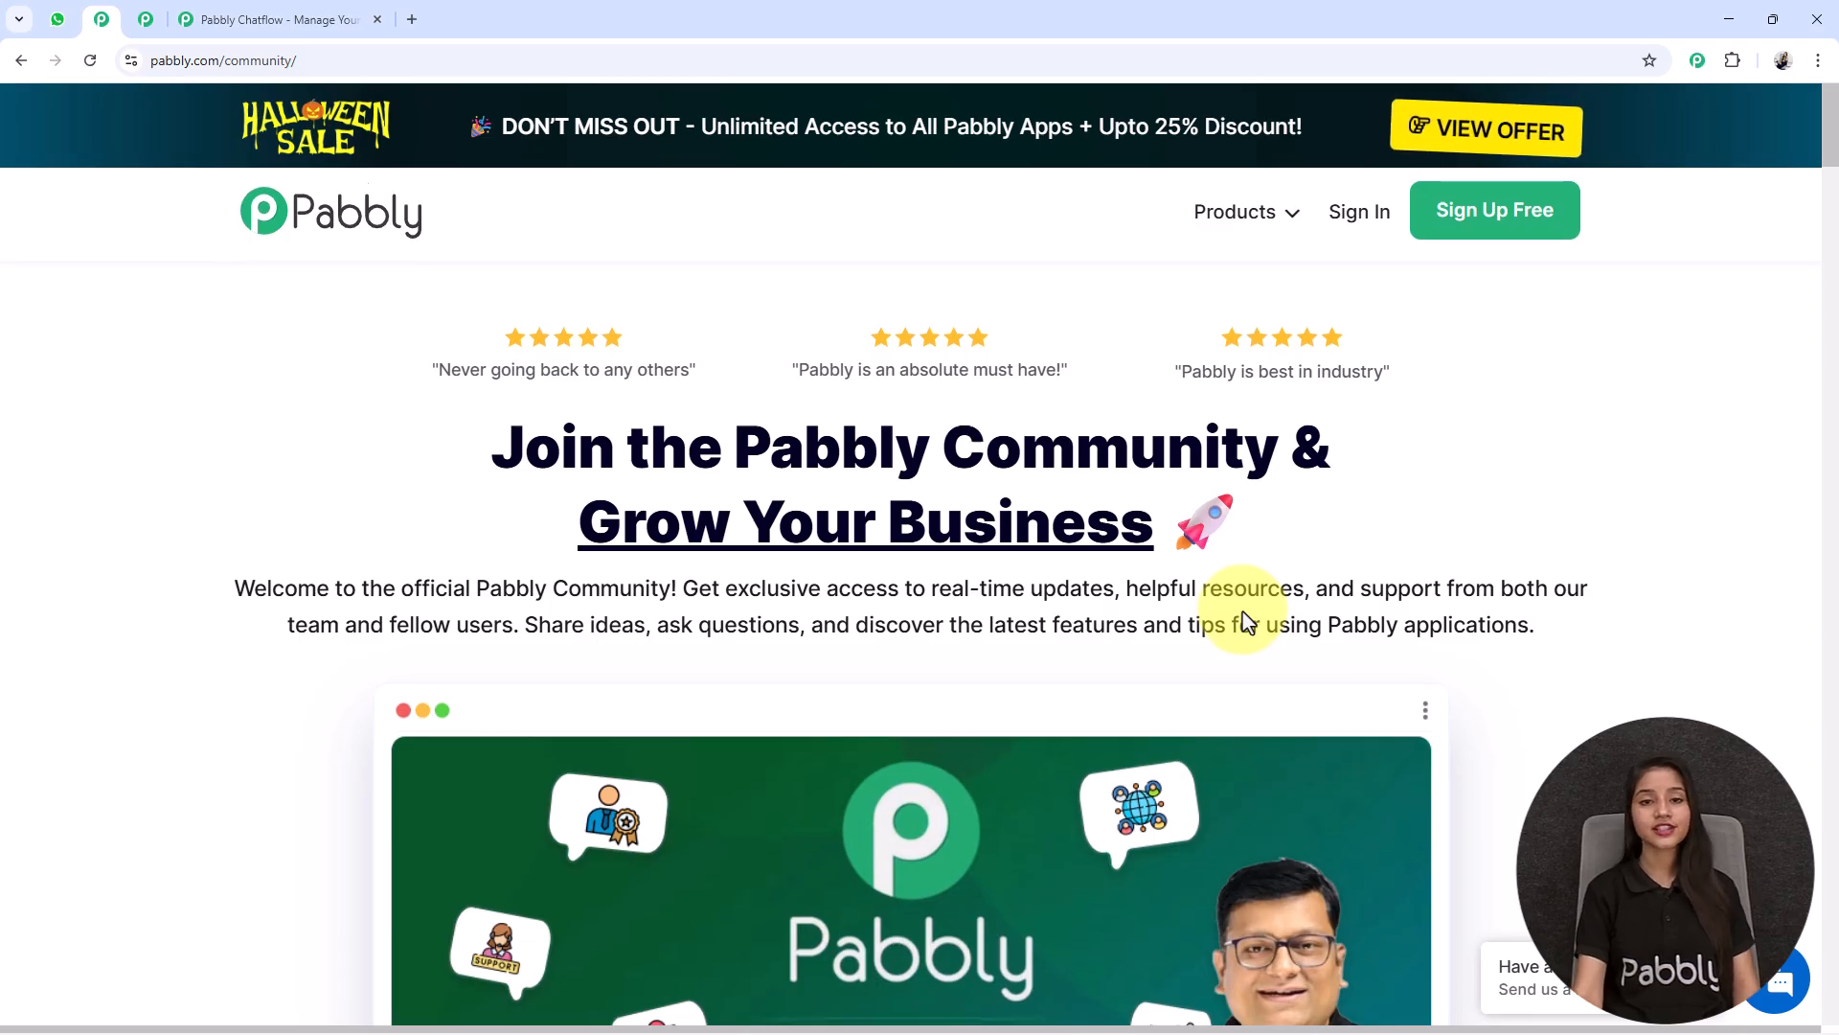
pyautogui.scroll(-3, 1245, 621)
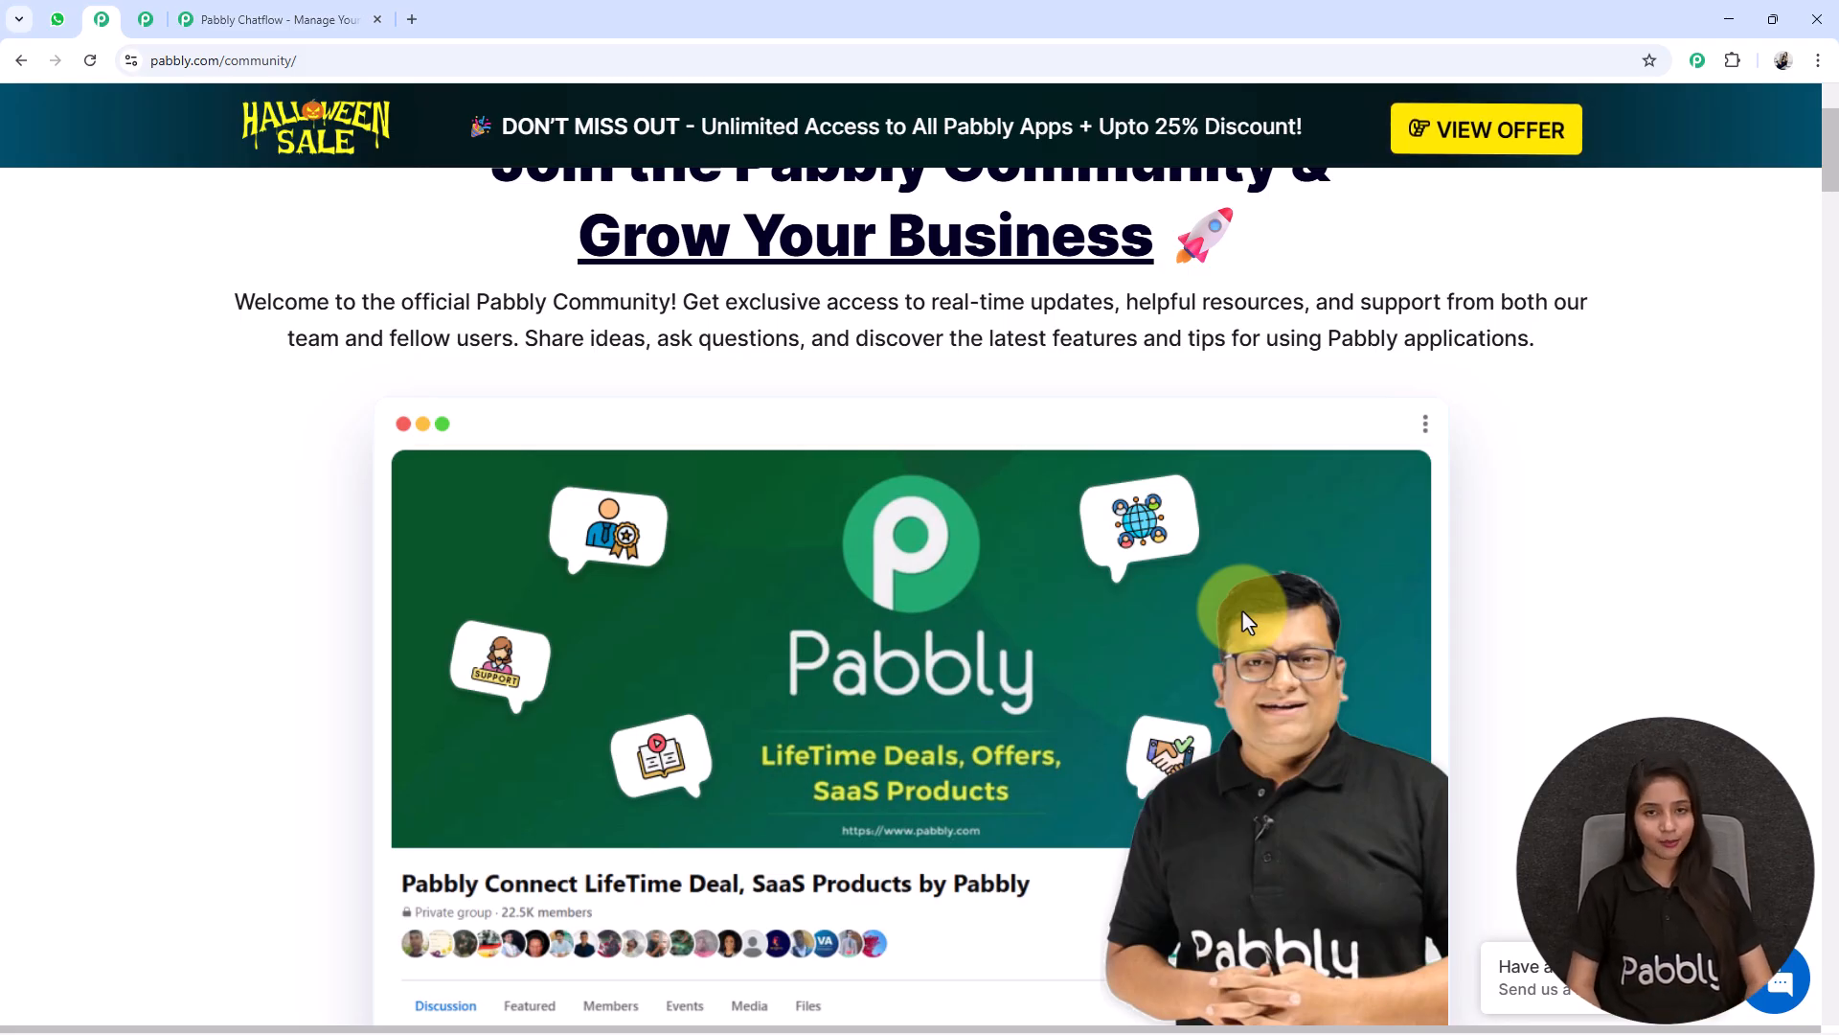
pyautogui.scroll(-6, 1243, 614)
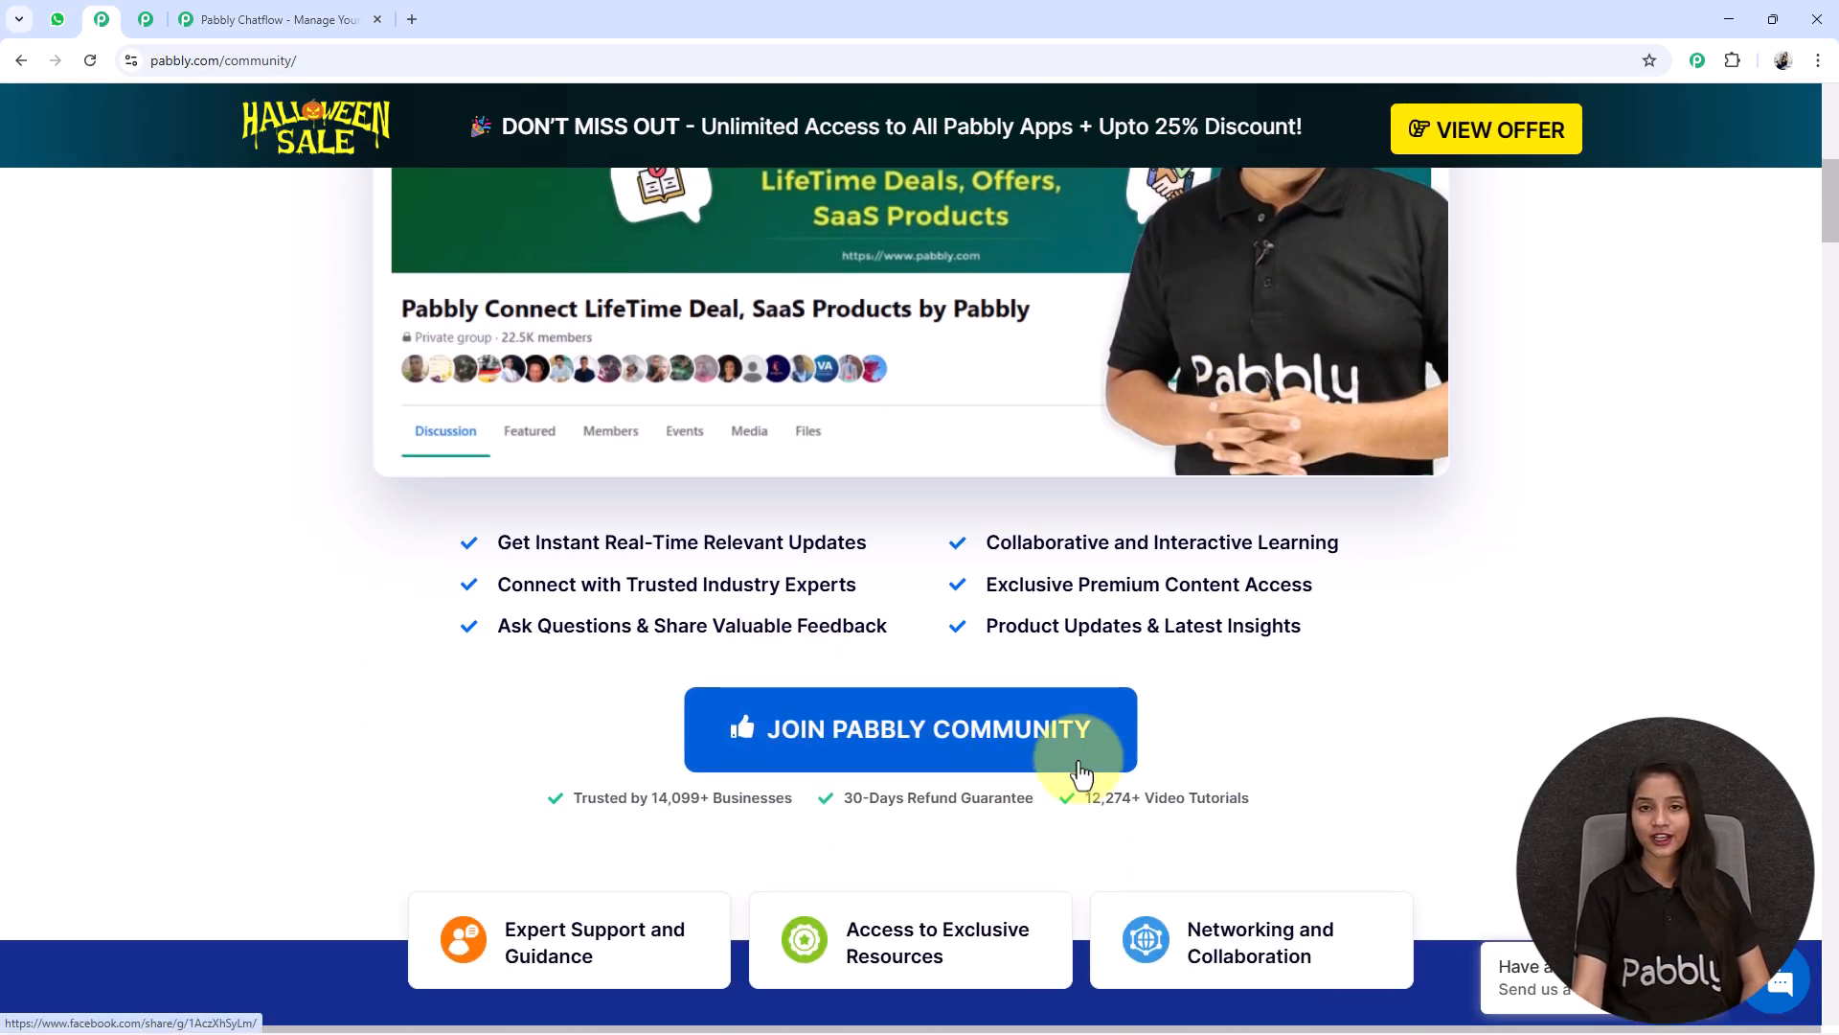
pyautogui.scroll(9, 1078, 762)
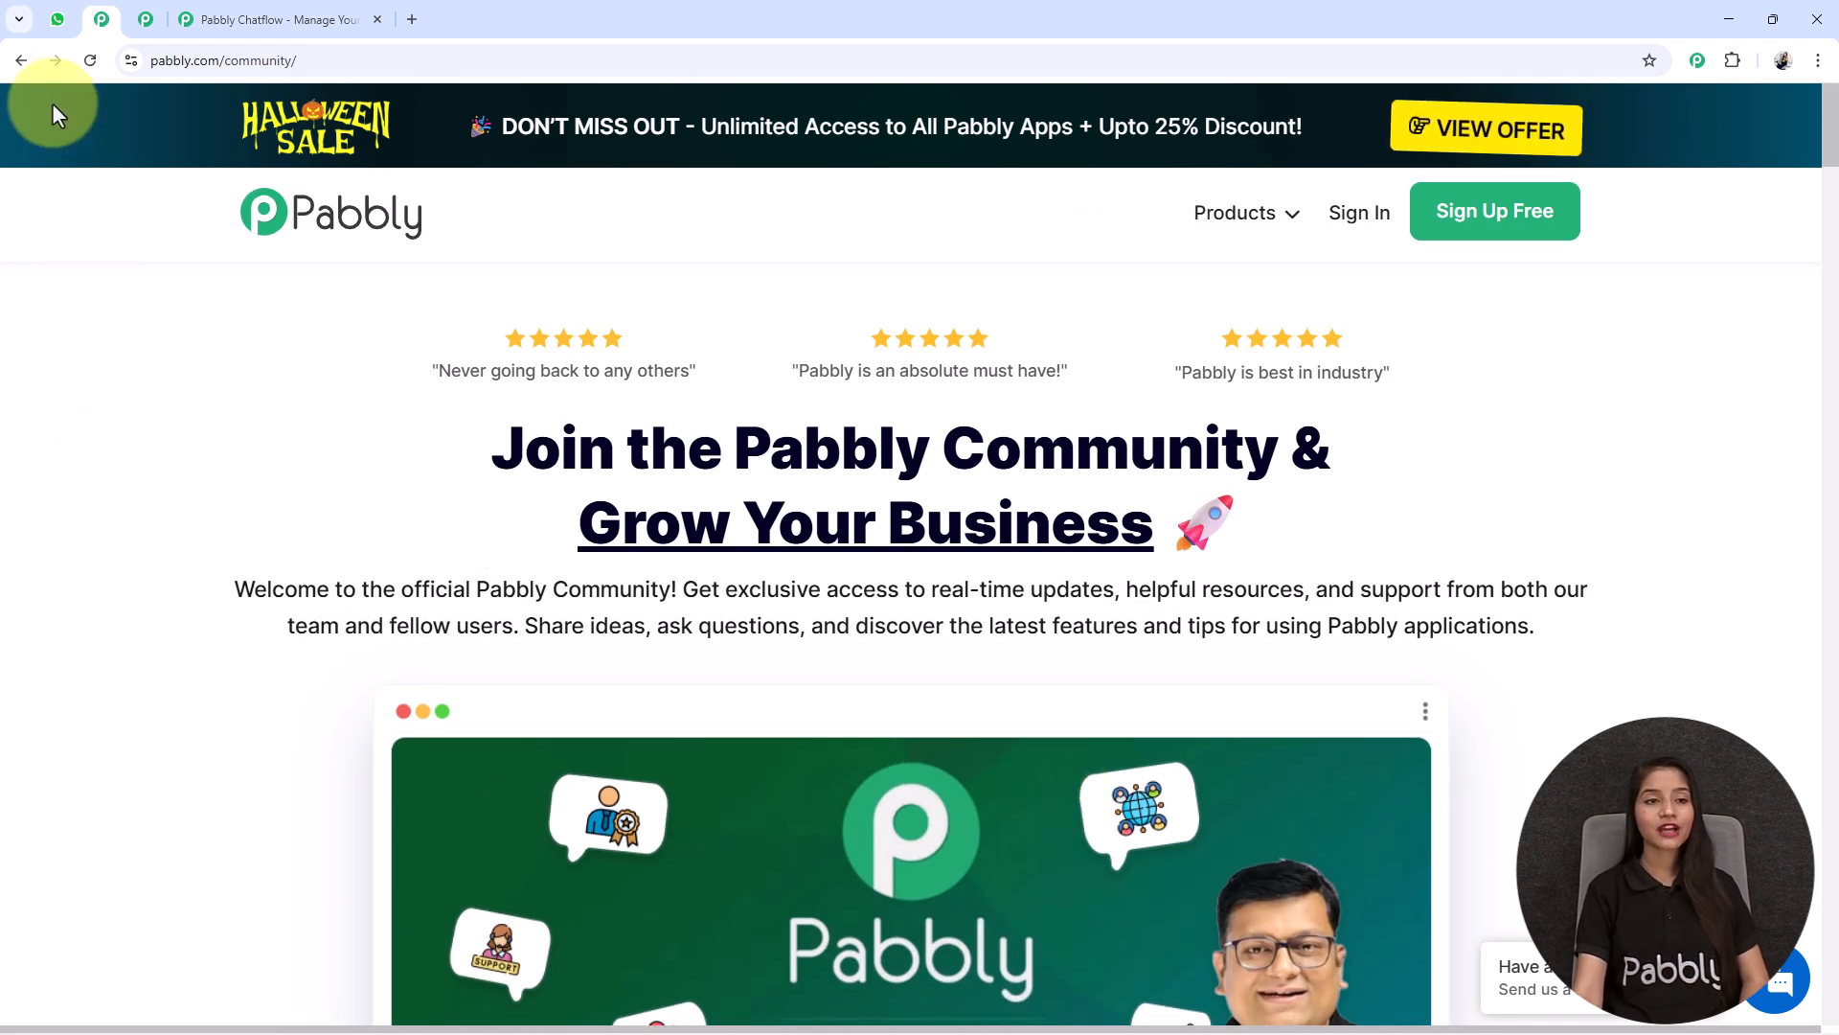
# - Return to the Pabbly Chatflow website, sign in, and access Pabbly Chatflow from the list of apps
pyautogui.click(229, 17)
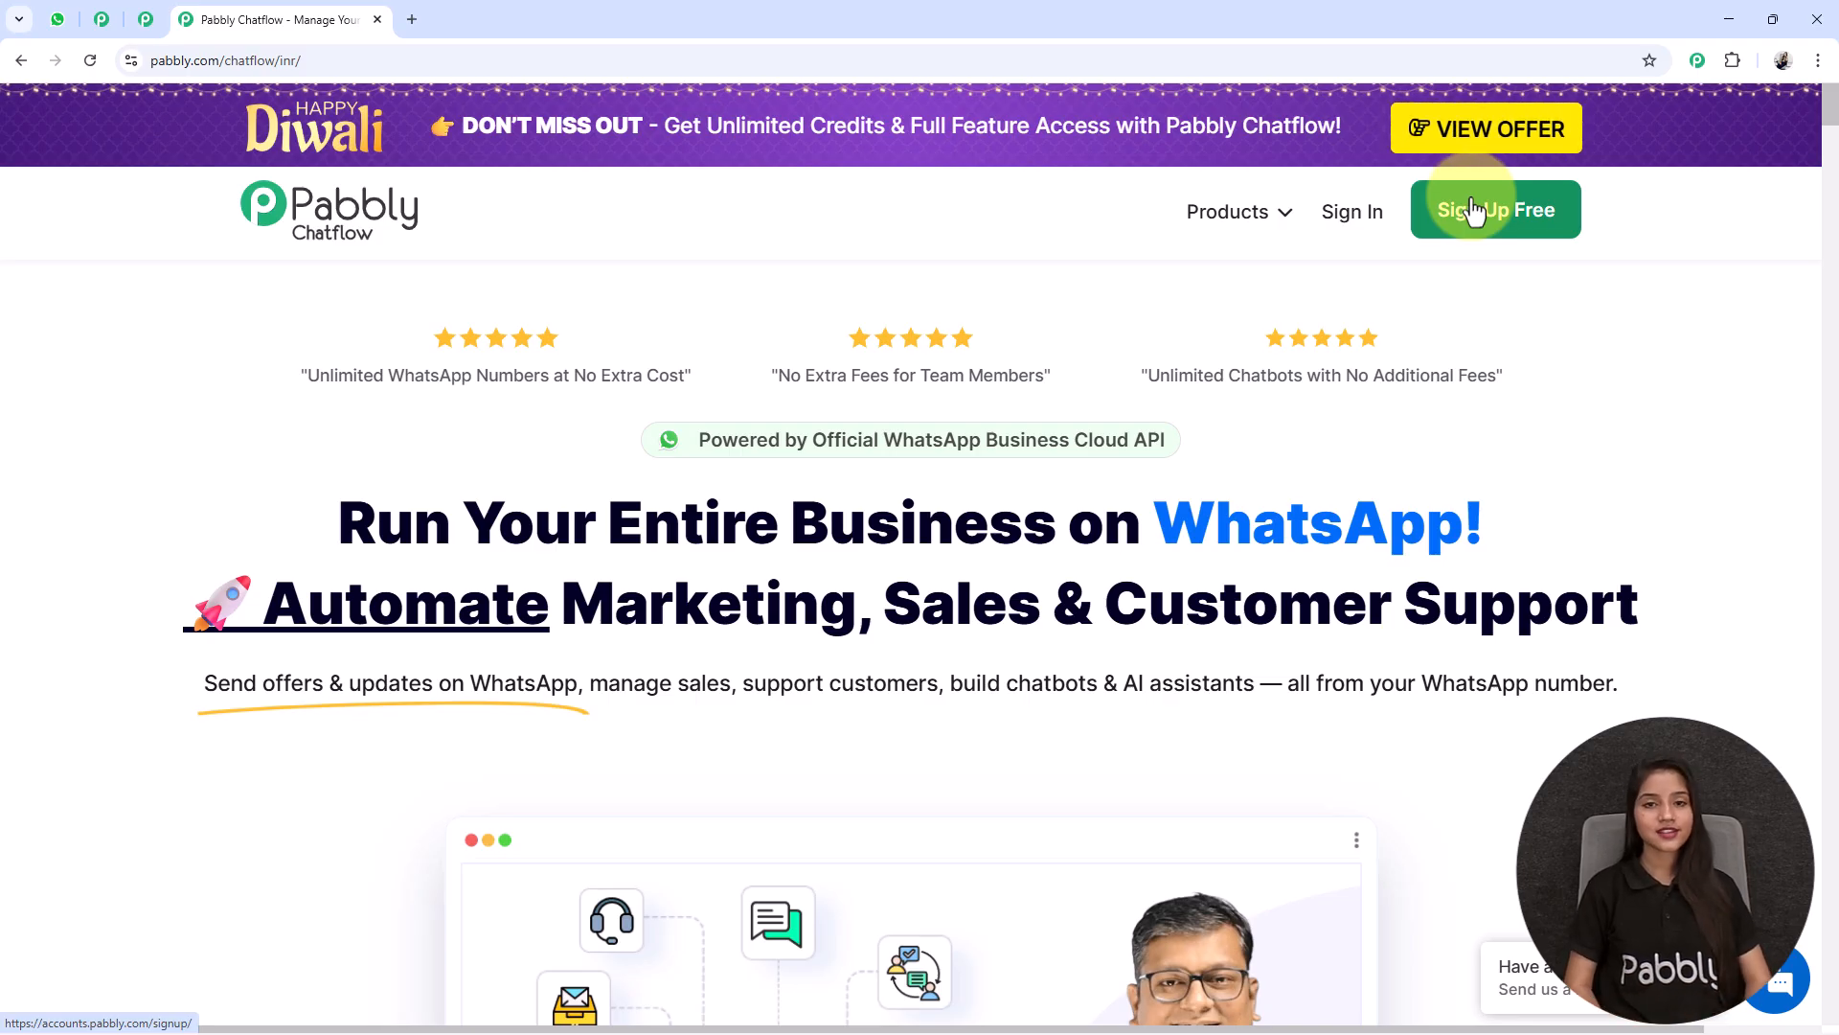
pyautogui.click(1353, 218)
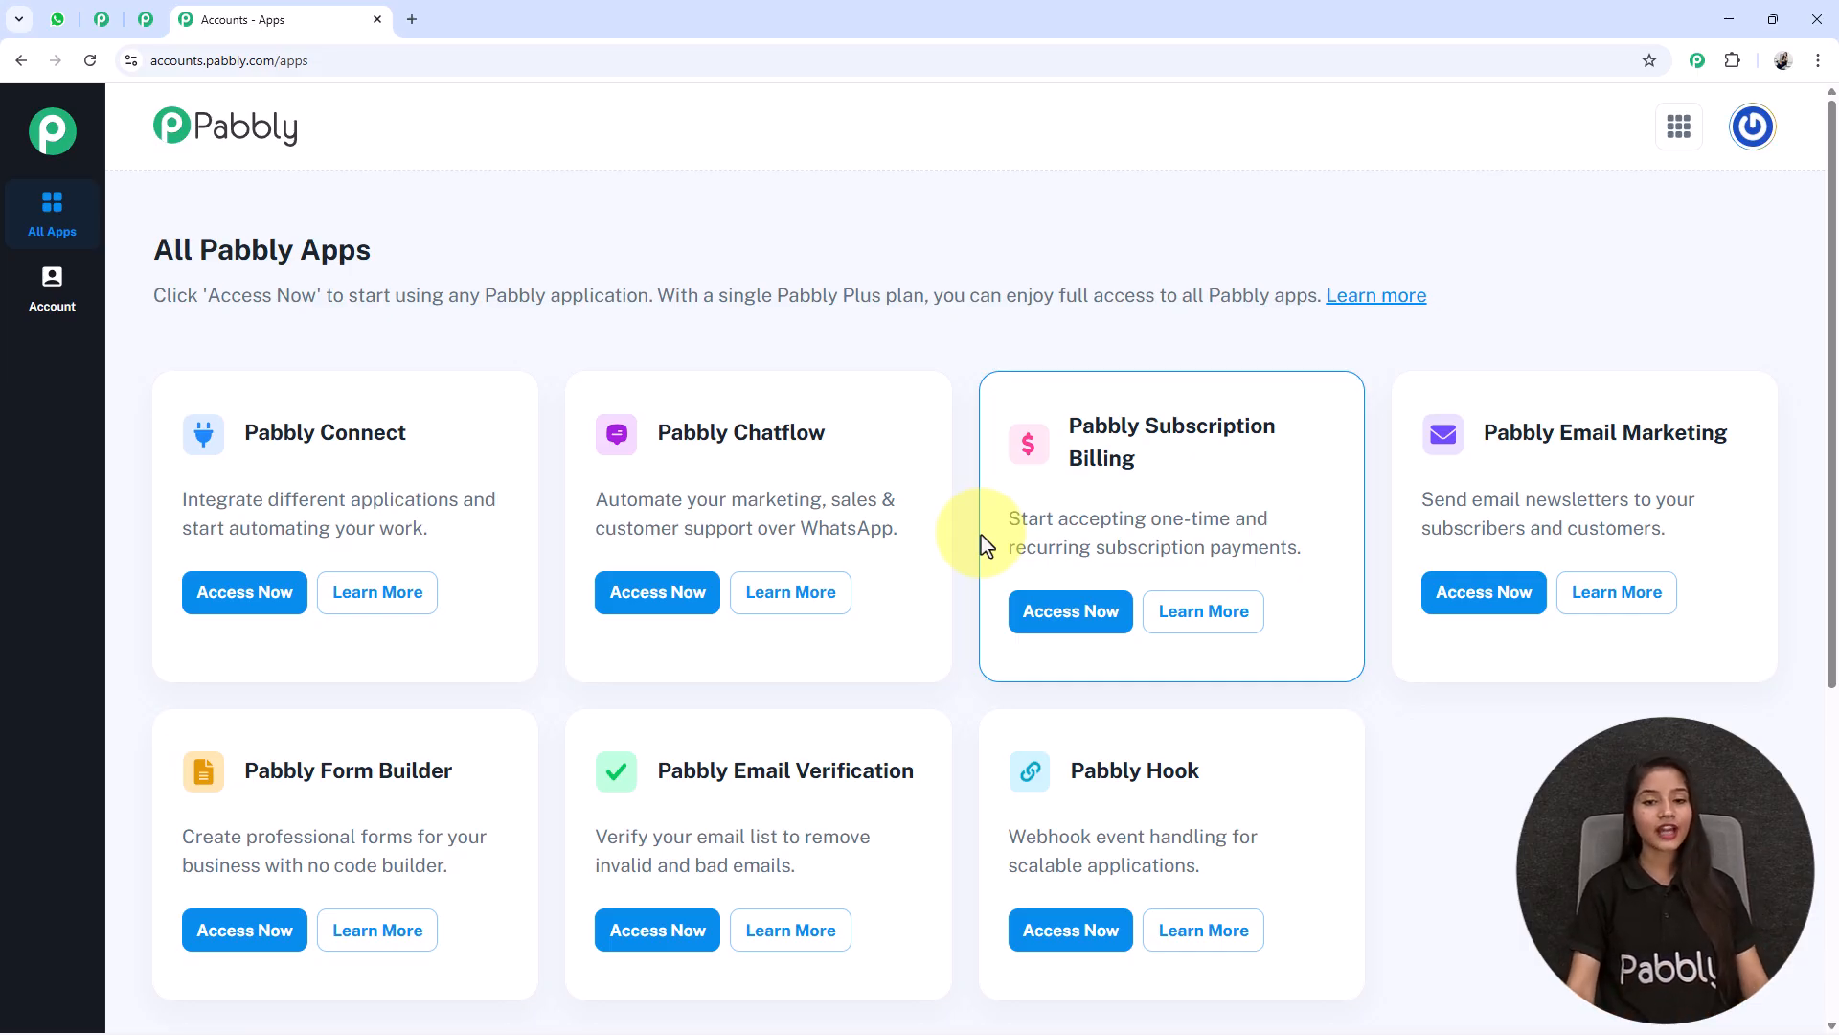
pyautogui.moveTo(673, 429); pyautogui.dragTo(871, 406)
pyautogui.click(871, 406)
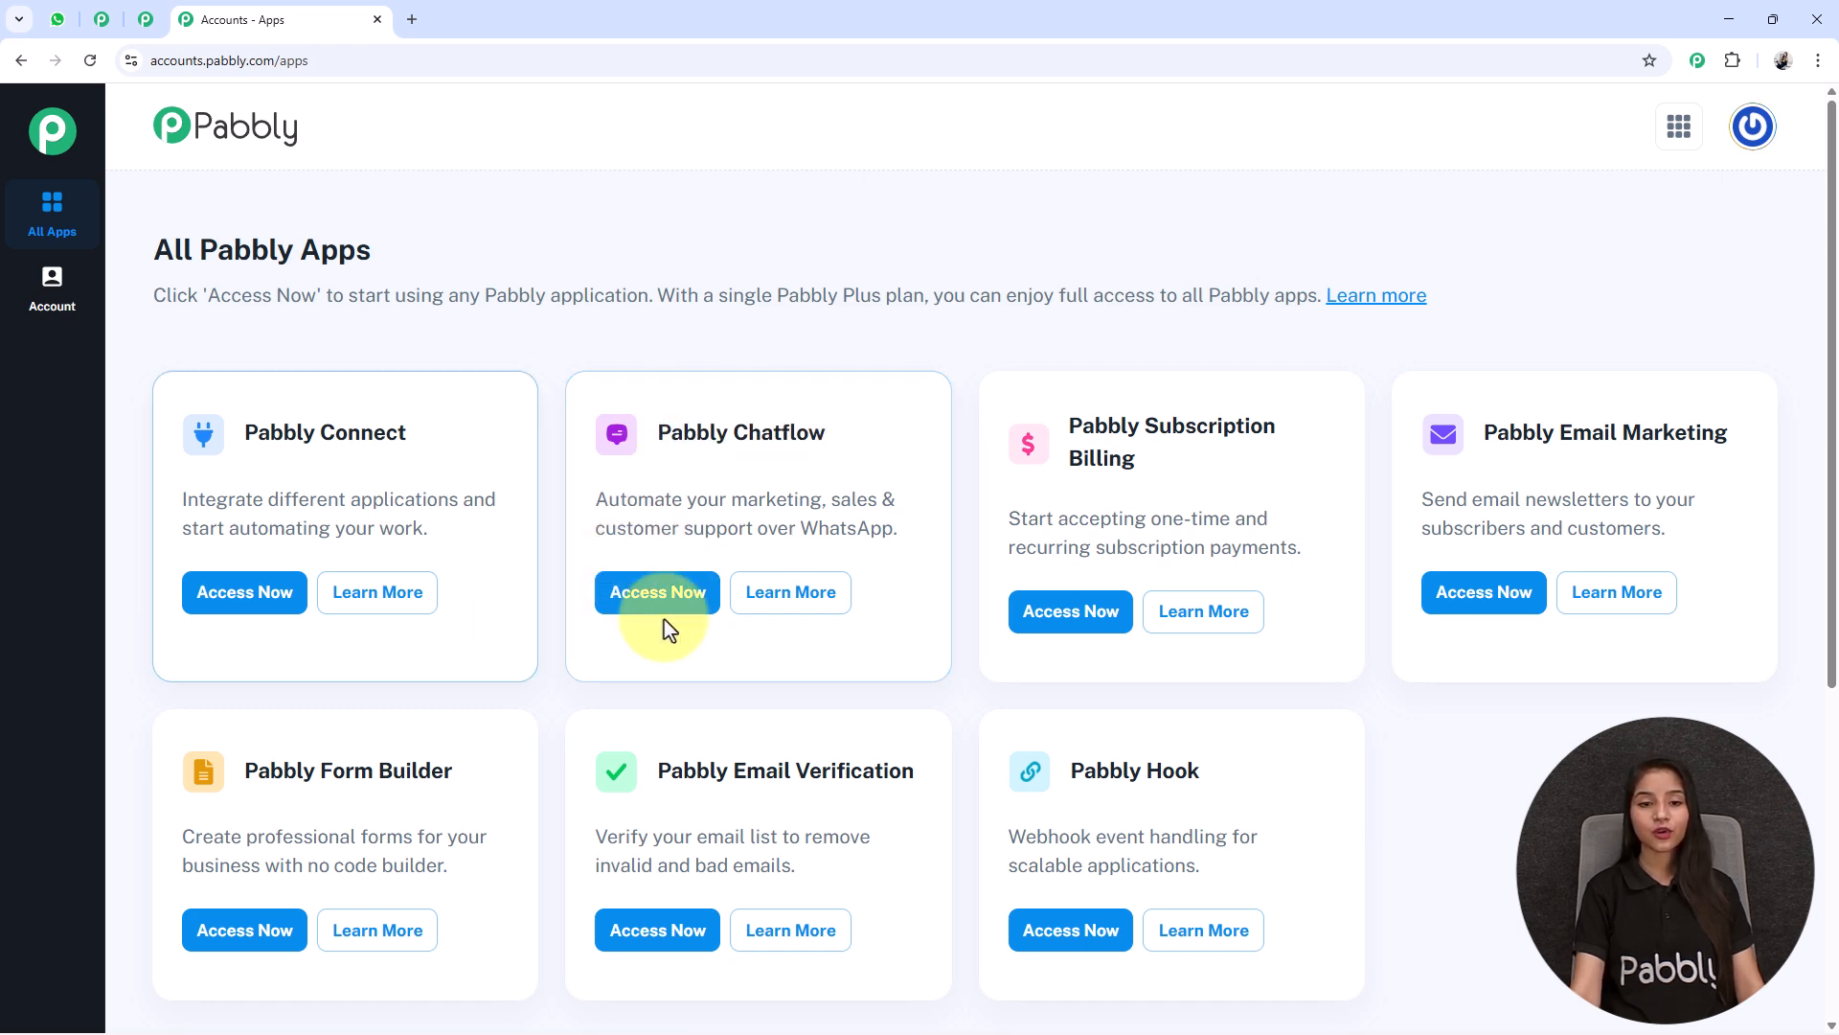
pyautogui.click(678, 592)
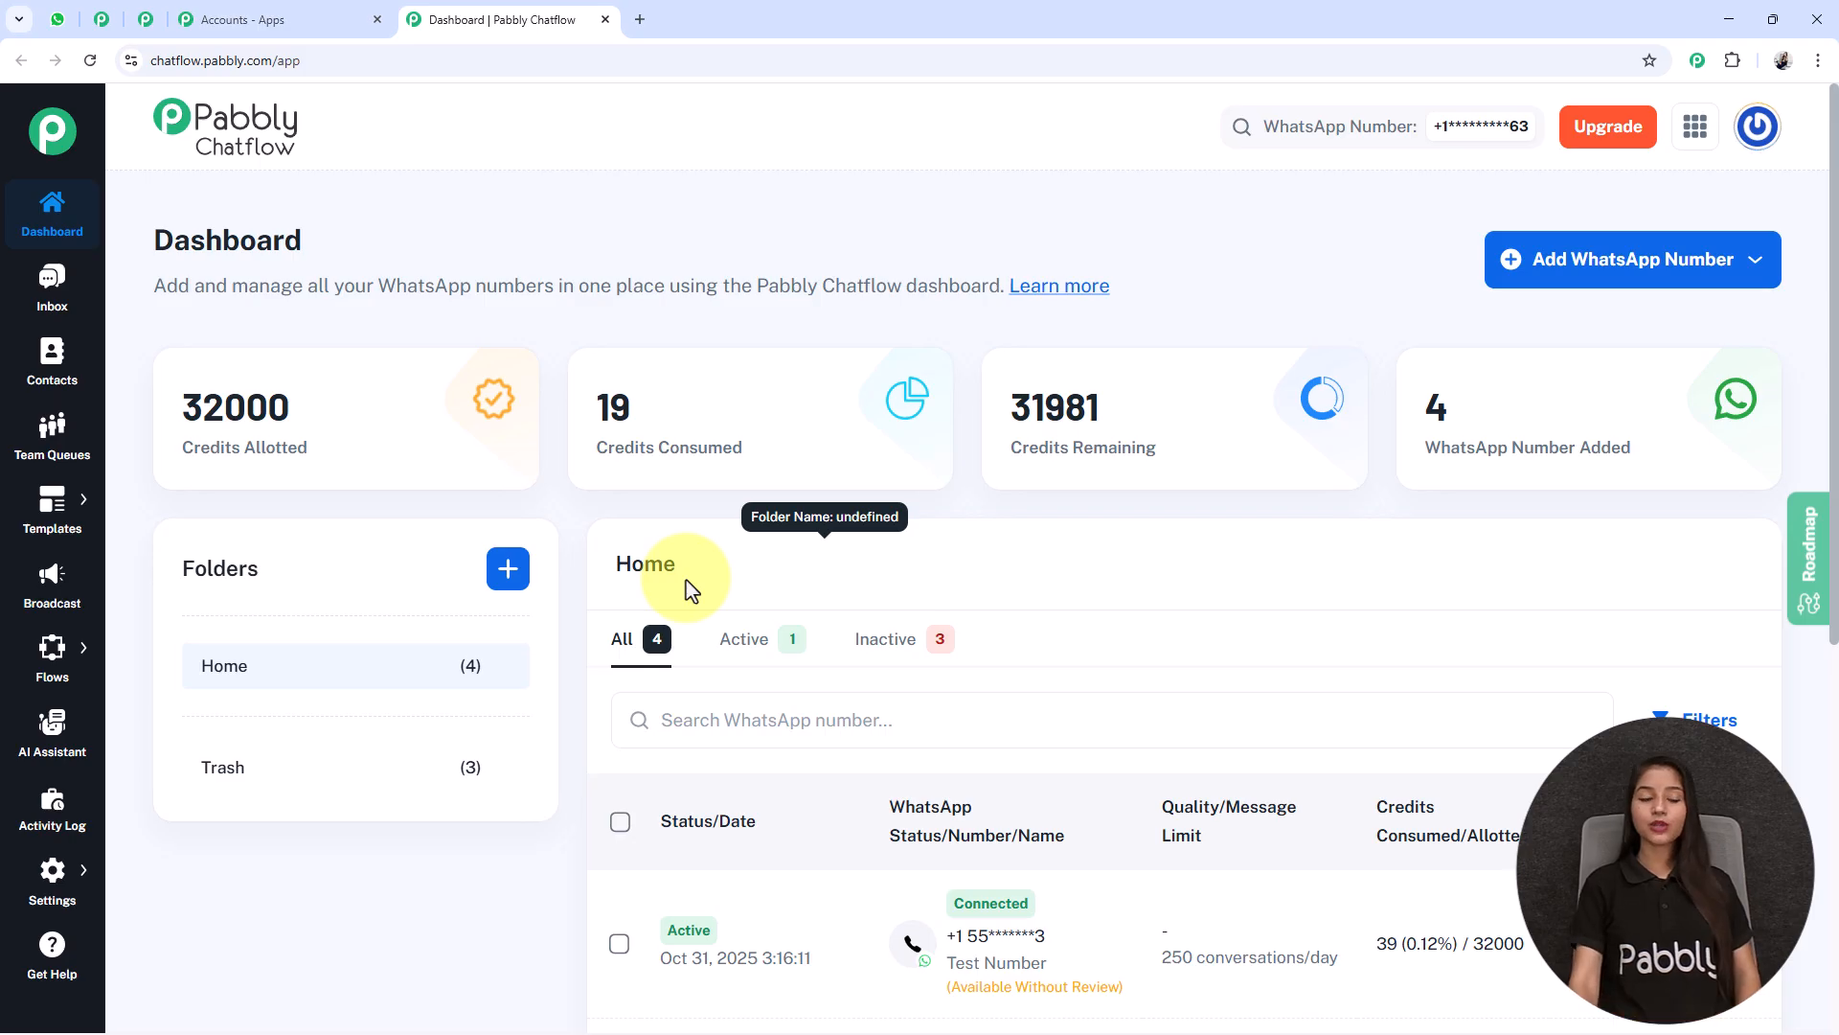
# - Review the dashboard's figures for allotted, consumed and remaining credits and for added WhatsApp numbers
pyautogui.moveTo(185, 399); pyautogui.dragTo(464, 465)
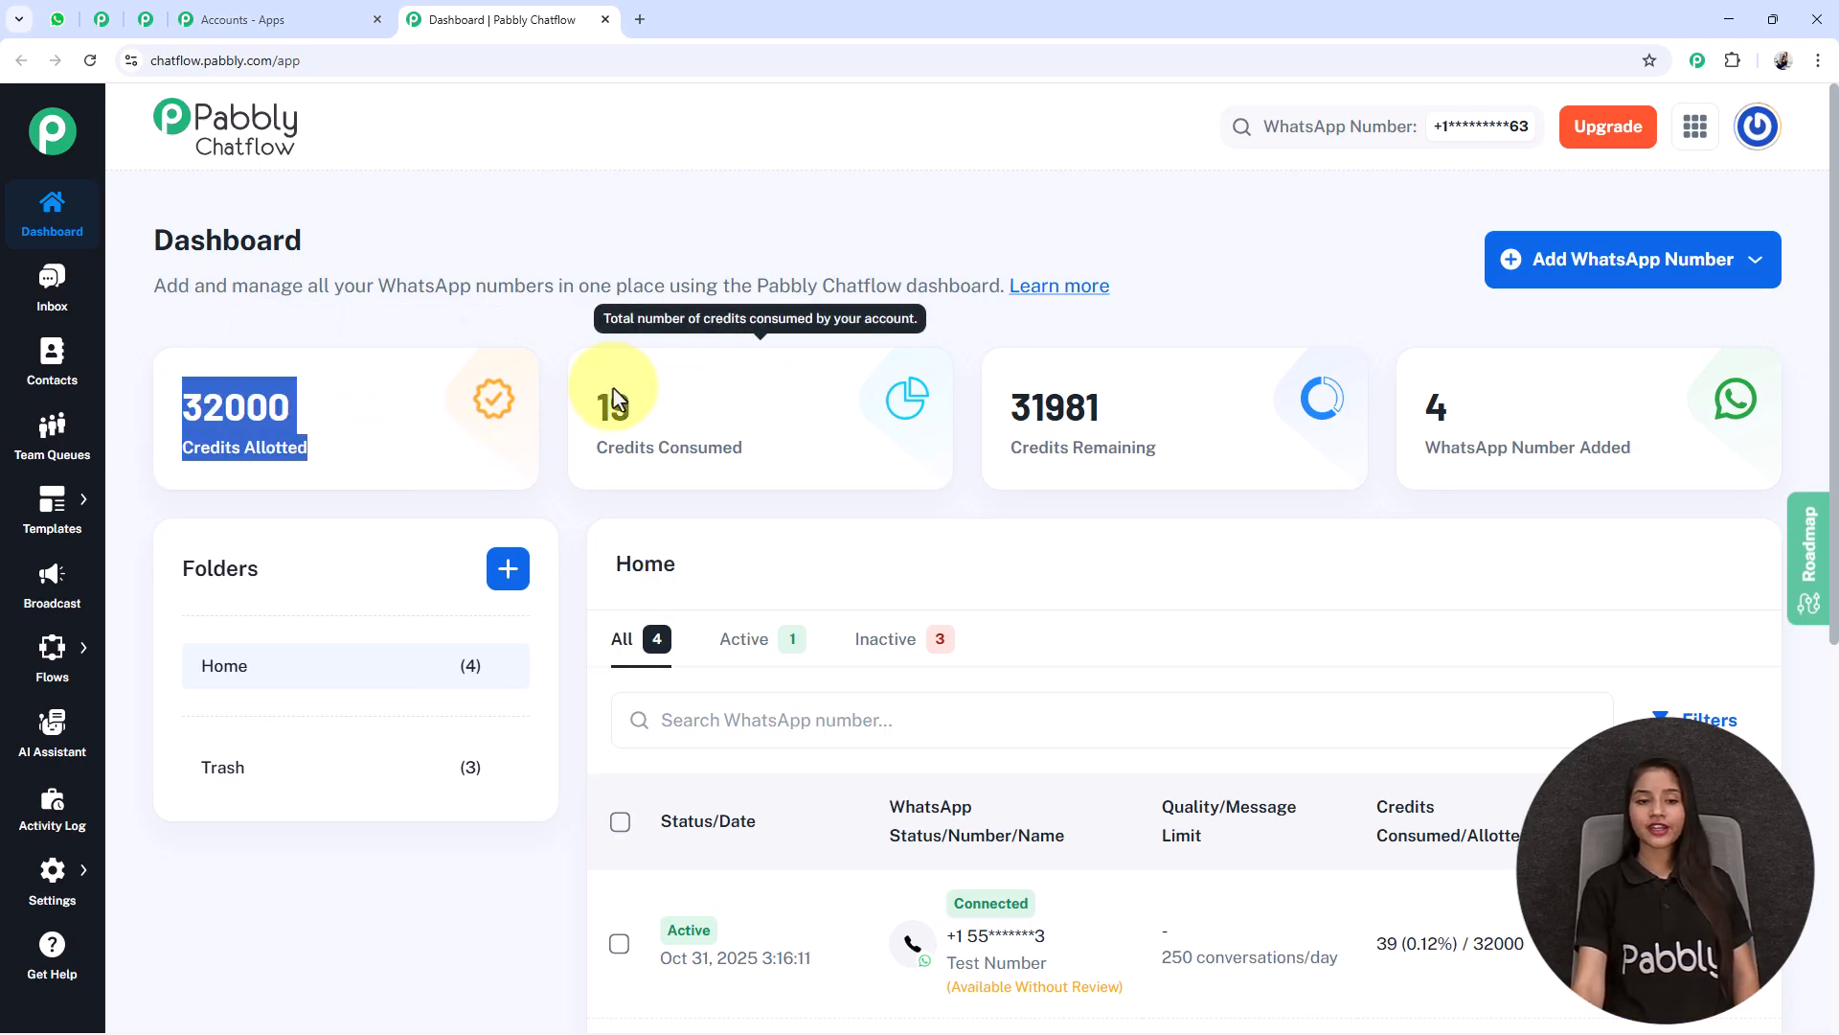
pyautogui.moveTo(667, 398); pyautogui.dragTo(871, 521)
pyautogui.click(1067, 406)
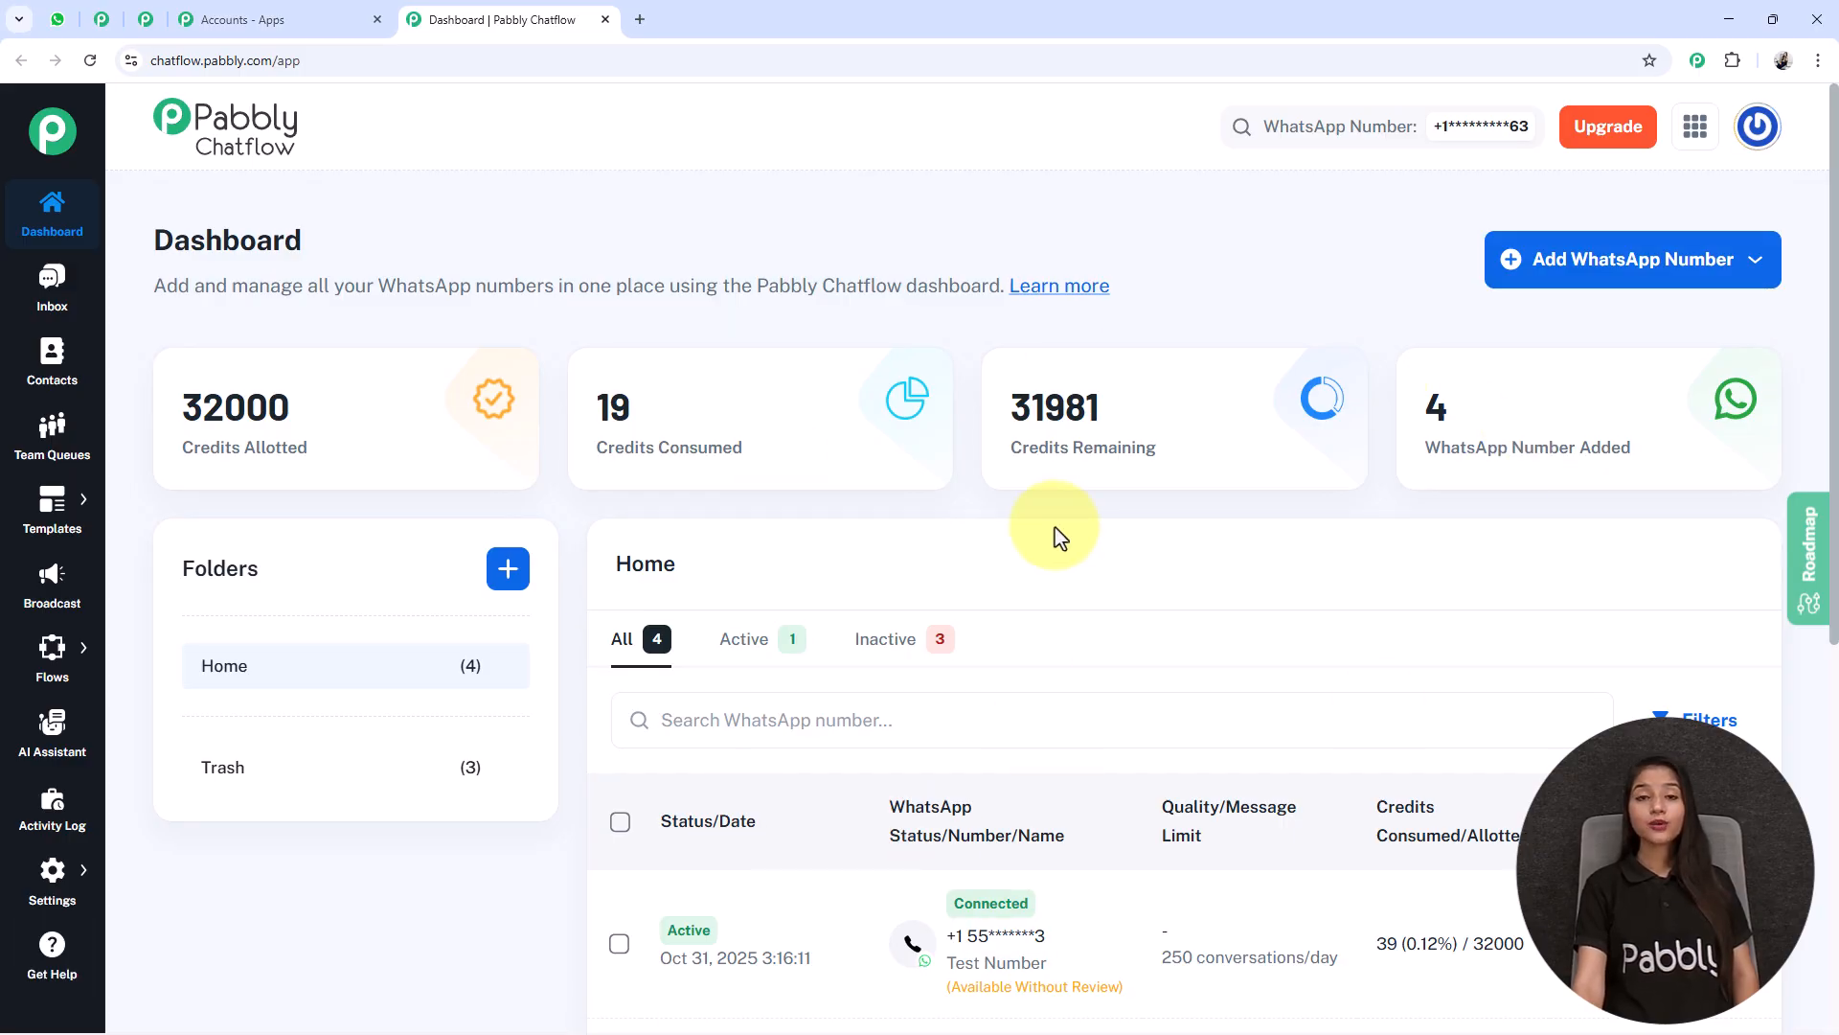
pyautogui.moveTo(1576, 365)
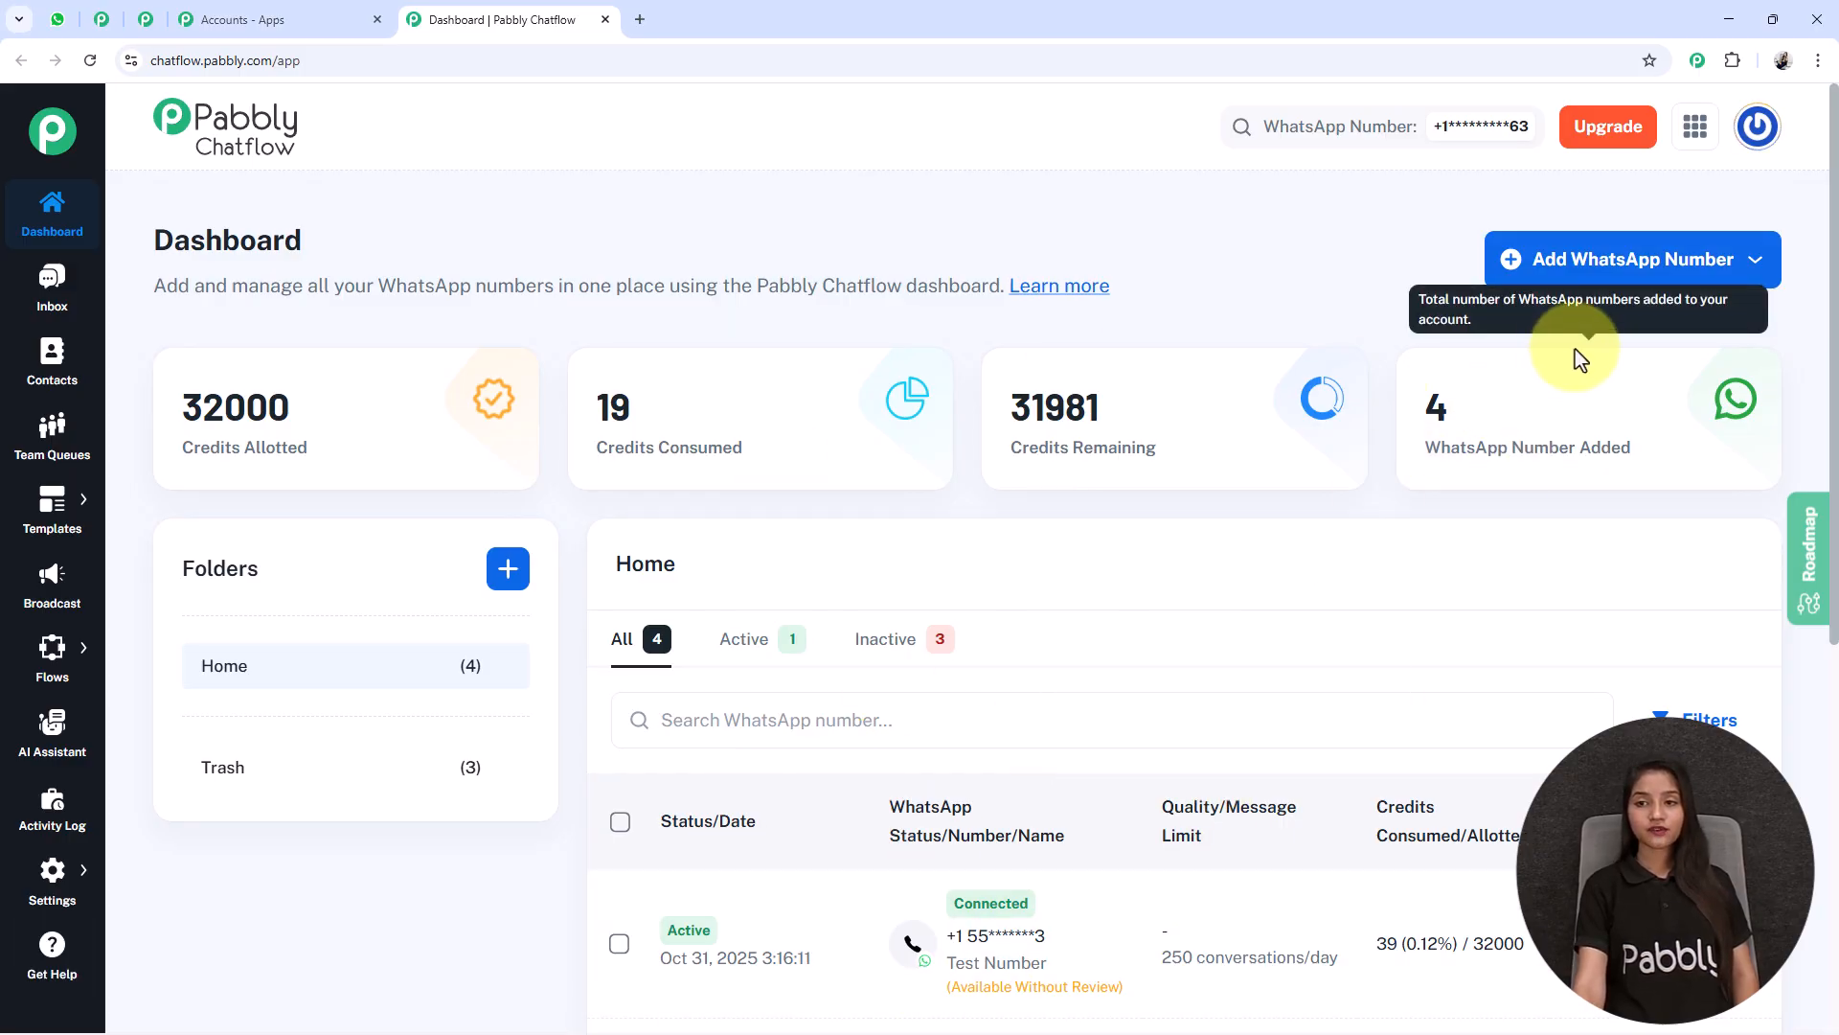
# - Examine the options for adding a WhatsApp number and creating a folder, plus the list of connected numbers, without adding anything
pyautogui.click(1605, 277)
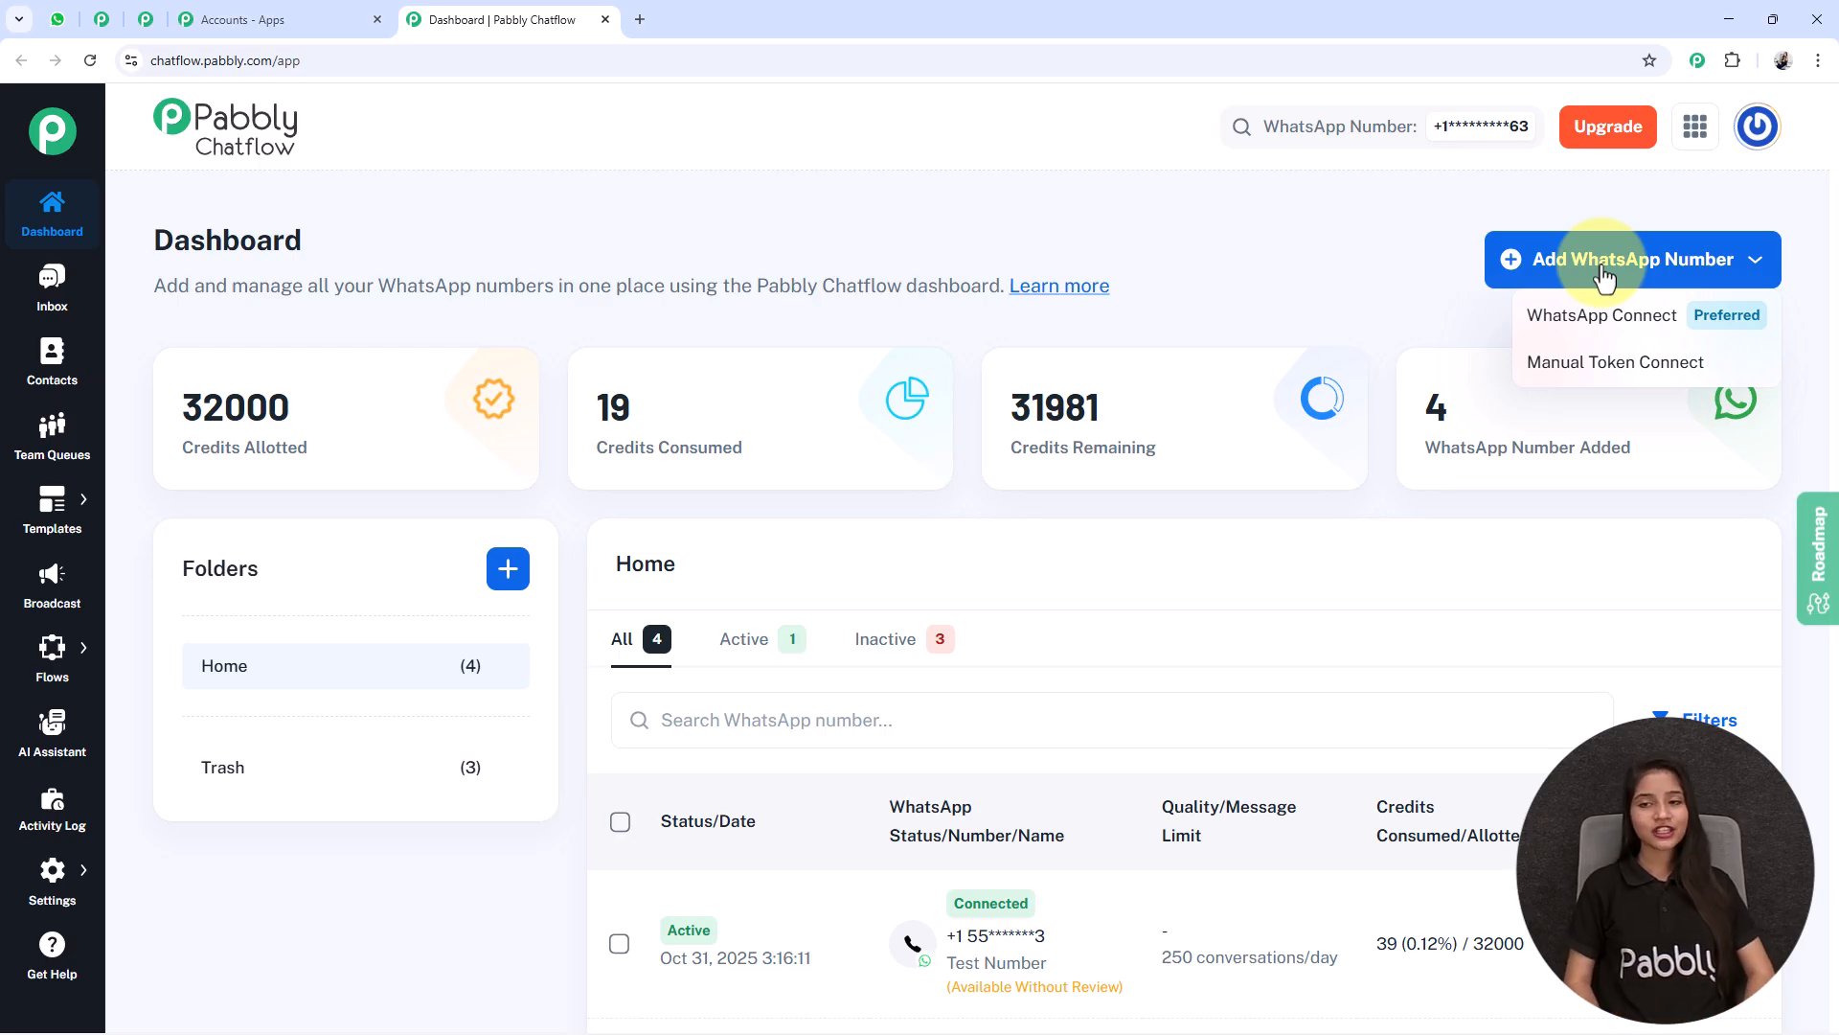
pyautogui.click(1604, 276)
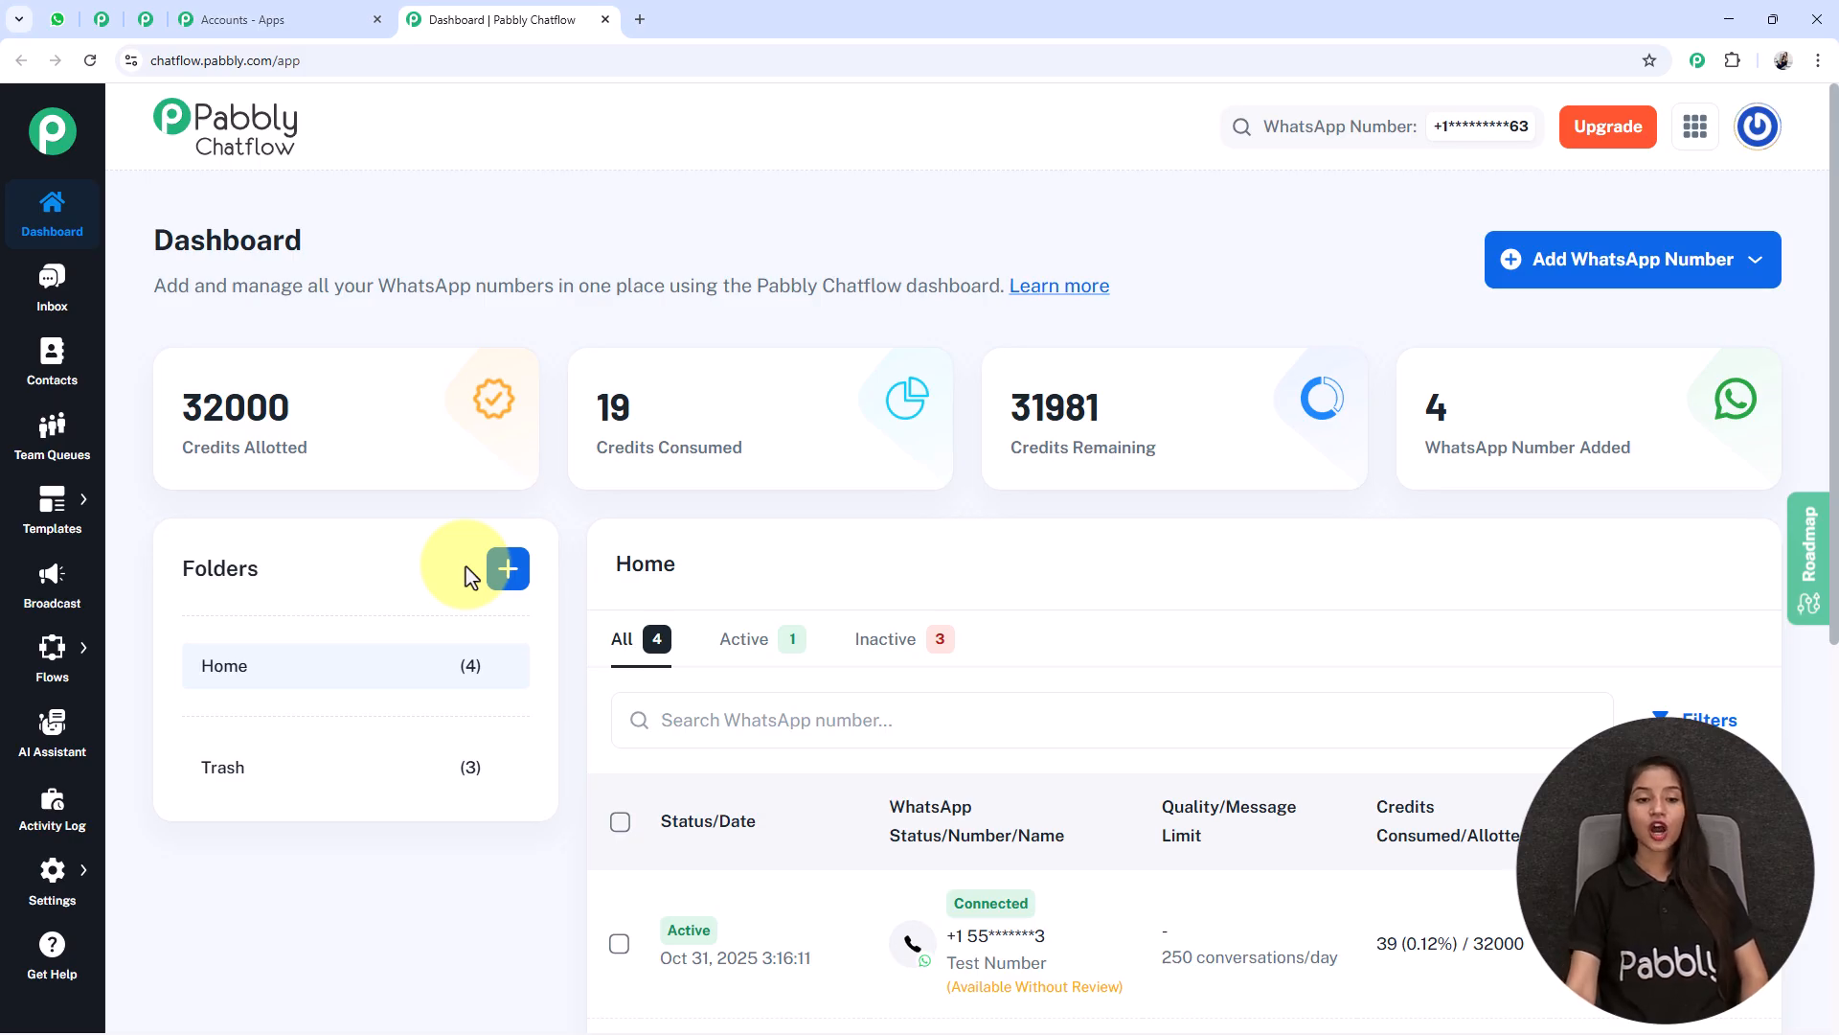
pyautogui.click(504, 568)
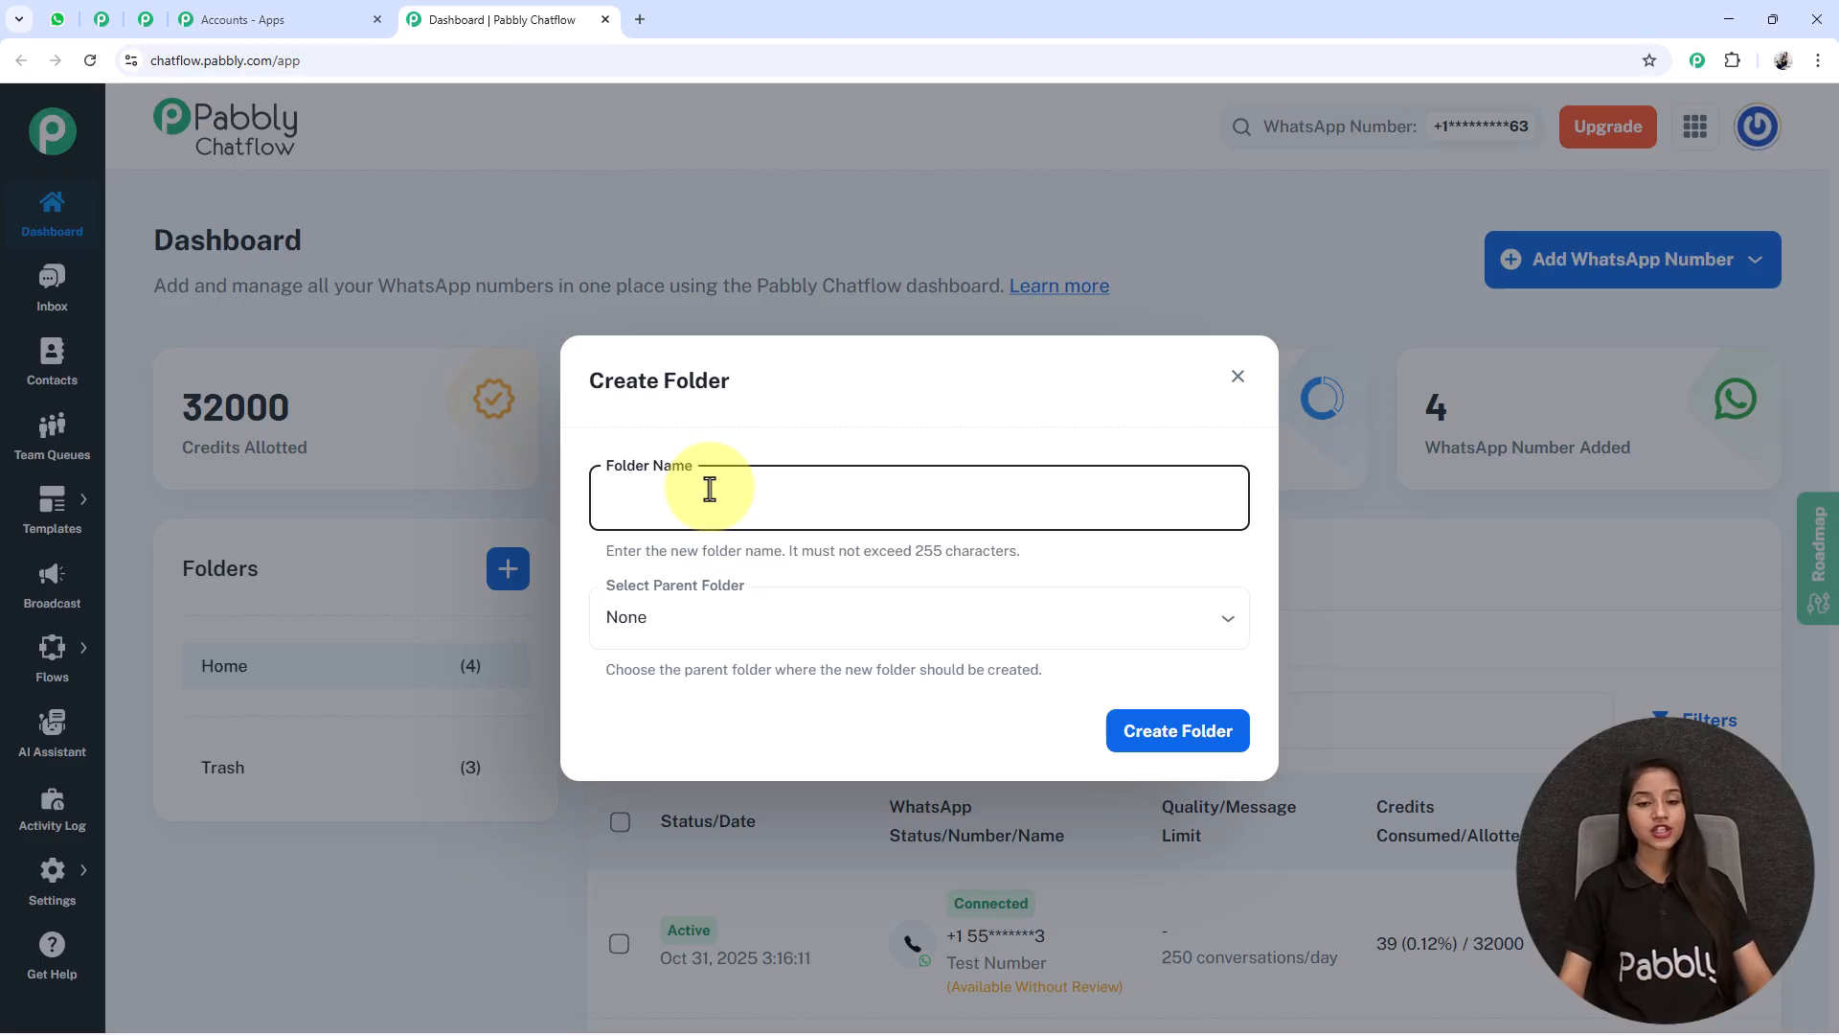
pyautogui.click(1234, 376)
pyautogui.scroll(-2, 1265, 867)
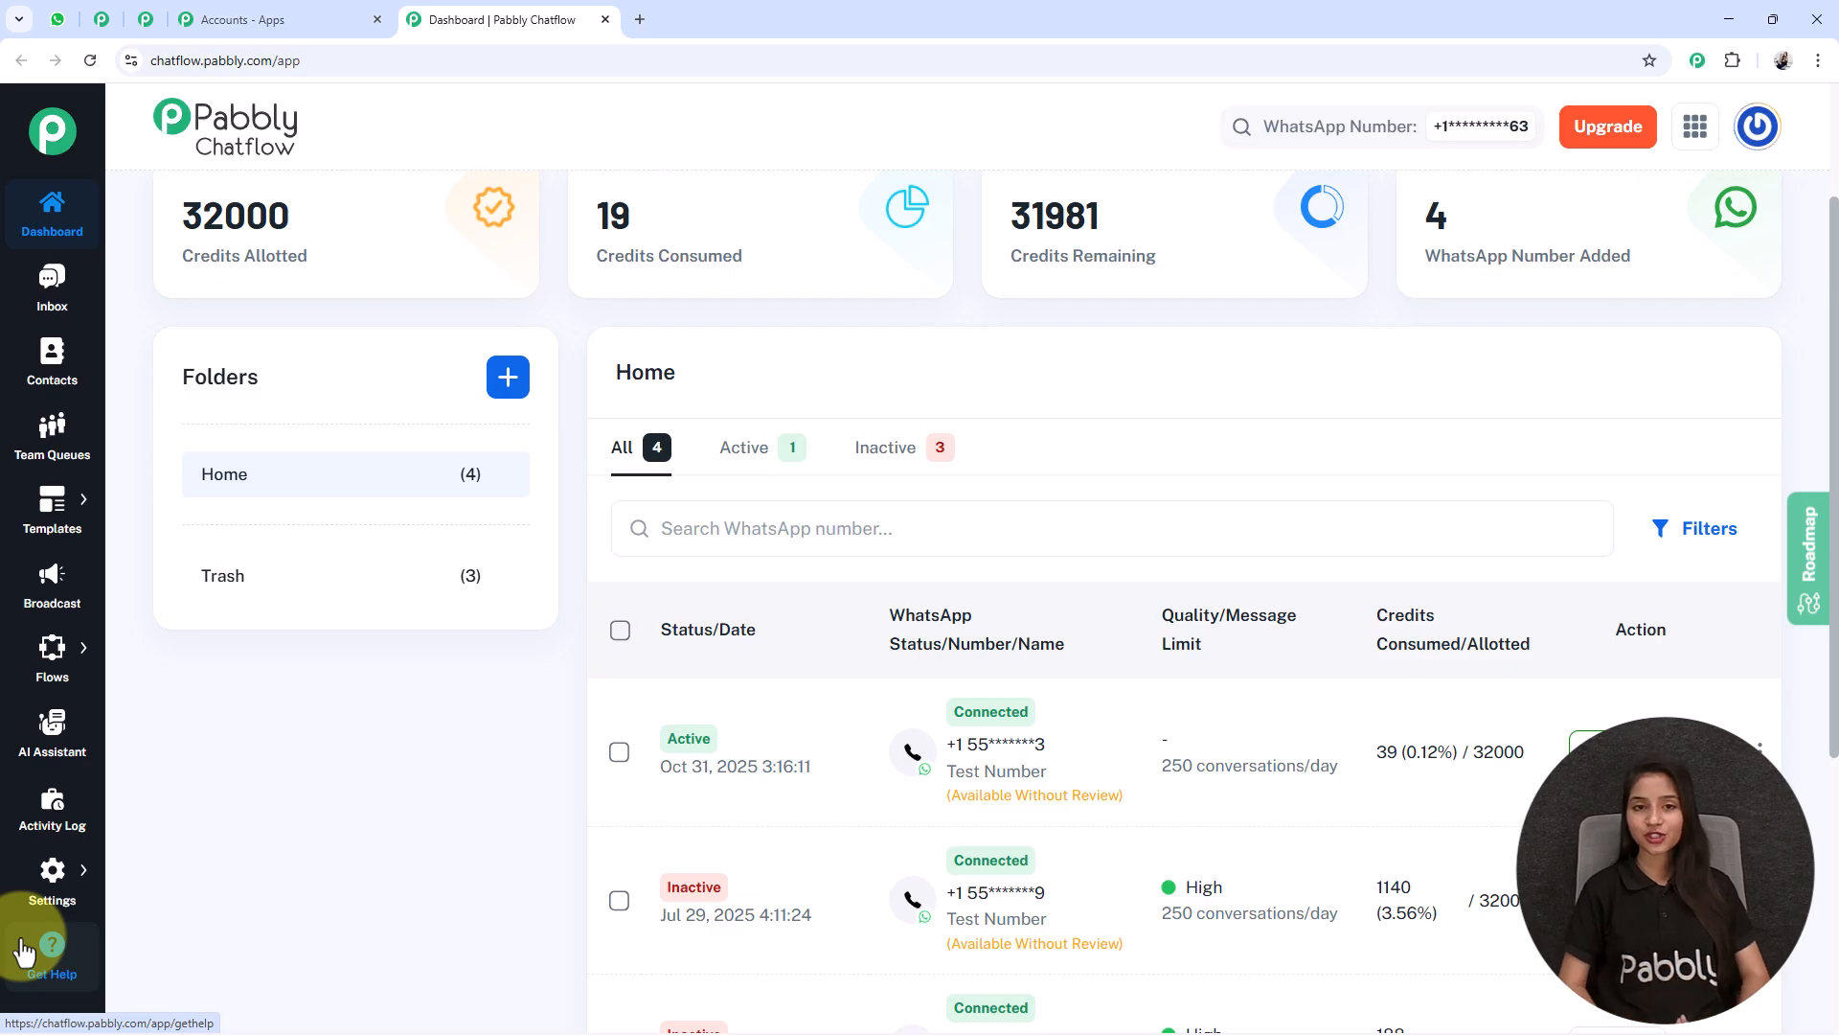
pyautogui.scroll(2, 481, 848)
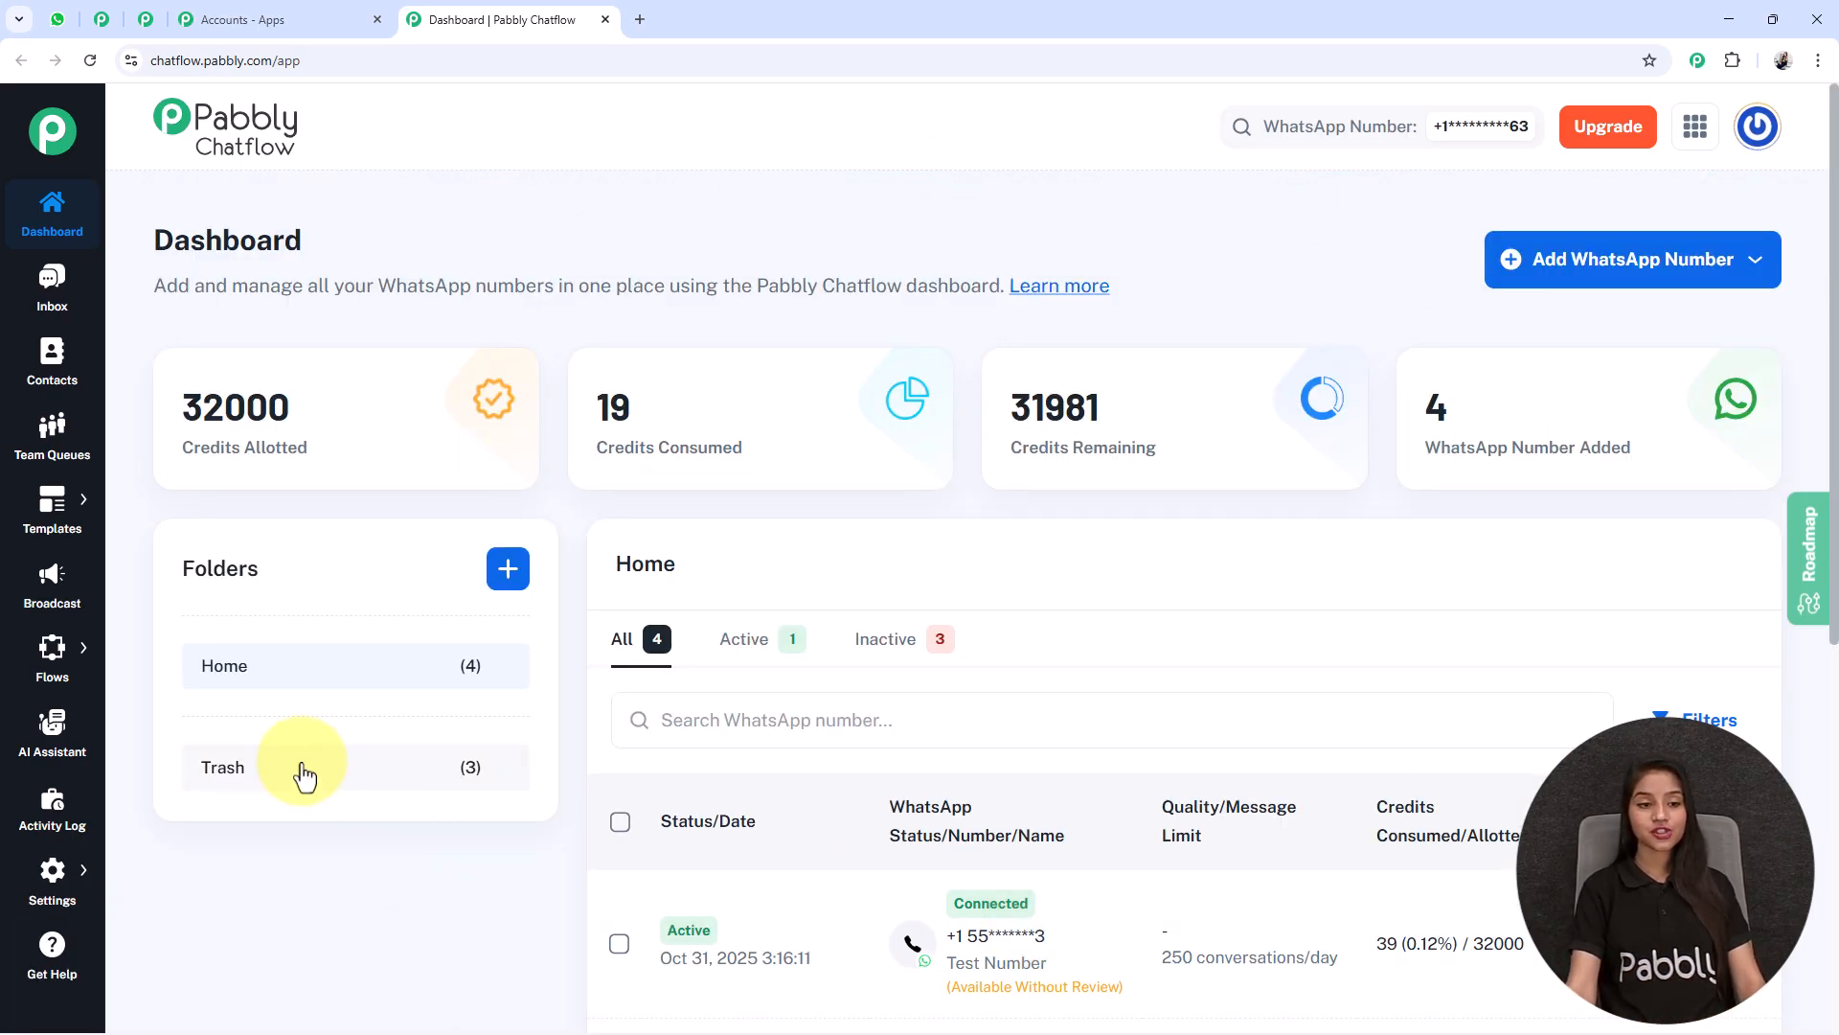
# - Go to the Flow Builder and add a new flow
pyautogui.click(124, 636)
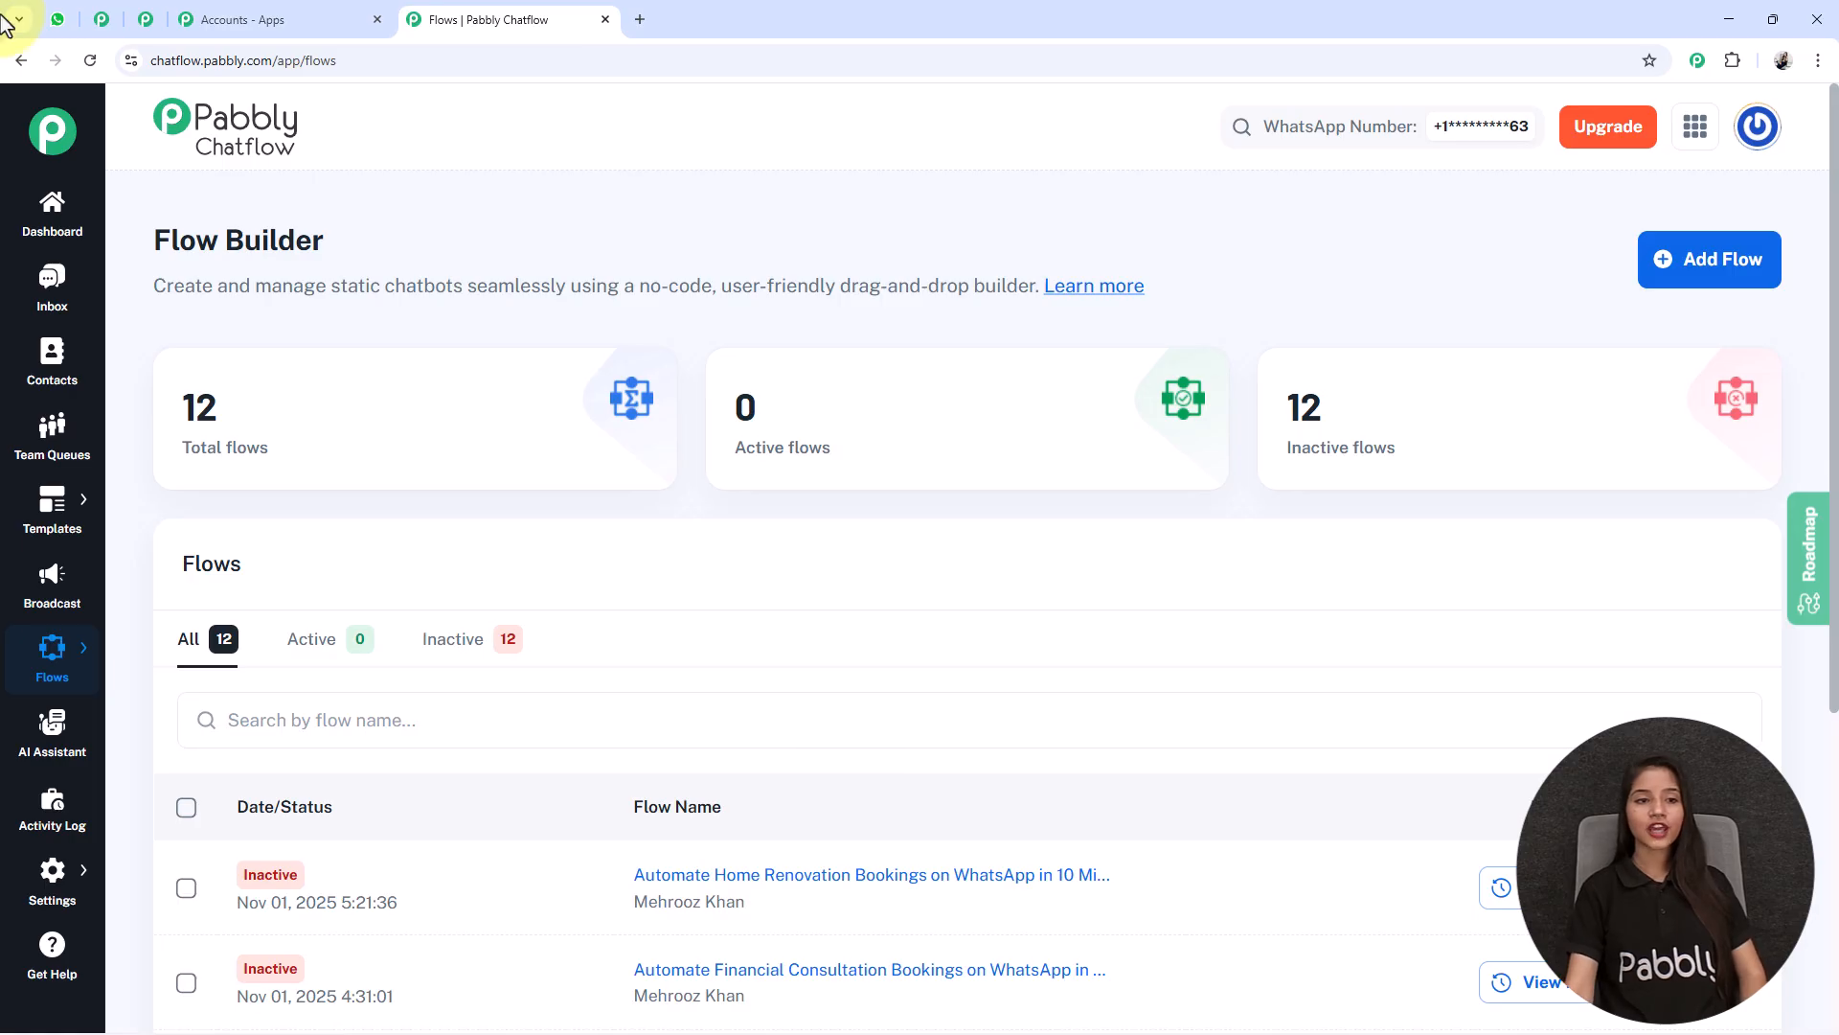
pyautogui.moveTo(115, 244); pyautogui.dragTo(423, 226)
pyautogui.click(422, 226)
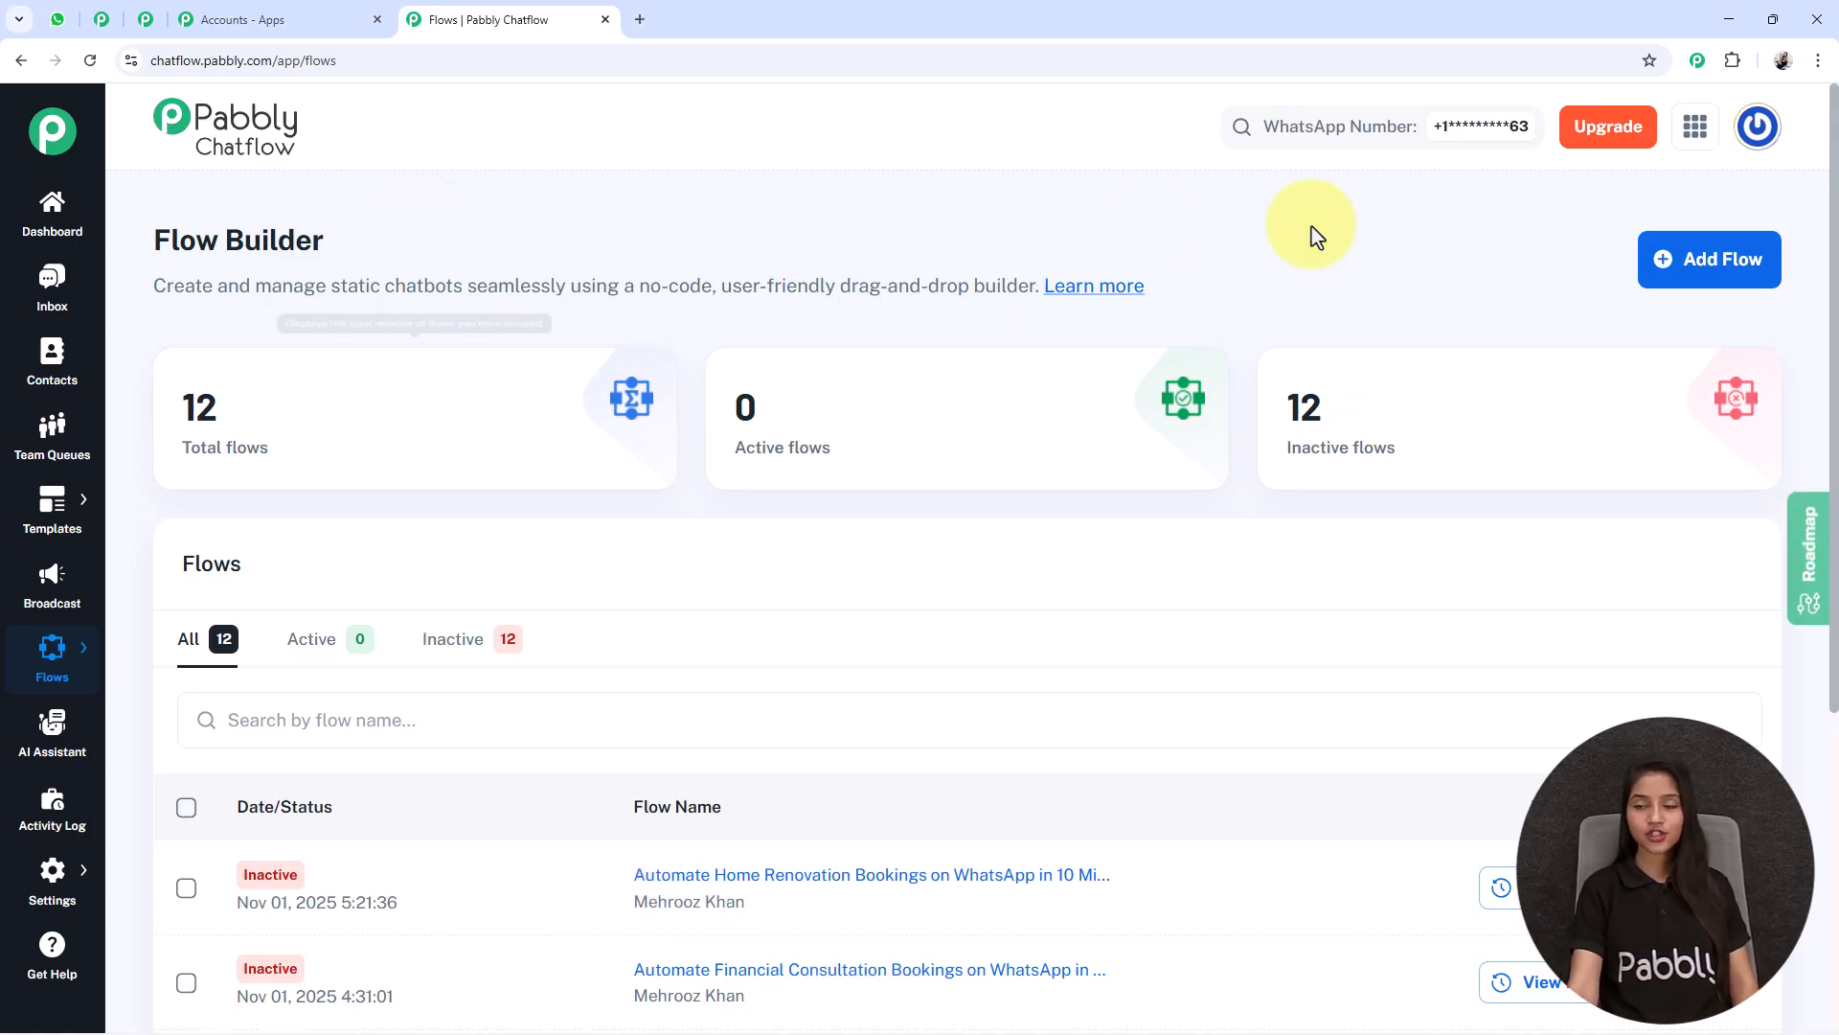
pyautogui.click(1671, 273)
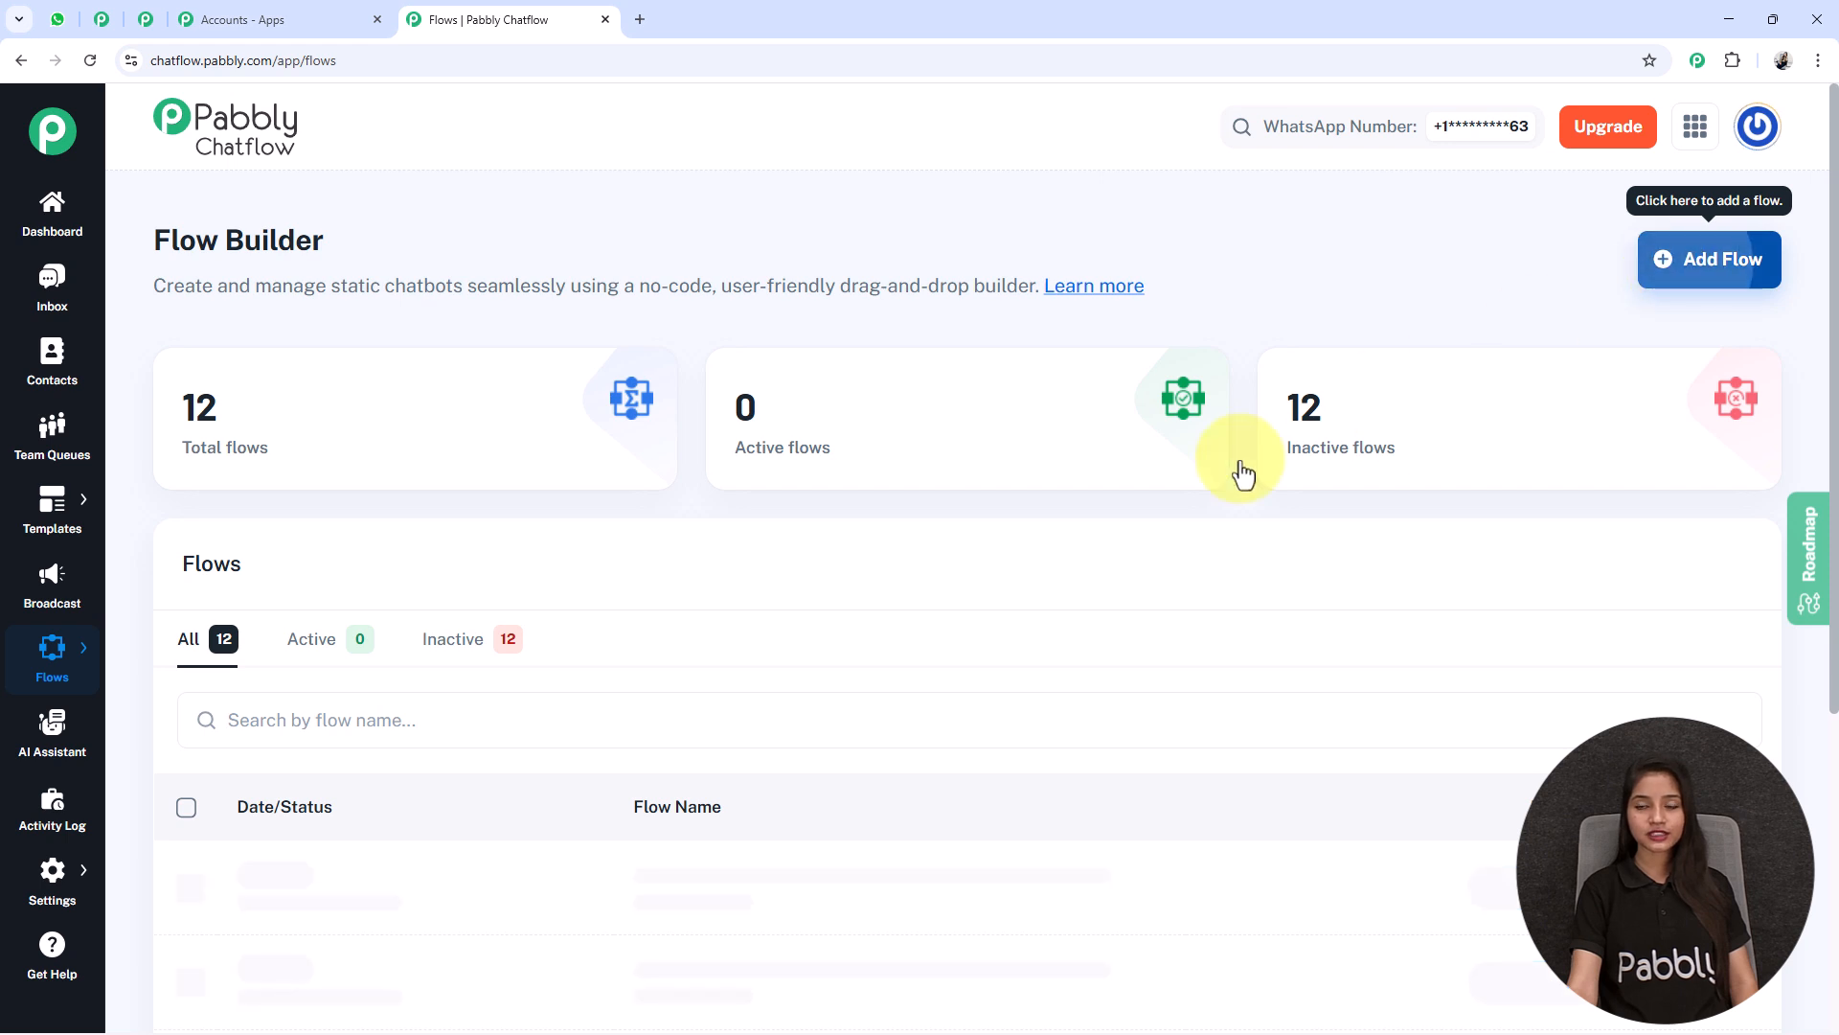
pyautogui.moveTo(791, 417); pyautogui.dragTo(793, 355)
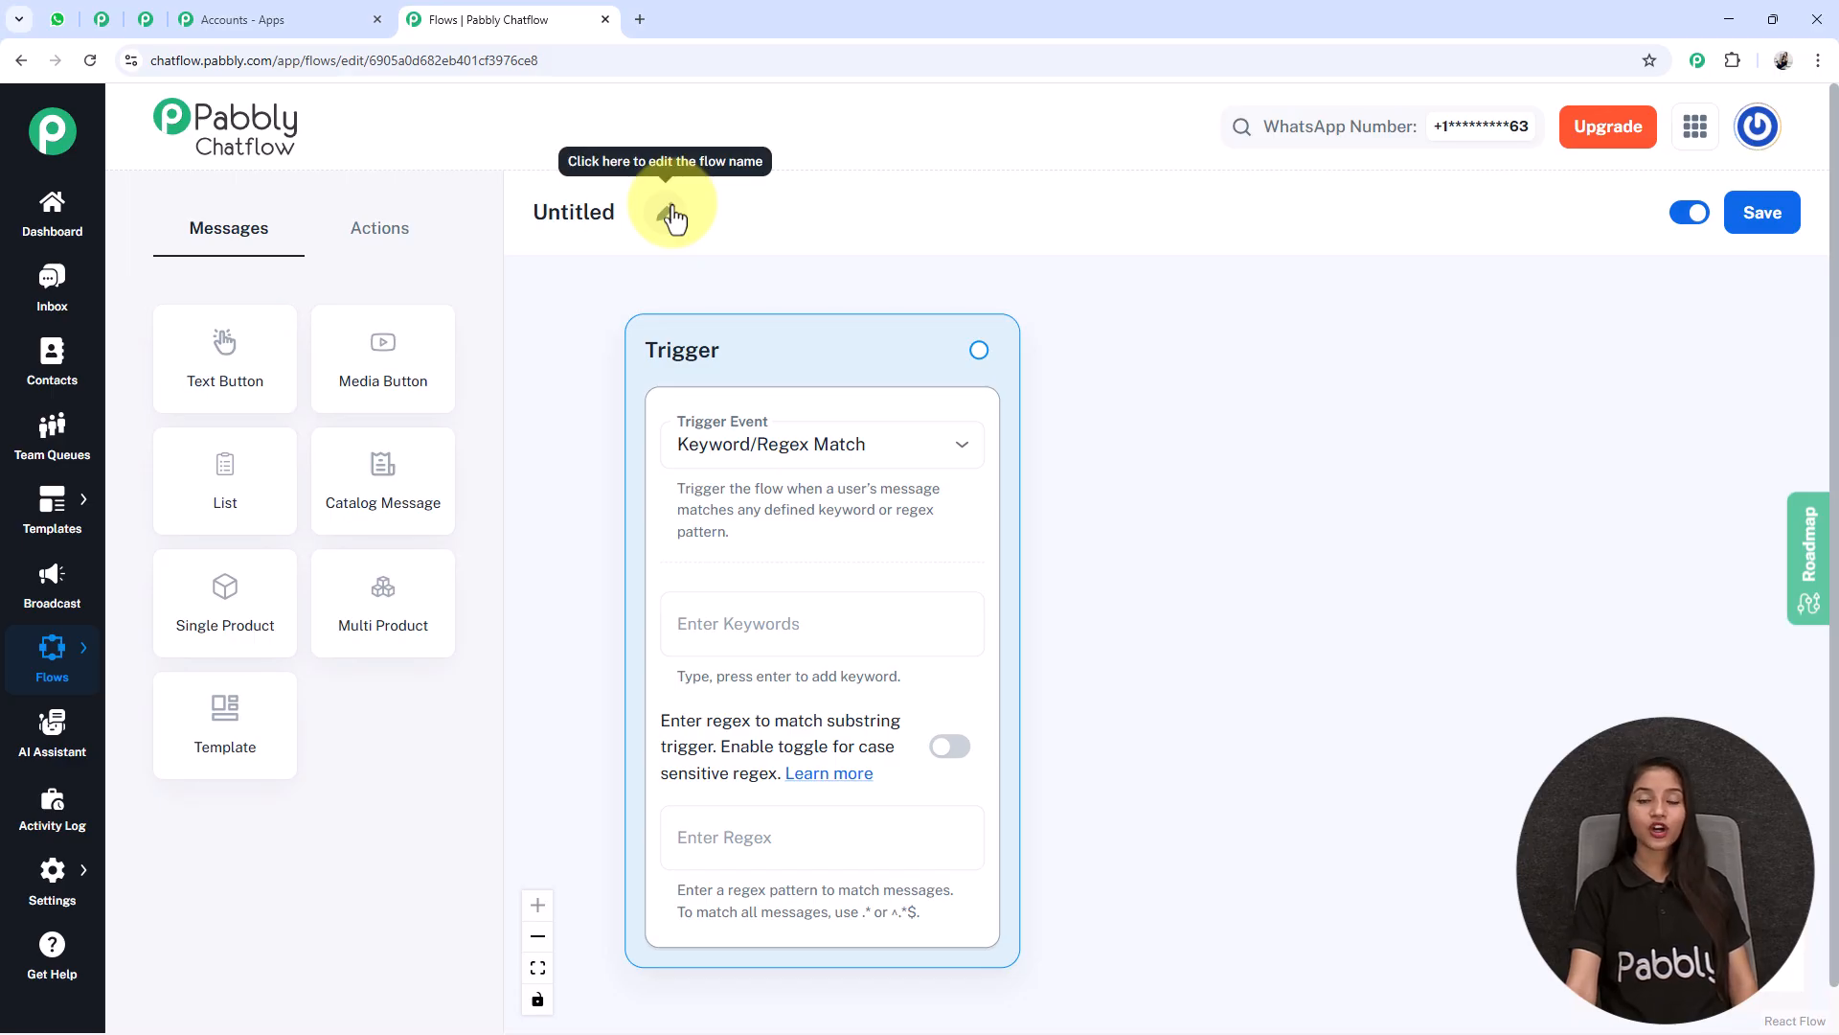
# - Rename the untitled flow as "Automate Gardening Service Bookings on WhatsApp in 10 Minutes 🌿"
pyautogui.click(673, 213)
pyautogui.moveTo(643, 215); pyautogui.dragTo(366, 208)
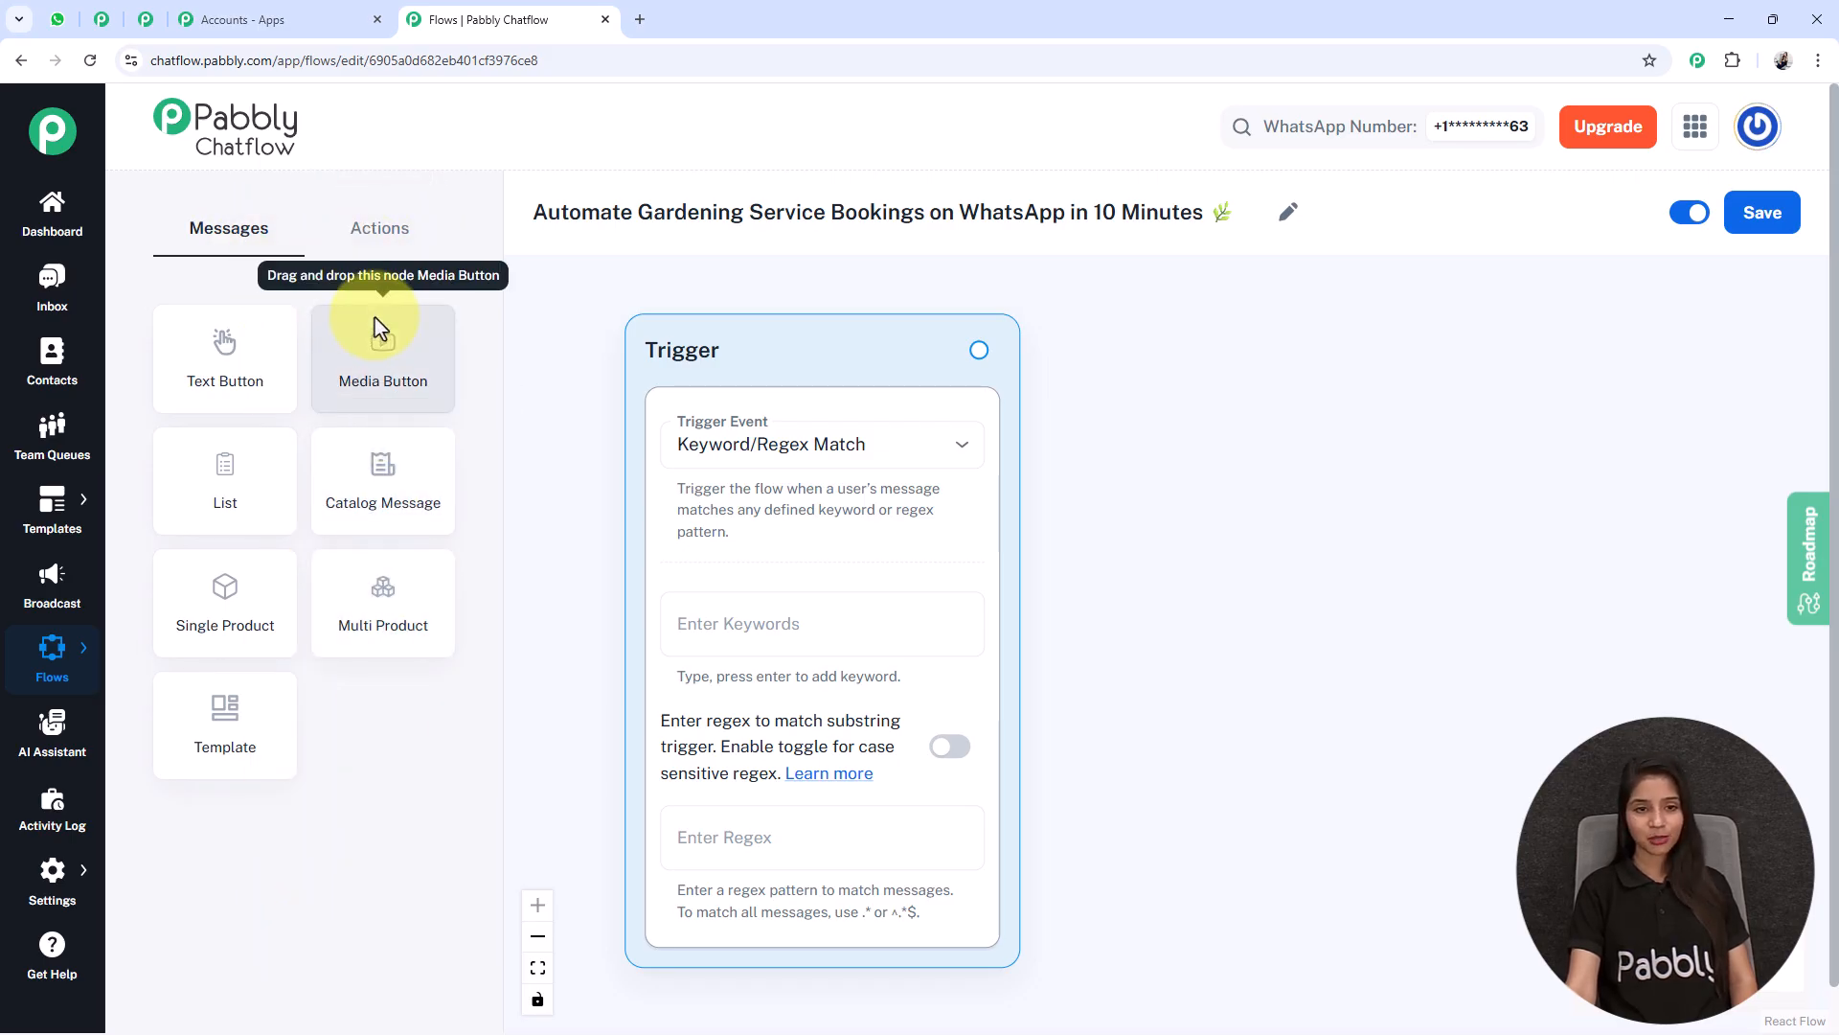
# - View the available action nodes, return to the message nodes, and save the flow with its active switch left on
pyautogui.click(373, 232)
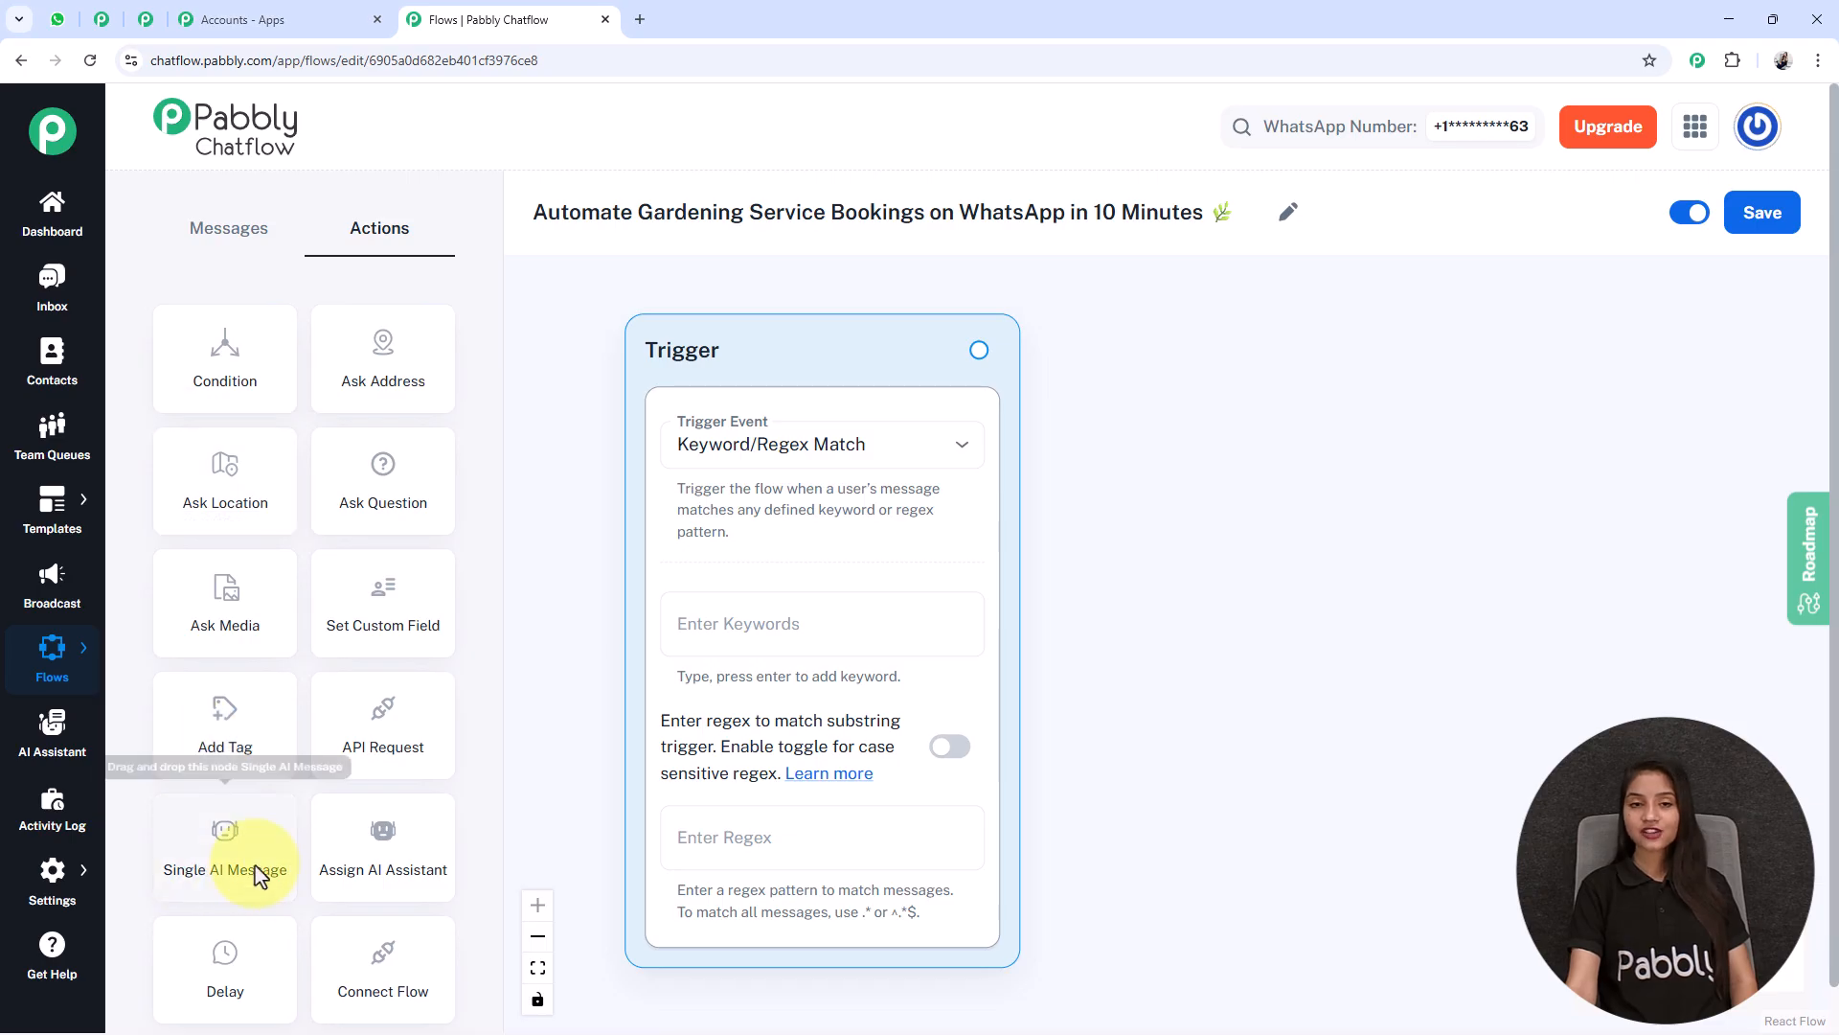
pyautogui.click(187, 245)
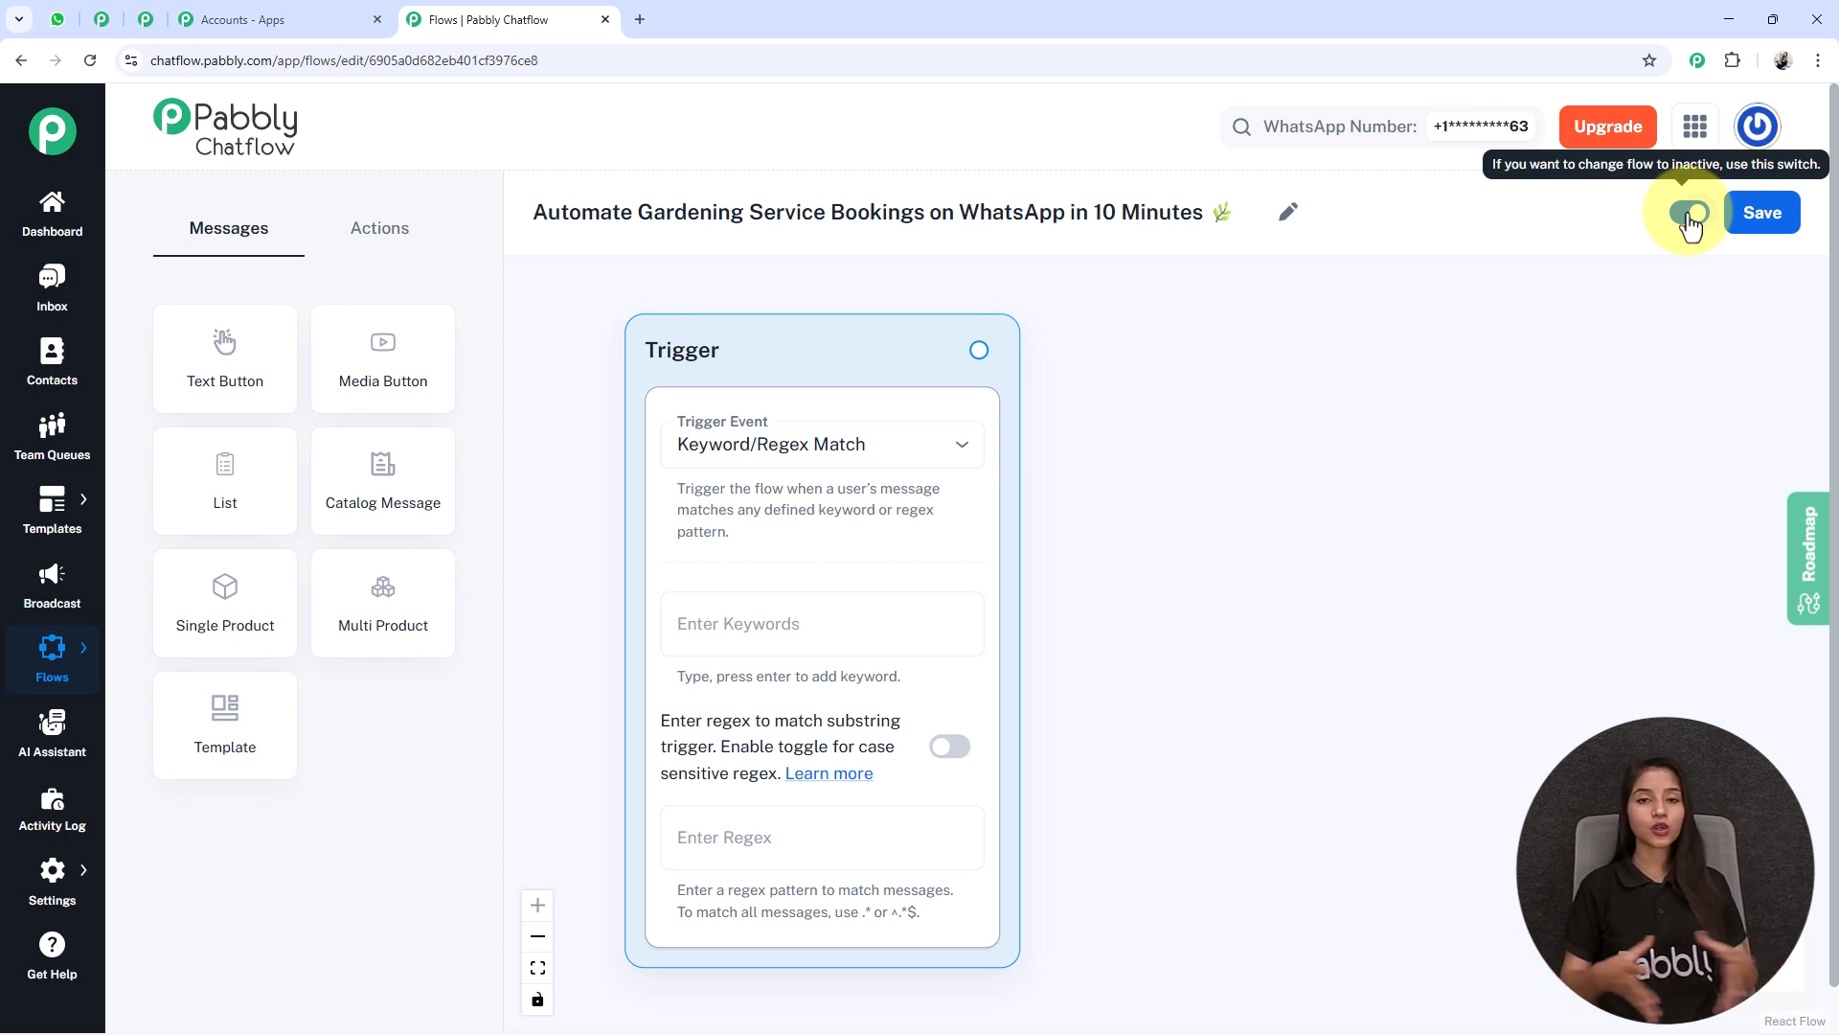
pyautogui.click(1761, 226)
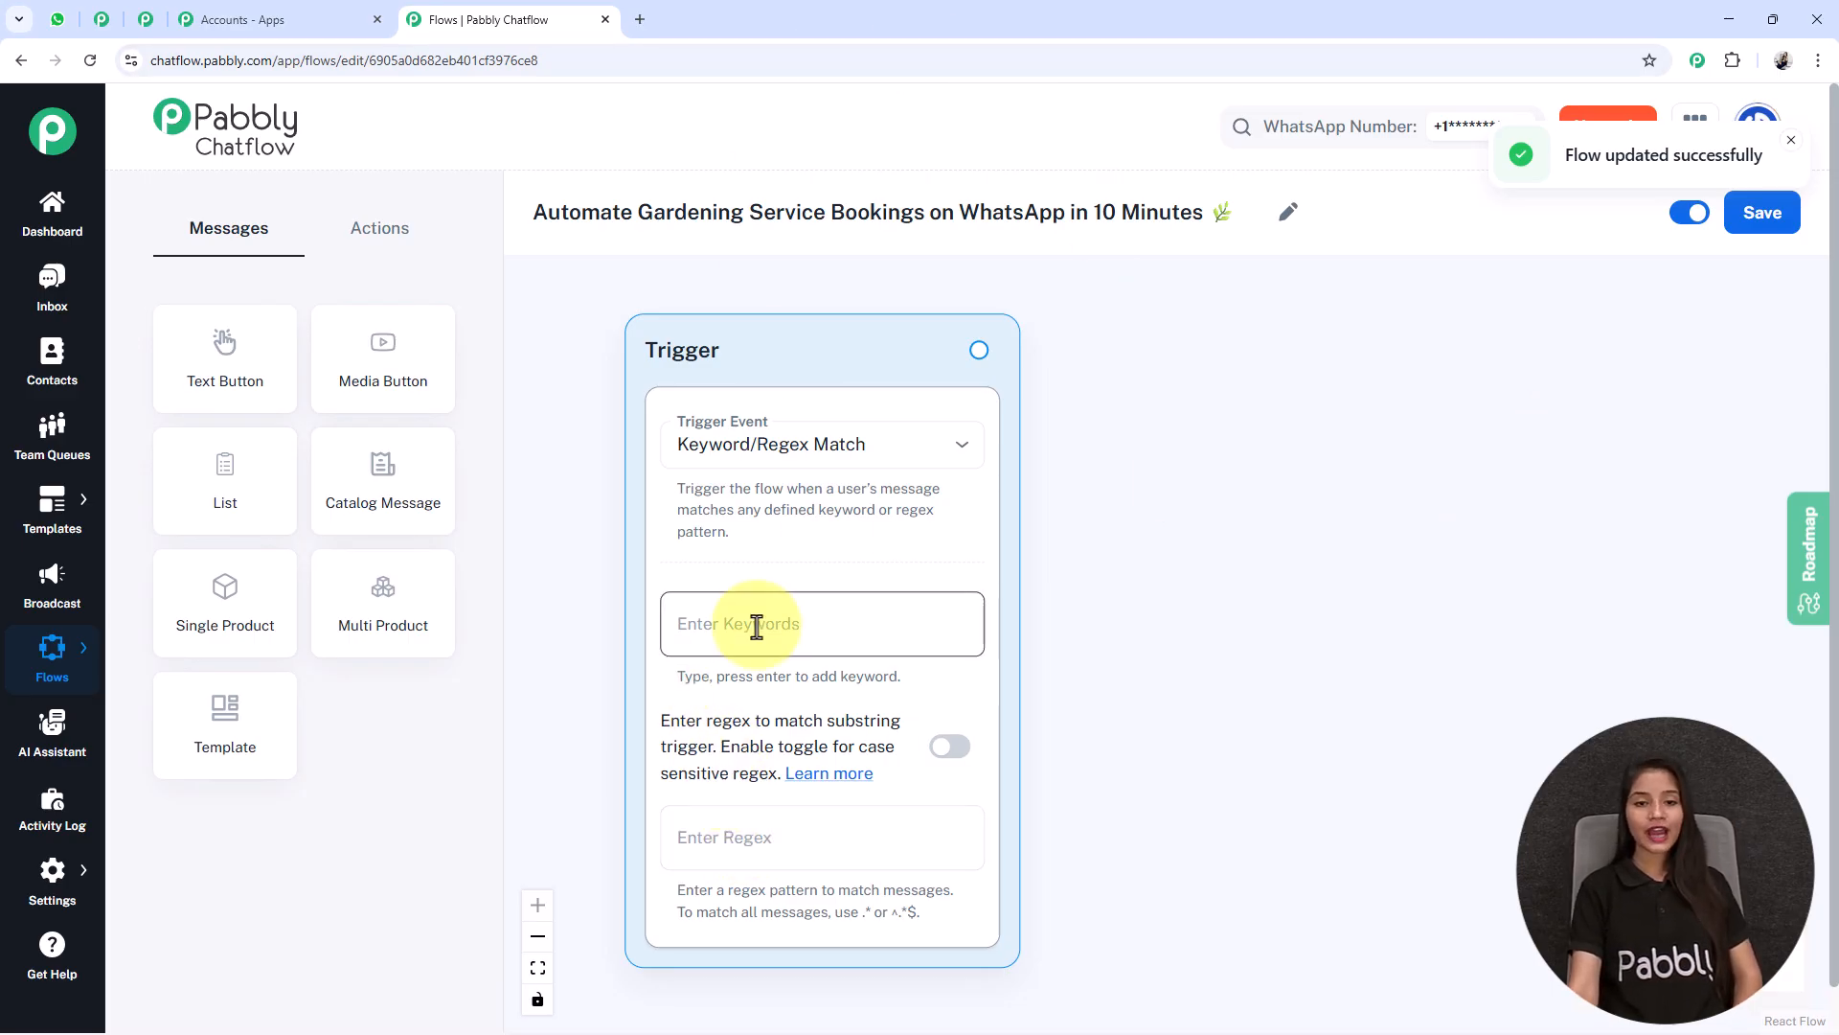
# - Keep Keyword/Regex Match as the trigger event and add the keywords "Gardening Service" and "Book Service"
pyautogui.click(733, 451)
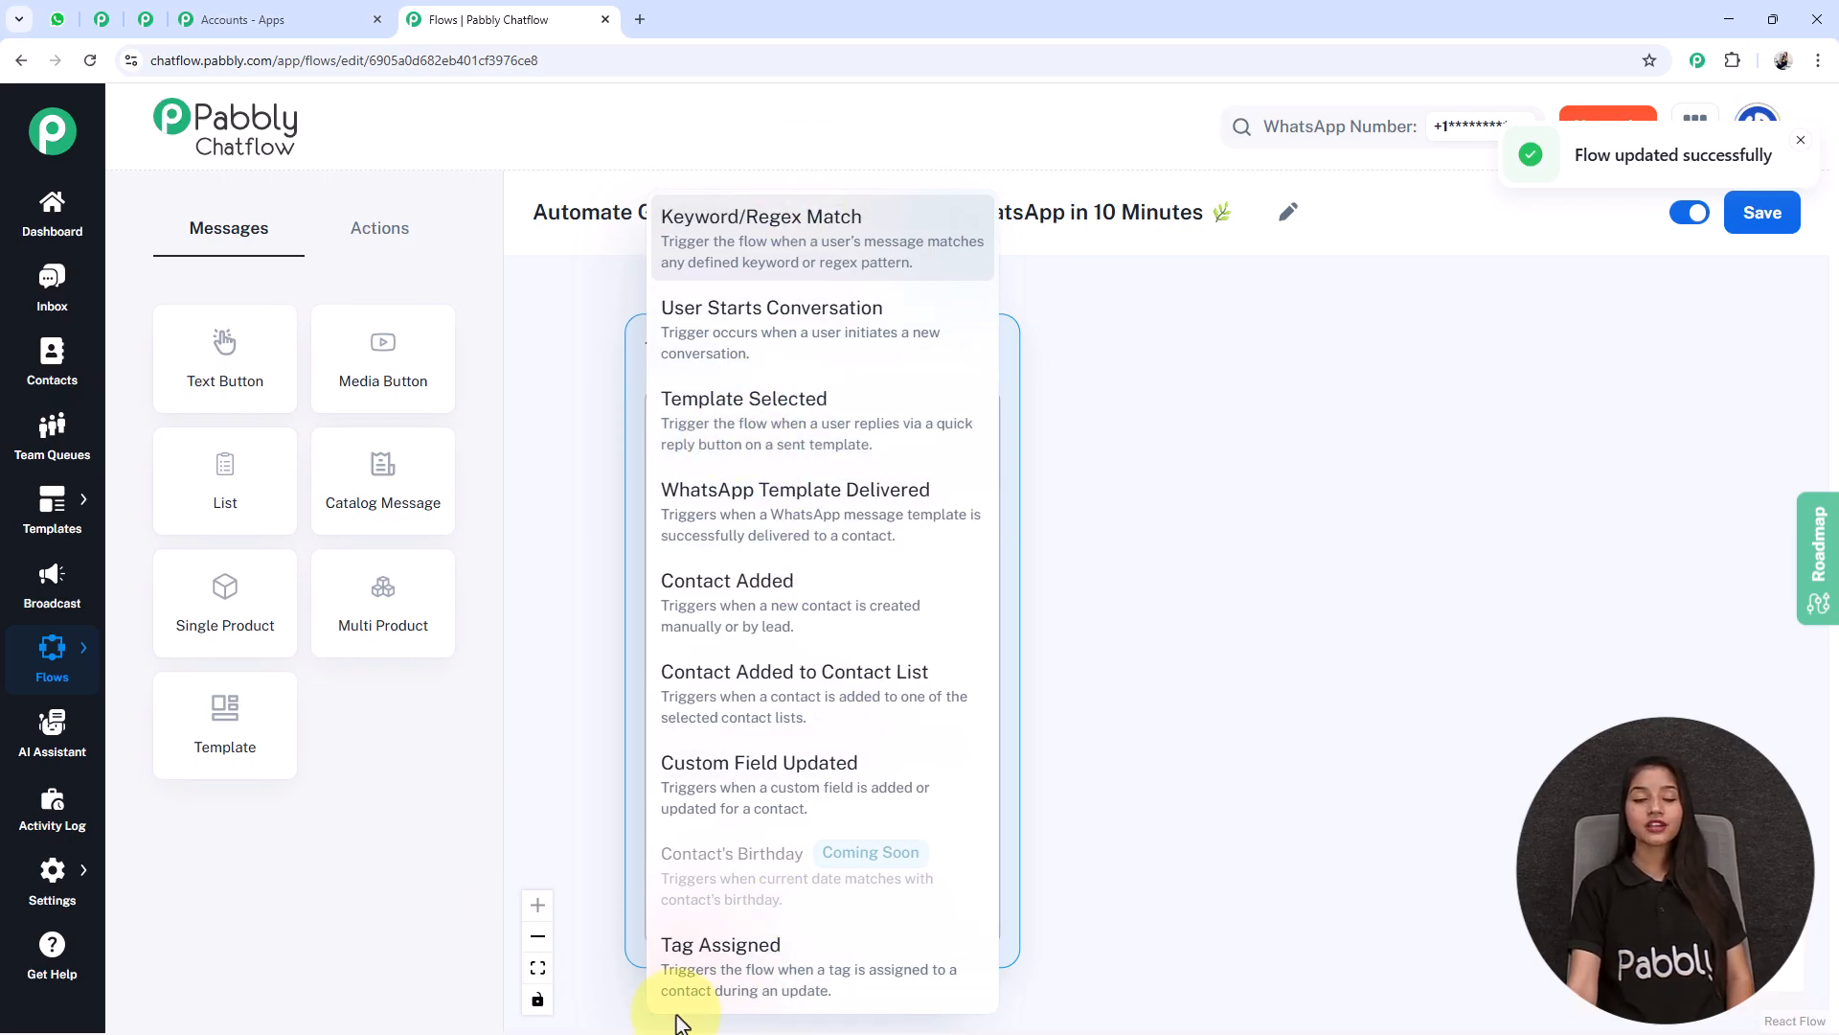
pyautogui.click(724, 270)
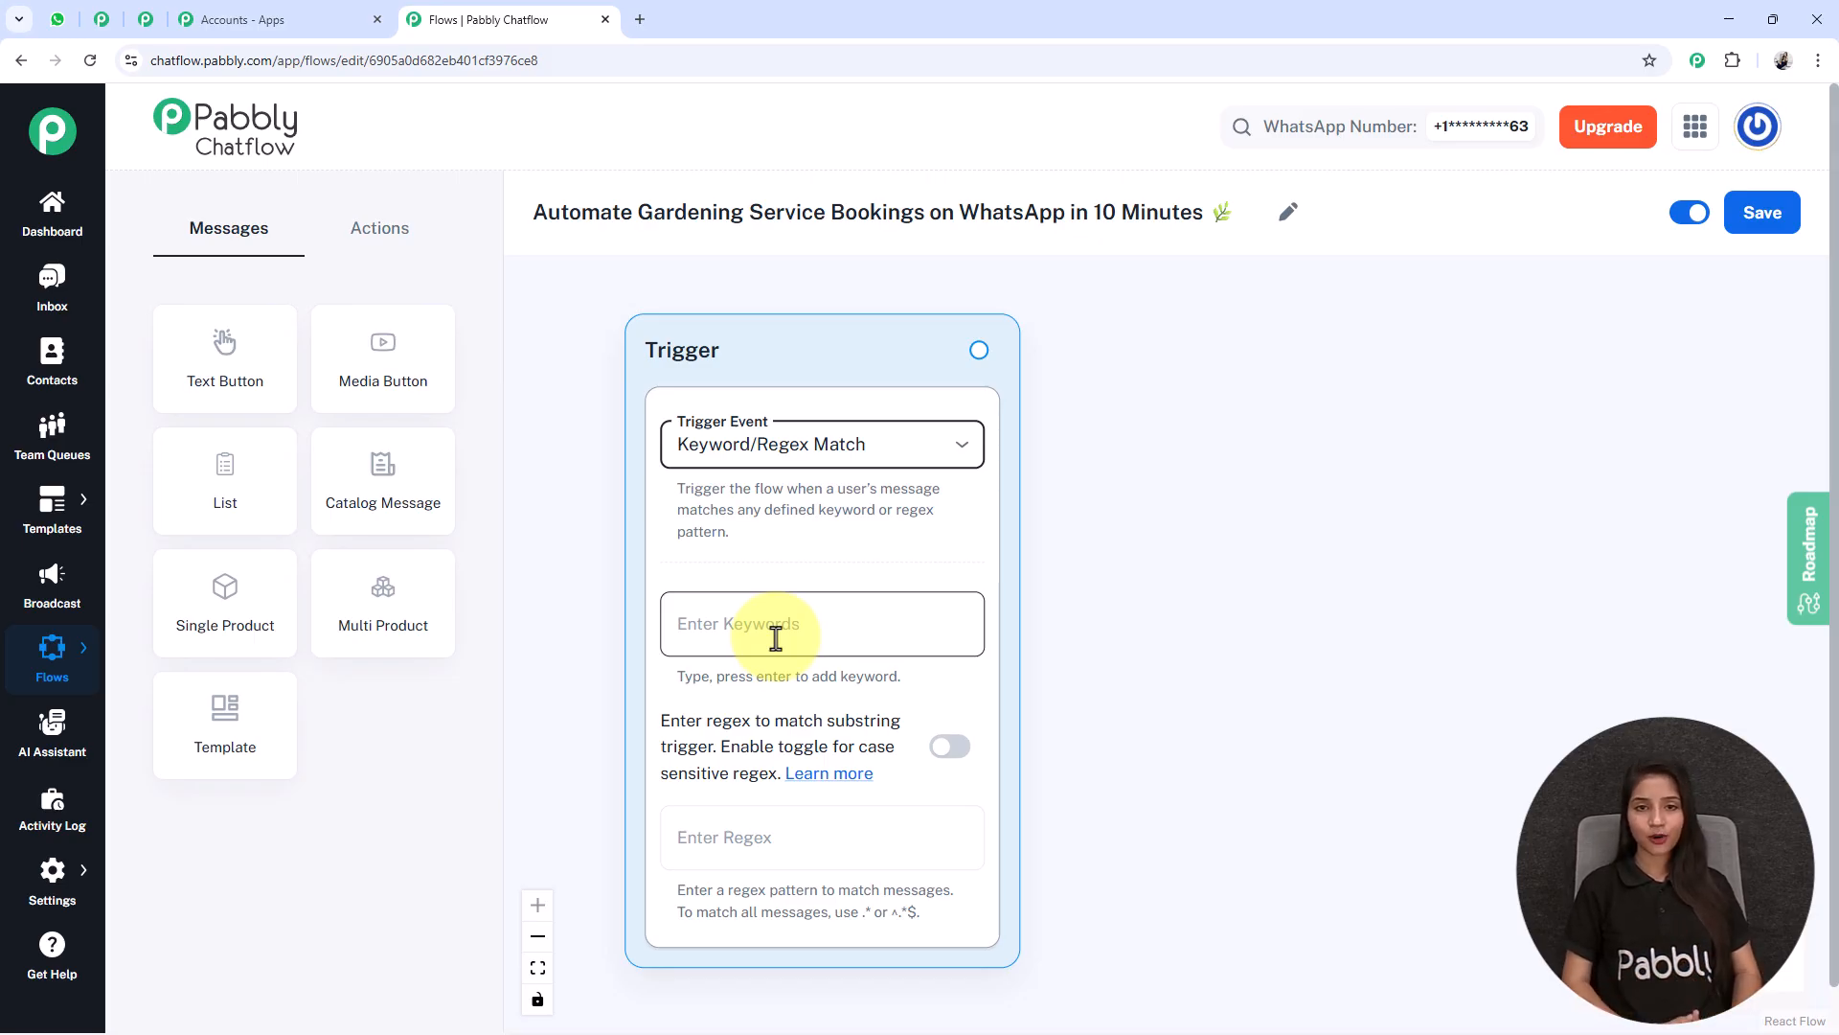
pyautogui.click(788, 641)
pyautogui.write('Gardening Service')
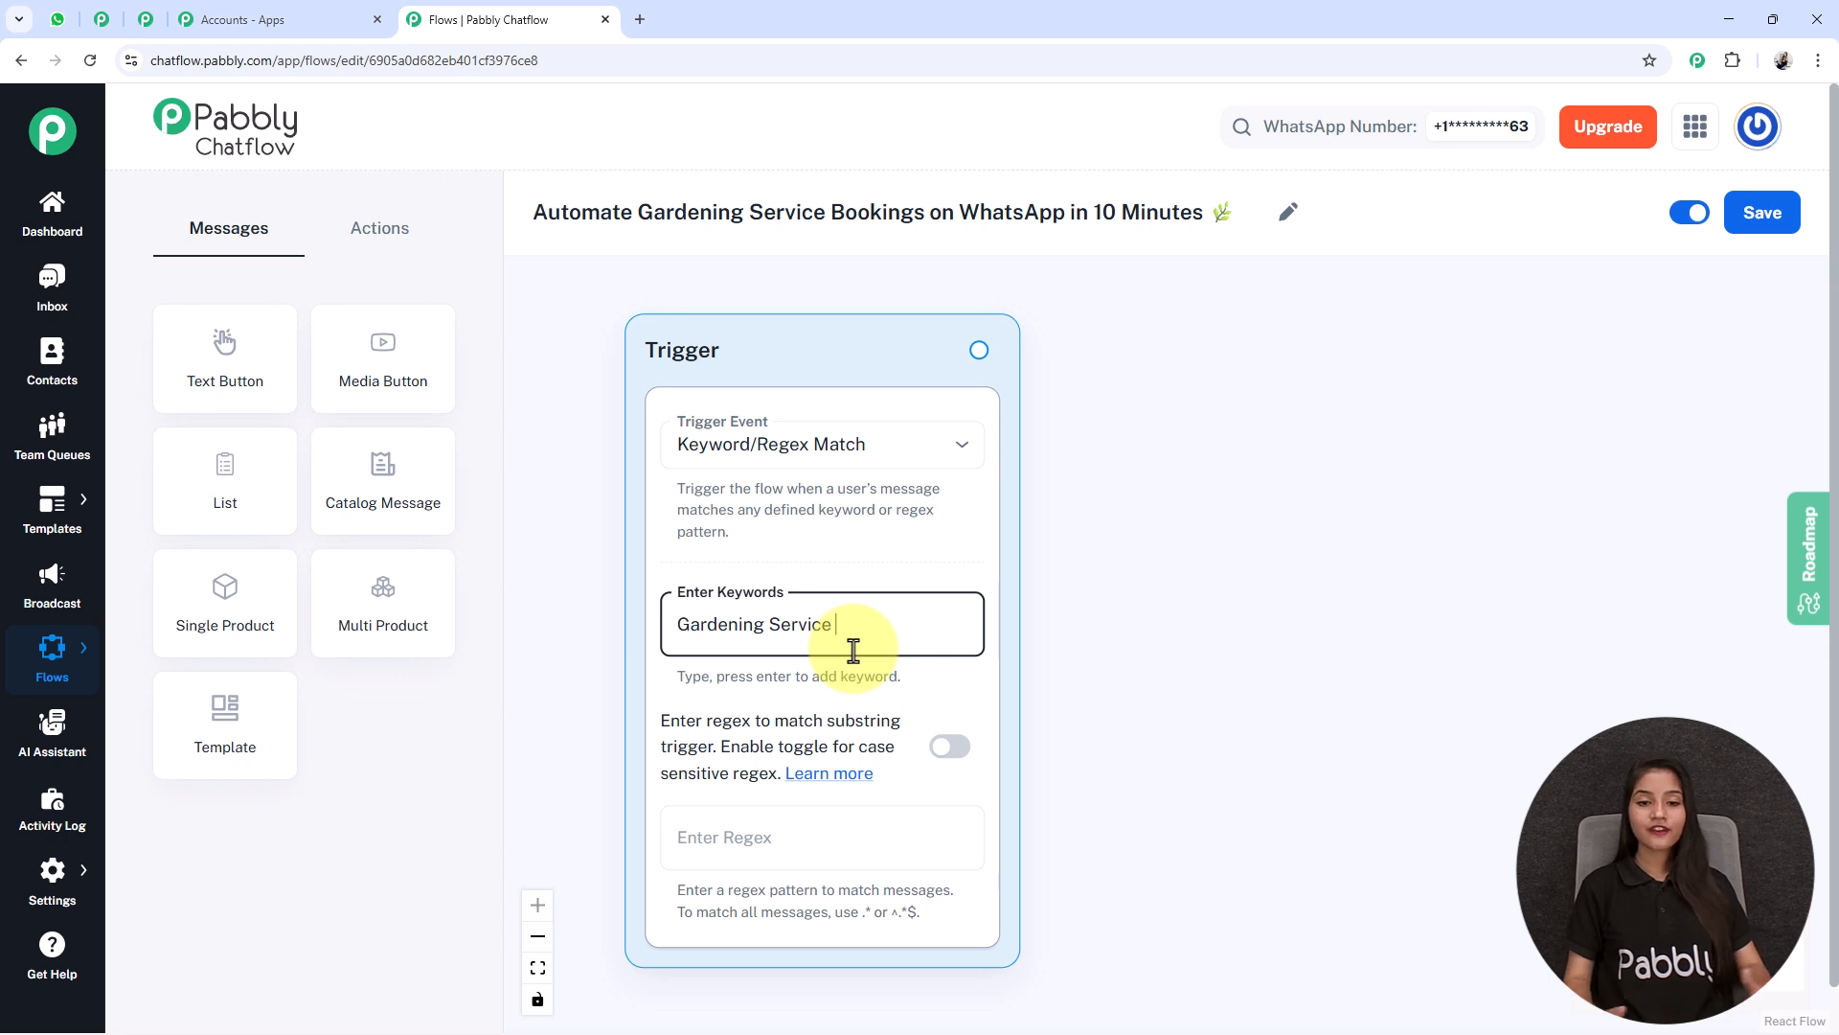
pyautogui.press('Return')
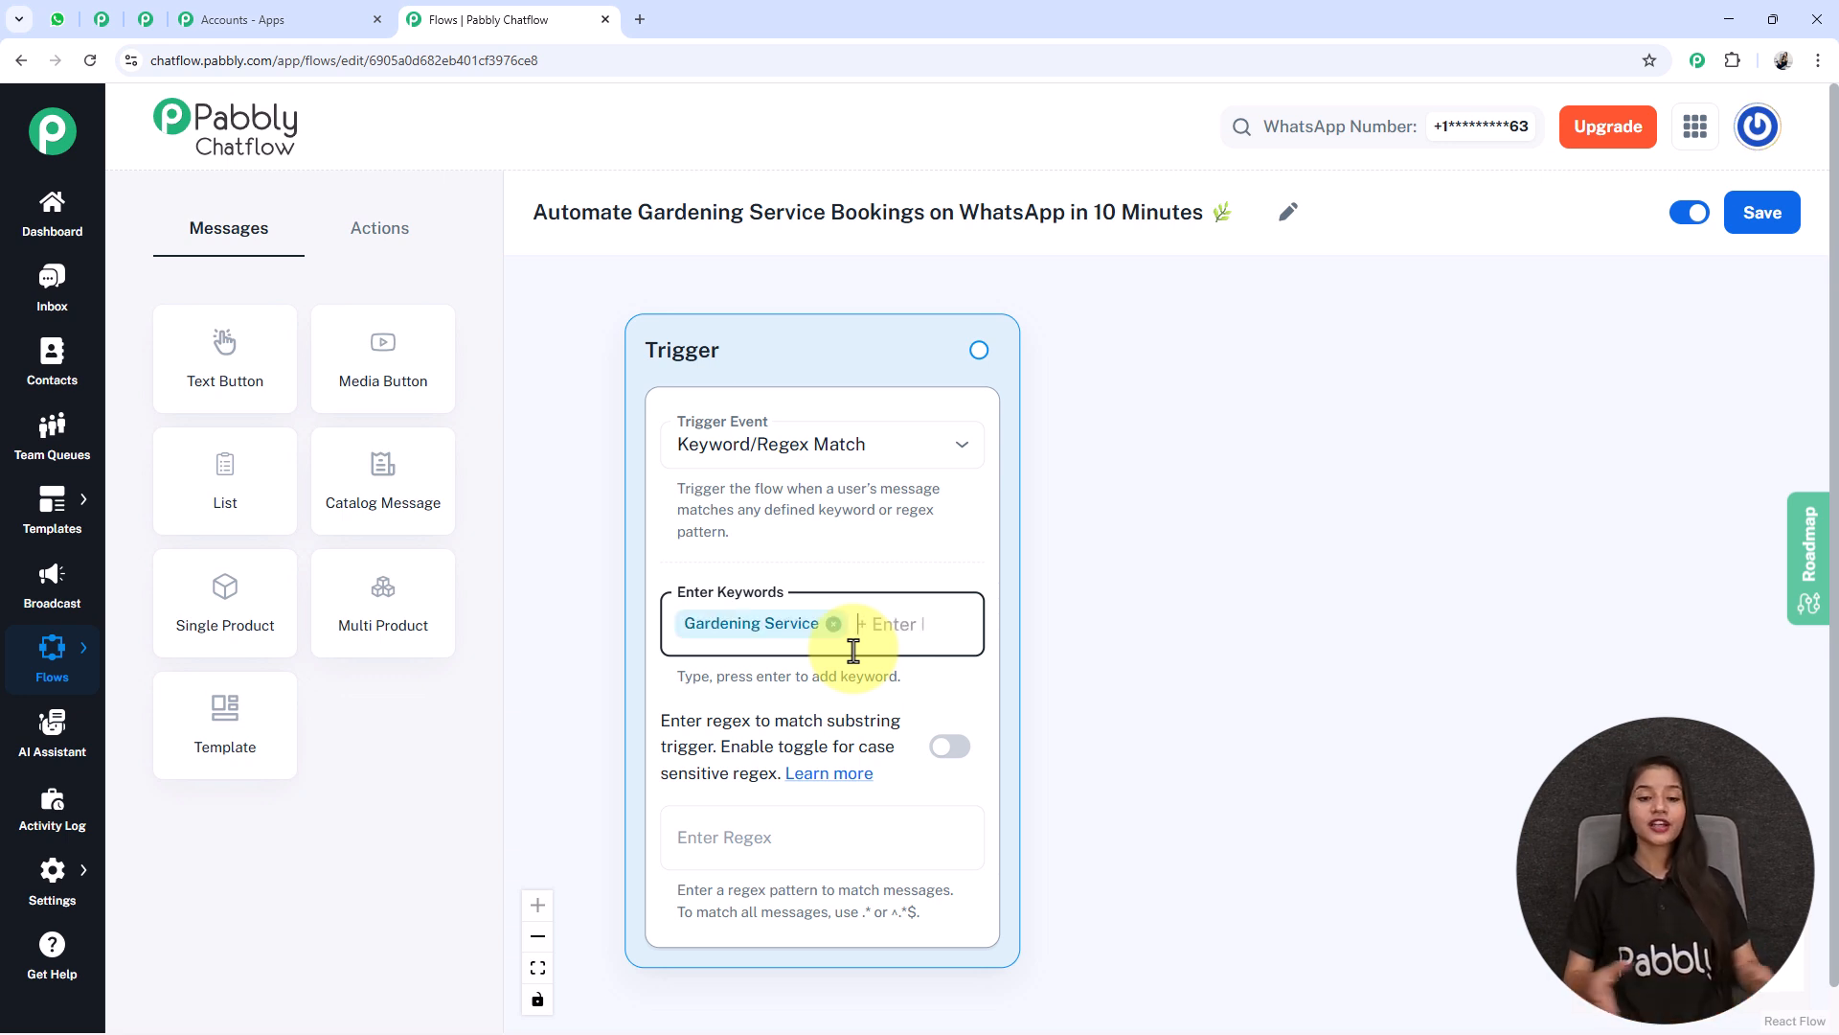
pyautogui.write('Book Service')
pyautogui.press('Return')
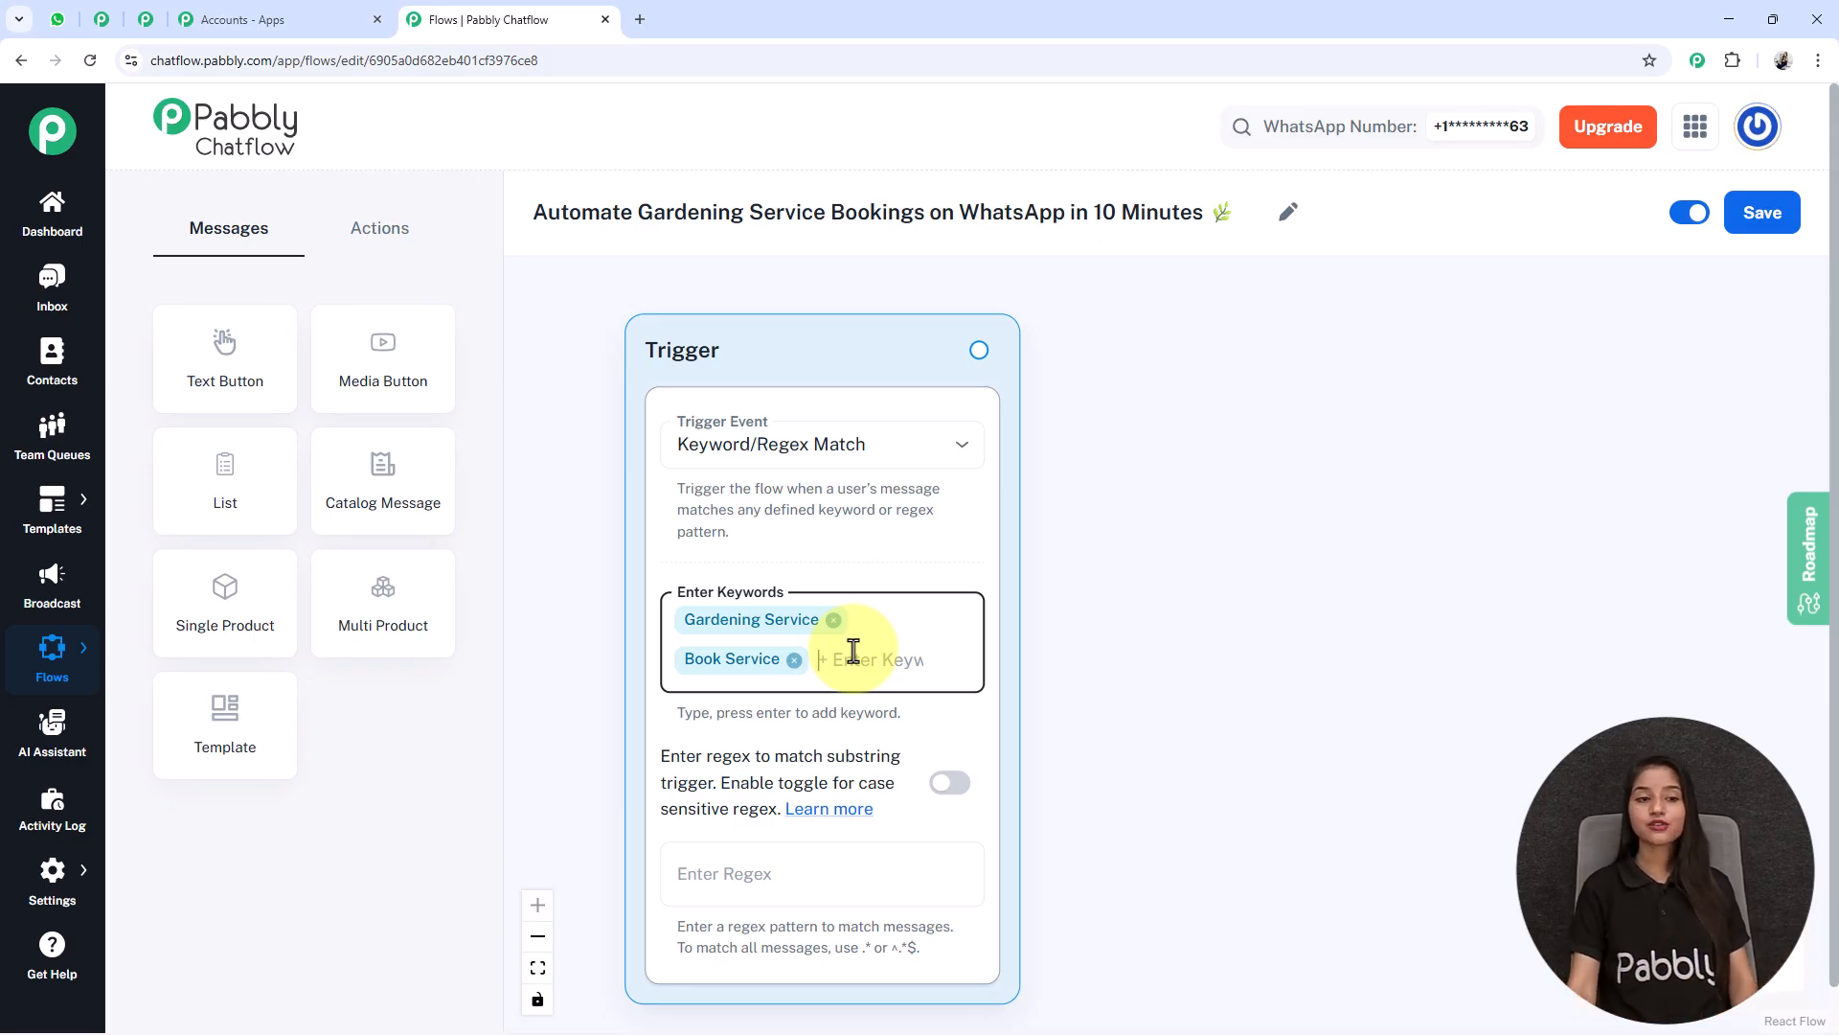
# - Add a List message node beside the trigger and paste the GreenScape Gardening Services welcome message into its body
pyautogui.click(251, 510)
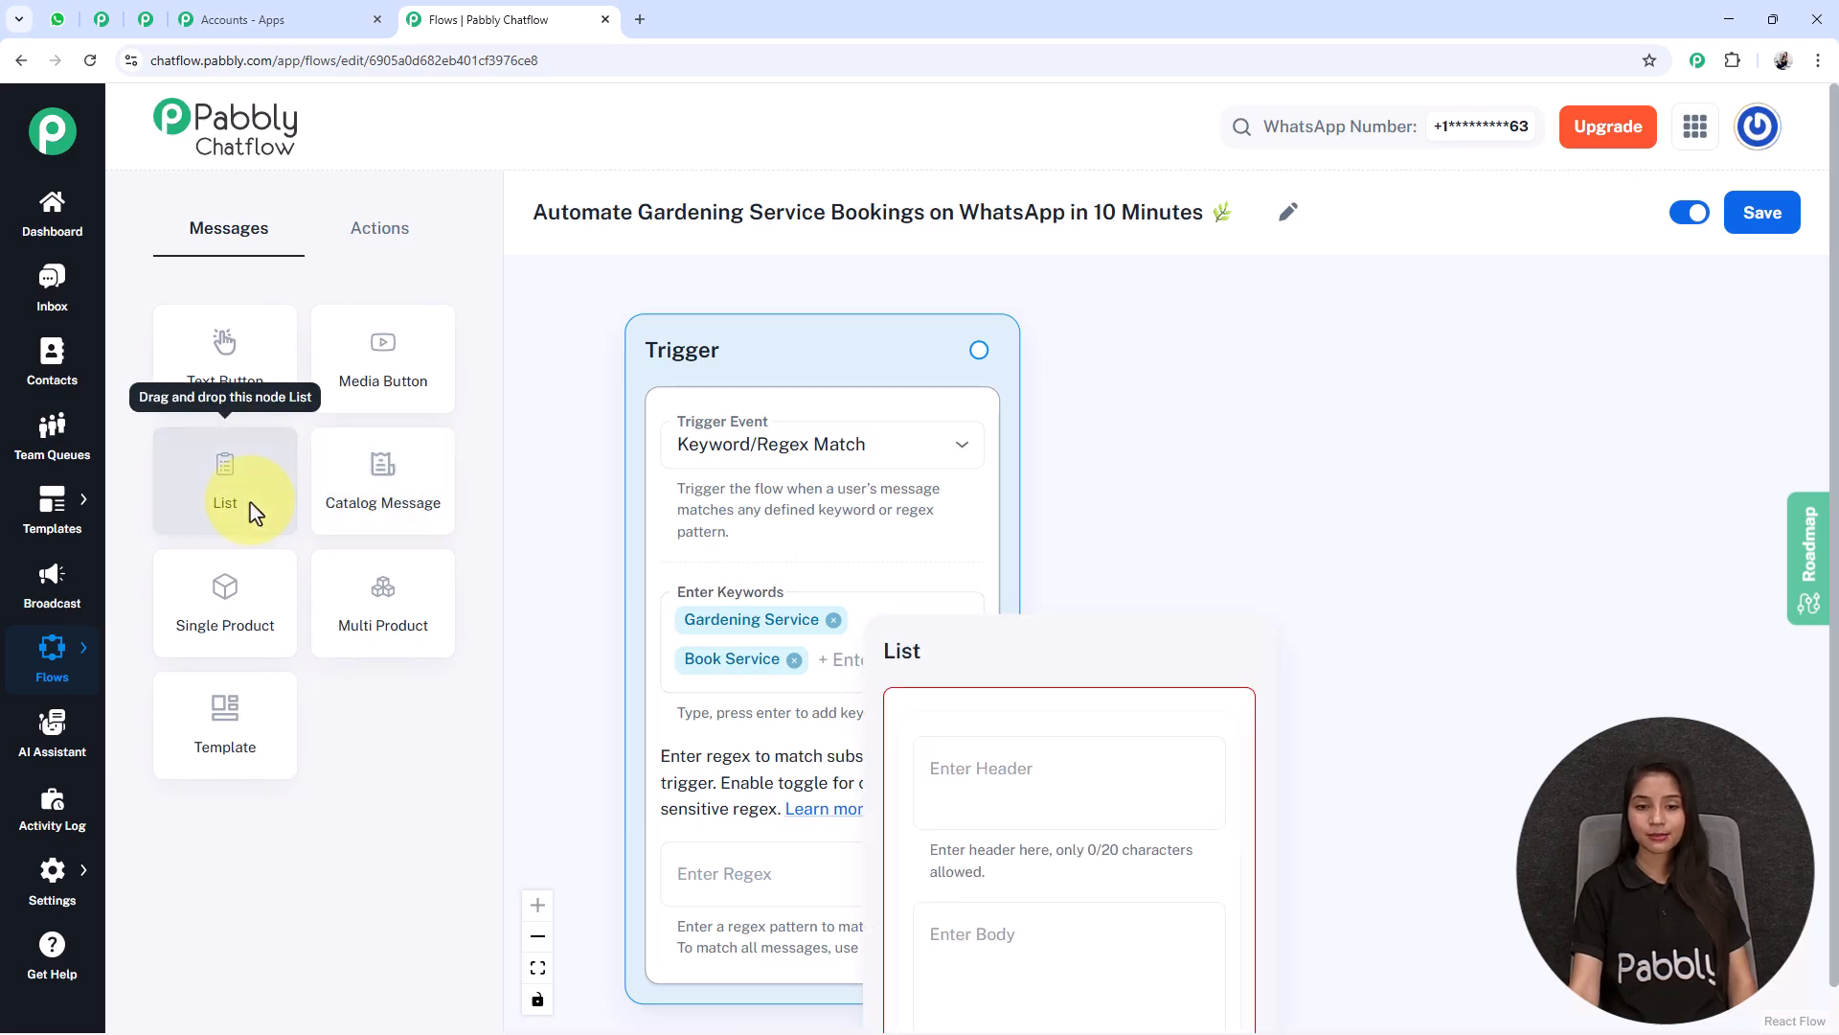
pyautogui.moveTo(1037, 640); pyautogui.dragTo(1265, 367)
pyautogui.moveTo(1723, 524); pyautogui.dragTo(1102, 453)
pyautogui.scroll(-3, 1589, 529)
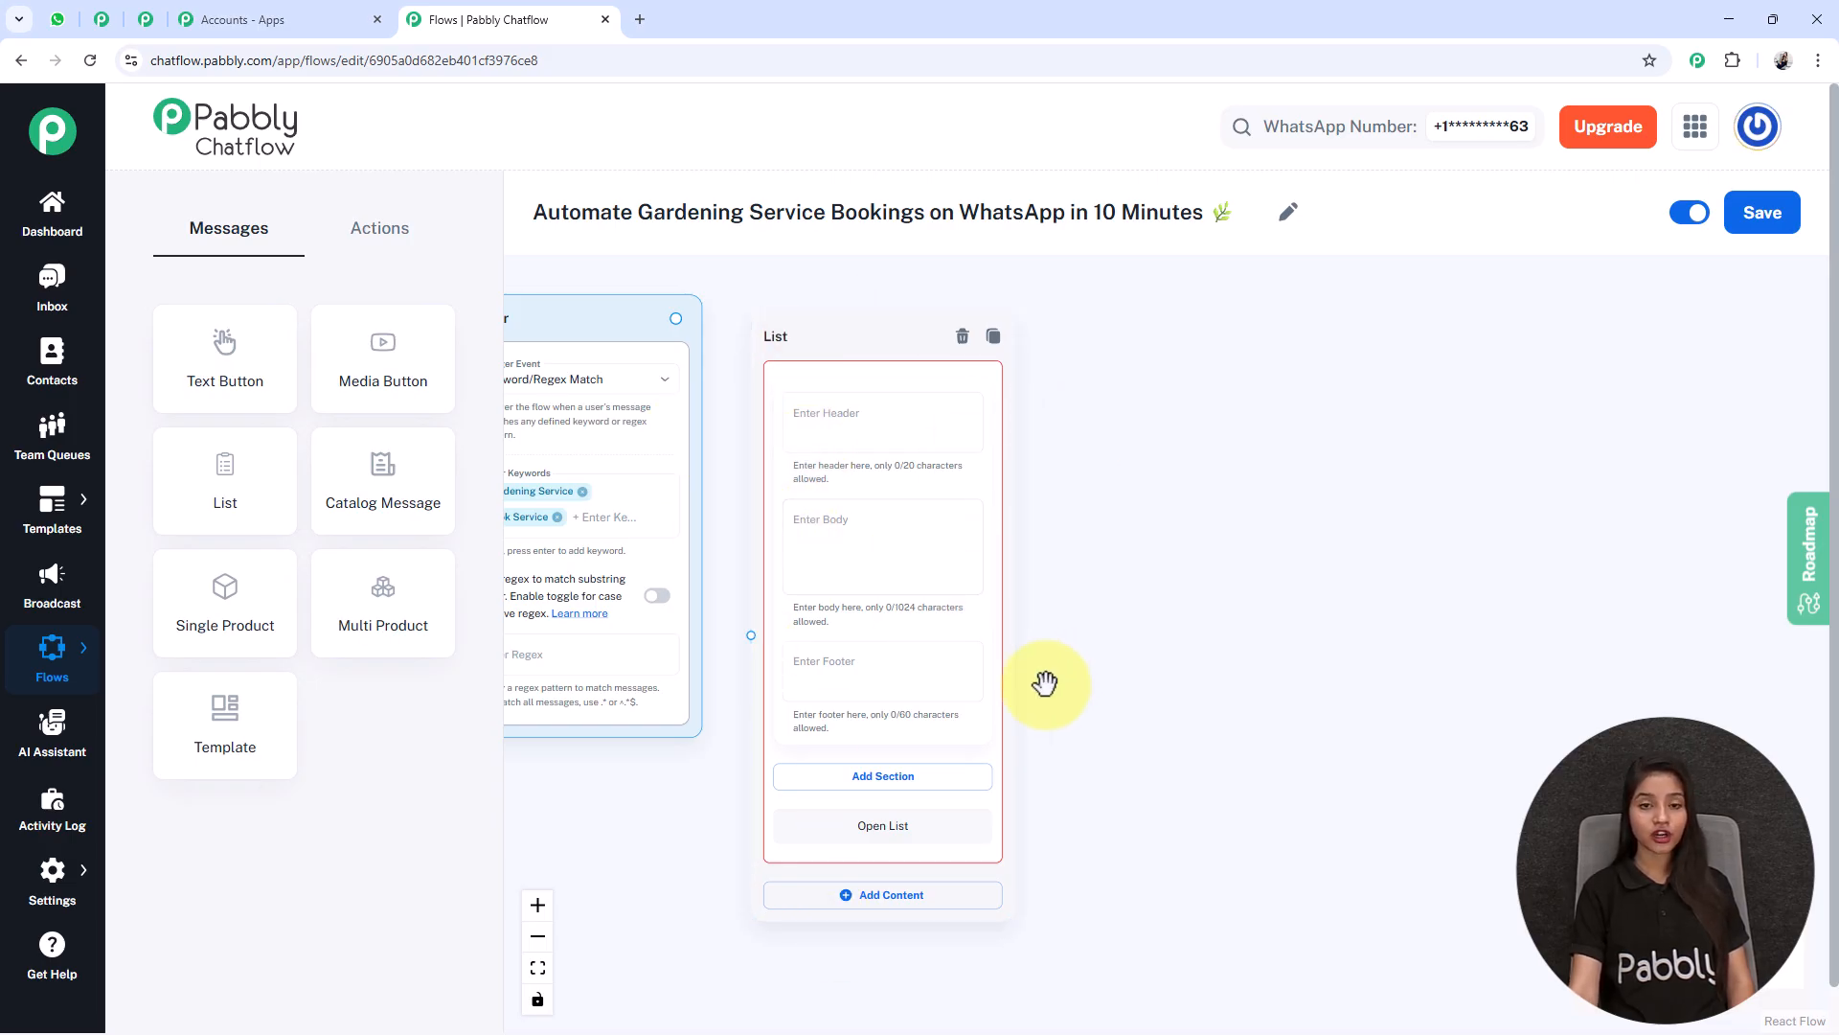
pyautogui.scroll(2, 1045, 683)
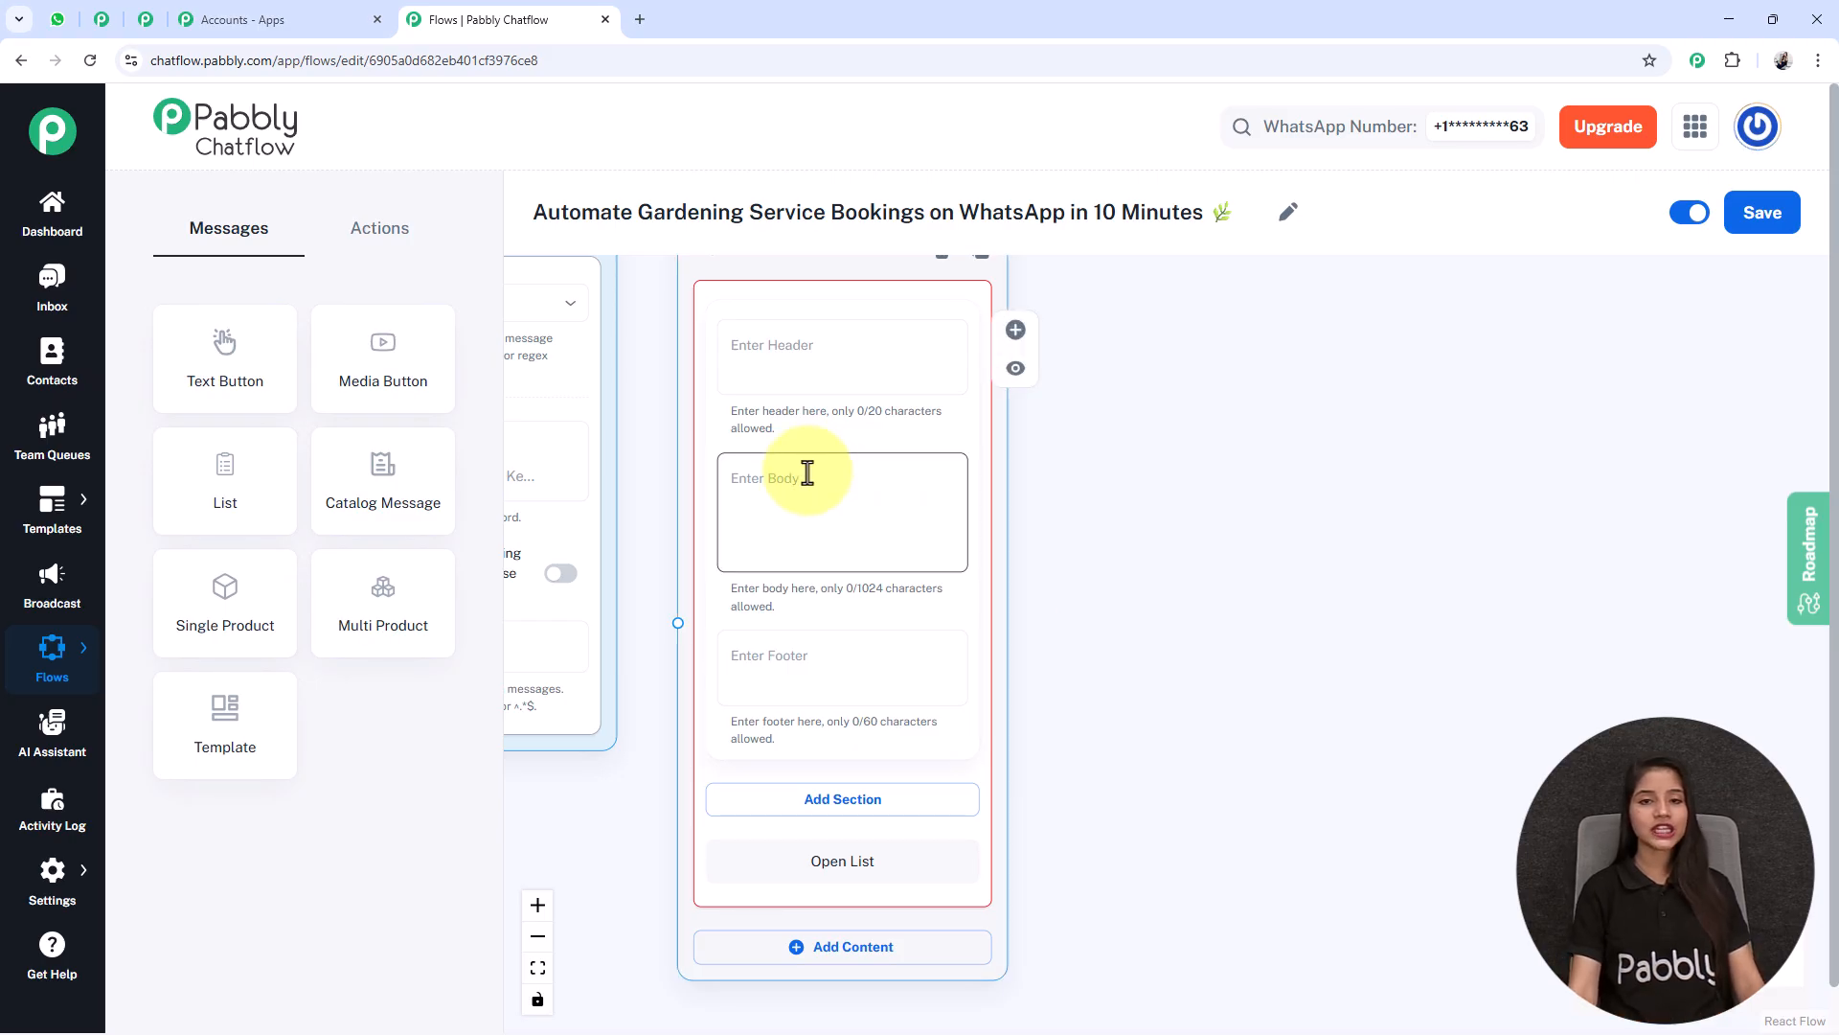
pyautogui.click(826, 500)
pyautogui.hotkey('ctrl', 'v')
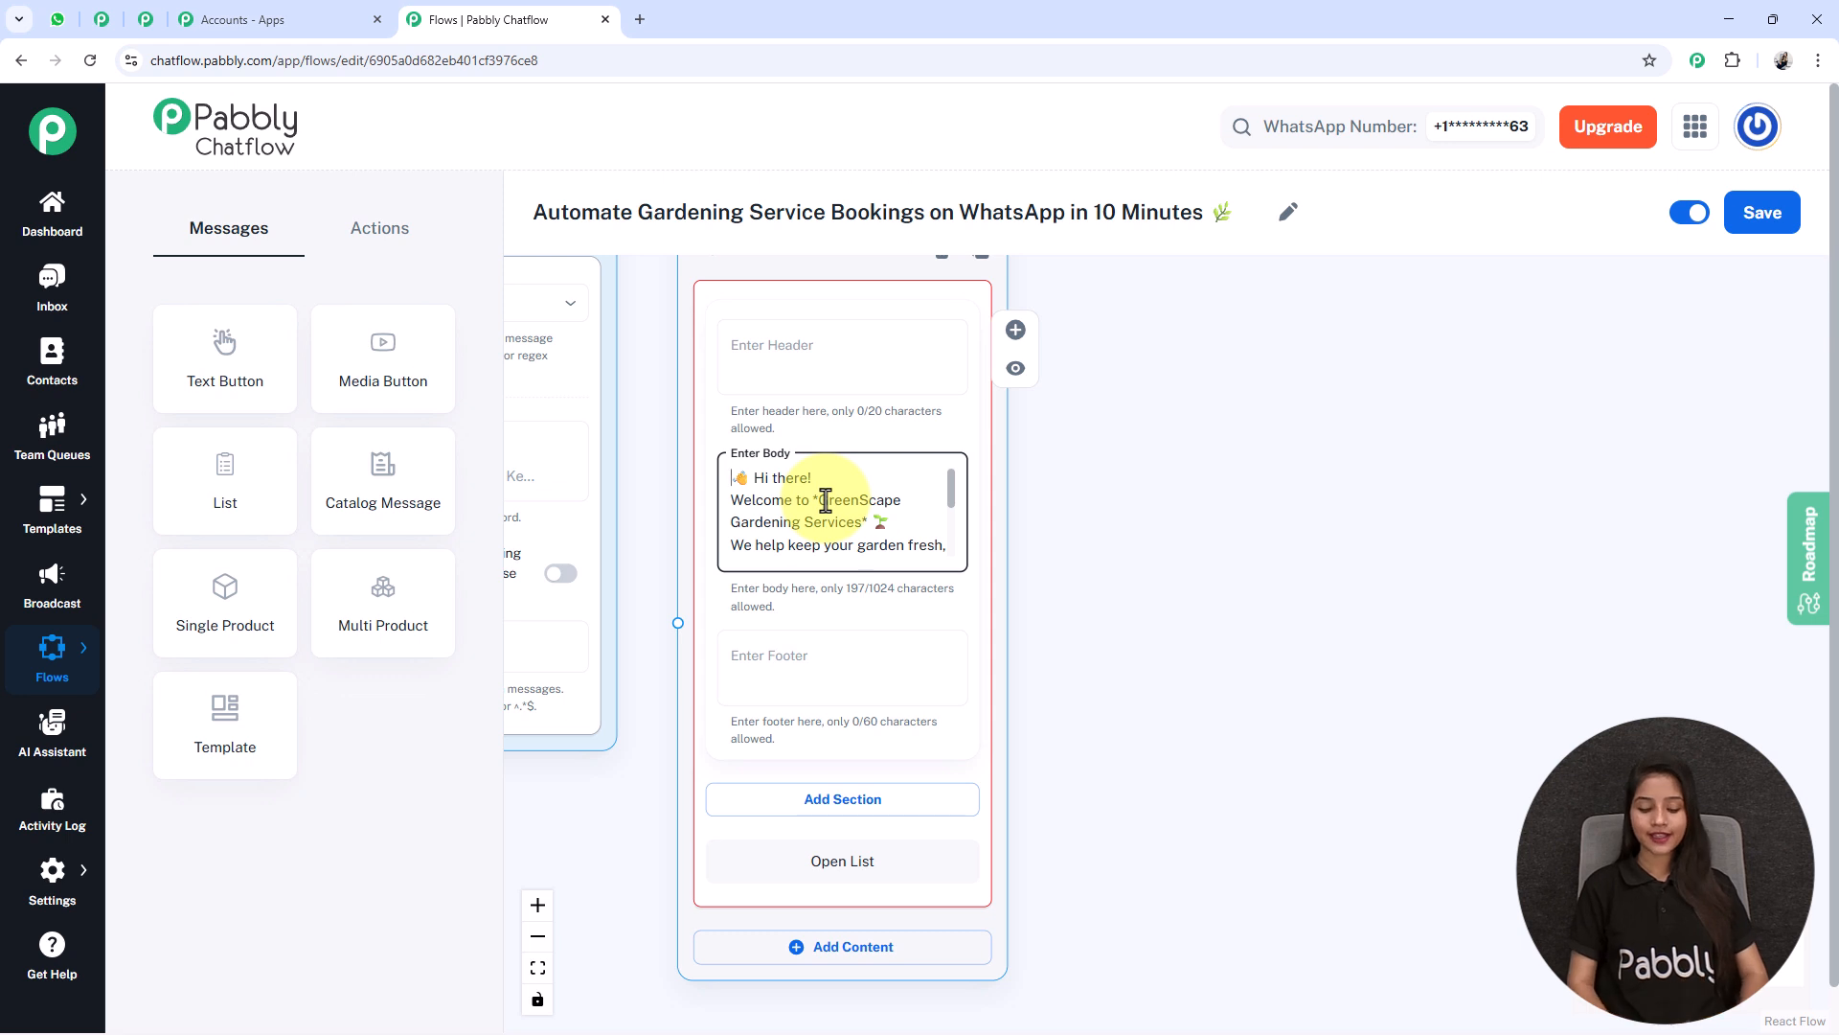
pyautogui.scroll(-3, 825, 500)
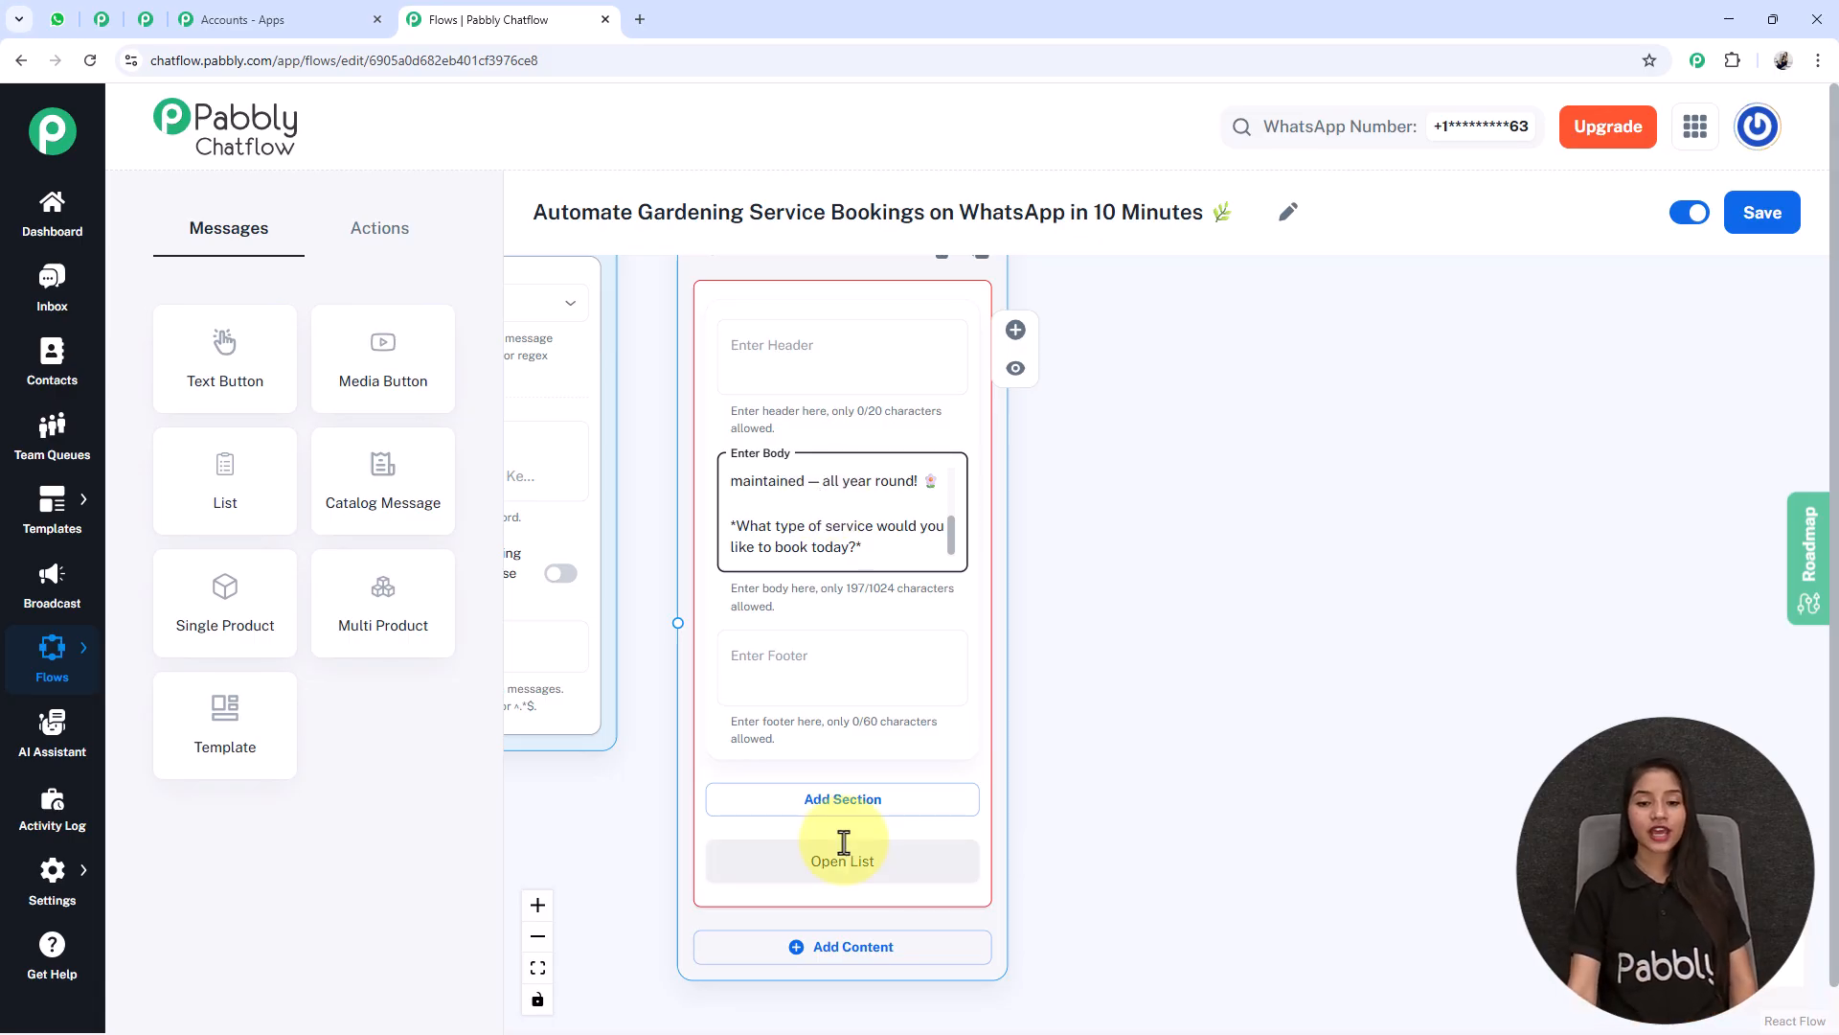
# - Add a section to the List node and title it "Services Types"
pyautogui.click(828, 796)
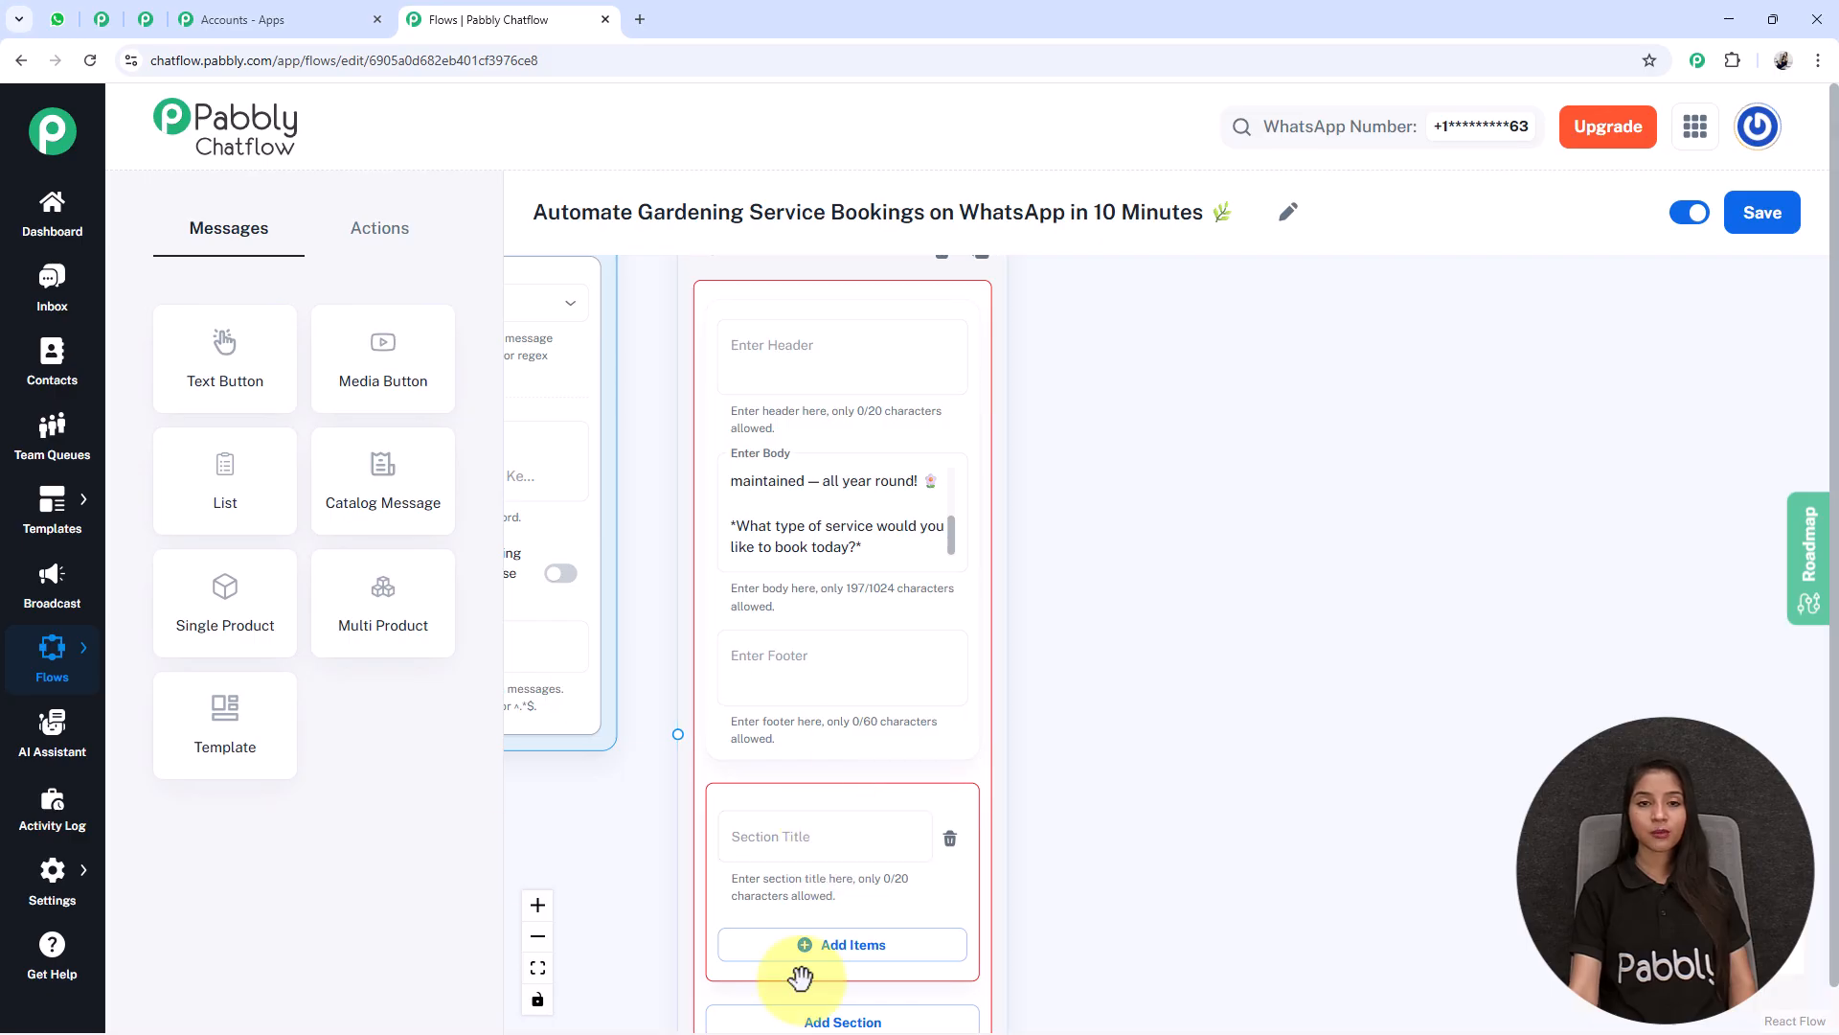
pyautogui.moveTo(1246, 830); pyautogui.dragTo(1258, 713)
pyautogui.click(808, 634)
pyautogui.write('Services Types')
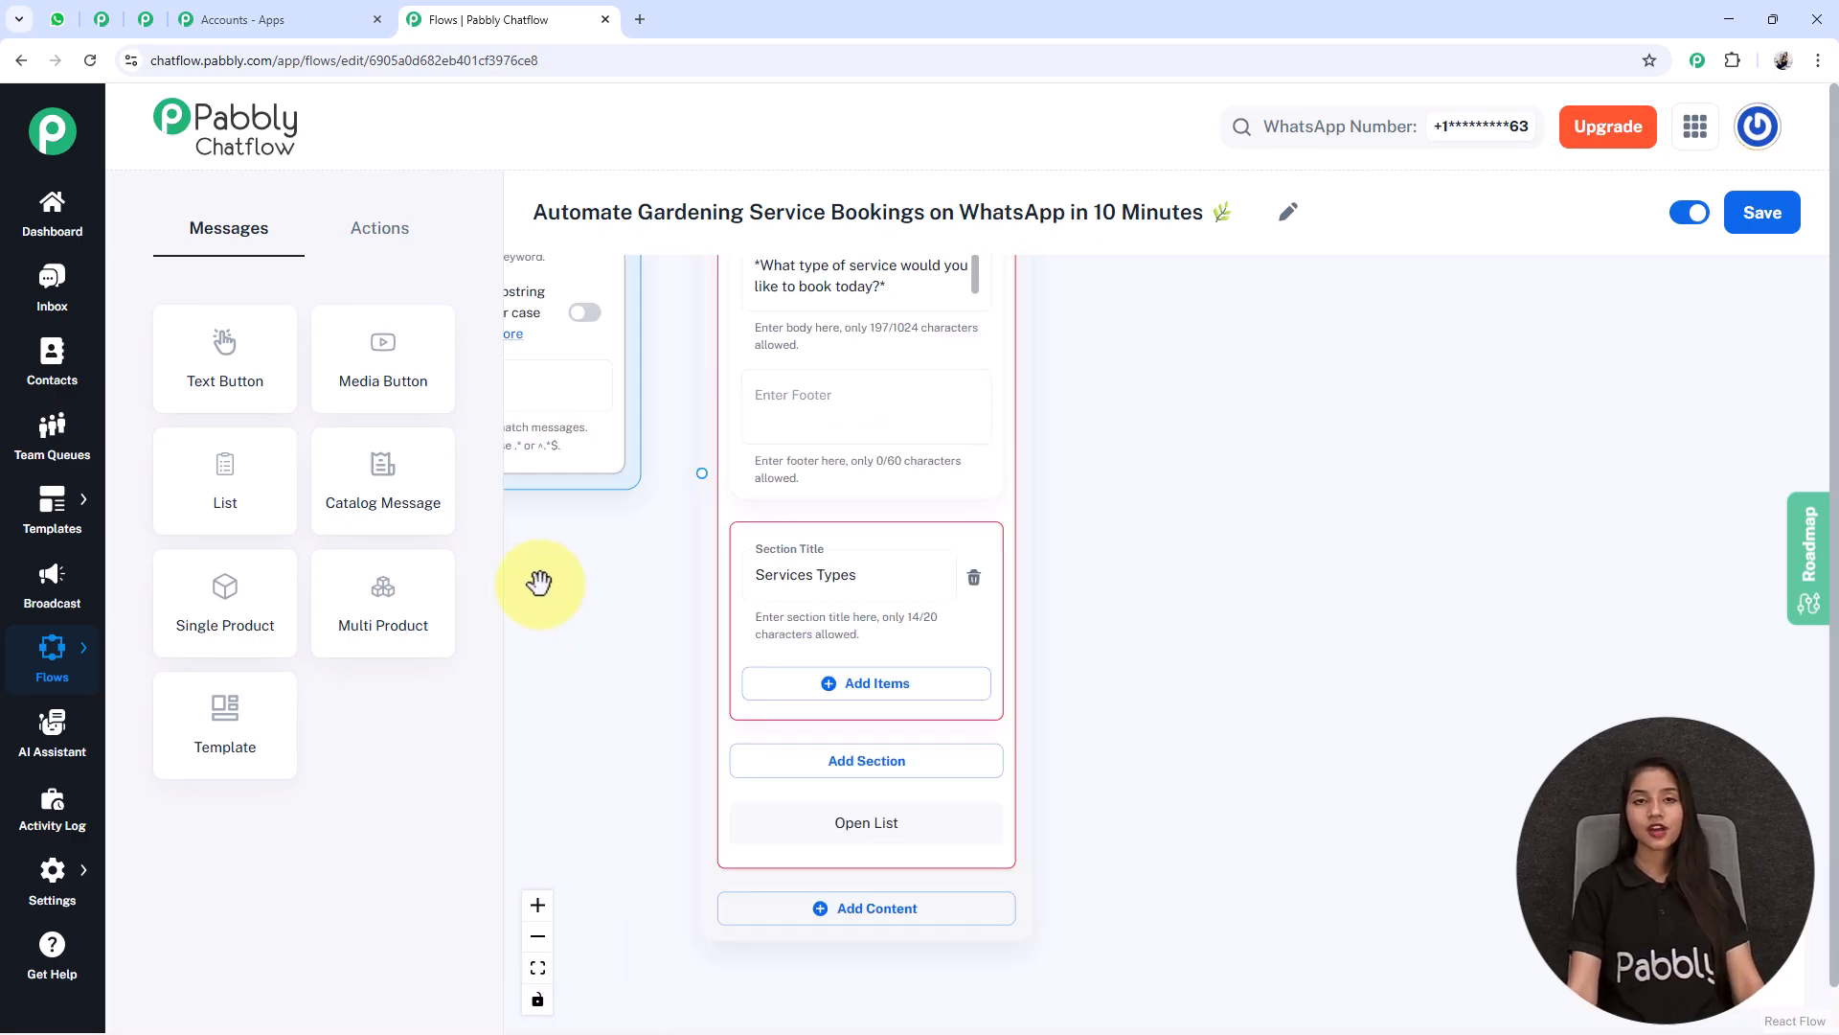
# - Add three items to the Services Types section, titled Lawn Maintenance, Tree Trimming and Garden Makeover with their matching emojis
pyautogui.click(844, 686)
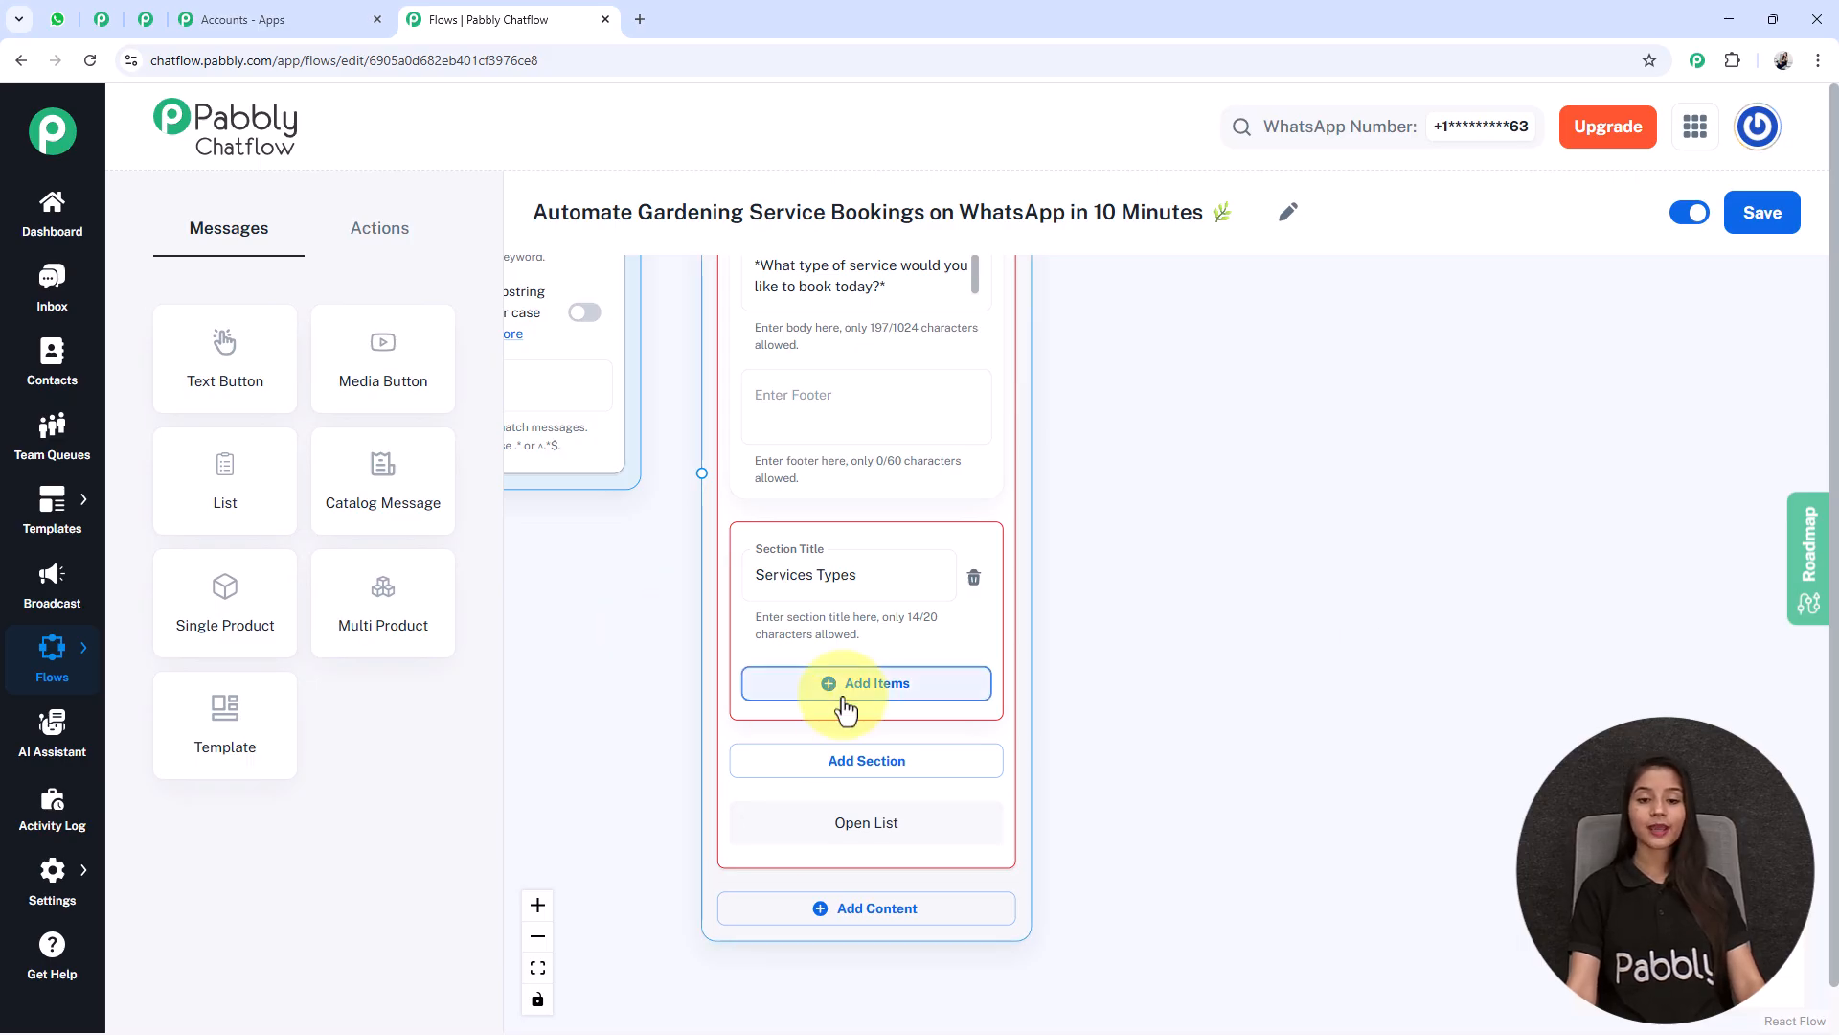
pyautogui.moveTo(1204, 912); pyautogui.dragTo(1200, 663)
pyautogui.click(876, 686)
pyautogui.moveTo(1240, 878); pyautogui.dragTo(1006, 761)
pyautogui.click(922, 755)
pyautogui.scroll(-3, 1154, 617)
pyautogui.click(888, 925)
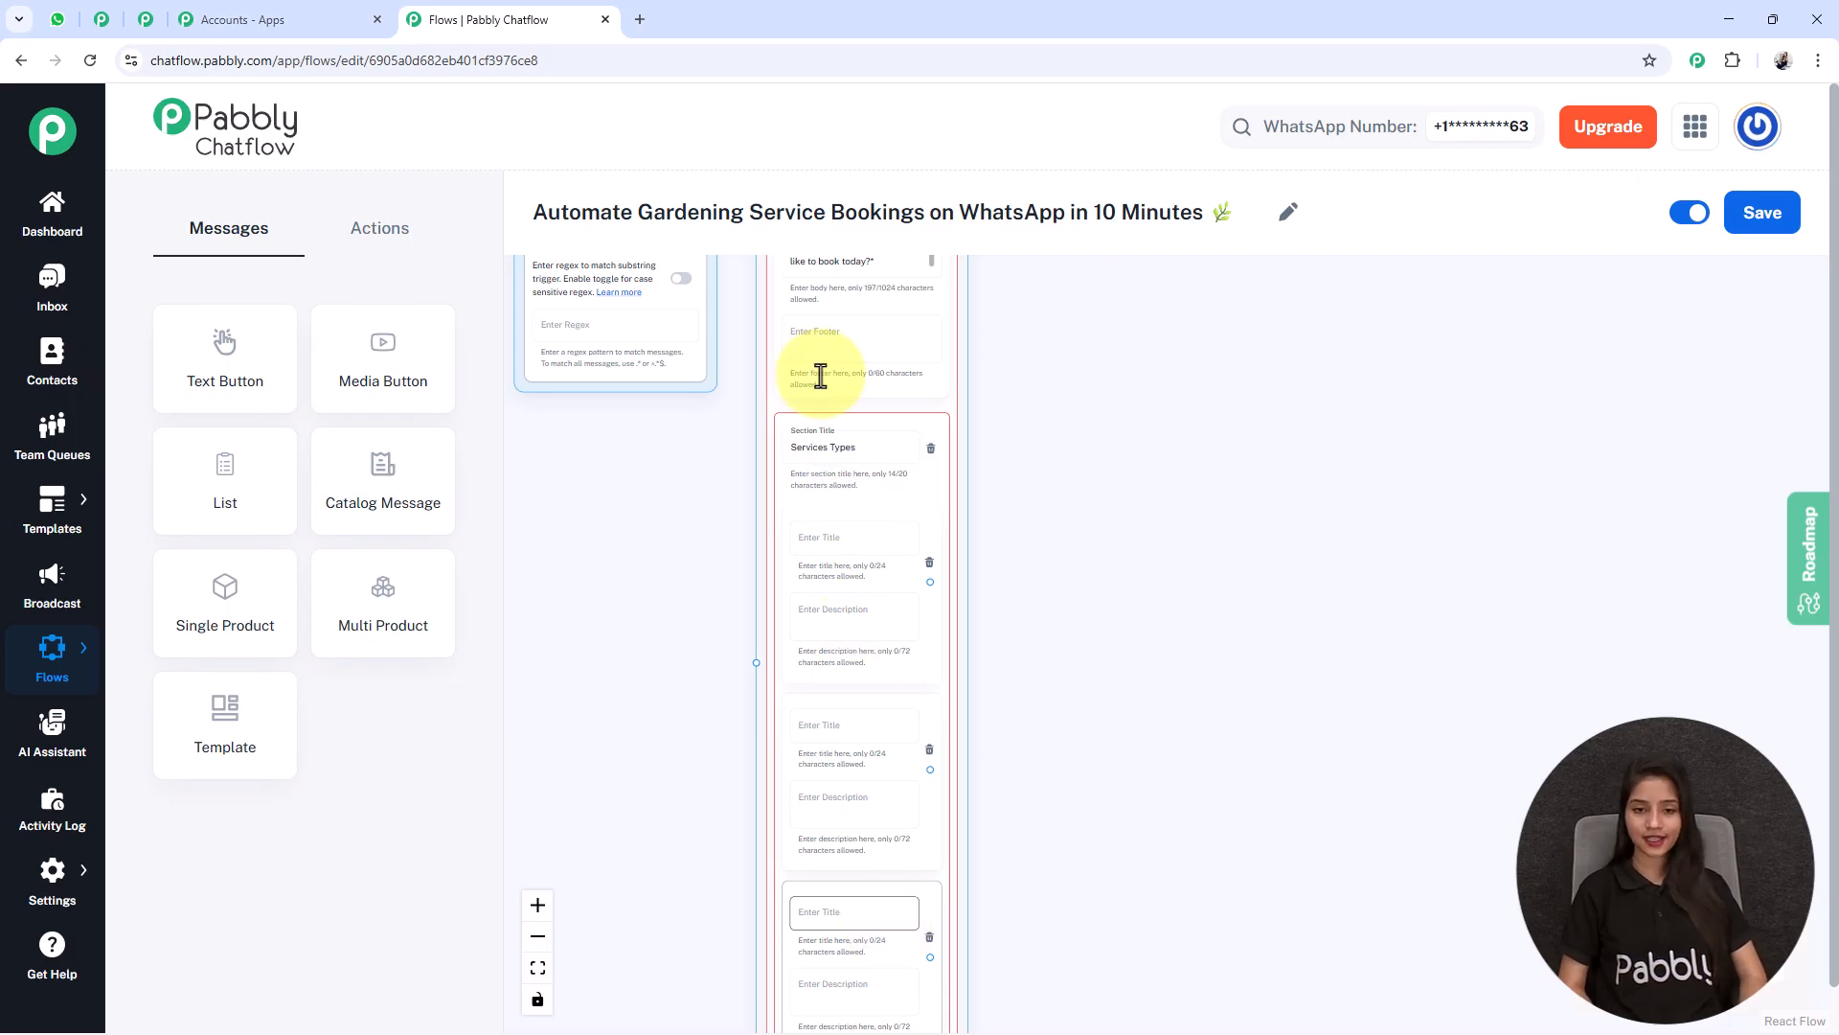
pyautogui.scroll(-3, 825, 431)
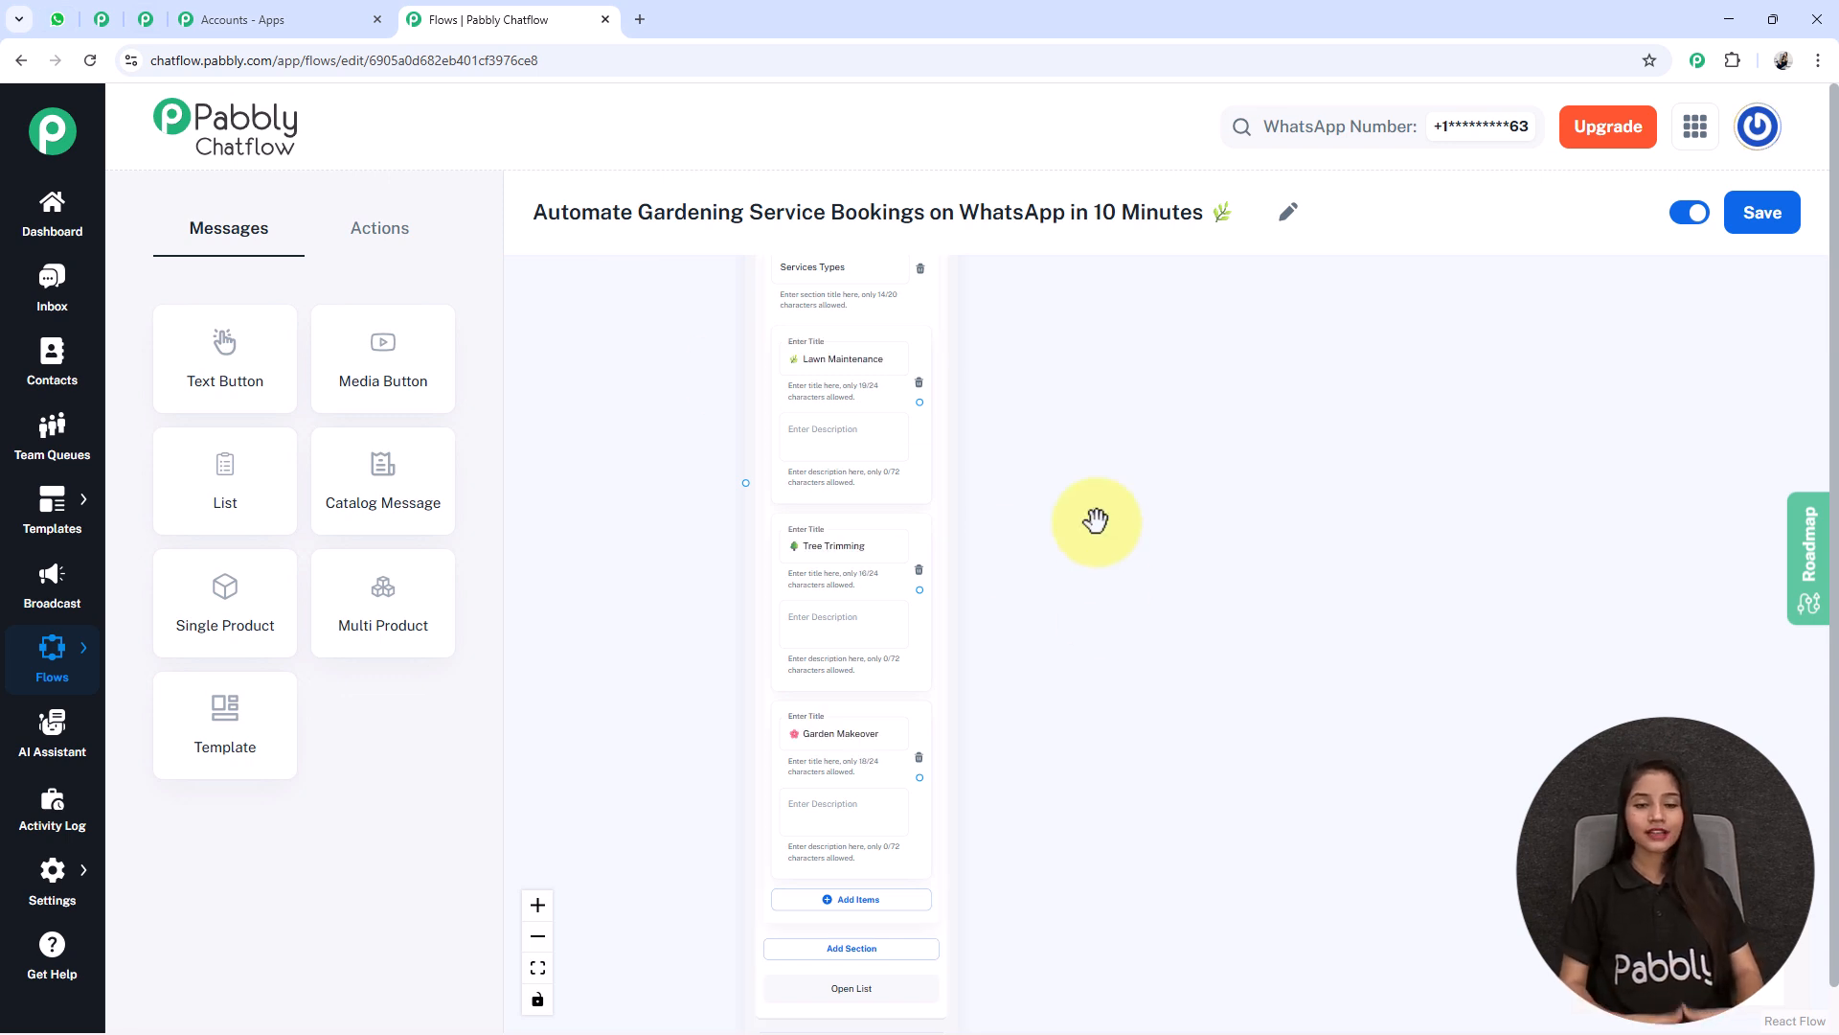
# - Connect the Trigger node to the List node and reposition the trigger beside the list
pyautogui.scroll(-2, 1095, 521)
pyautogui.moveTo(656, 462); pyautogui.dragTo(649, 862)
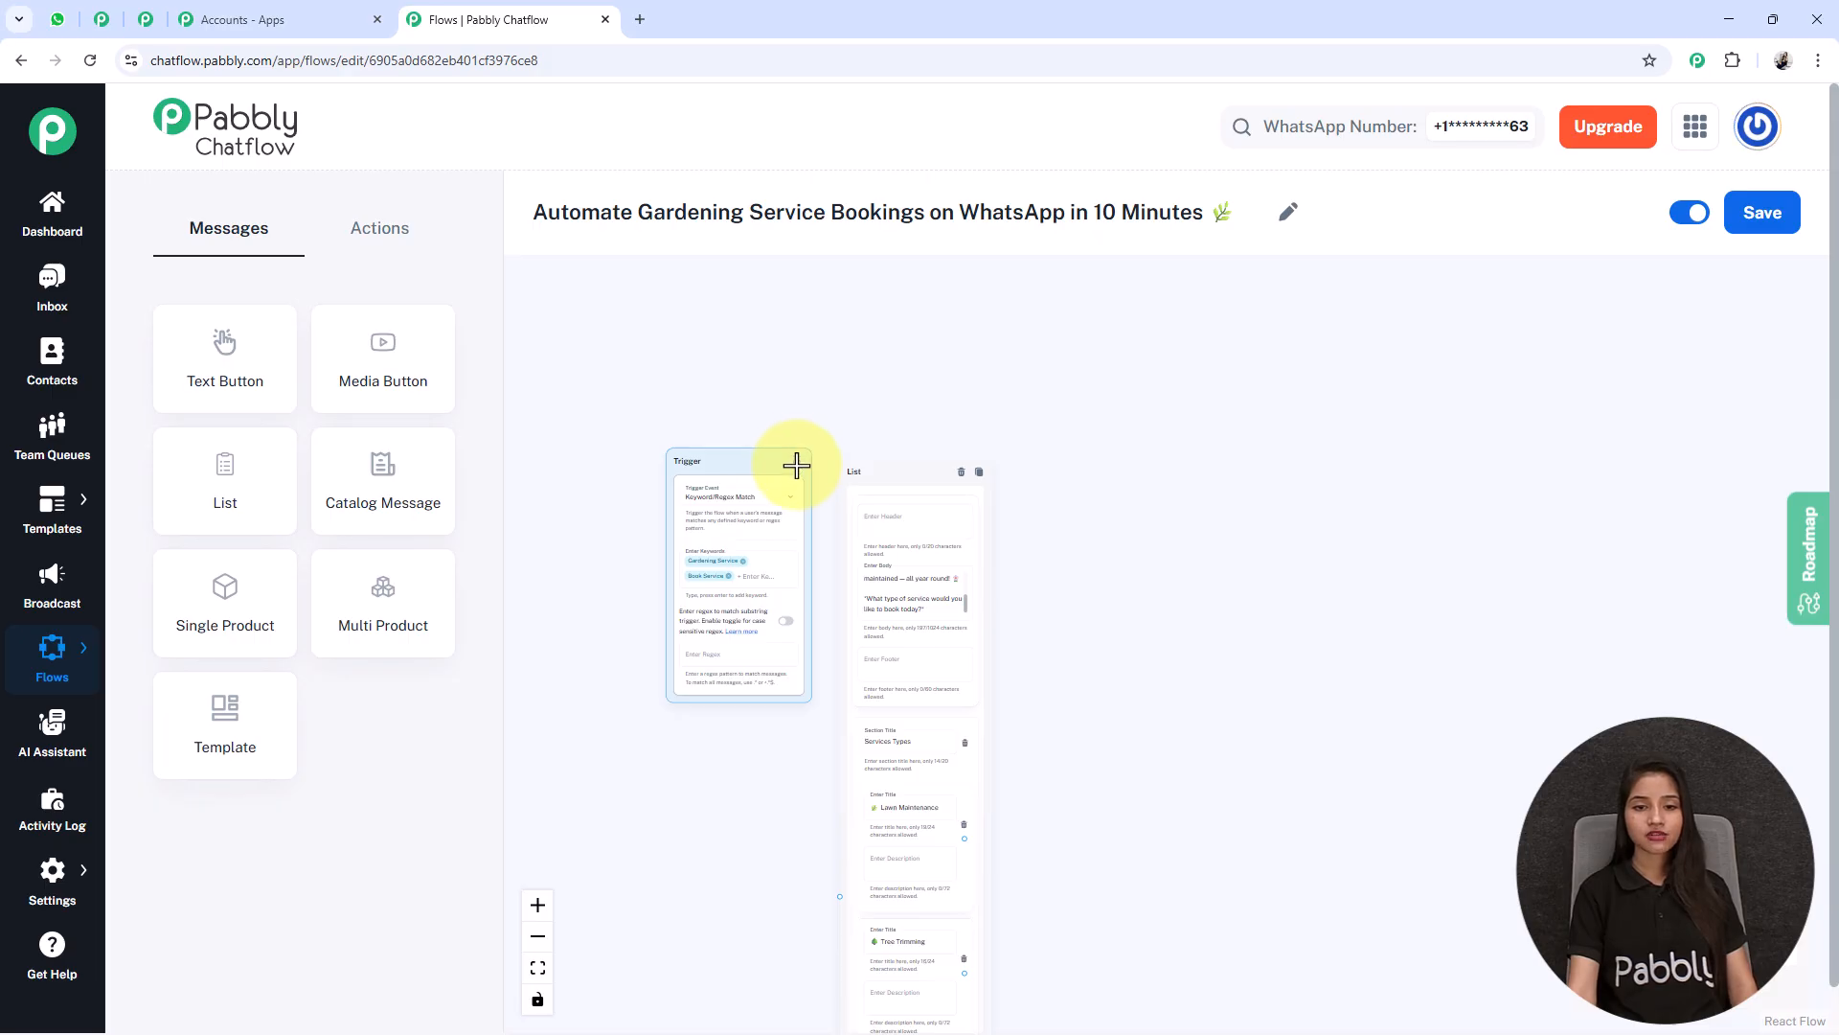
pyautogui.moveTo(809, 759); pyautogui.dragTo(839, 895)
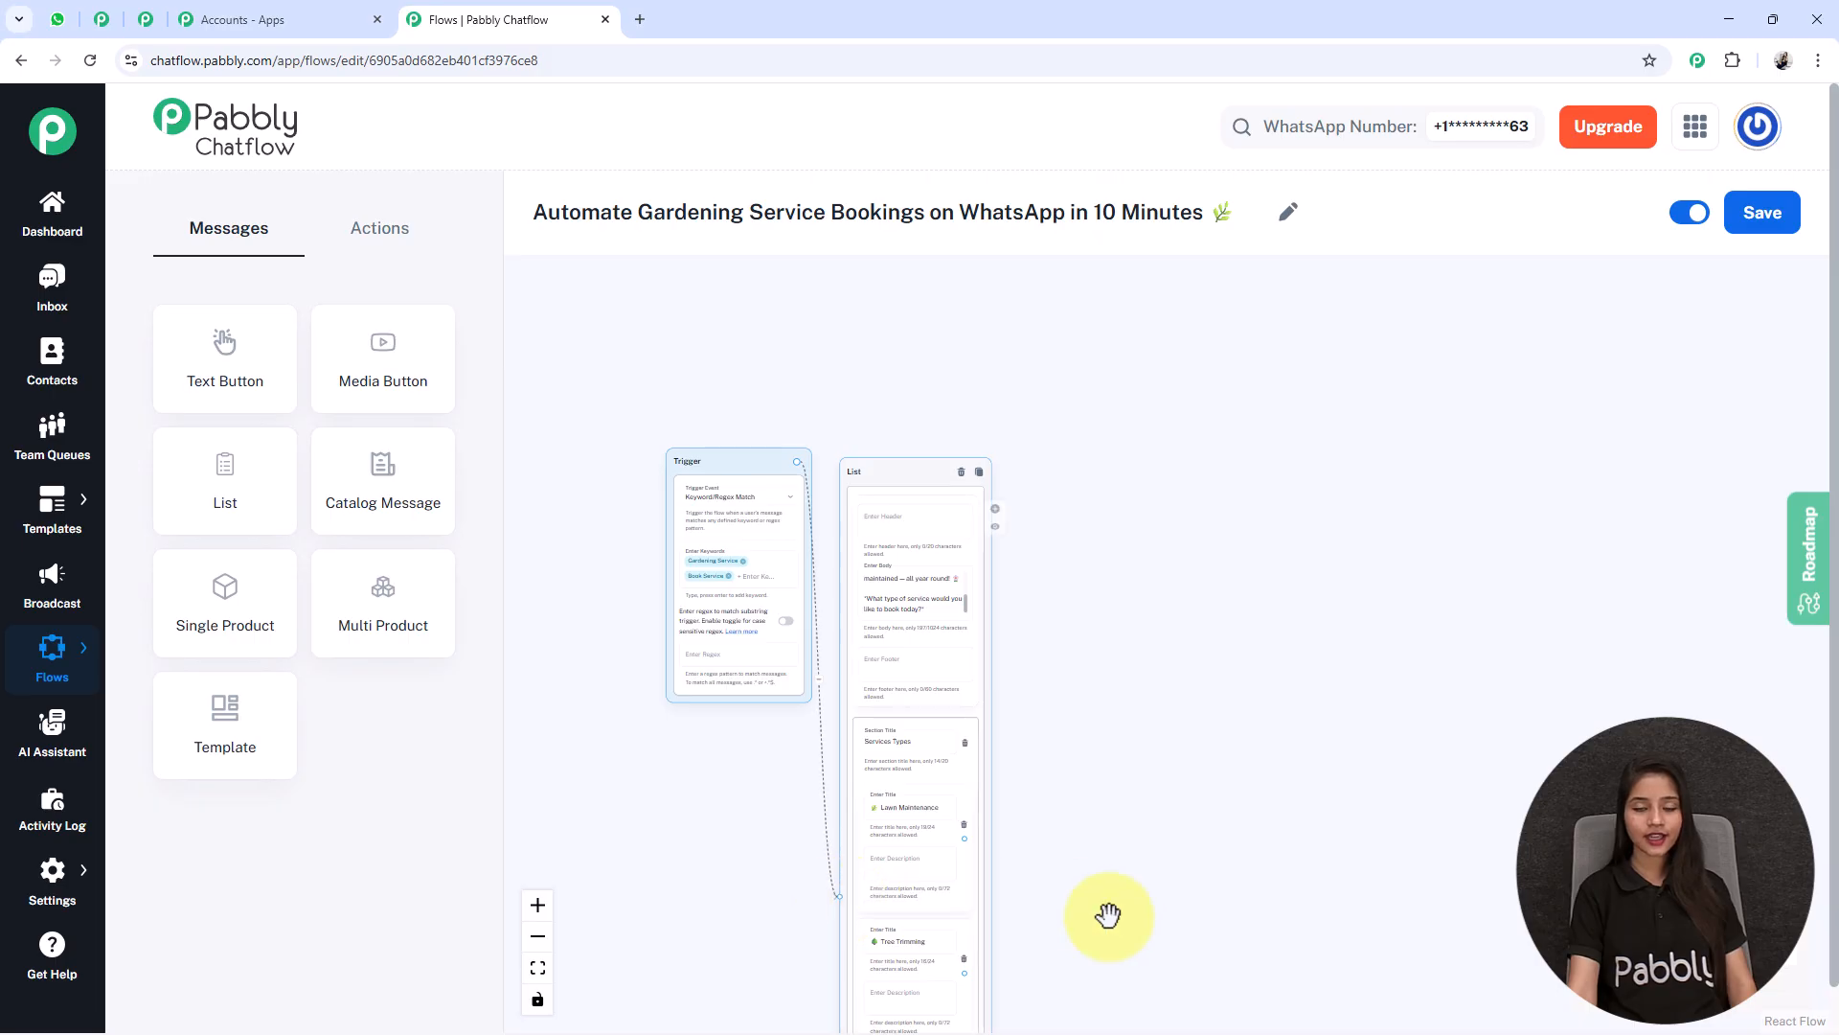
pyautogui.moveTo(1170, 690); pyautogui.dragTo(1019, 613)
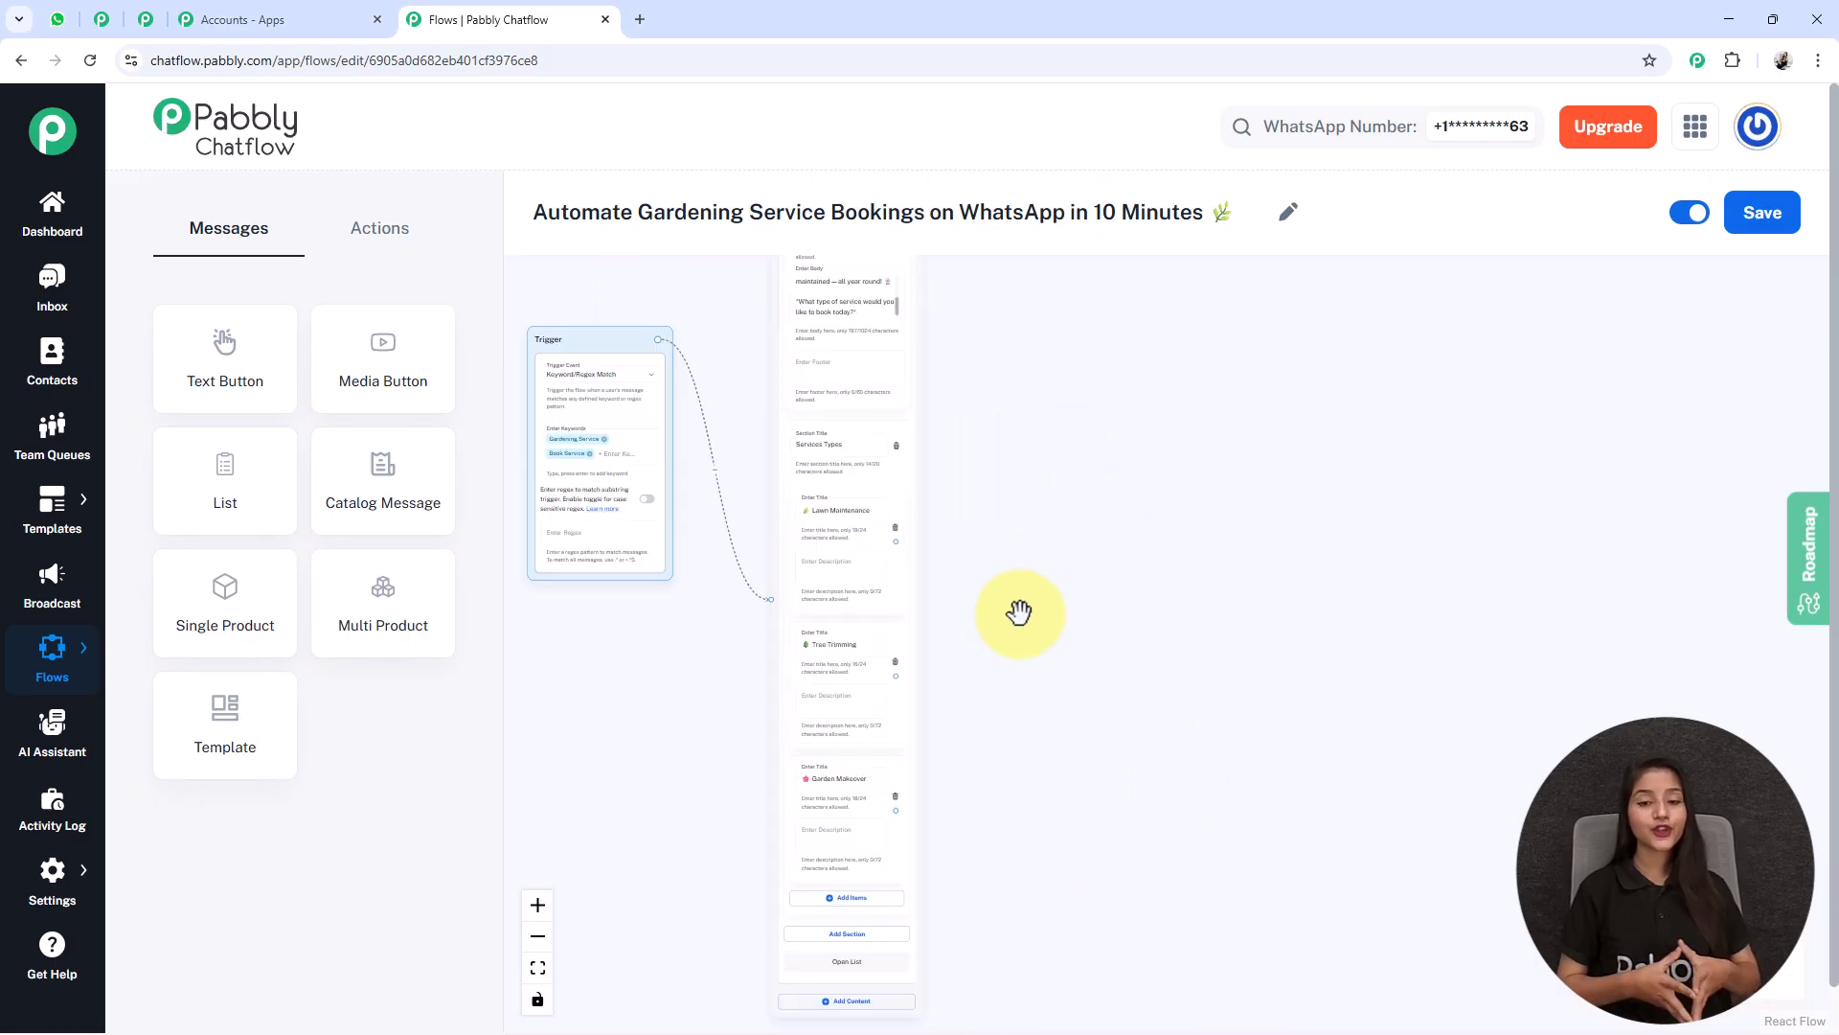
pyautogui.moveTo(607, 336); pyautogui.dragTo(685, 345)
pyautogui.scroll(2, 982, 636)
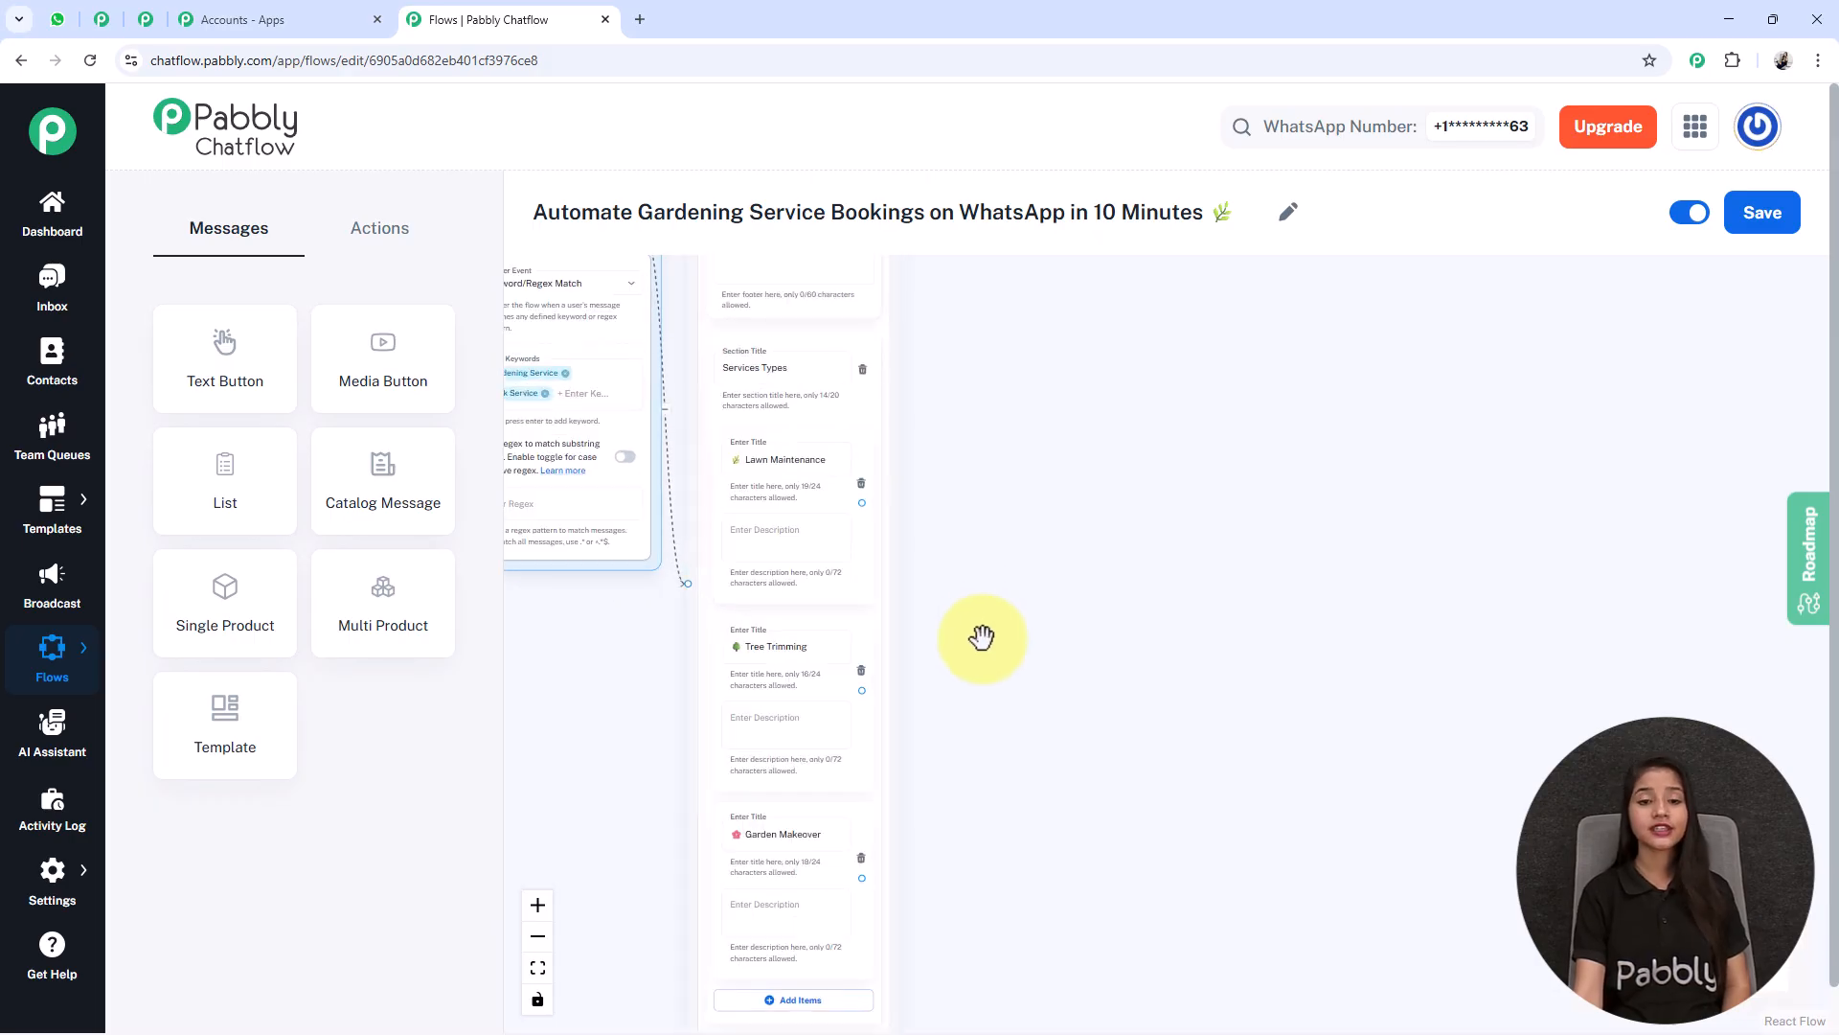
# - Add a Set Custom Field action beside the List node and select ServiceType as its contact custom field
pyautogui.scroll(-1, 981, 636)
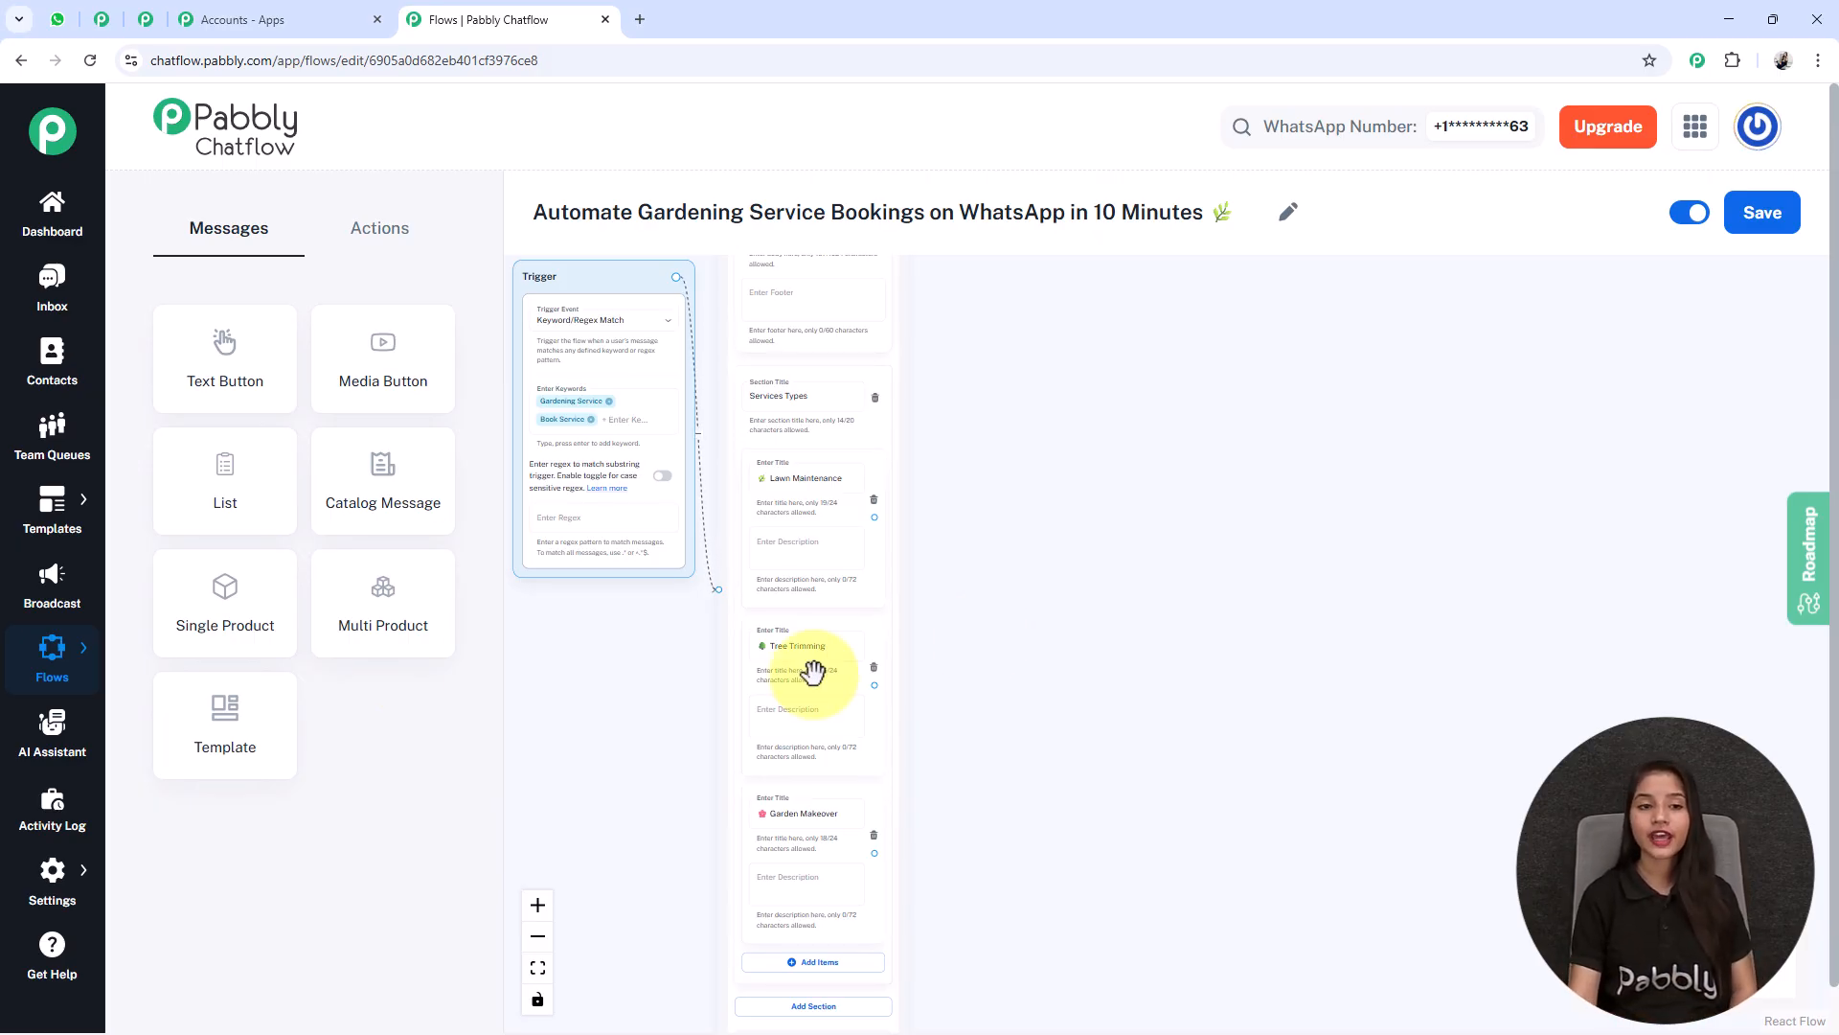
pyautogui.click(369, 229)
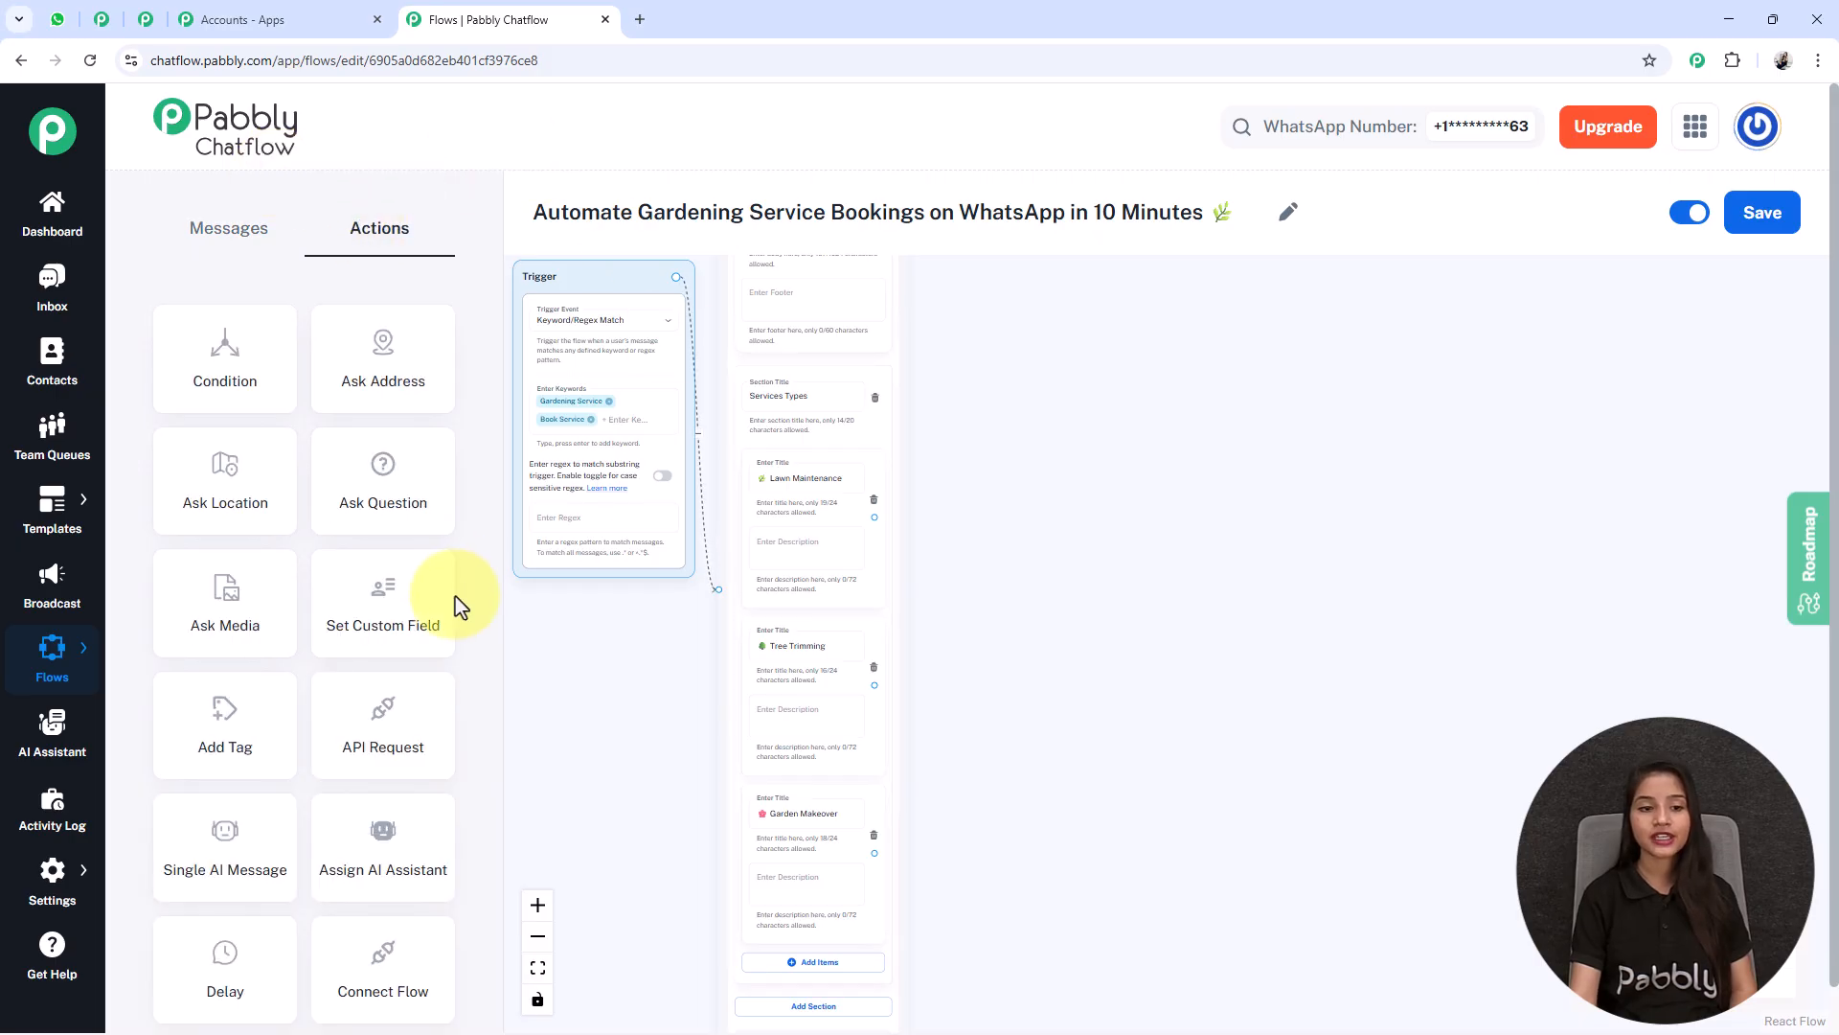
pyautogui.moveTo(458, 607); pyautogui.dragTo(1092, 584)
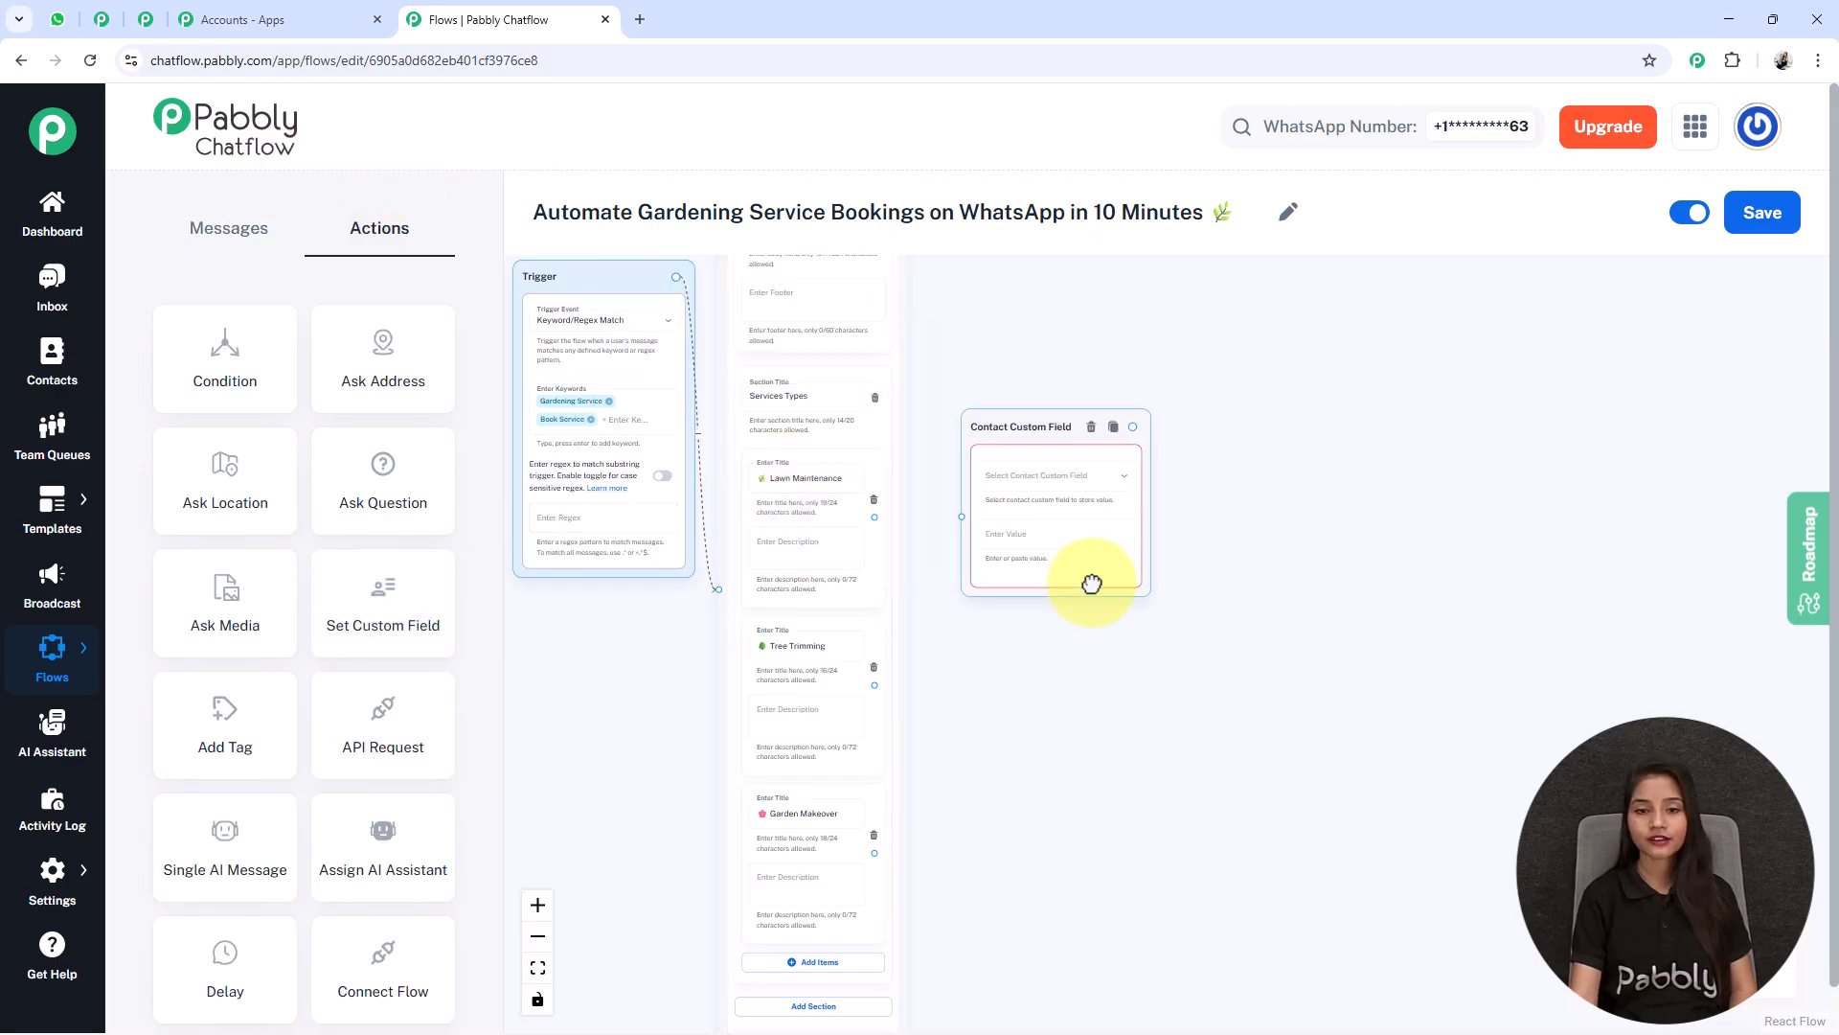
pyautogui.scroll(2, 1092, 583)
pyautogui.click(1018, 472)
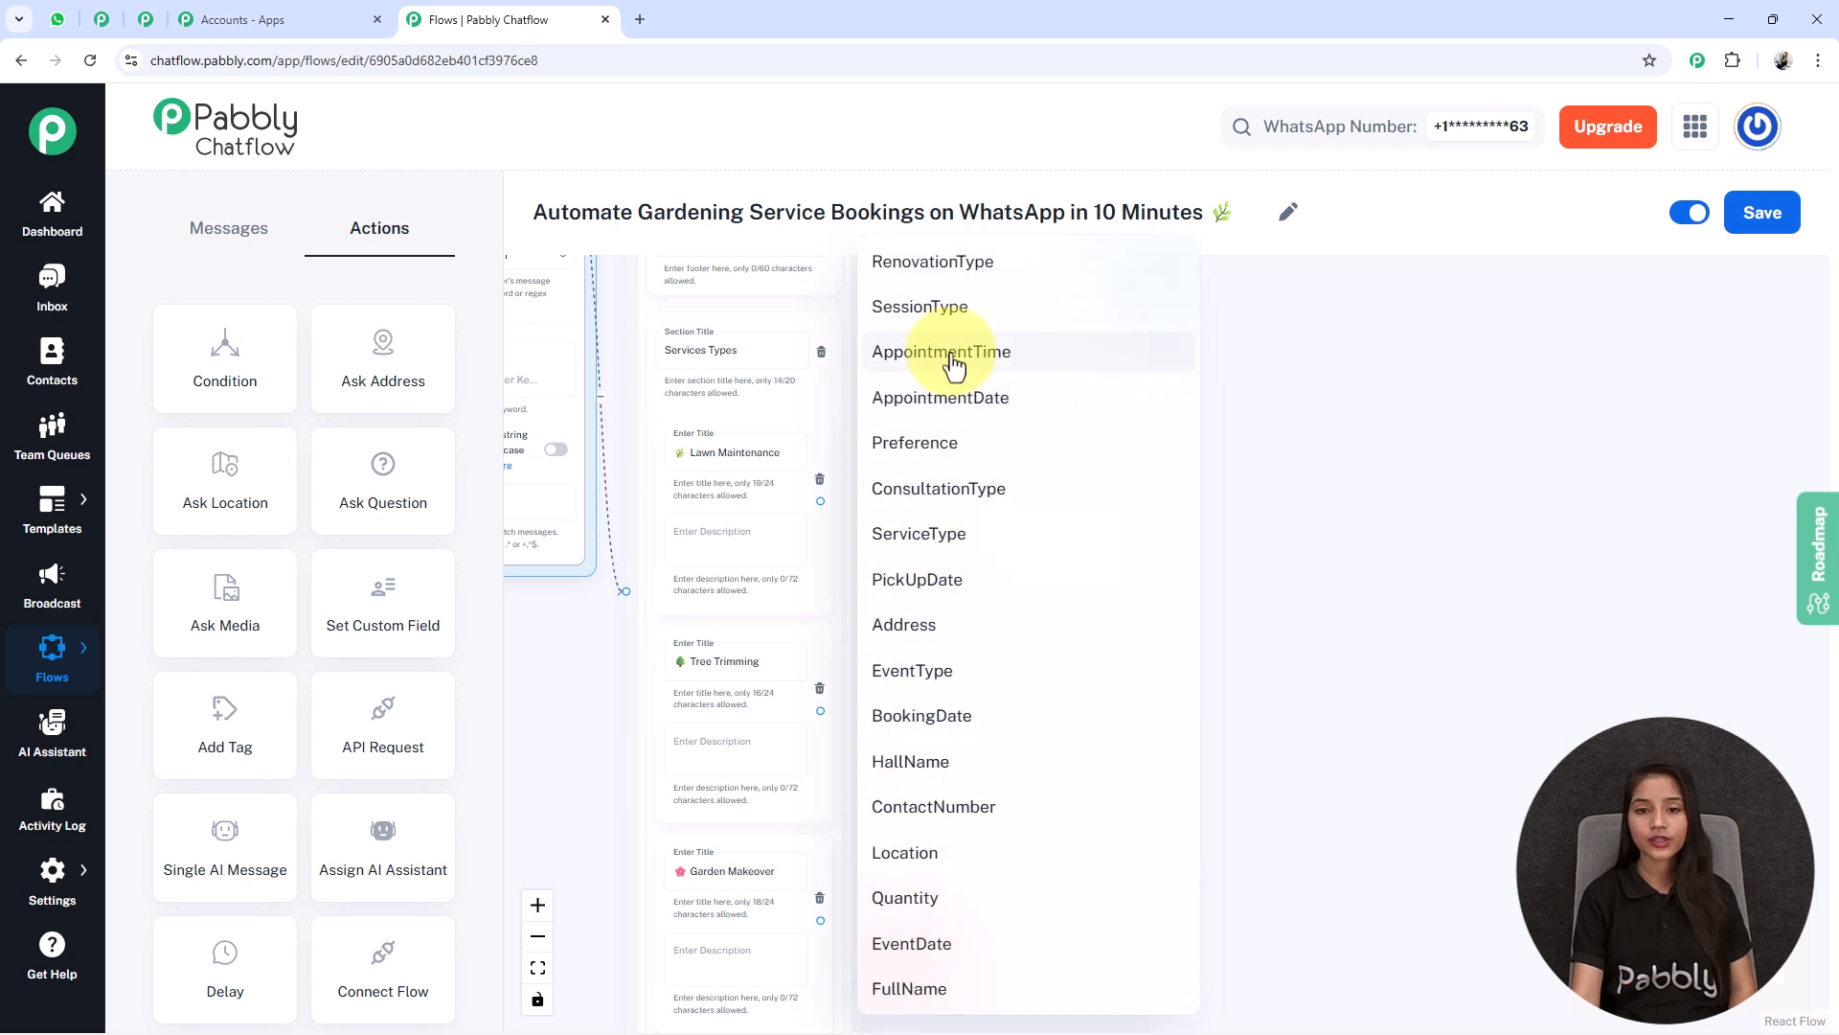
pyautogui.click(948, 536)
# - Set the custom field's value to "🌿 Lawn Maintenance" and connect the Lawn Maintenance list item to that node
pyautogui.click(698, 452)
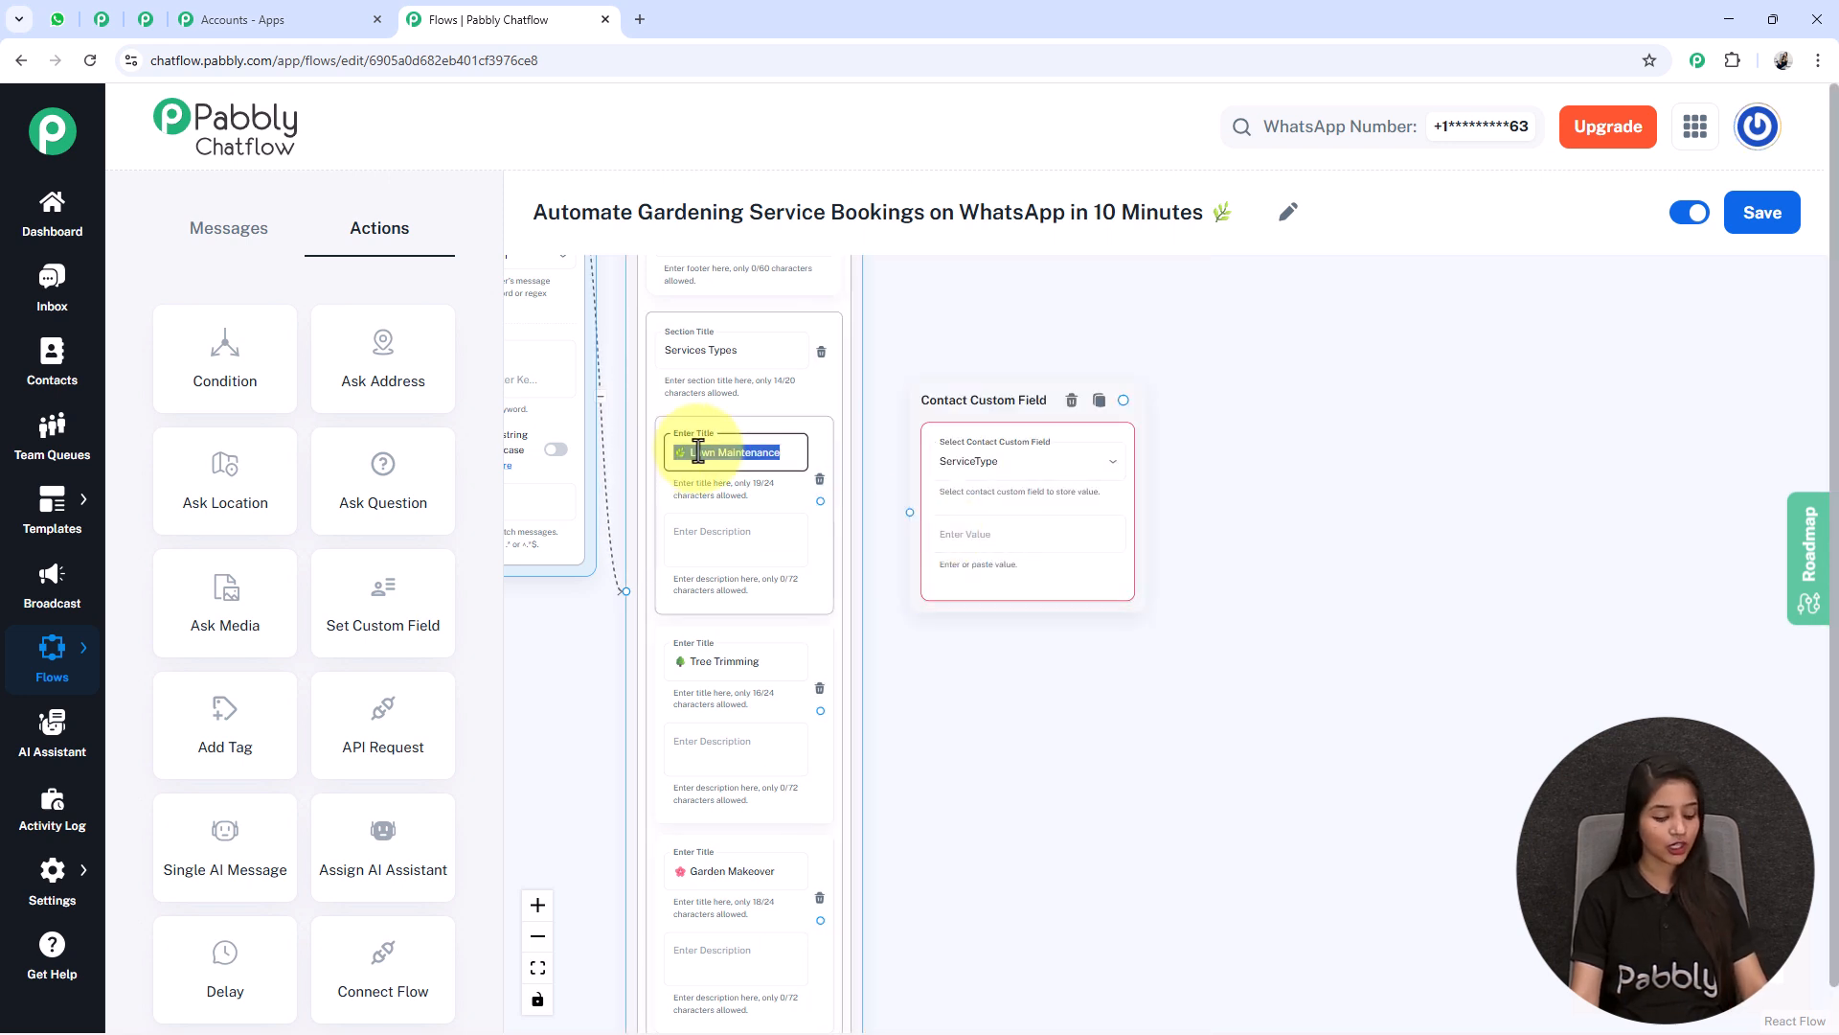
pyautogui.click(1010, 543)
pyautogui.write('🌿 Lawn Maintenance')
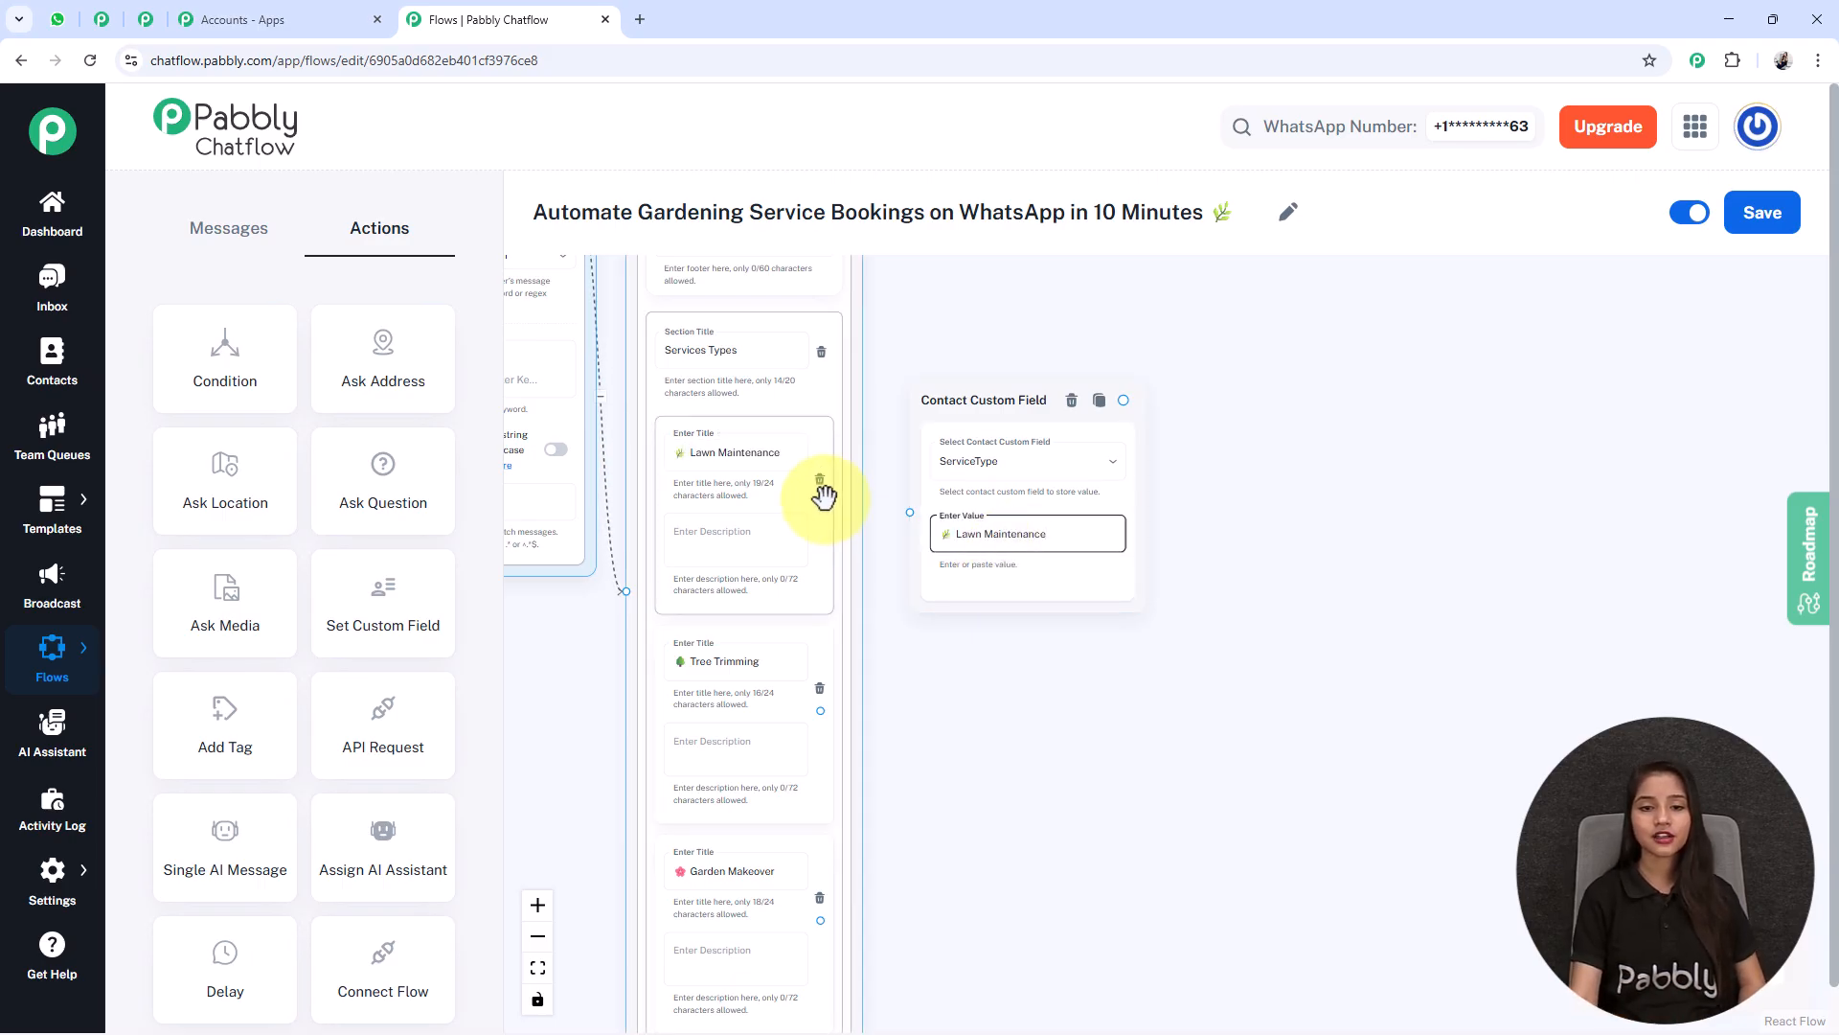
pyautogui.moveTo(820, 500); pyautogui.dragTo(910, 512)
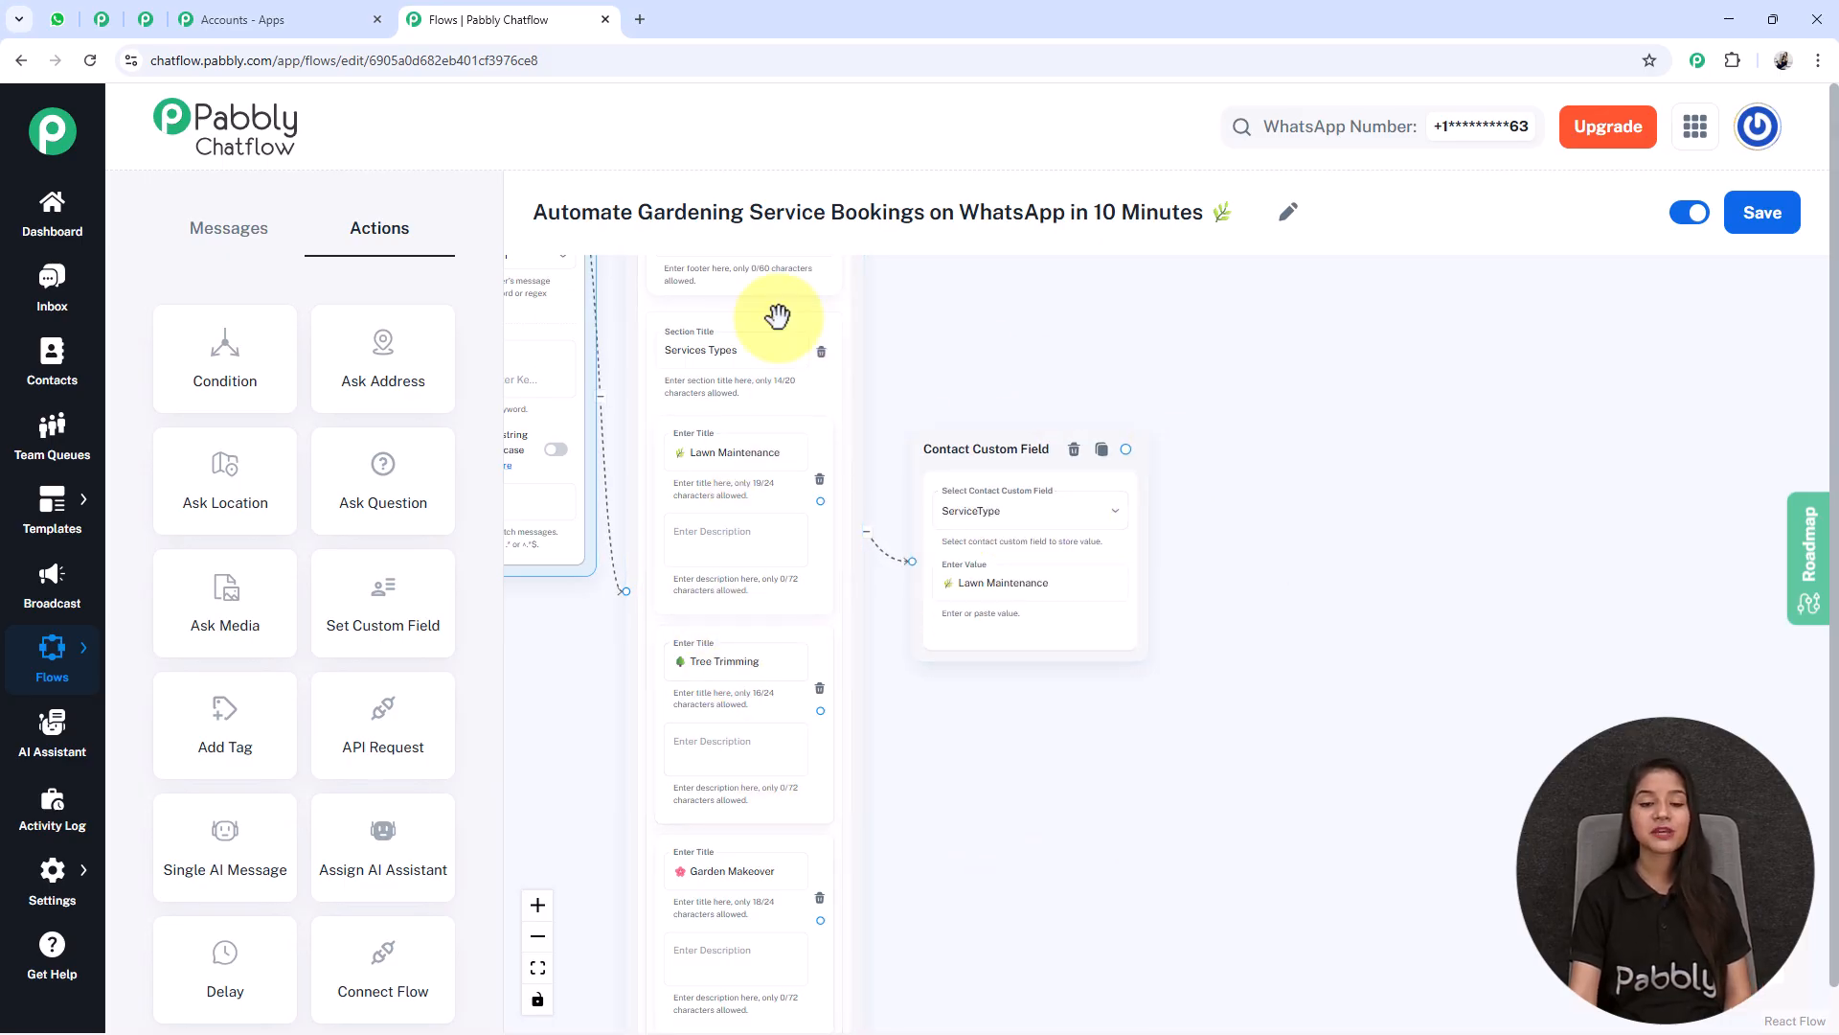
pyautogui.click(1026, 596)
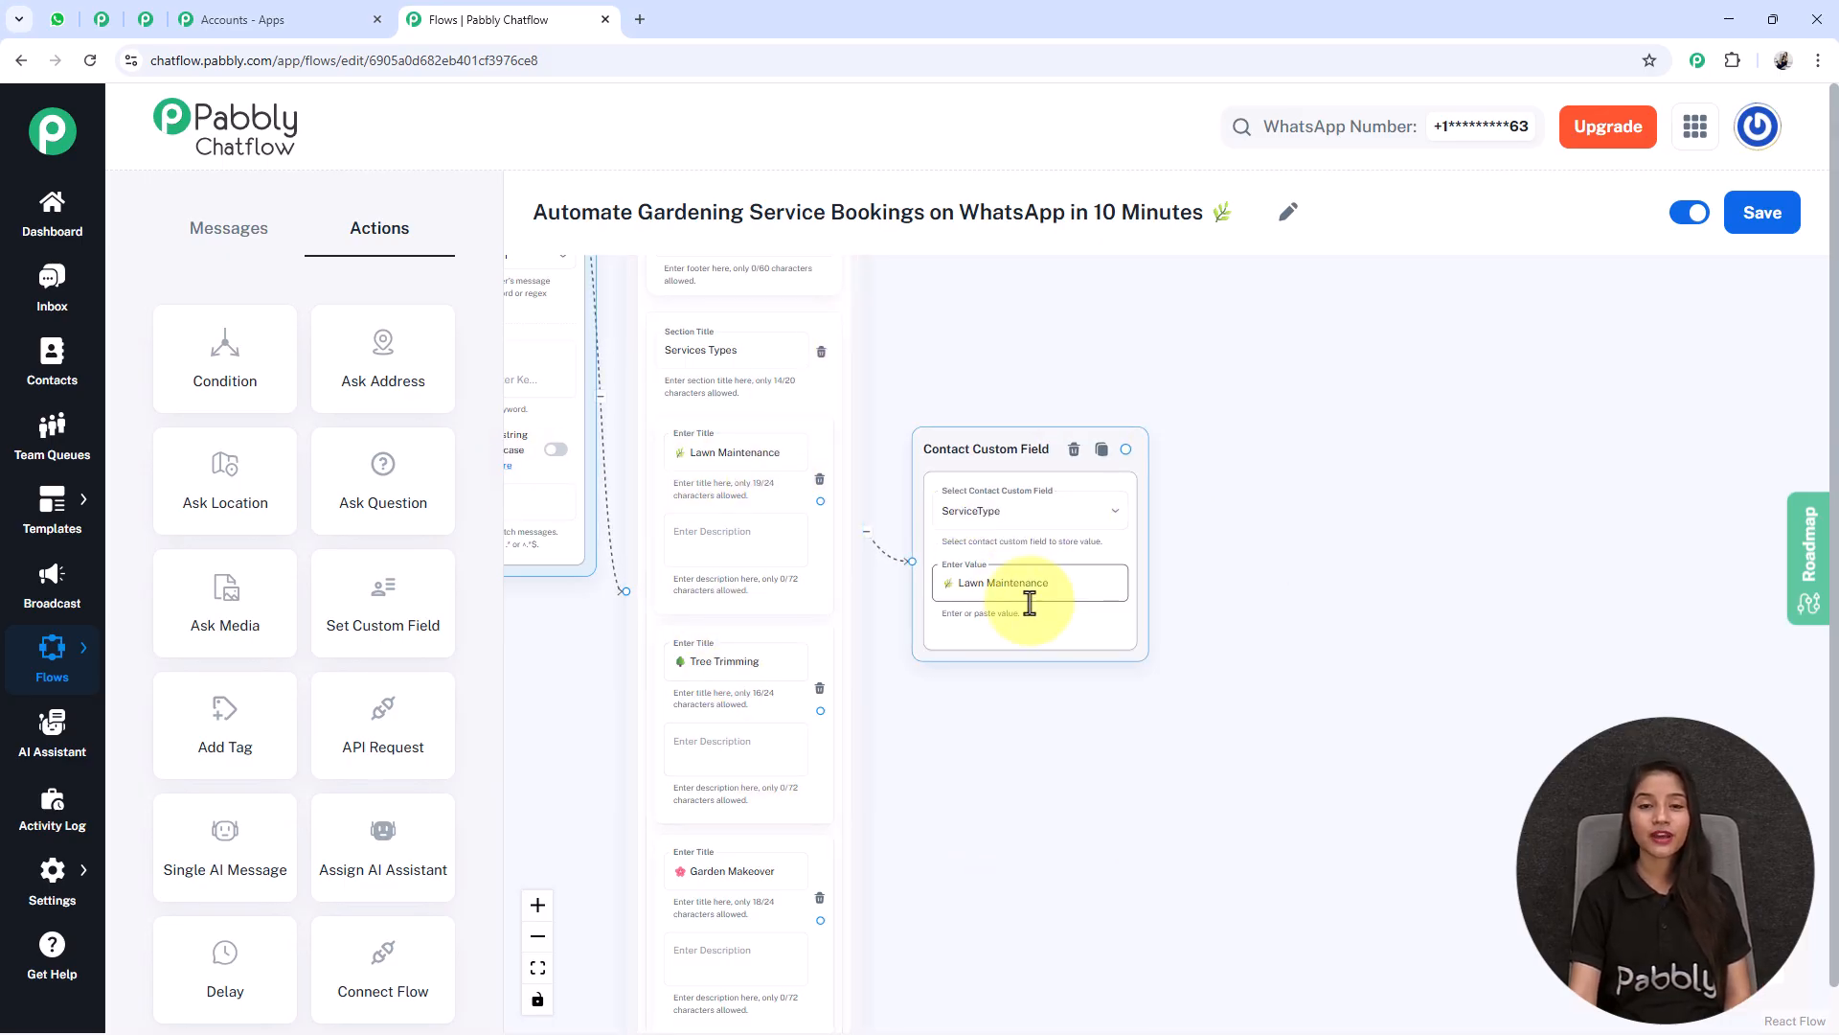
# - Check the Contact Custom Field node and its Lawn Maintenance connection, and save the flow
pyautogui.scroll(3, 1032, 600)
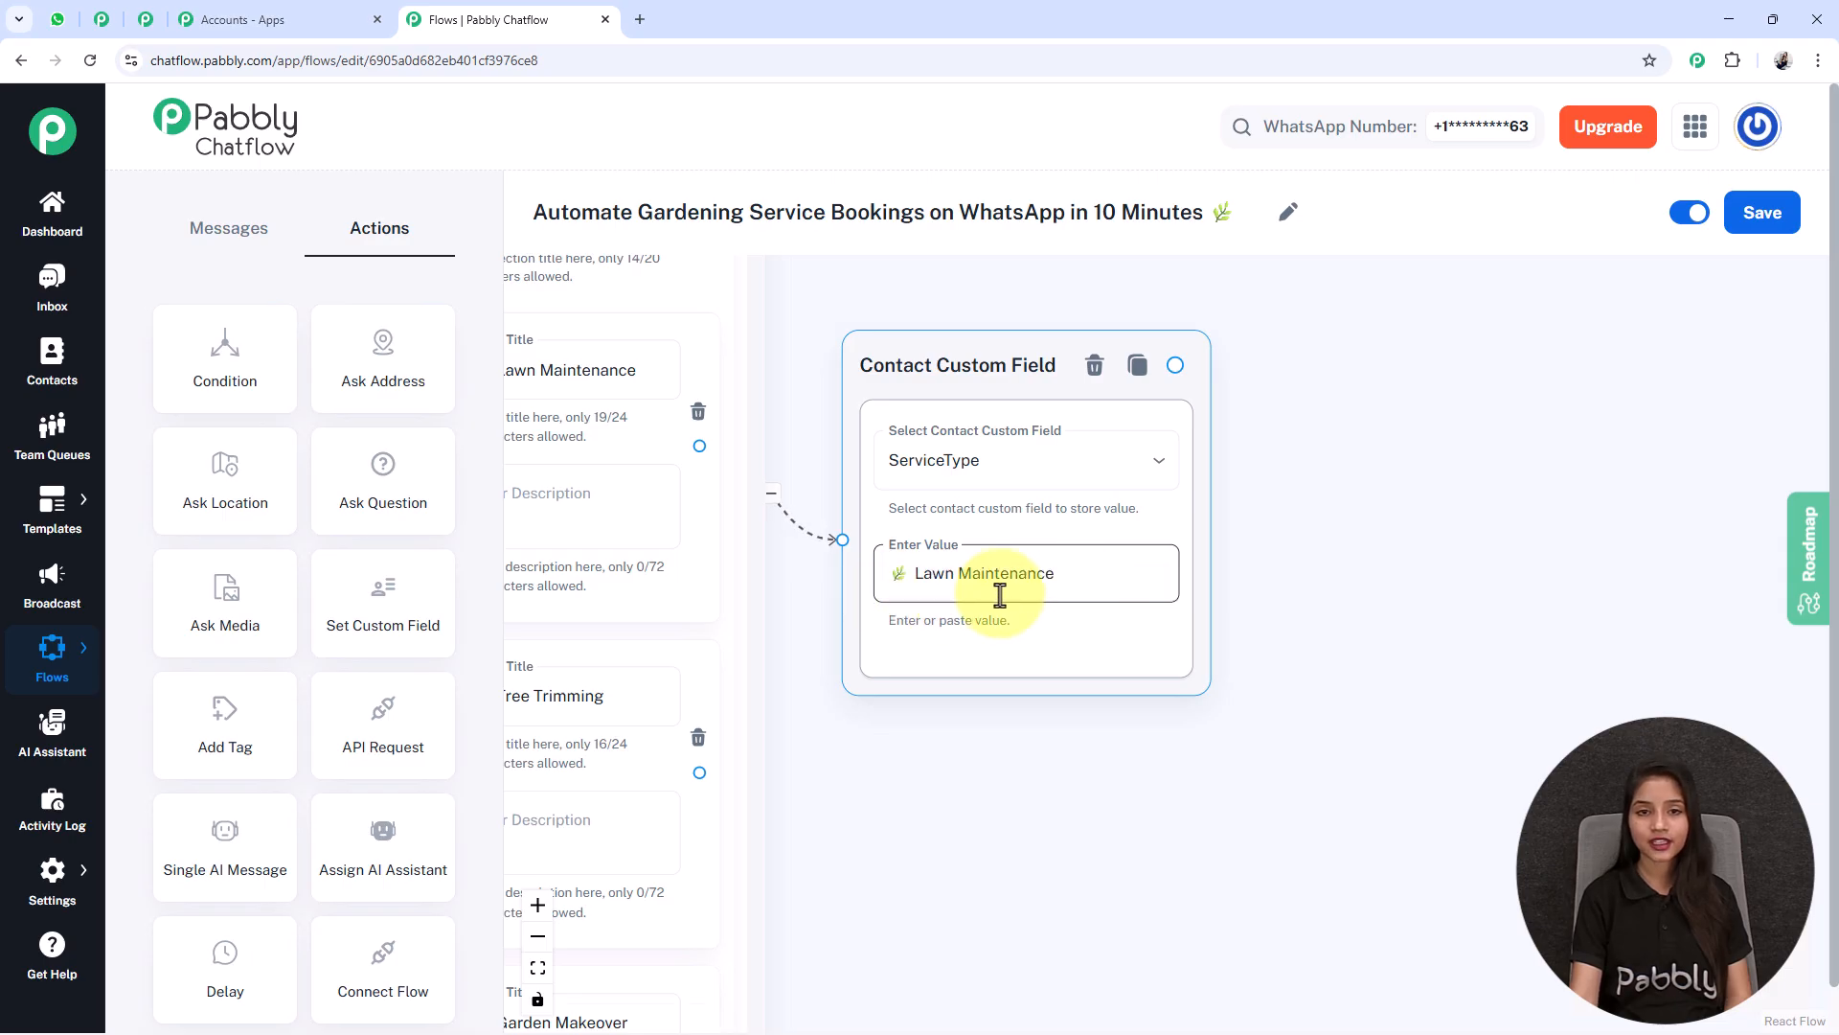
pyautogui.scroll(-5, 998, 599)
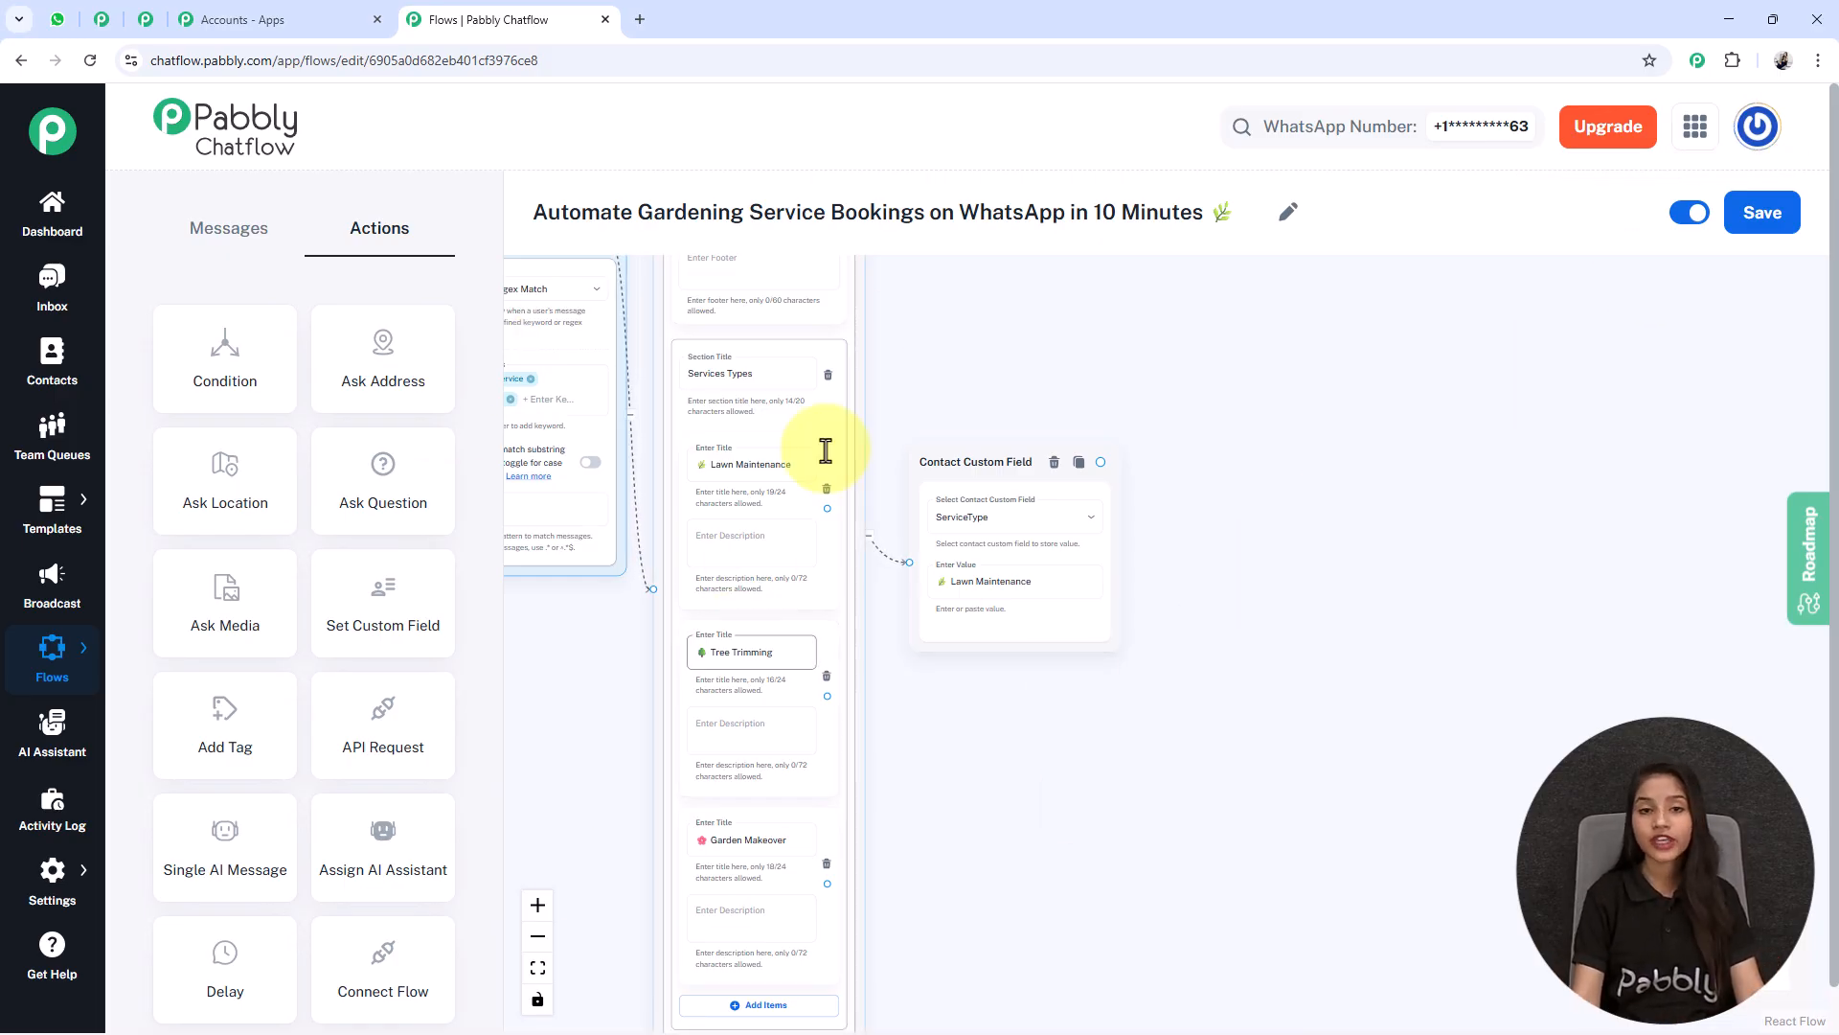
pyautogui.click(1782, 235)
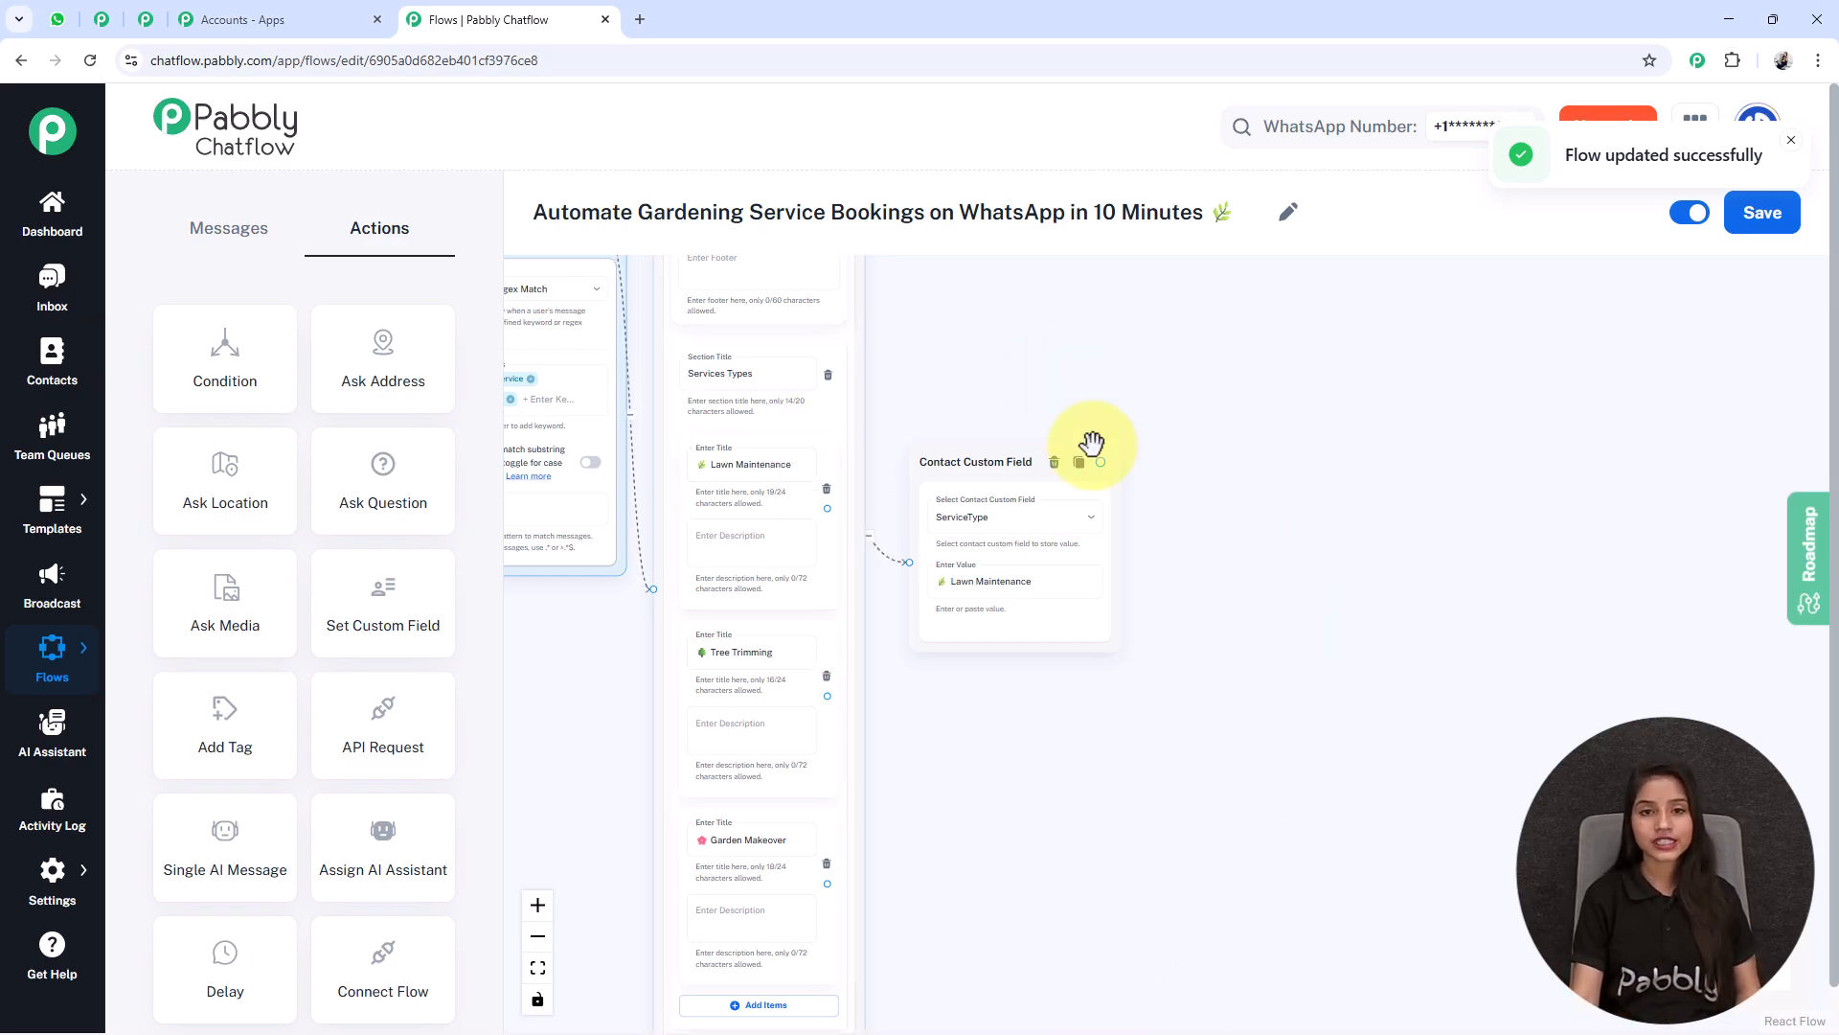
# - Open the Contact Custom Fields settings in a new browser tab and look through the existing fields
pyautogui.moveTo(38, 891)
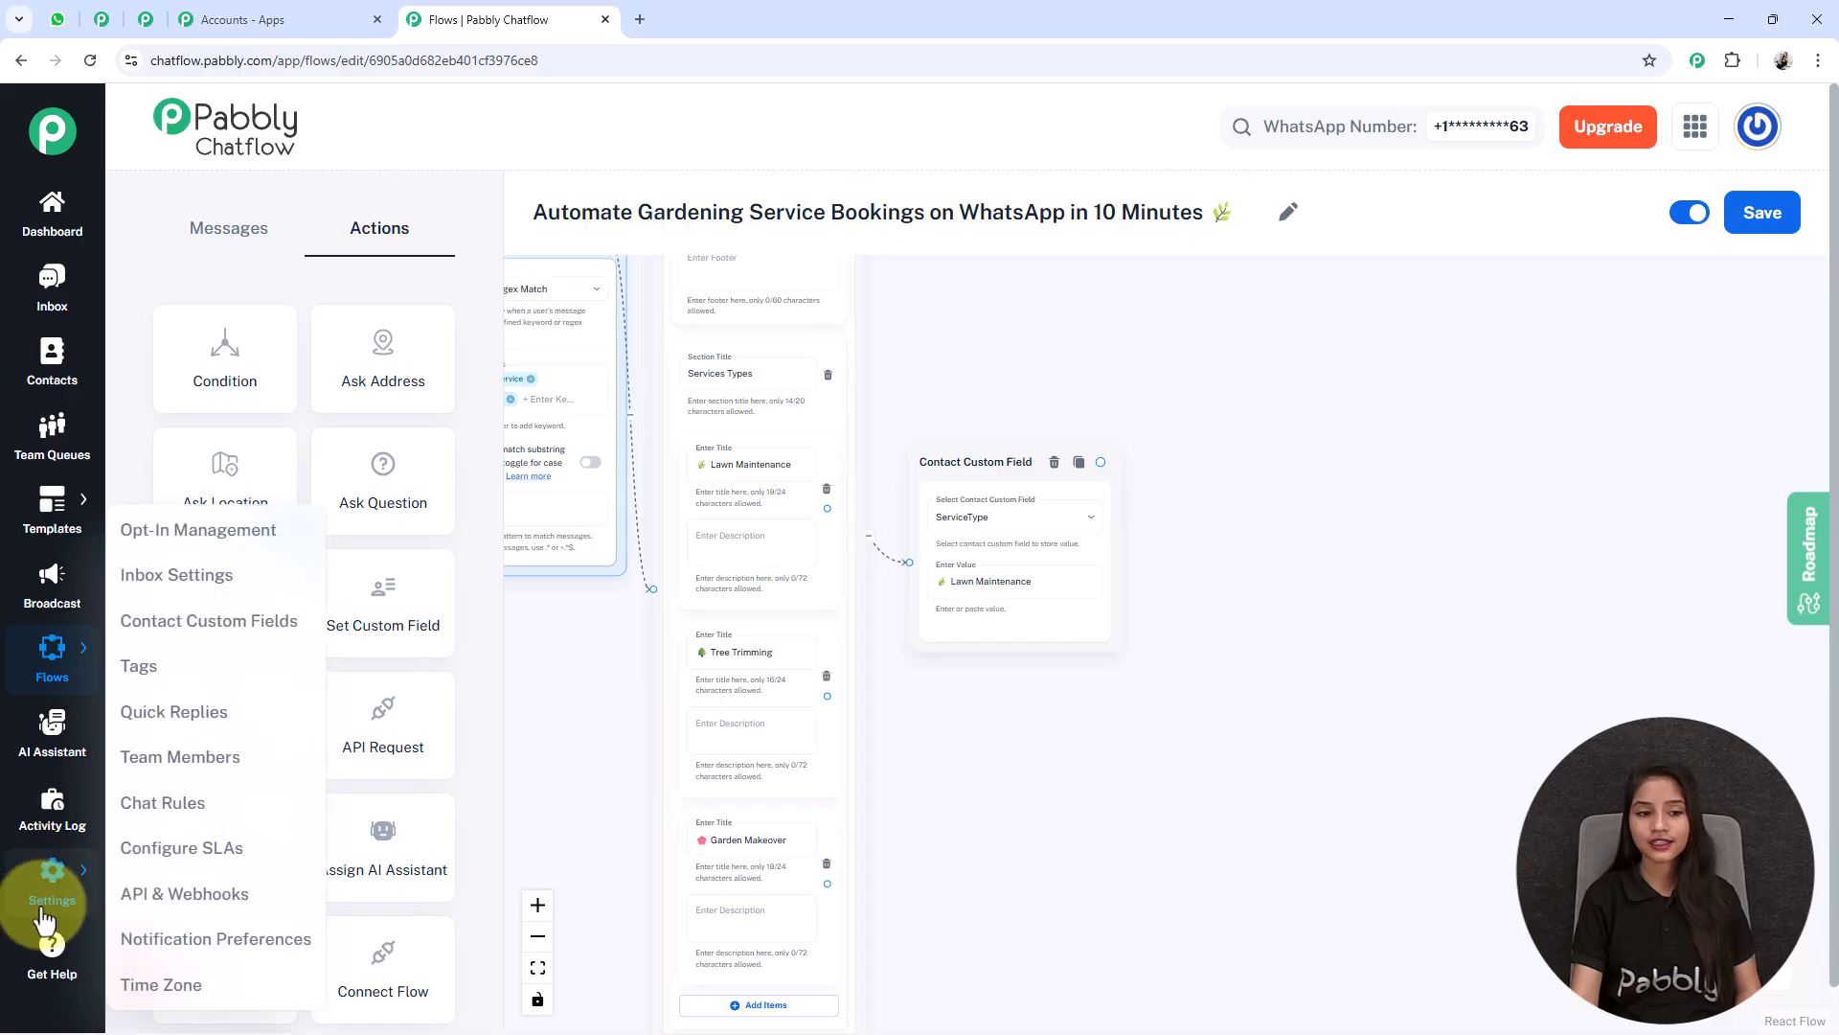
pyautogui.rightClick(284, 640)
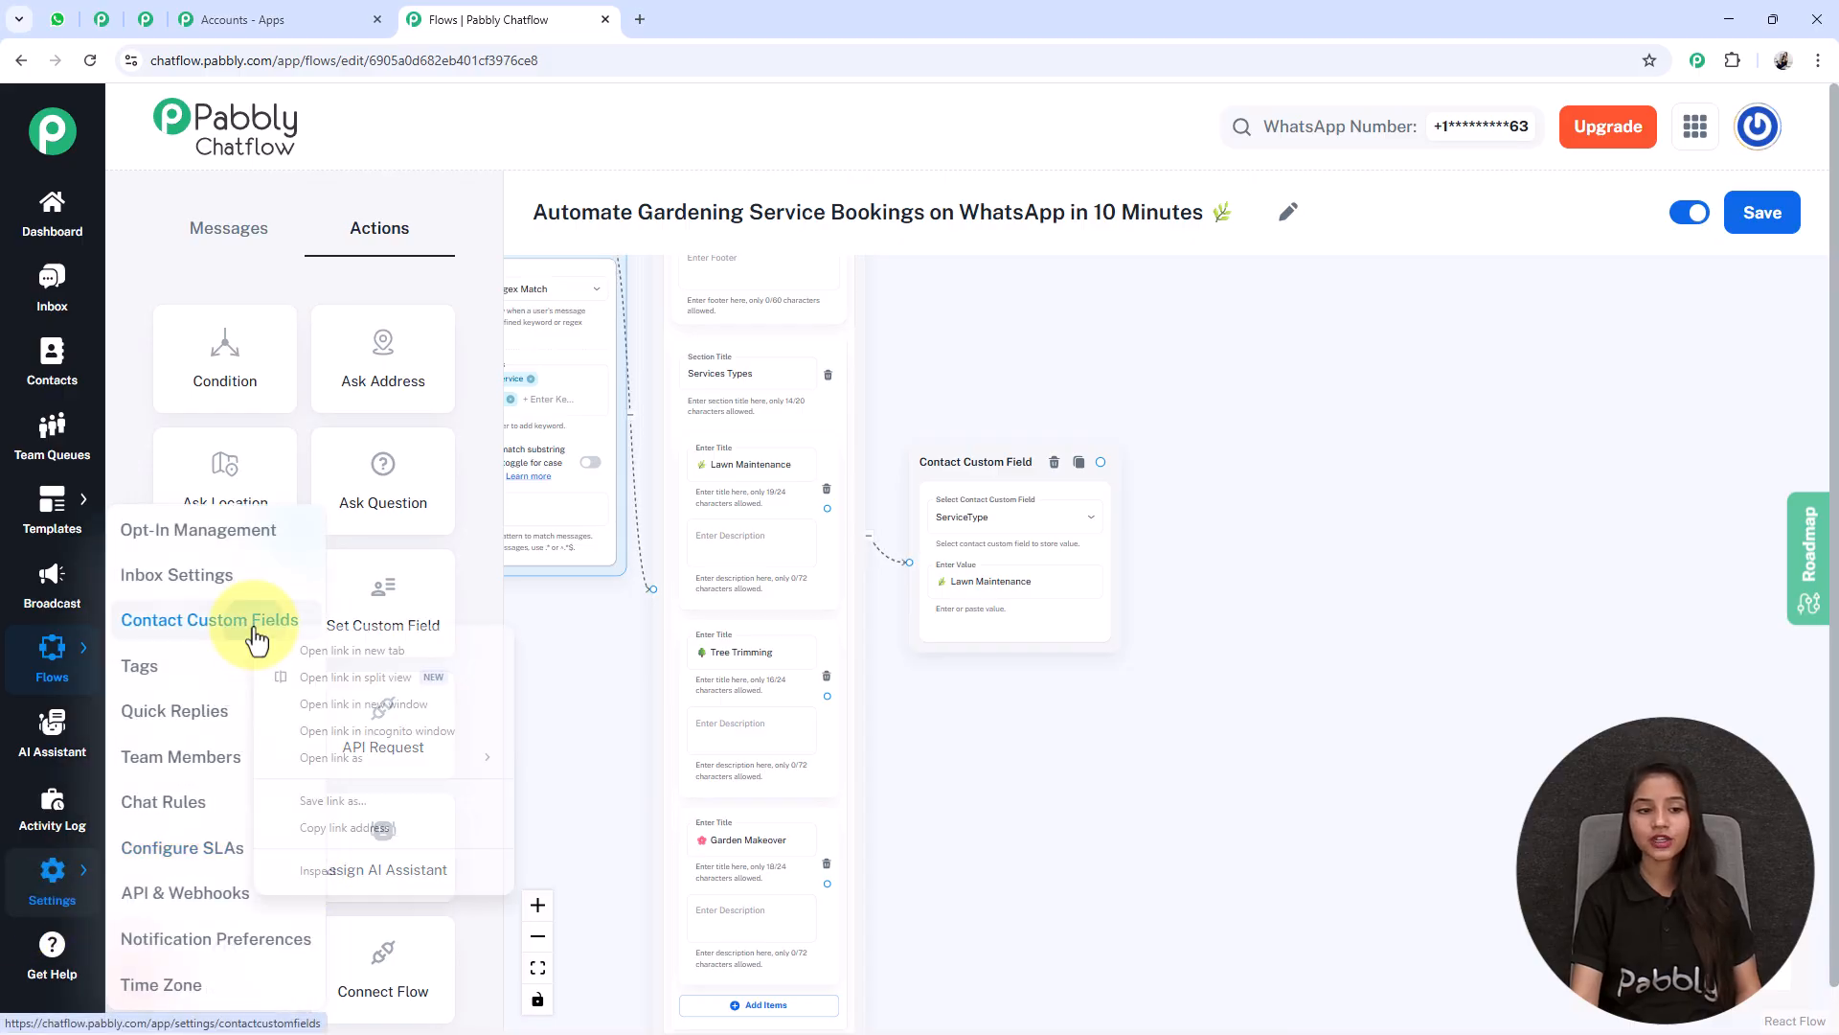
pyautogui.click(304, 659)
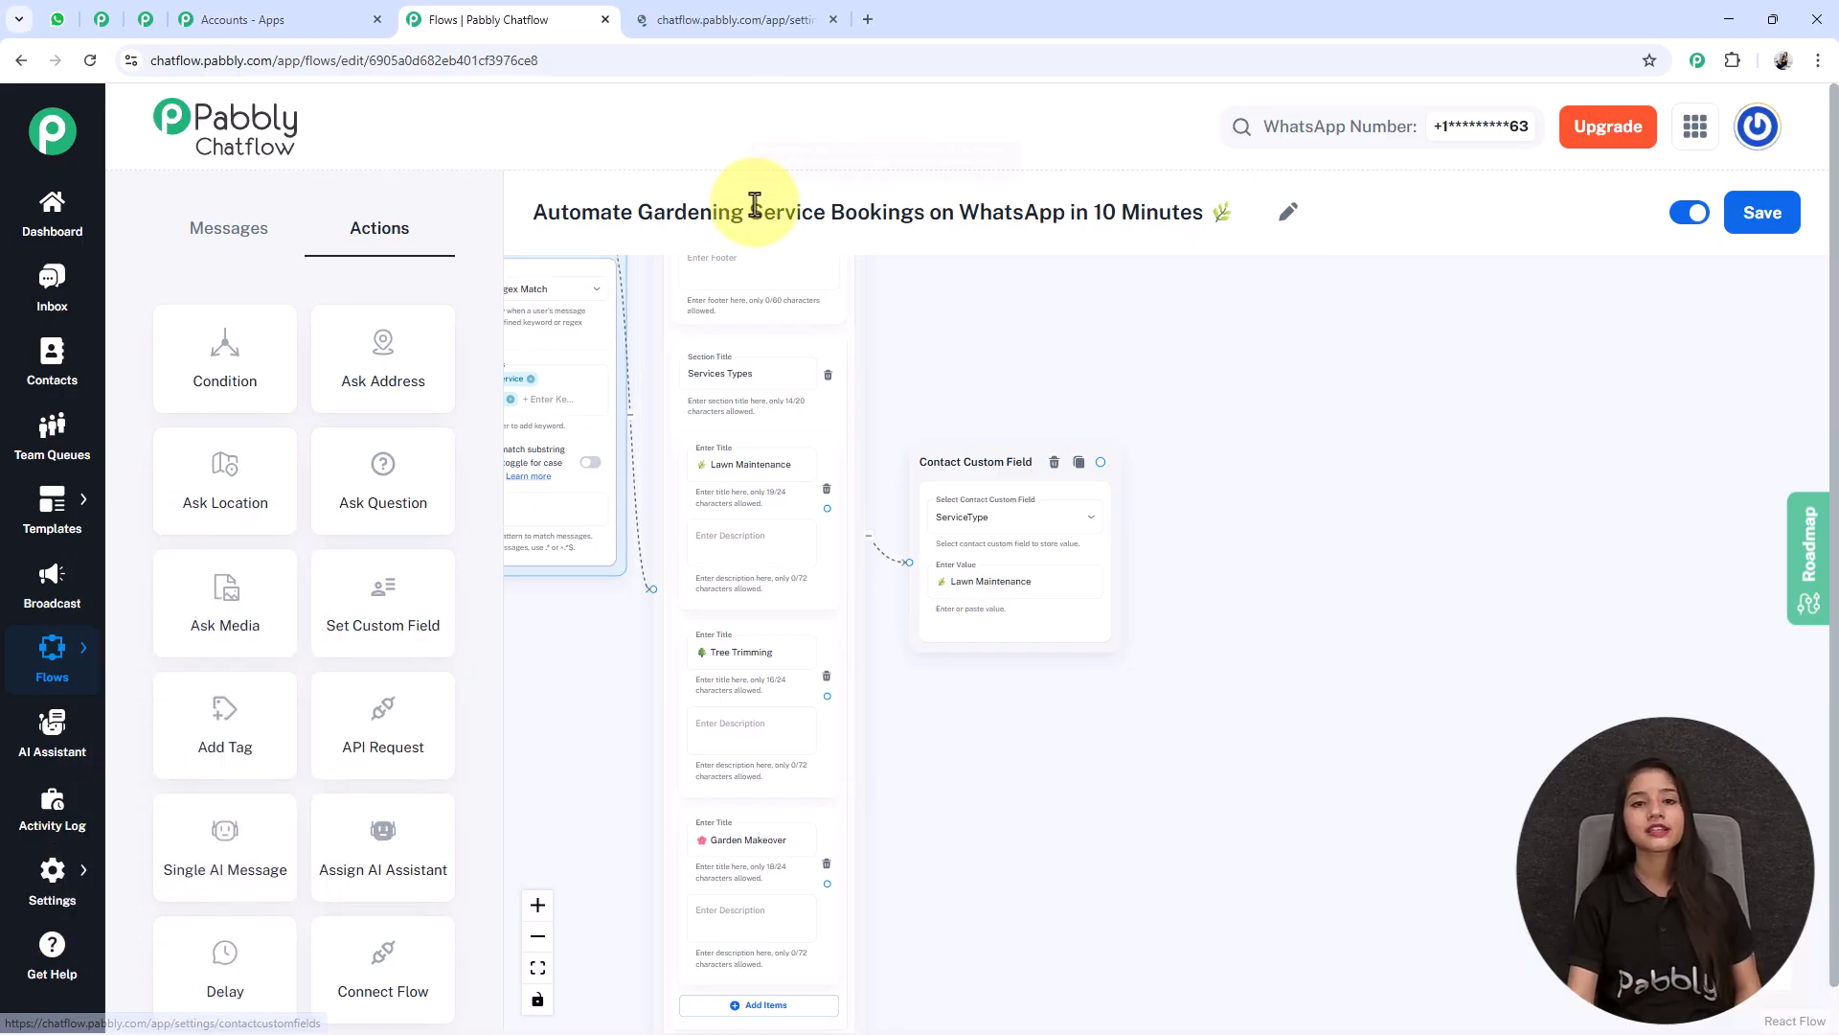
pyautogui.click(744, 15)
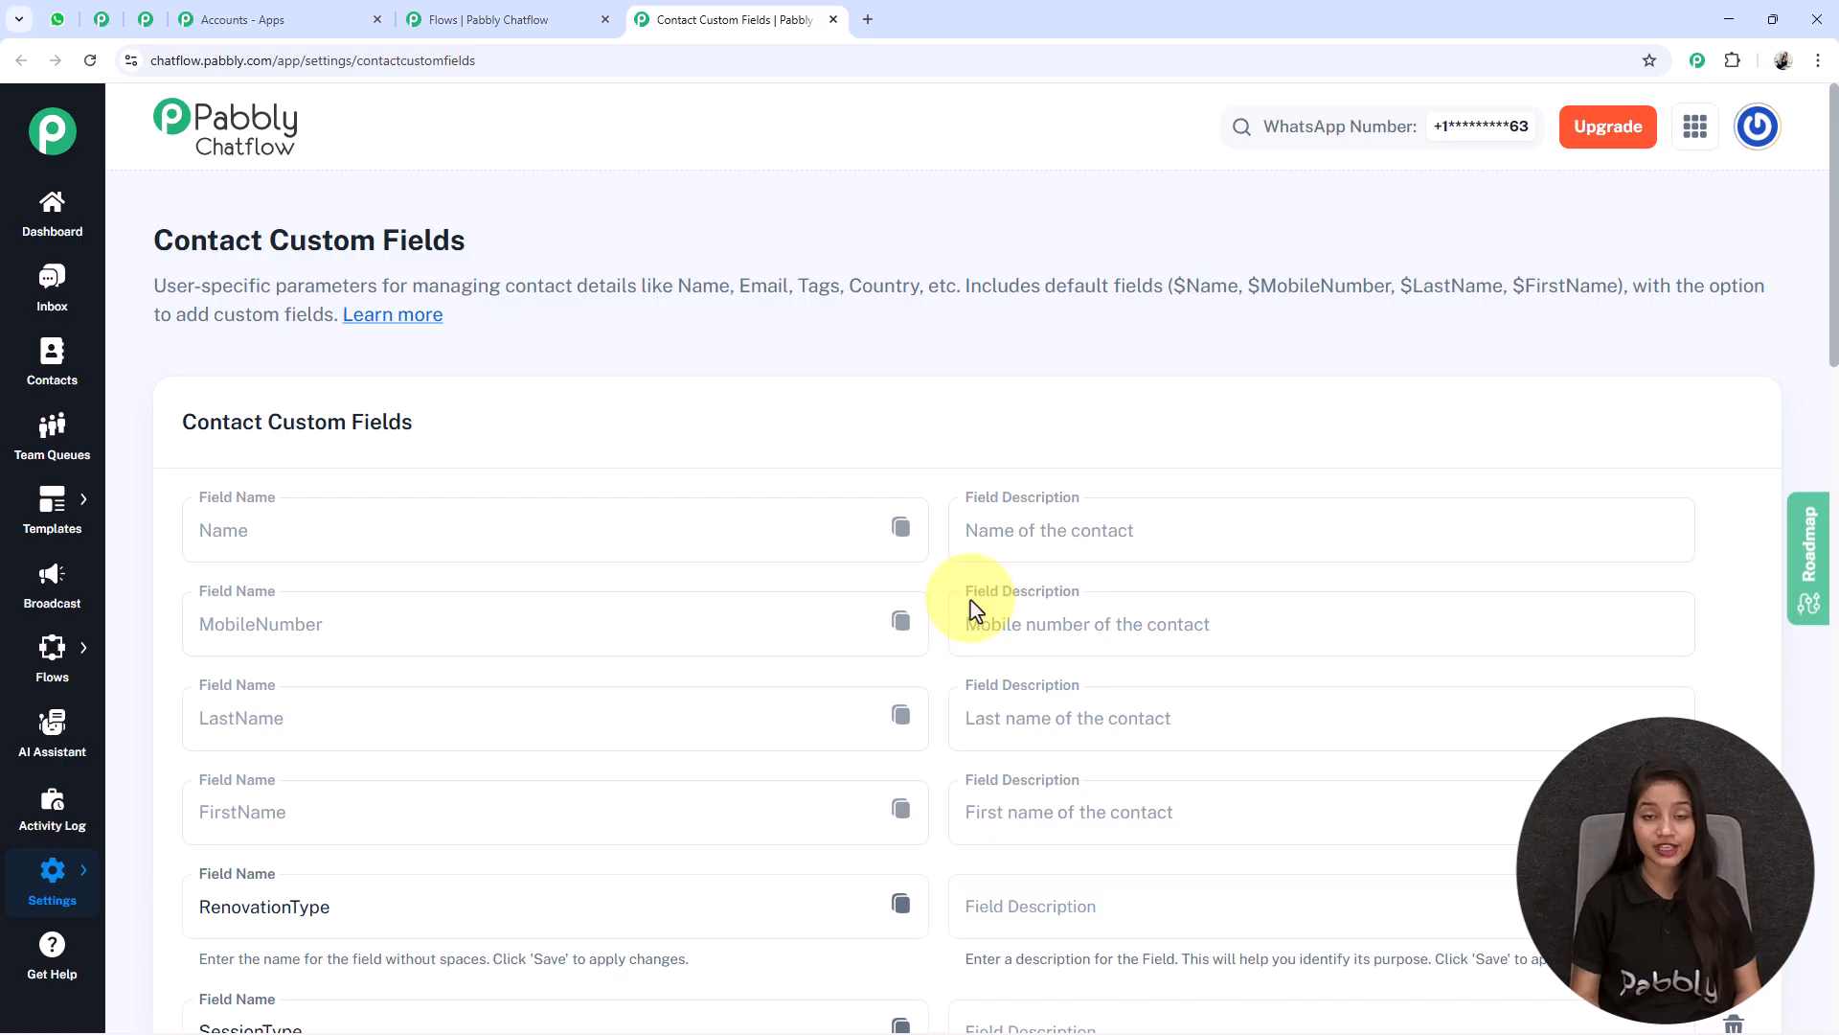
pyautogui.scroll(-2, 974, 609)
pyautogui.scroll(2, 975, 609)
pyautogui.scroll(-1, 974, 609)
pyautogui.scroll(-13, 974, 609)
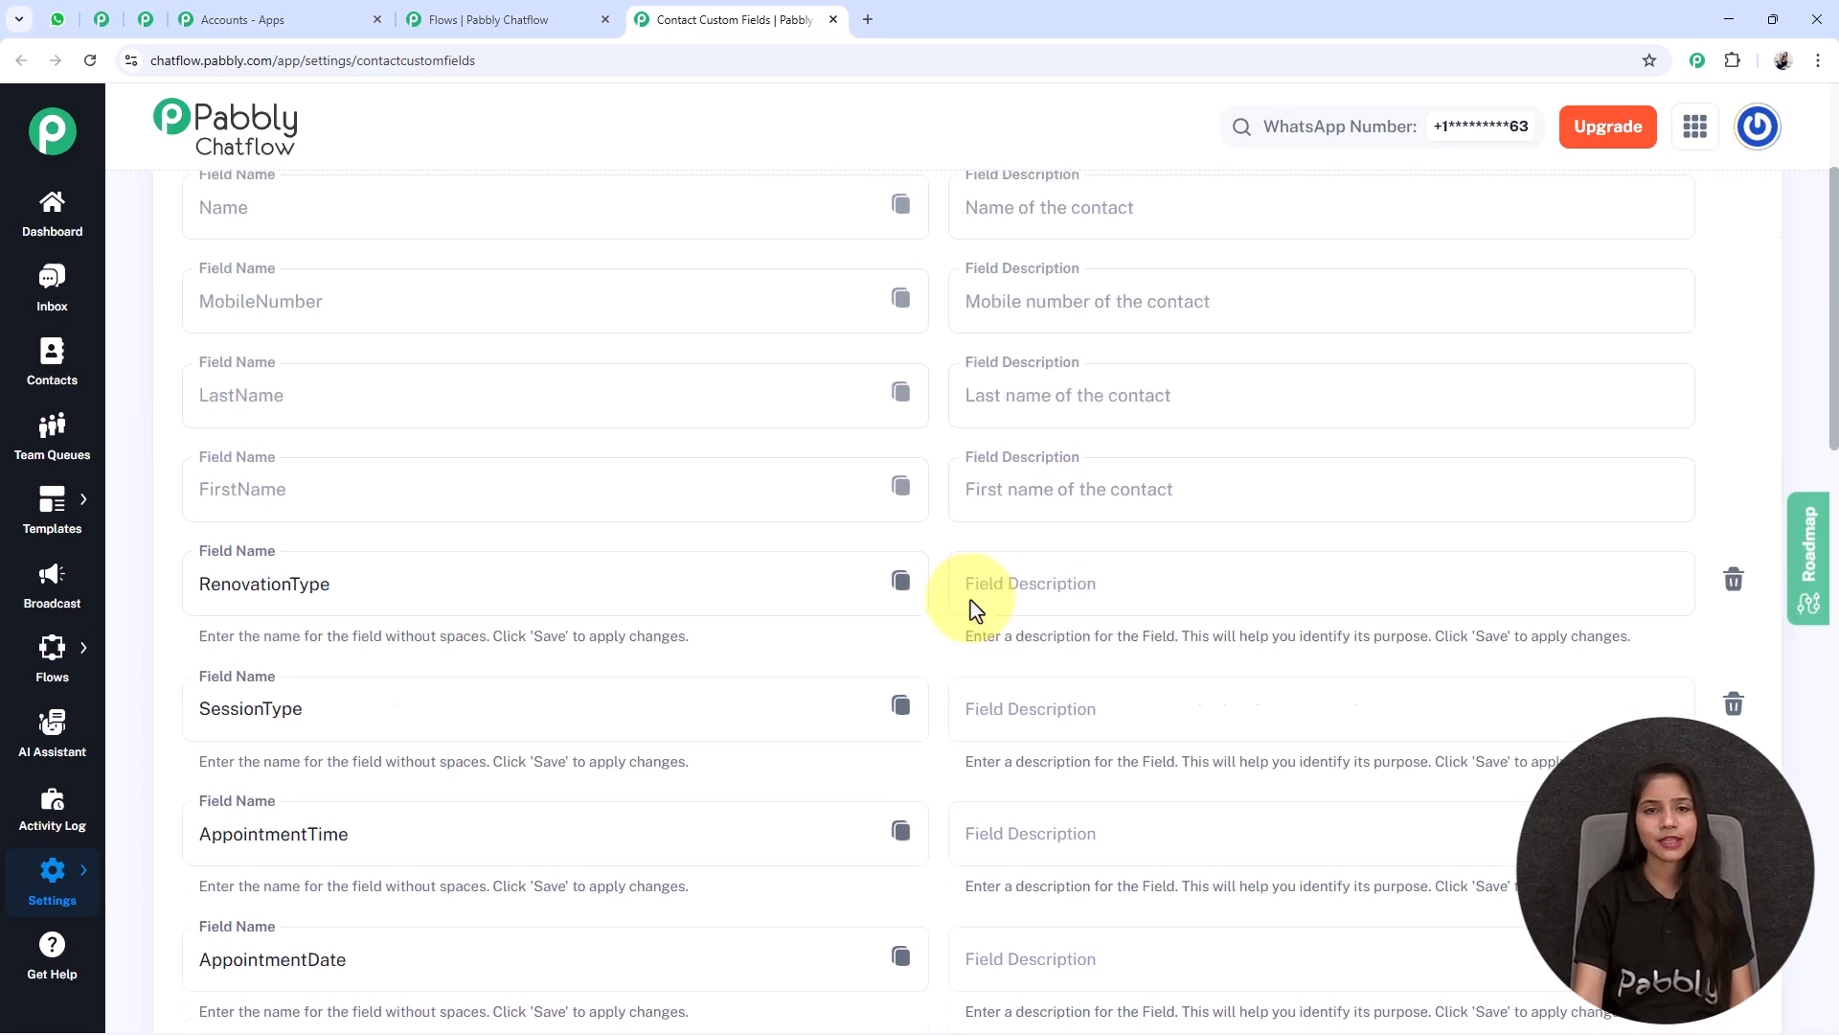
# - Add an empty row to the contact custom fields, find the existing ServiceType field, and close the settings without saving
pyautogui.scroll(-9, 974, 609)
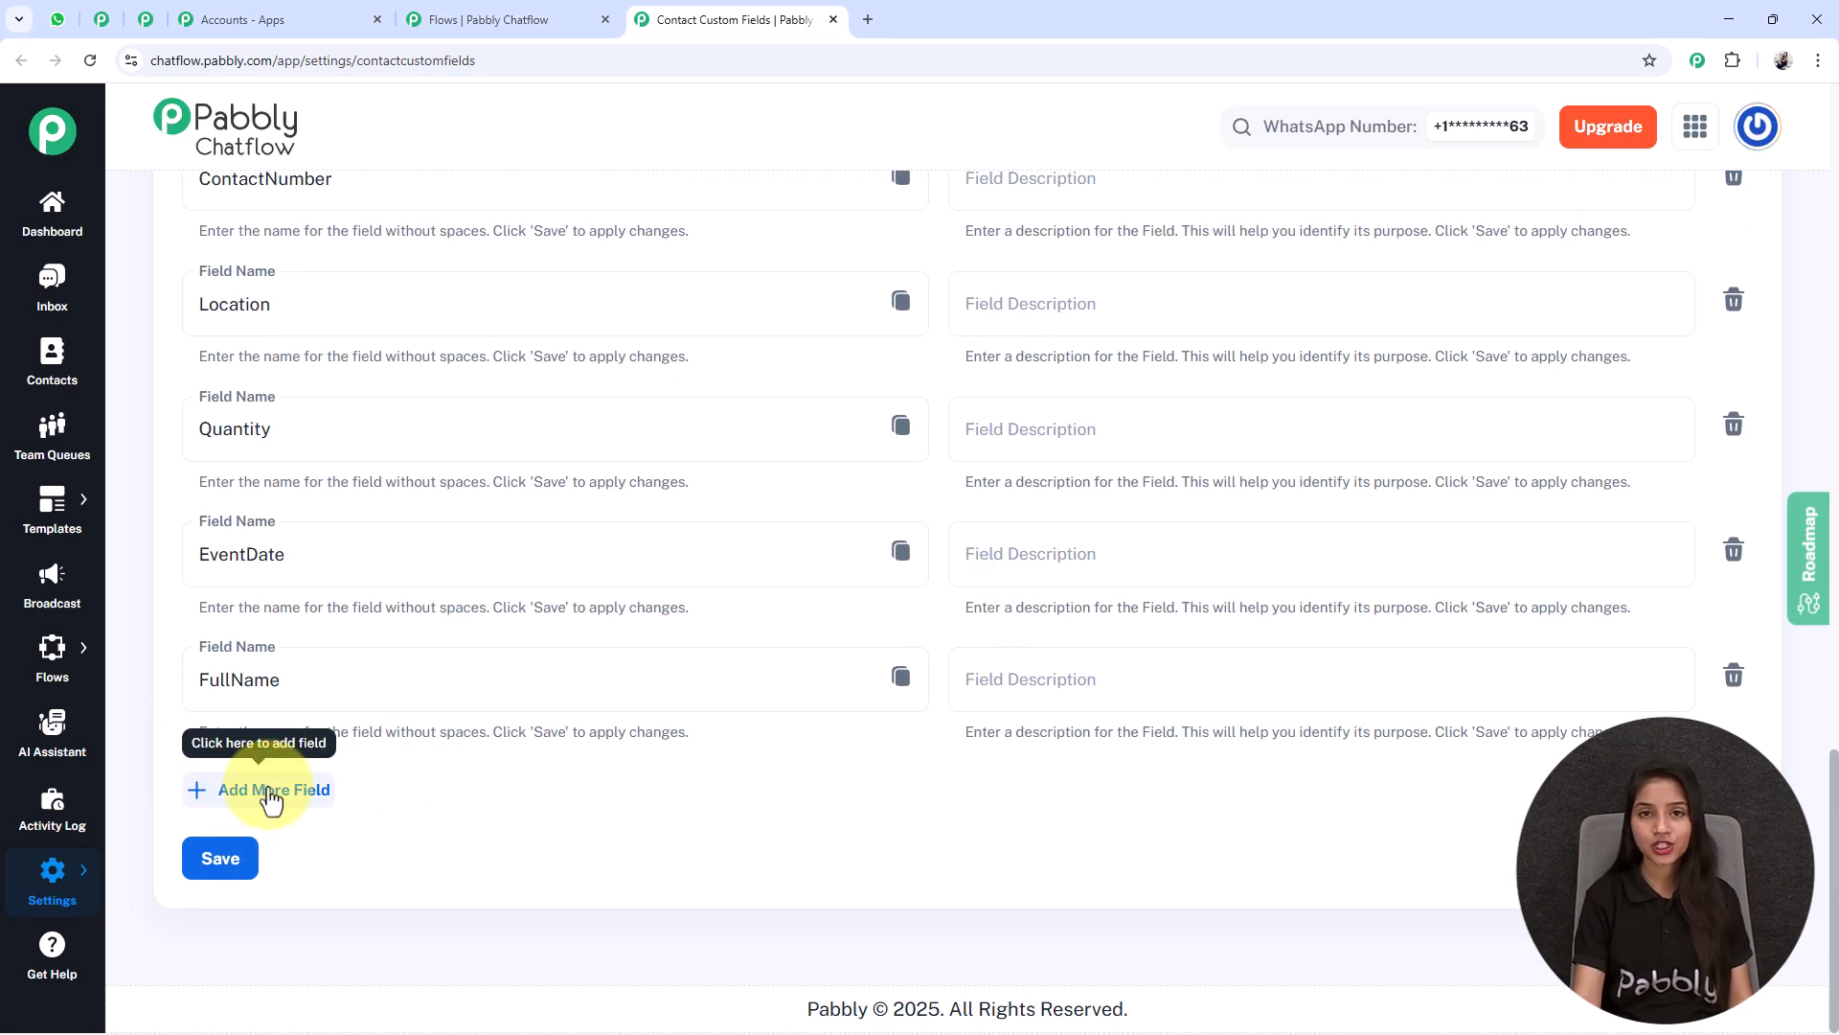
pyautogui.click(267, 808)
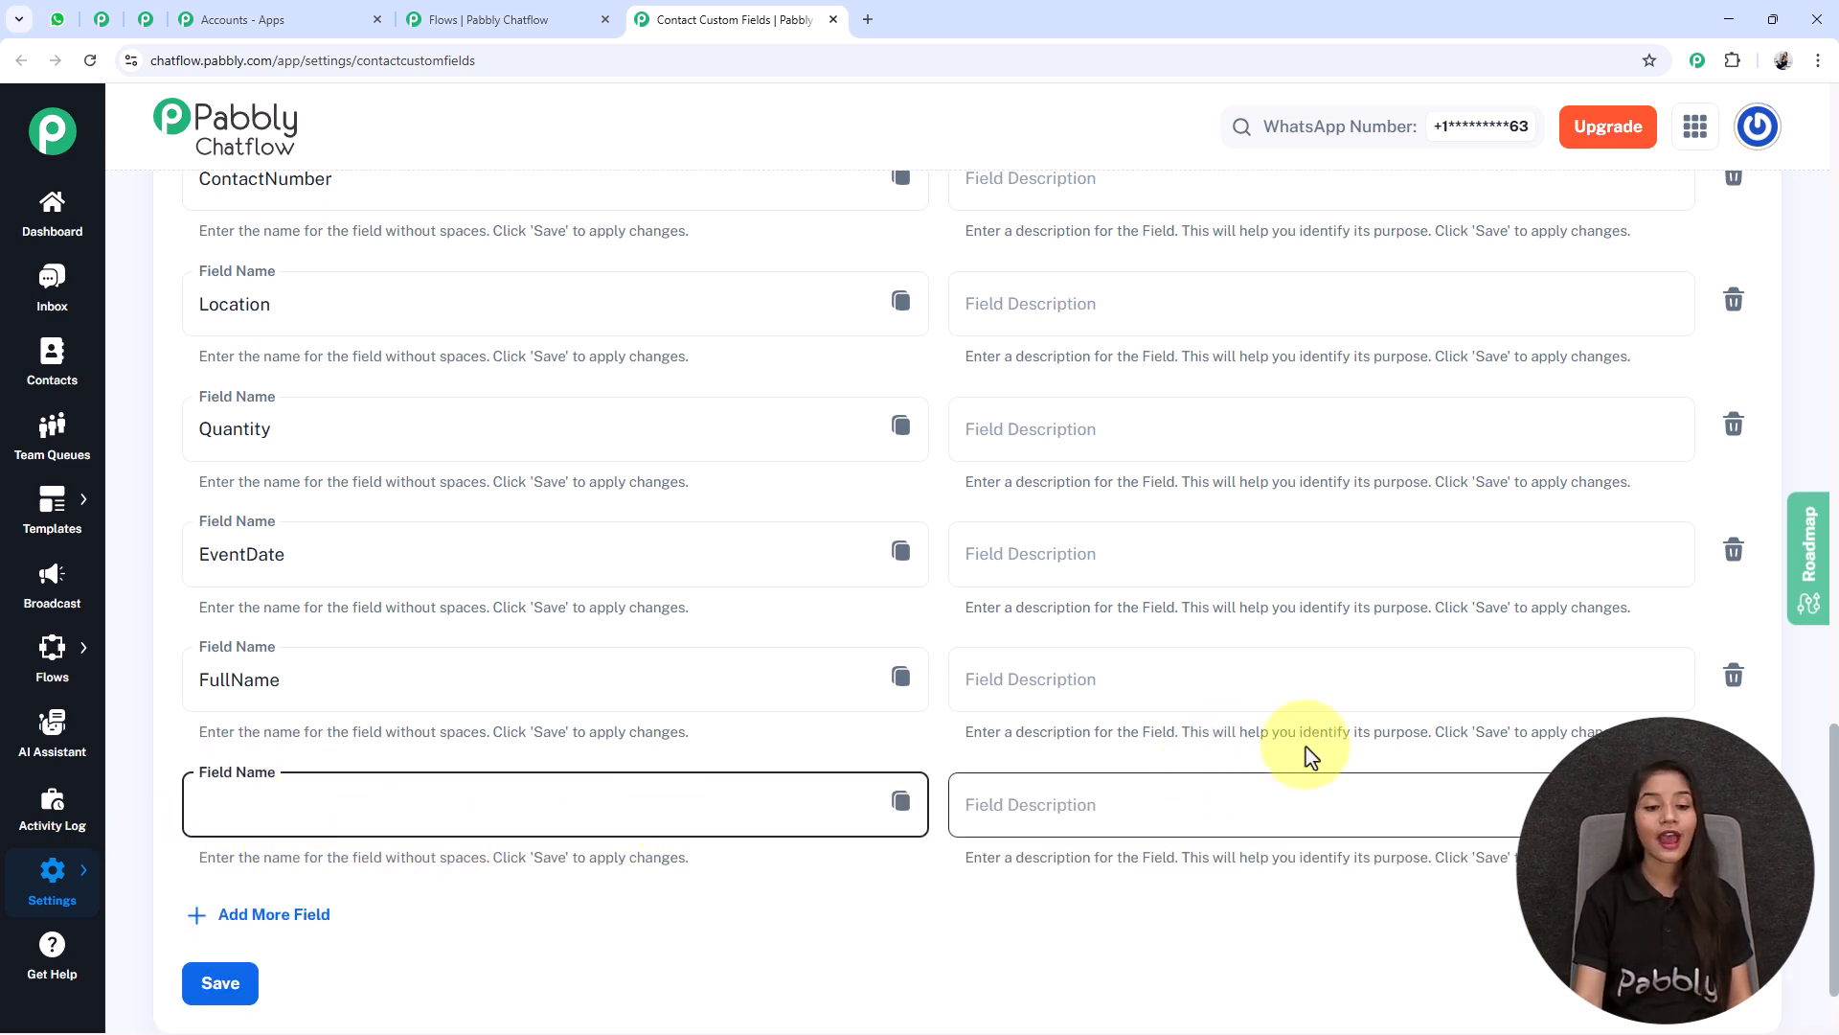
pyautogui.scroll(-1, 958, 829)
pyautogui.scroll(15, 793, 730)
pyautogui.scroll(5, 750, 635)
pyautogui.scroll(-5, 348, 607)
pyautogui.doubleClick(247, 771)
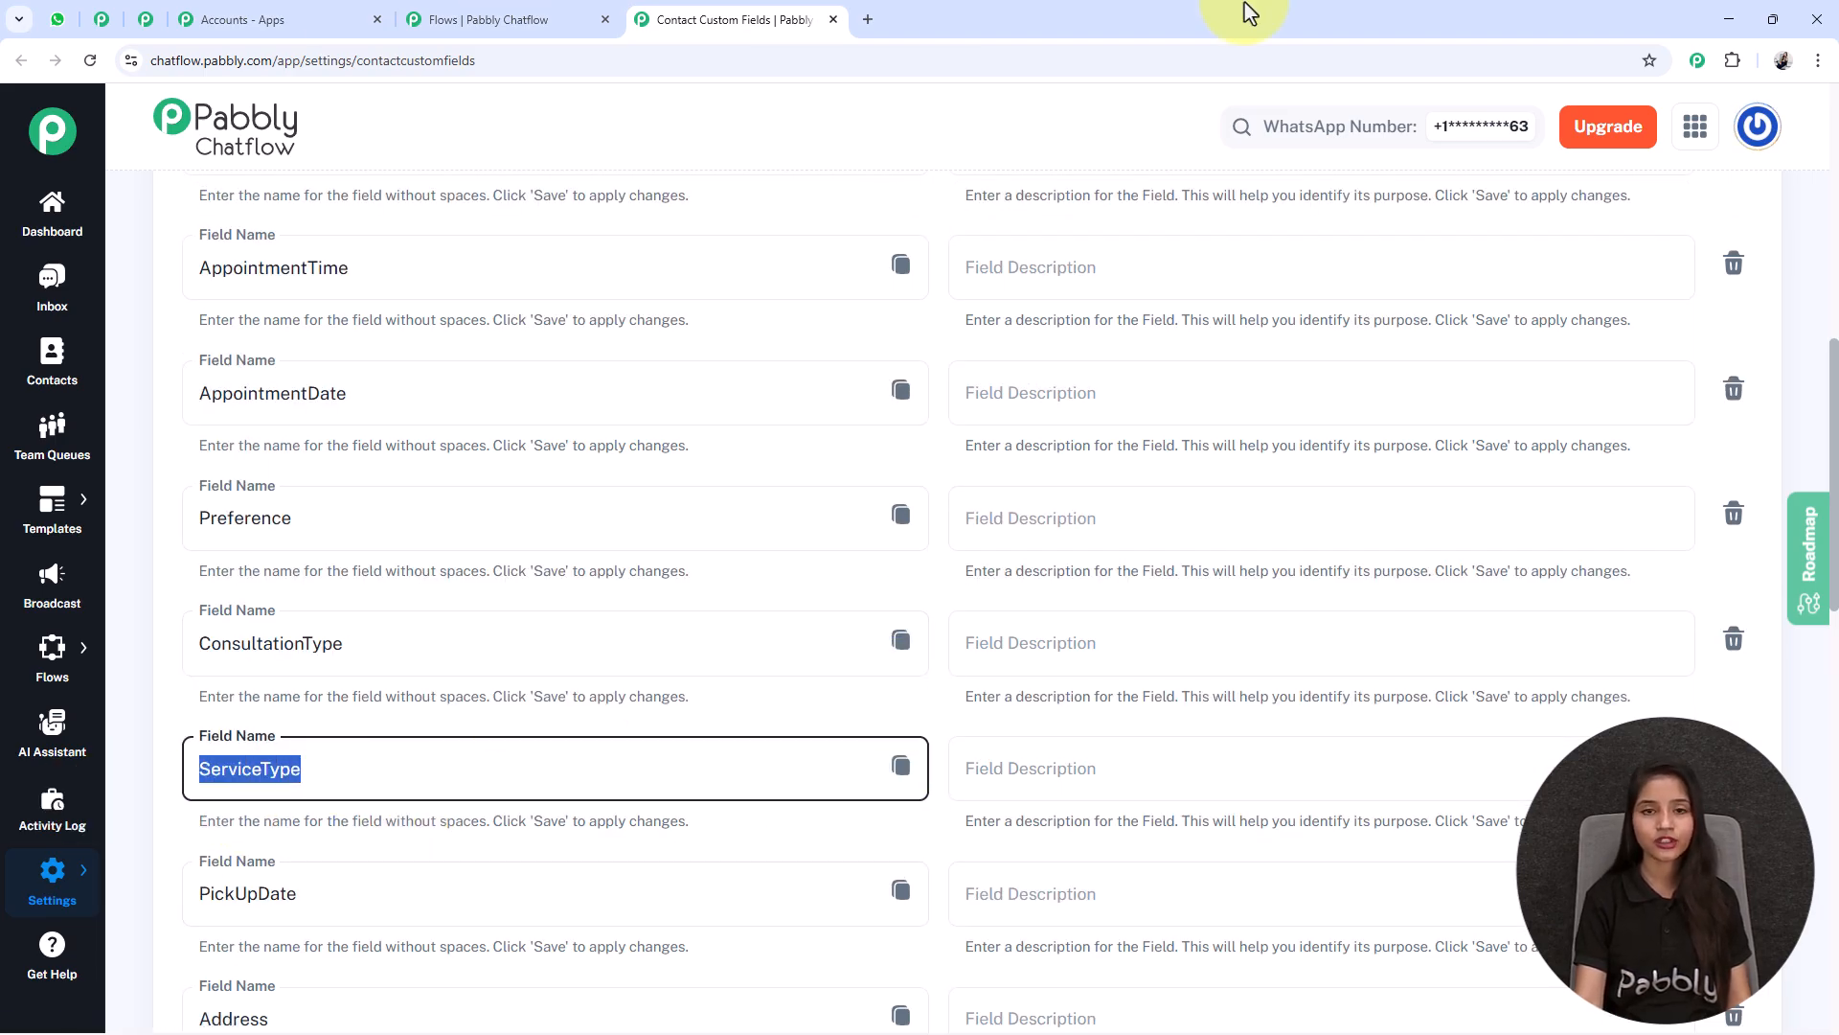
pyautogui.click(833, 20)
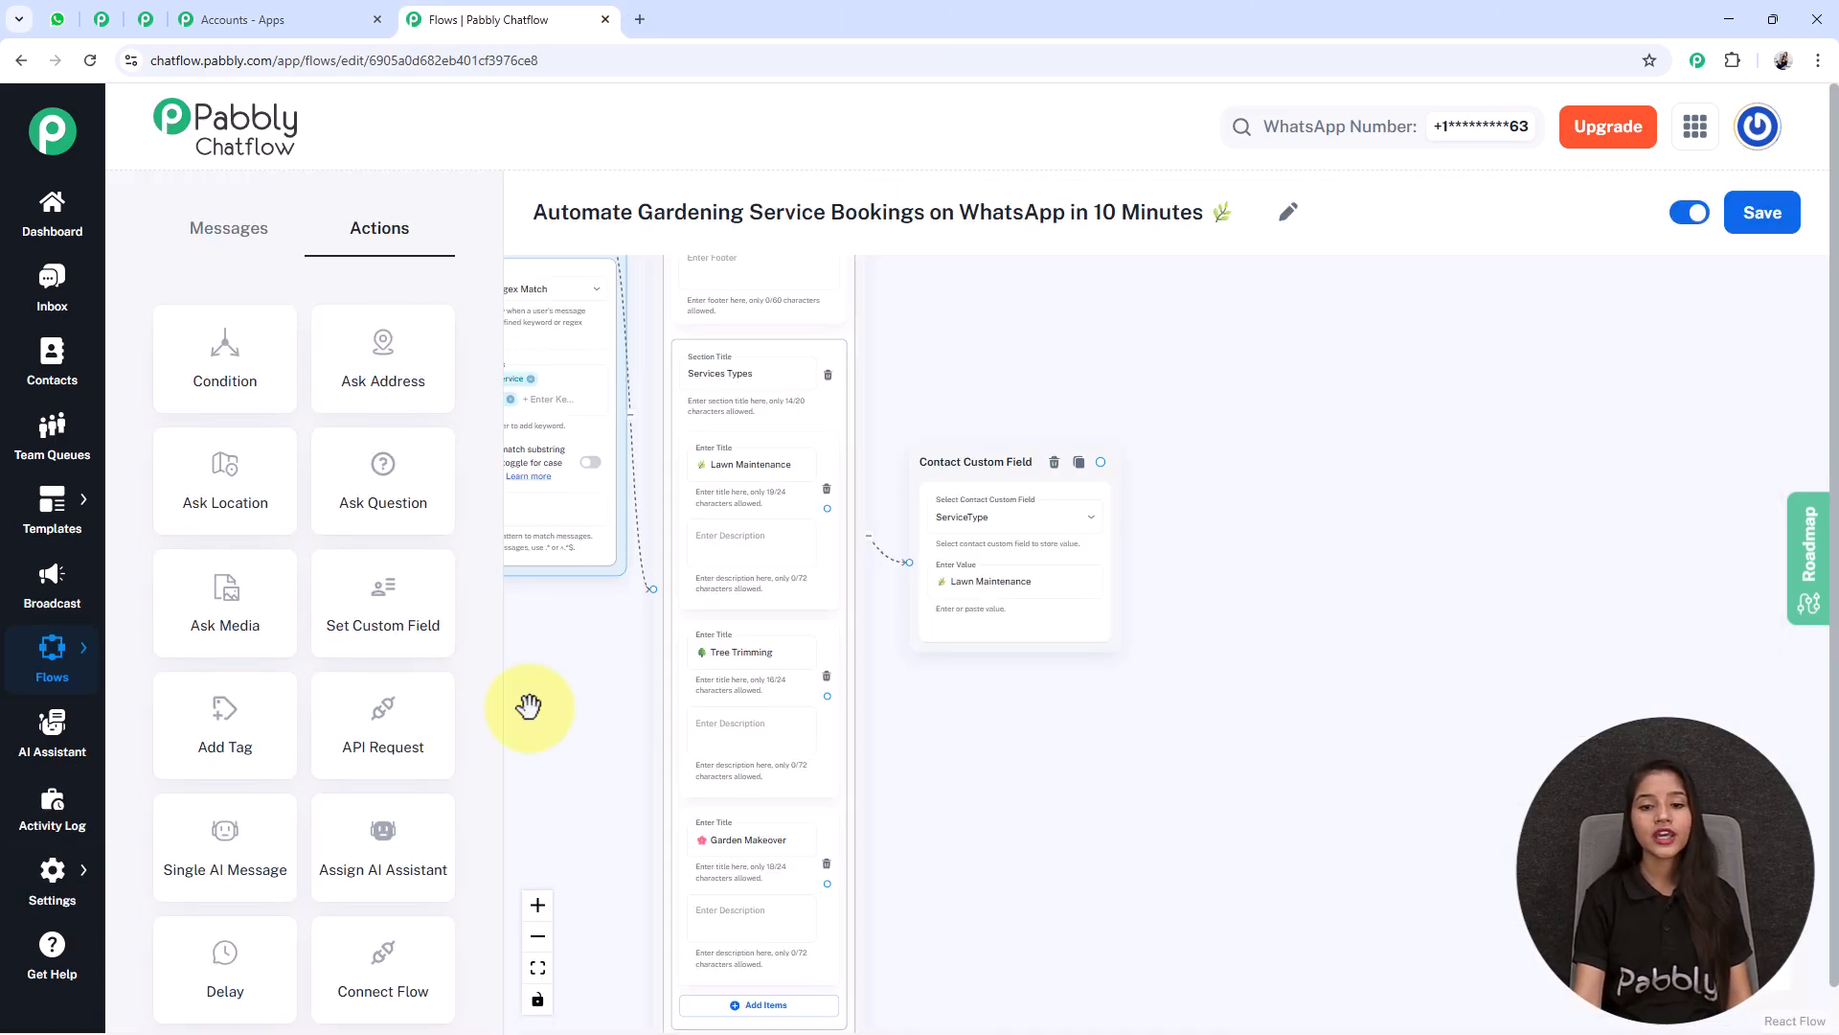
# - Add two Contact Custom Field nodes storing Tree Trimming and Garden Makeover in ServiceType, connected to their matching list items
pyautogui.scroll(-3, 948, 767)
pyautogui.click(878, 438)
pyautogui.moveTo(879, 438); pyautogui.dragTo(878, 393)
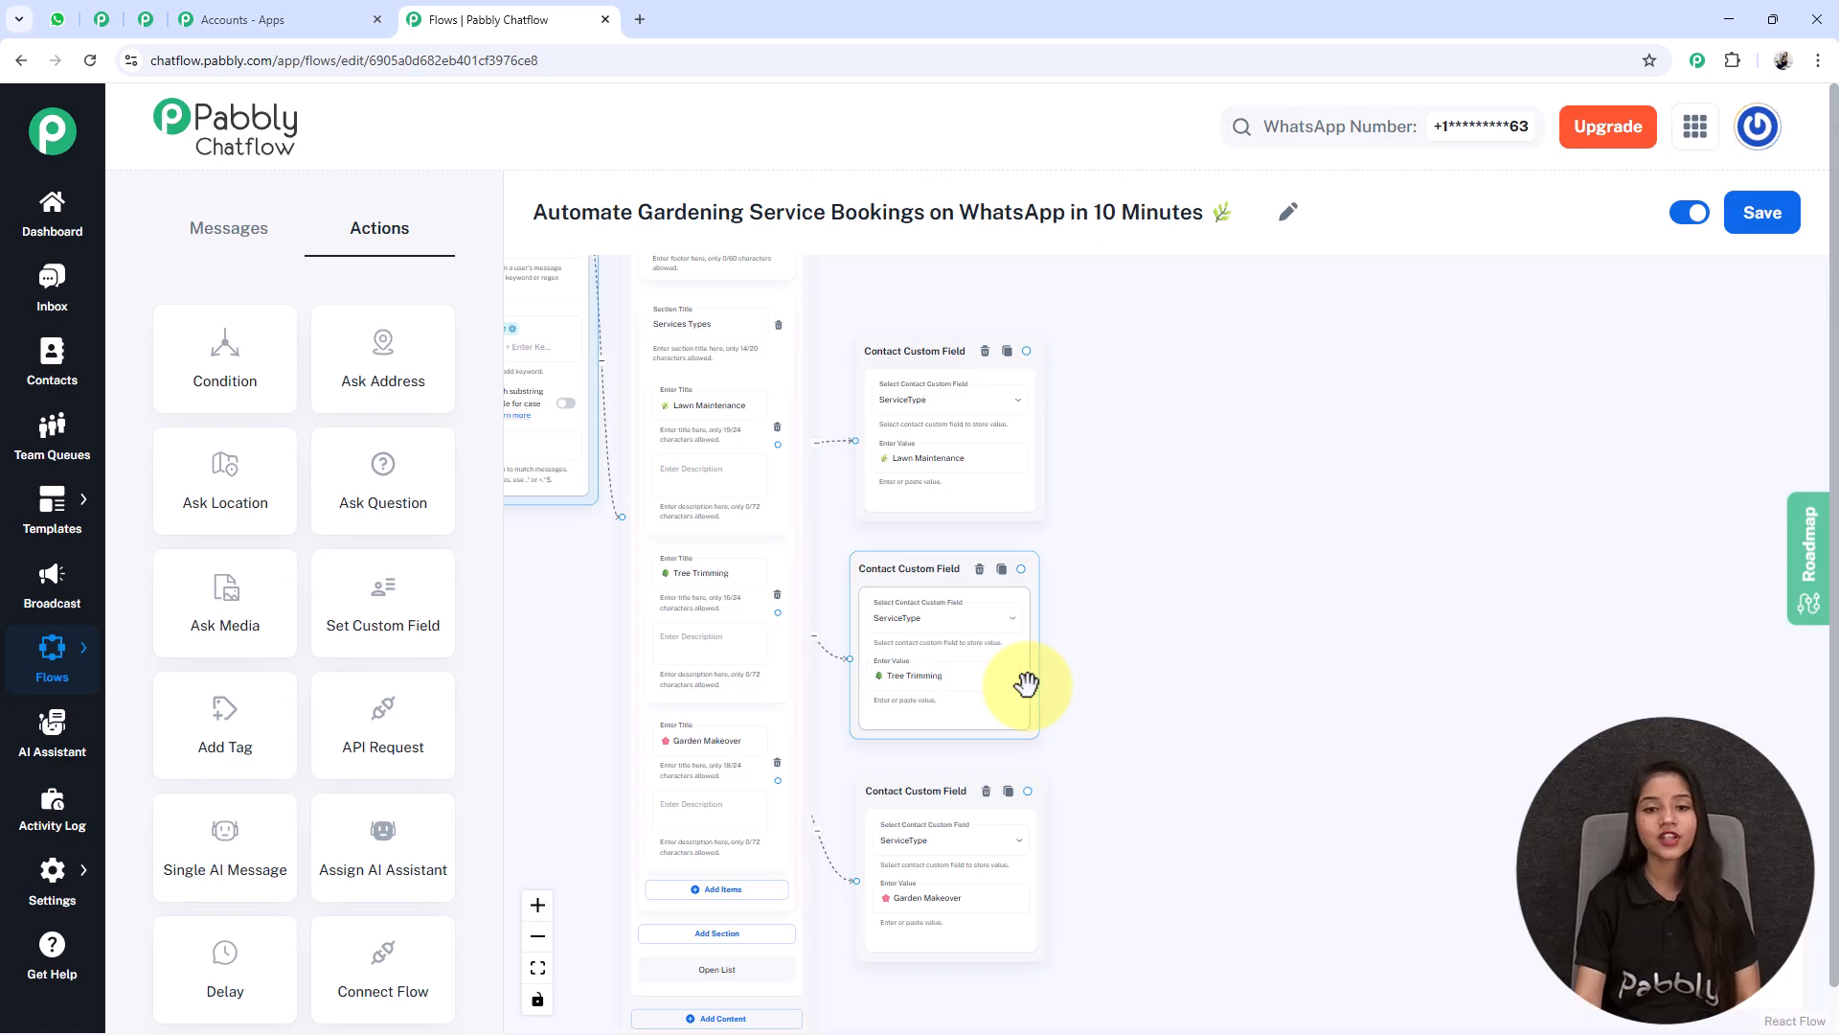
pyautogui.scroll(2, 1026, 683)
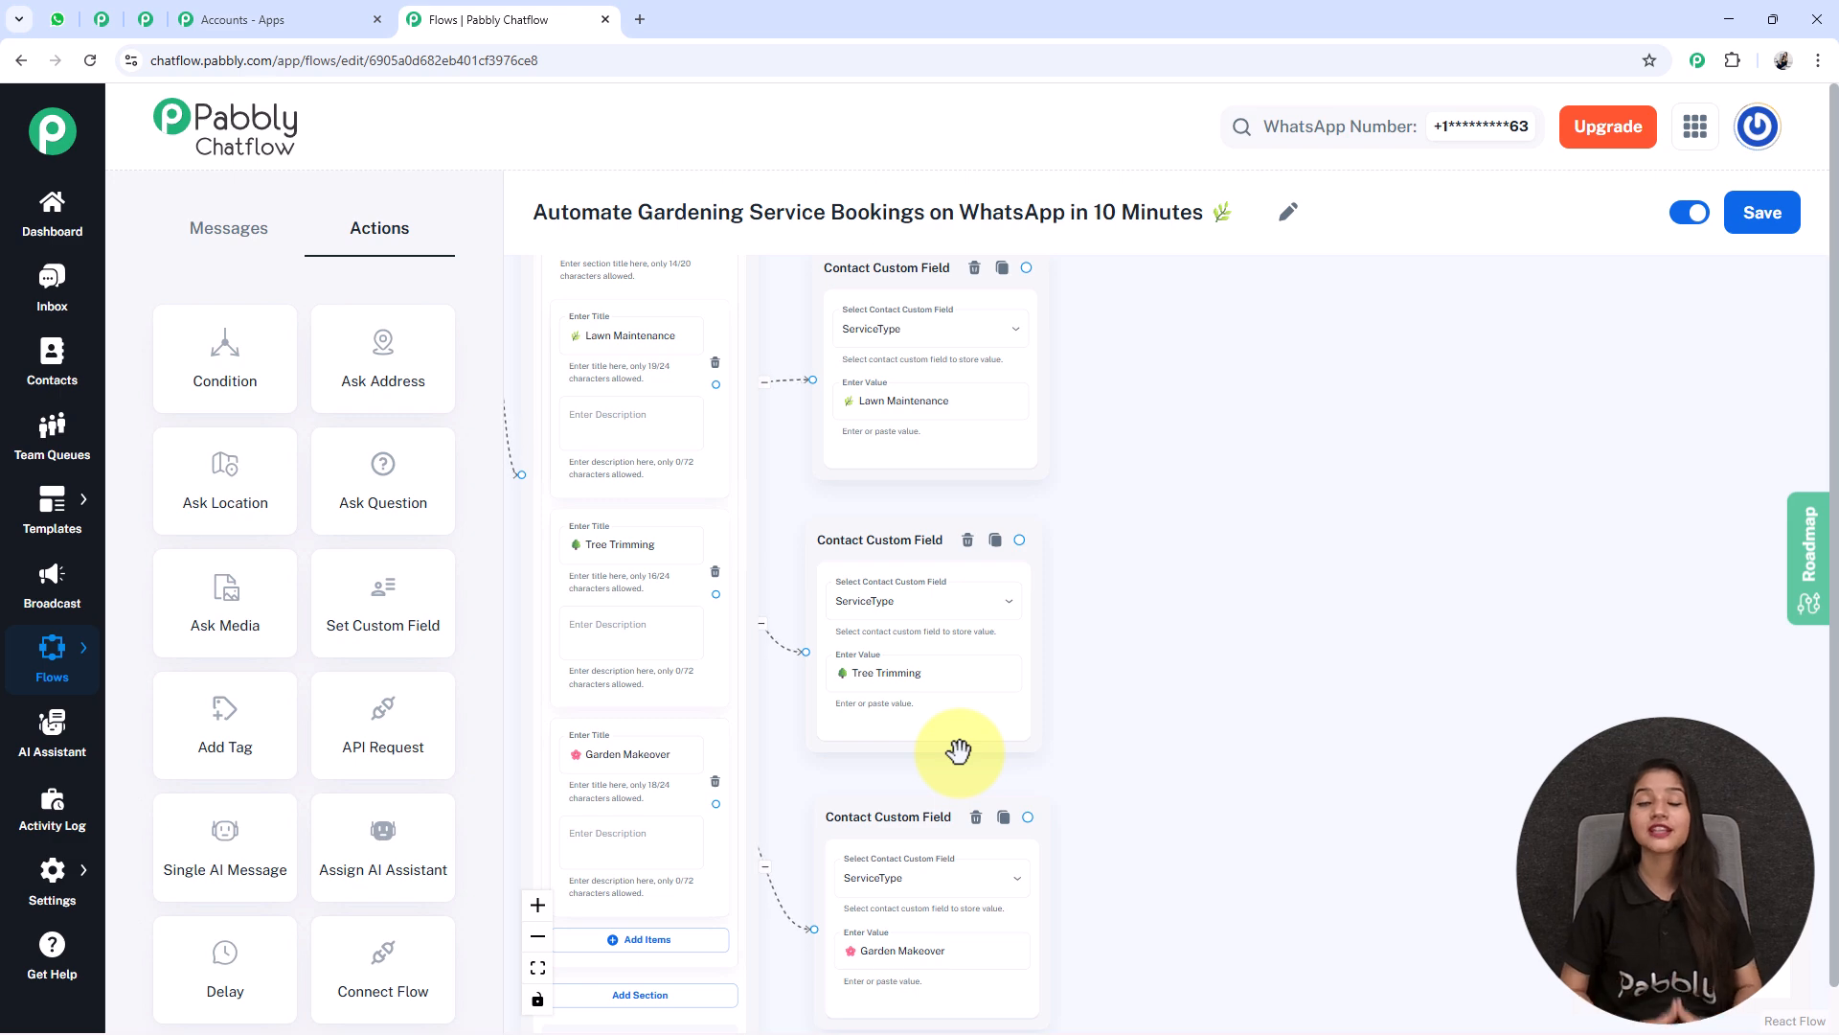
# - Add an Ask Question node with the message "*Great choice! Could you please share your location or address where the service is needed?* 📍"
pyautogui.scroll(-5, 958, 750)
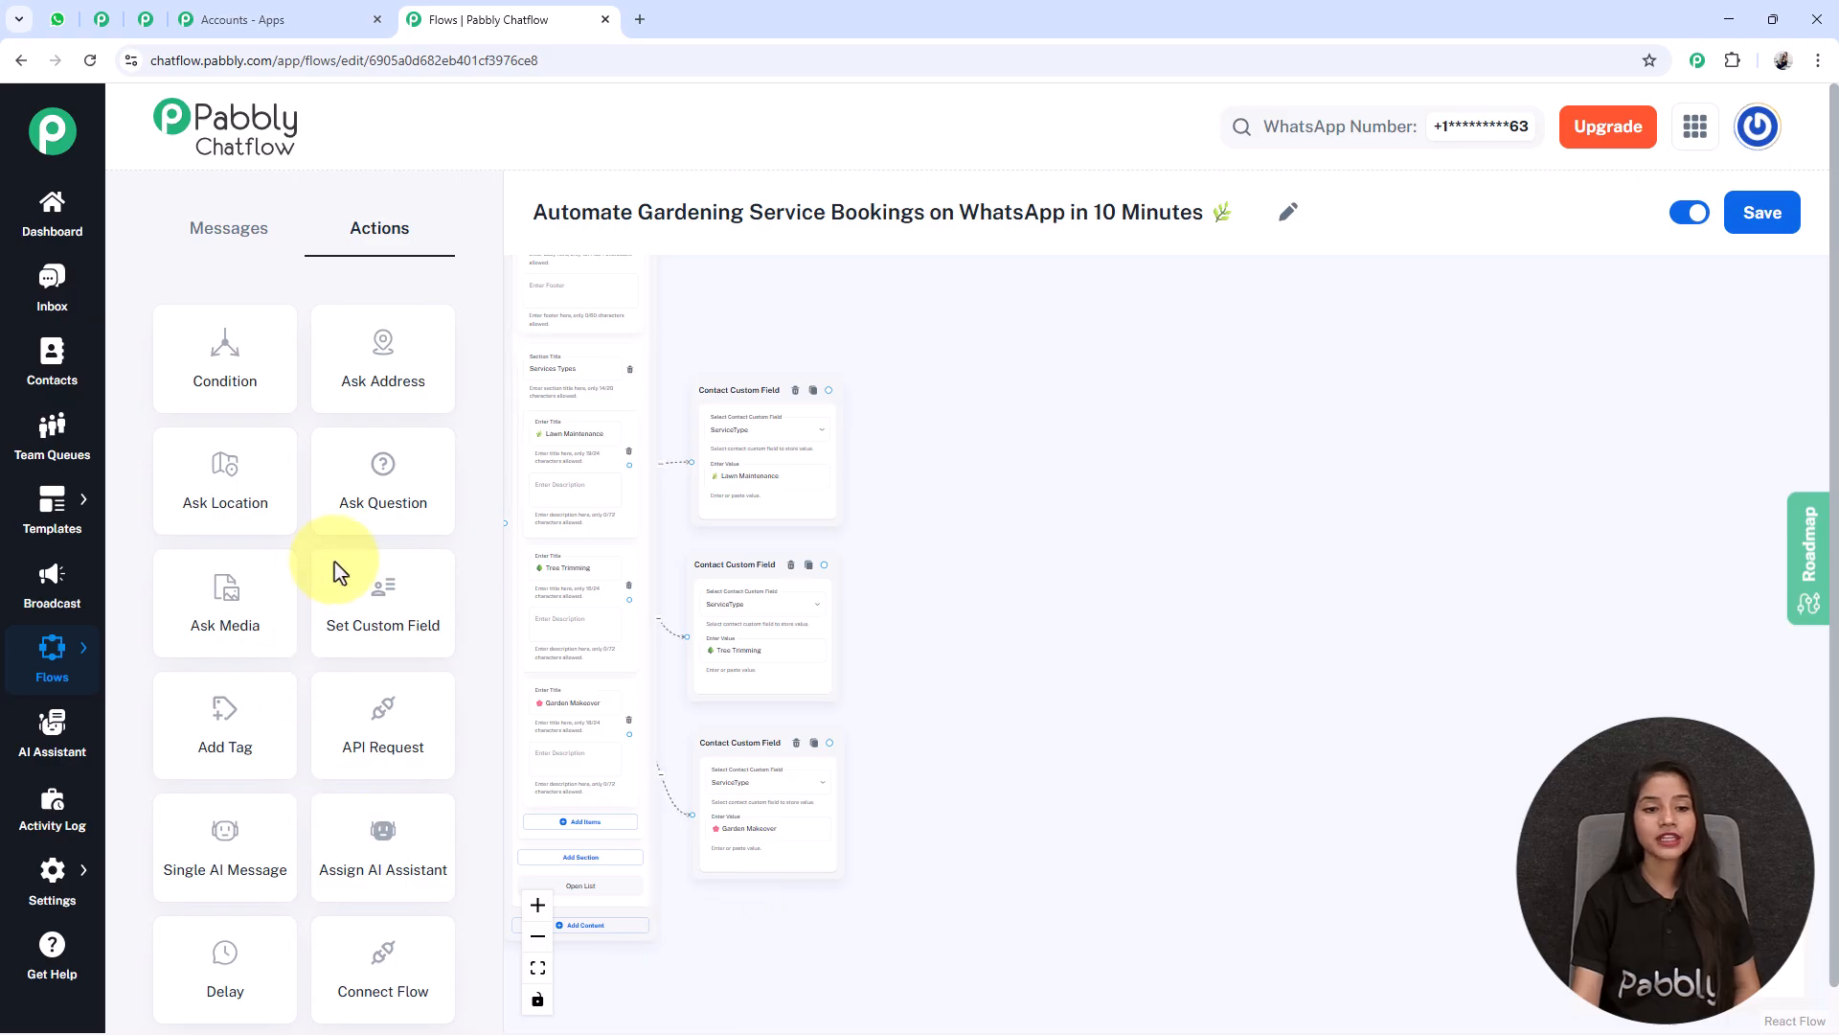
pyautogui.moveTo(361, 501); pyautogui.dragTo(843, 328)
pyautogui.moveTo(603, 262); pyautogui.dragTo(935, 494)
pyautogui.scroll(7, 939, 491)
pyautogui.moveTo(1423, 729); pyautogui.dragTo(1426, 491)
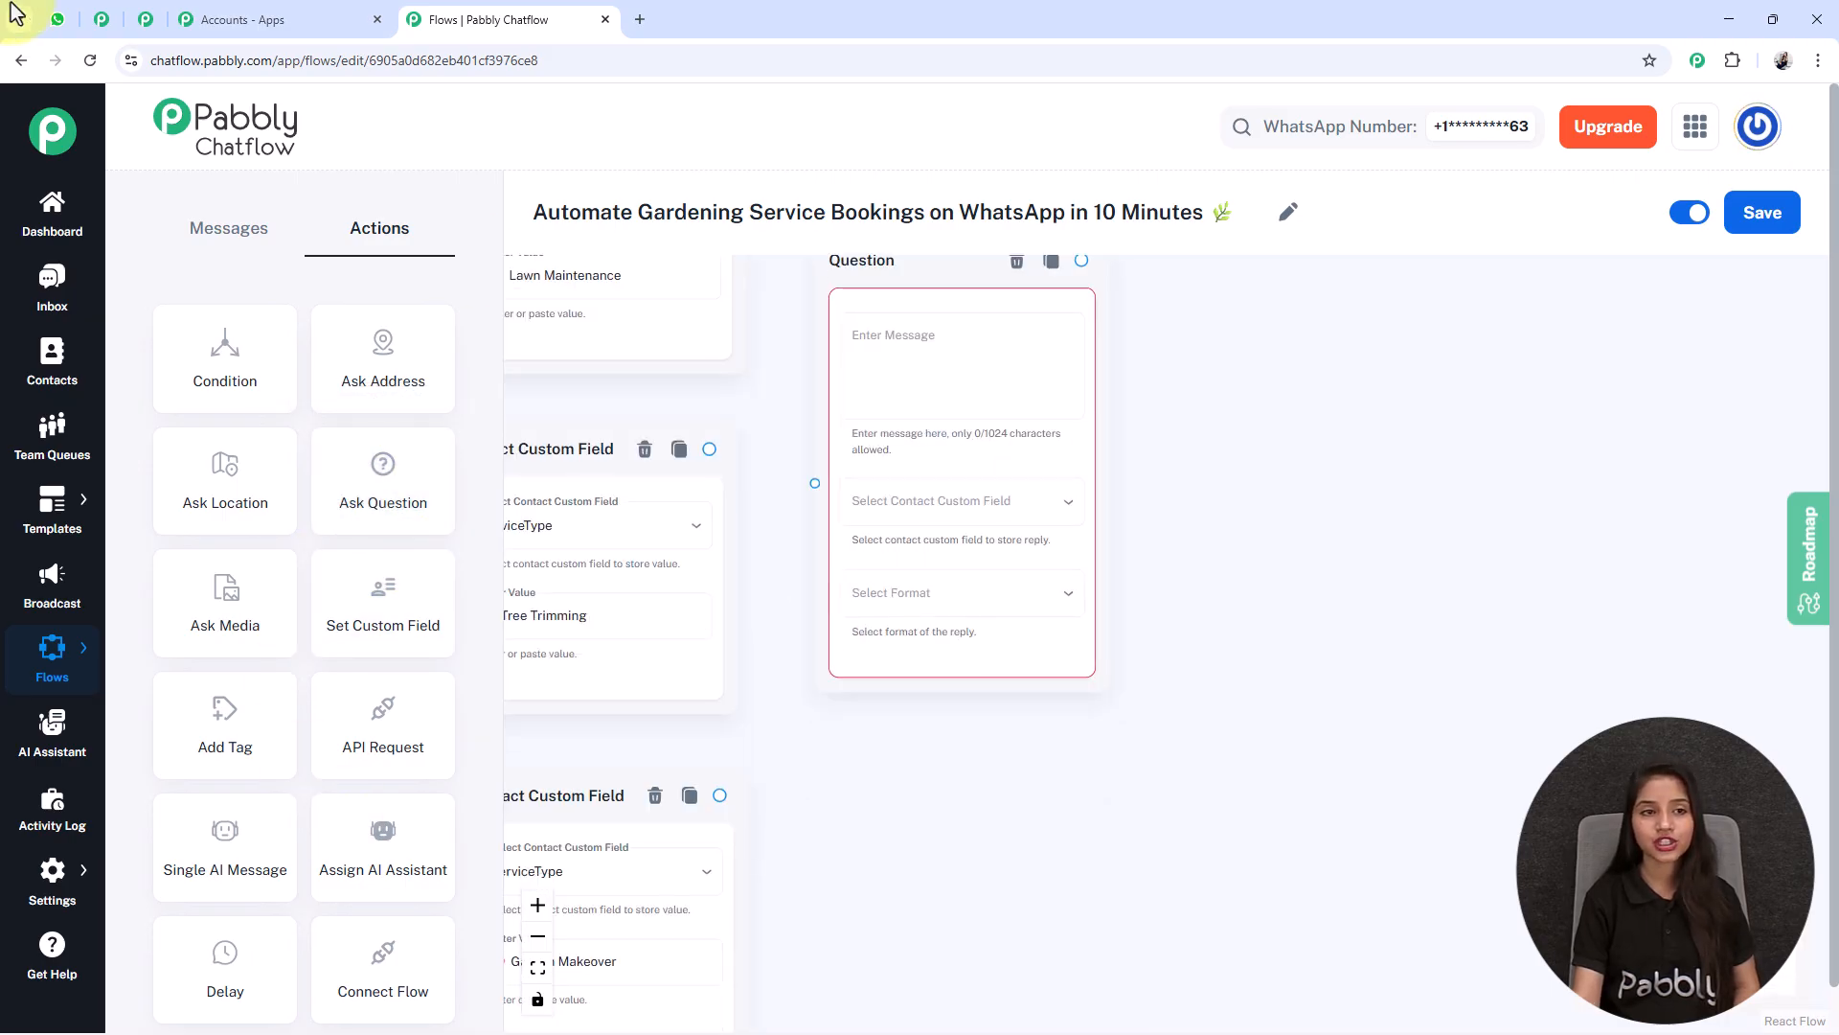
pyautogui.click(938, 401)
pyautogui.write('*Great choice! Could you please share your location or address where the service is needed?* 📍')
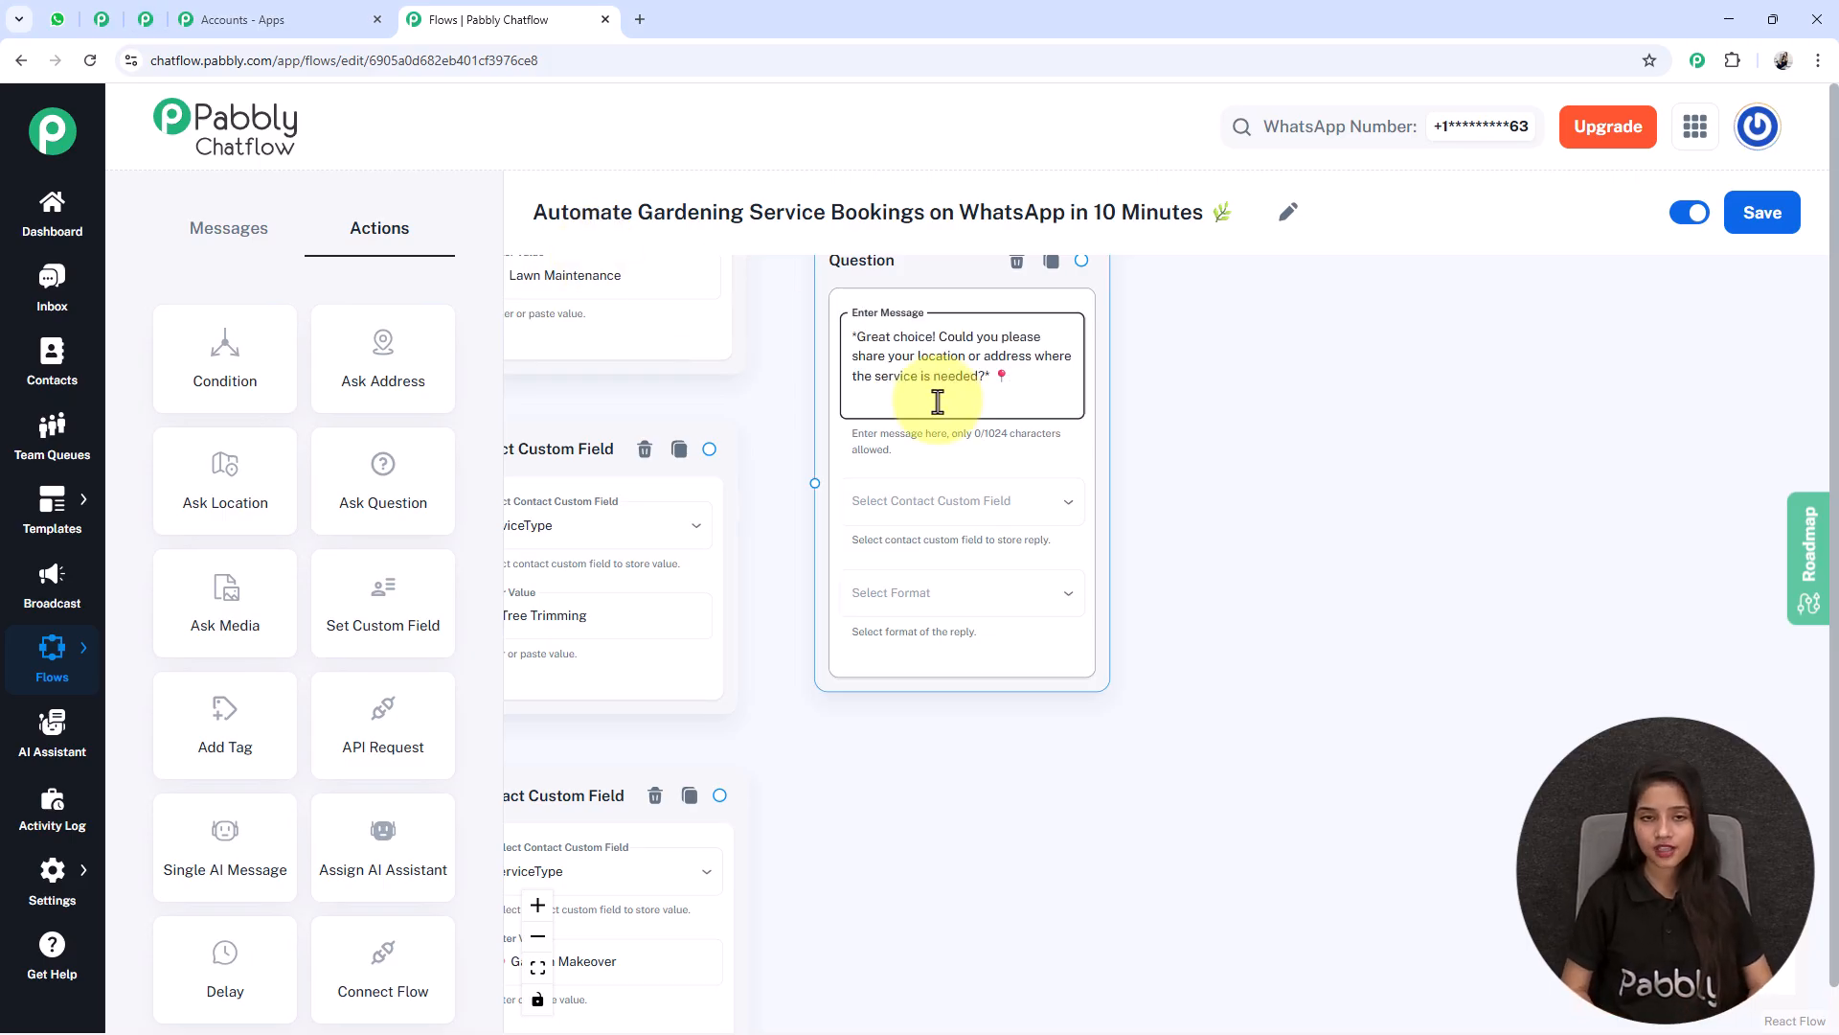
# - Store the location question's reply in the Address custom field and set its reply format to Any
pyautogui.click(969, 522)
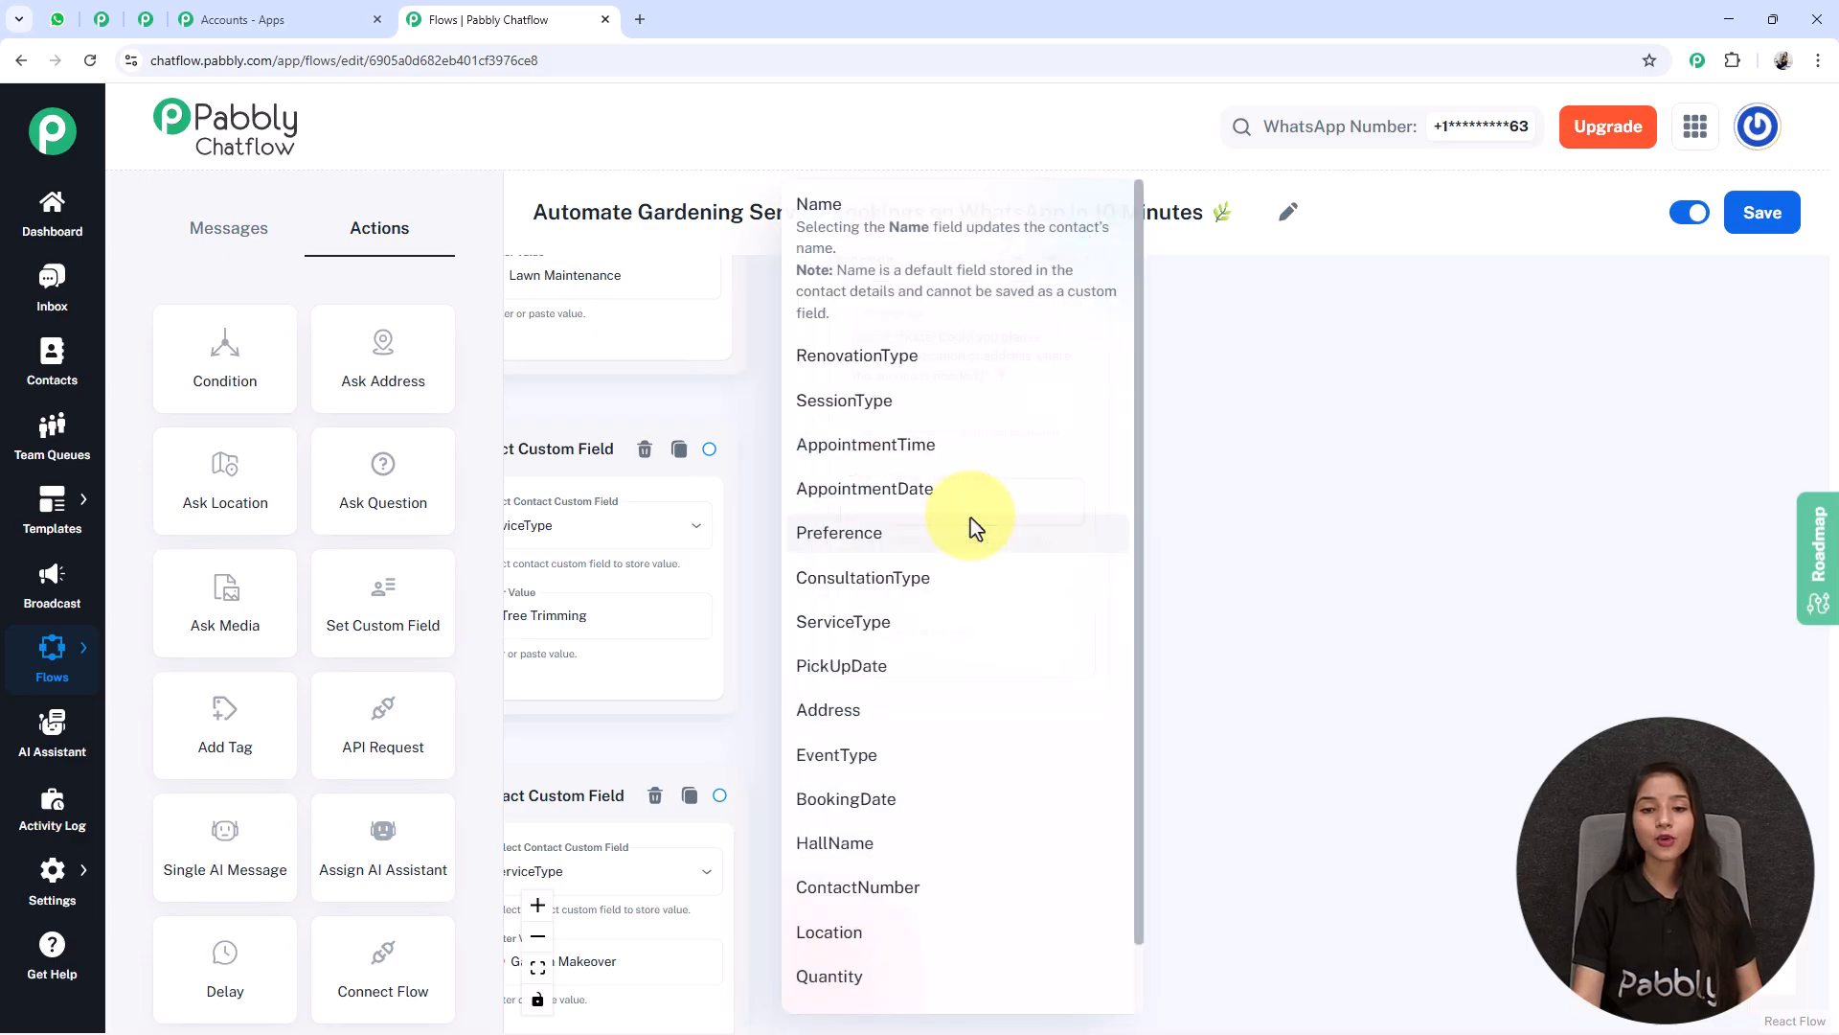
pyautogui.scroll(-1, 829, 728)
pyautogui.click(842, 645)
pyautogui.click(1022, 595)
pyautogui.click(891, 636)
# - Connect all three Contact Custom Field nodes to the location question
pyautogui.scroll(-3, 1350, 541)
pyautogui.moveTo(1111, 805); pyautogui.dragTo(1088, 919)
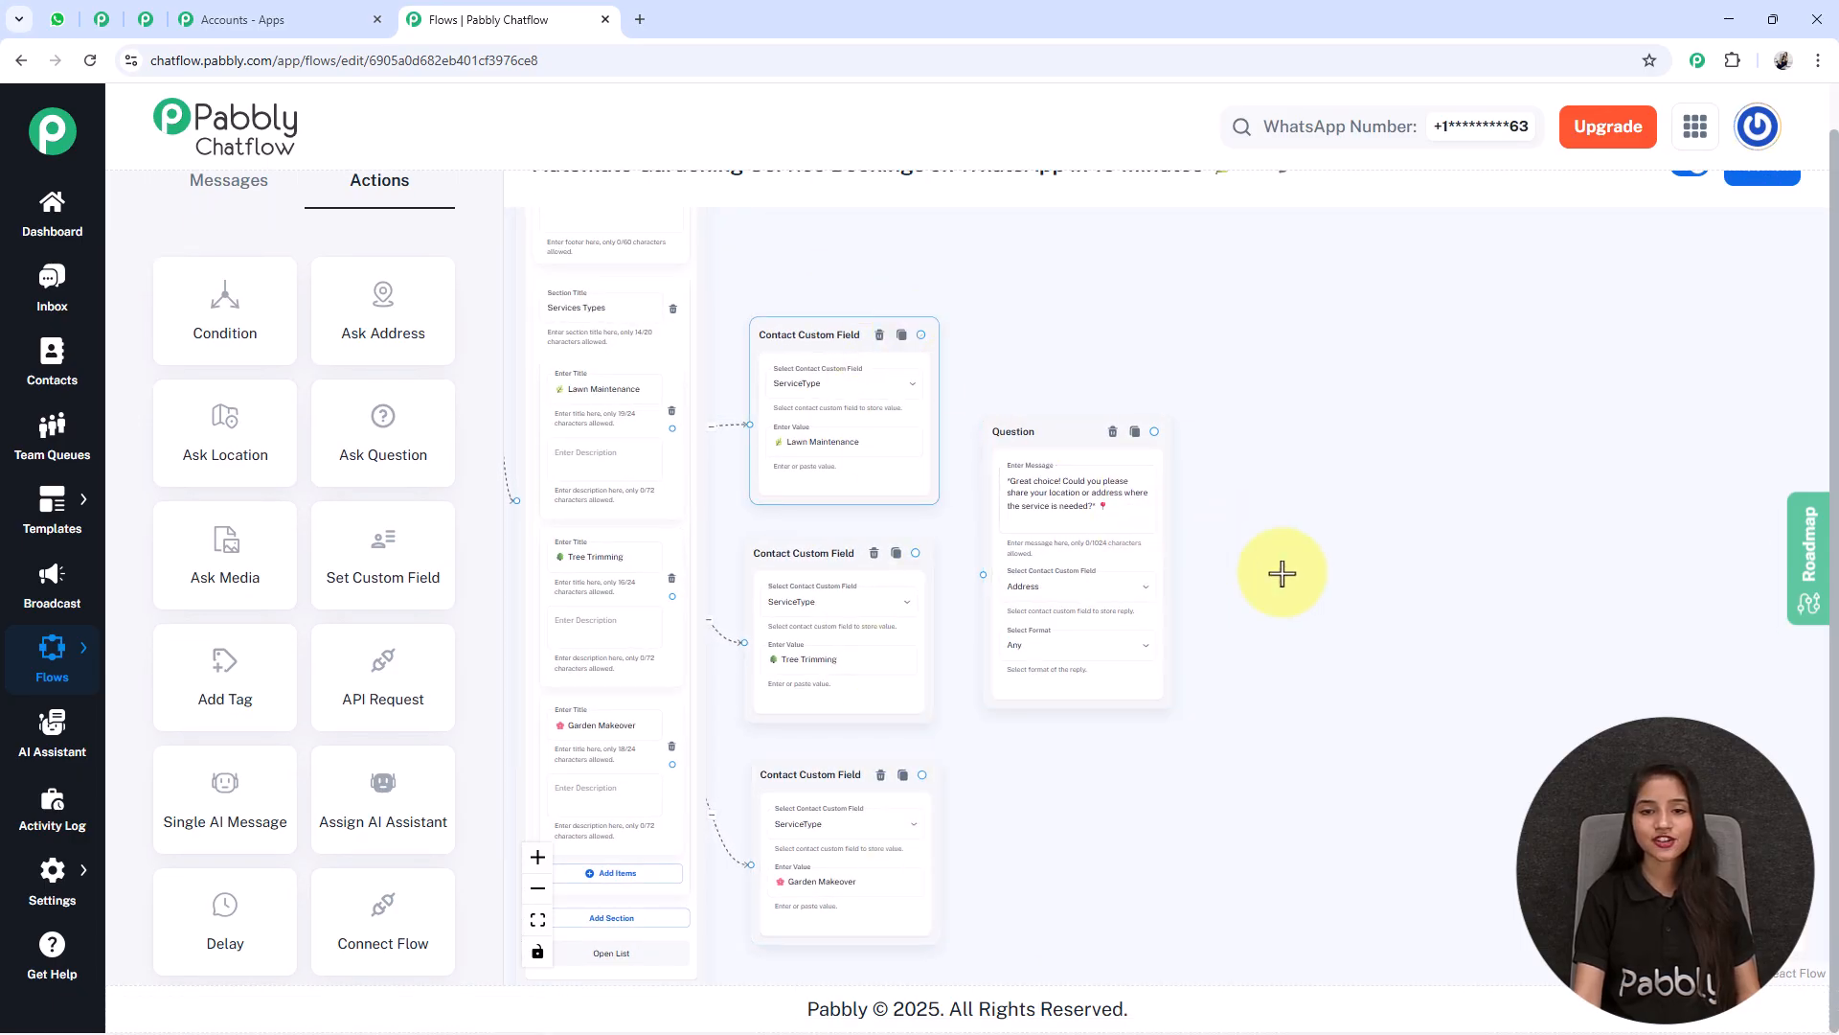
pyautogui.scroll(-3, 1365, 637)
pyautogui.moveTo(1344, 644); pyautogui.dragTo(1120, 664)
pyautogui.scroll(5, 1068, 657)
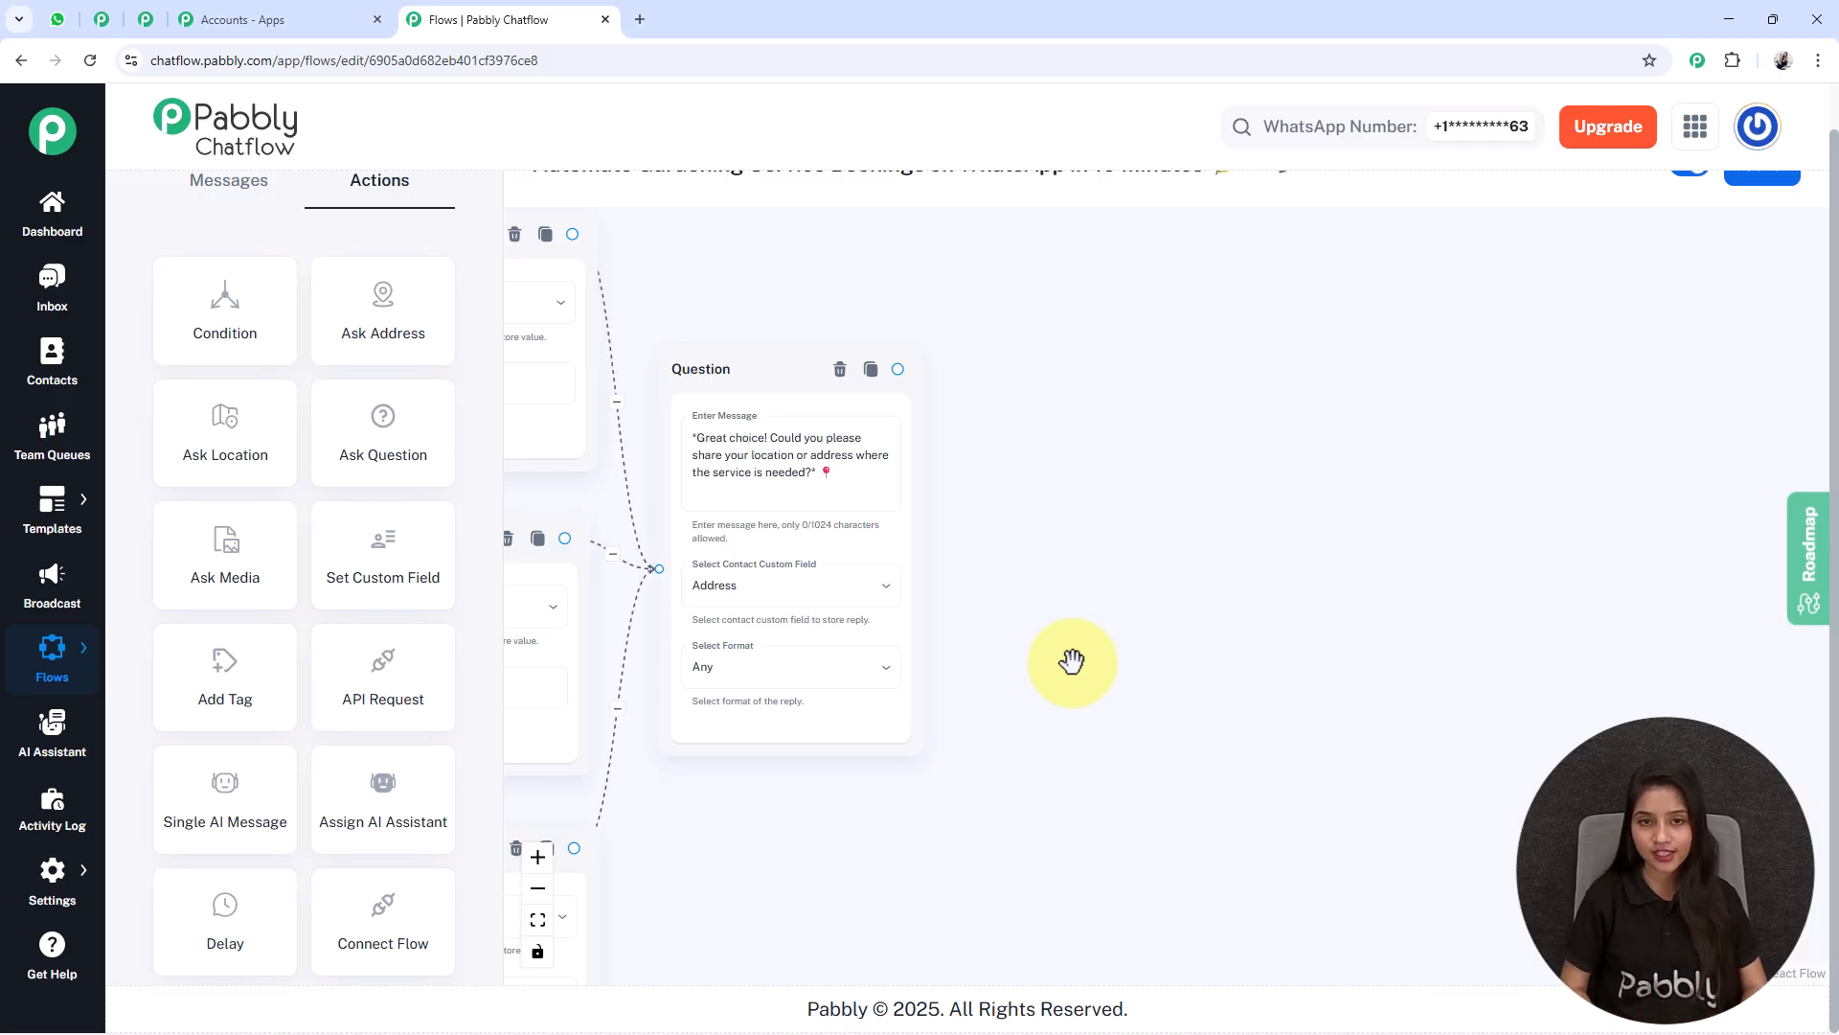
# - Add three question nodes for visit date, full name and contact number, stored in BookingDate (Date), FullName (Text) and ContactNumber (Number, min 111111111, max 99999999)
pyautogui.scroll(1, 401, 360)
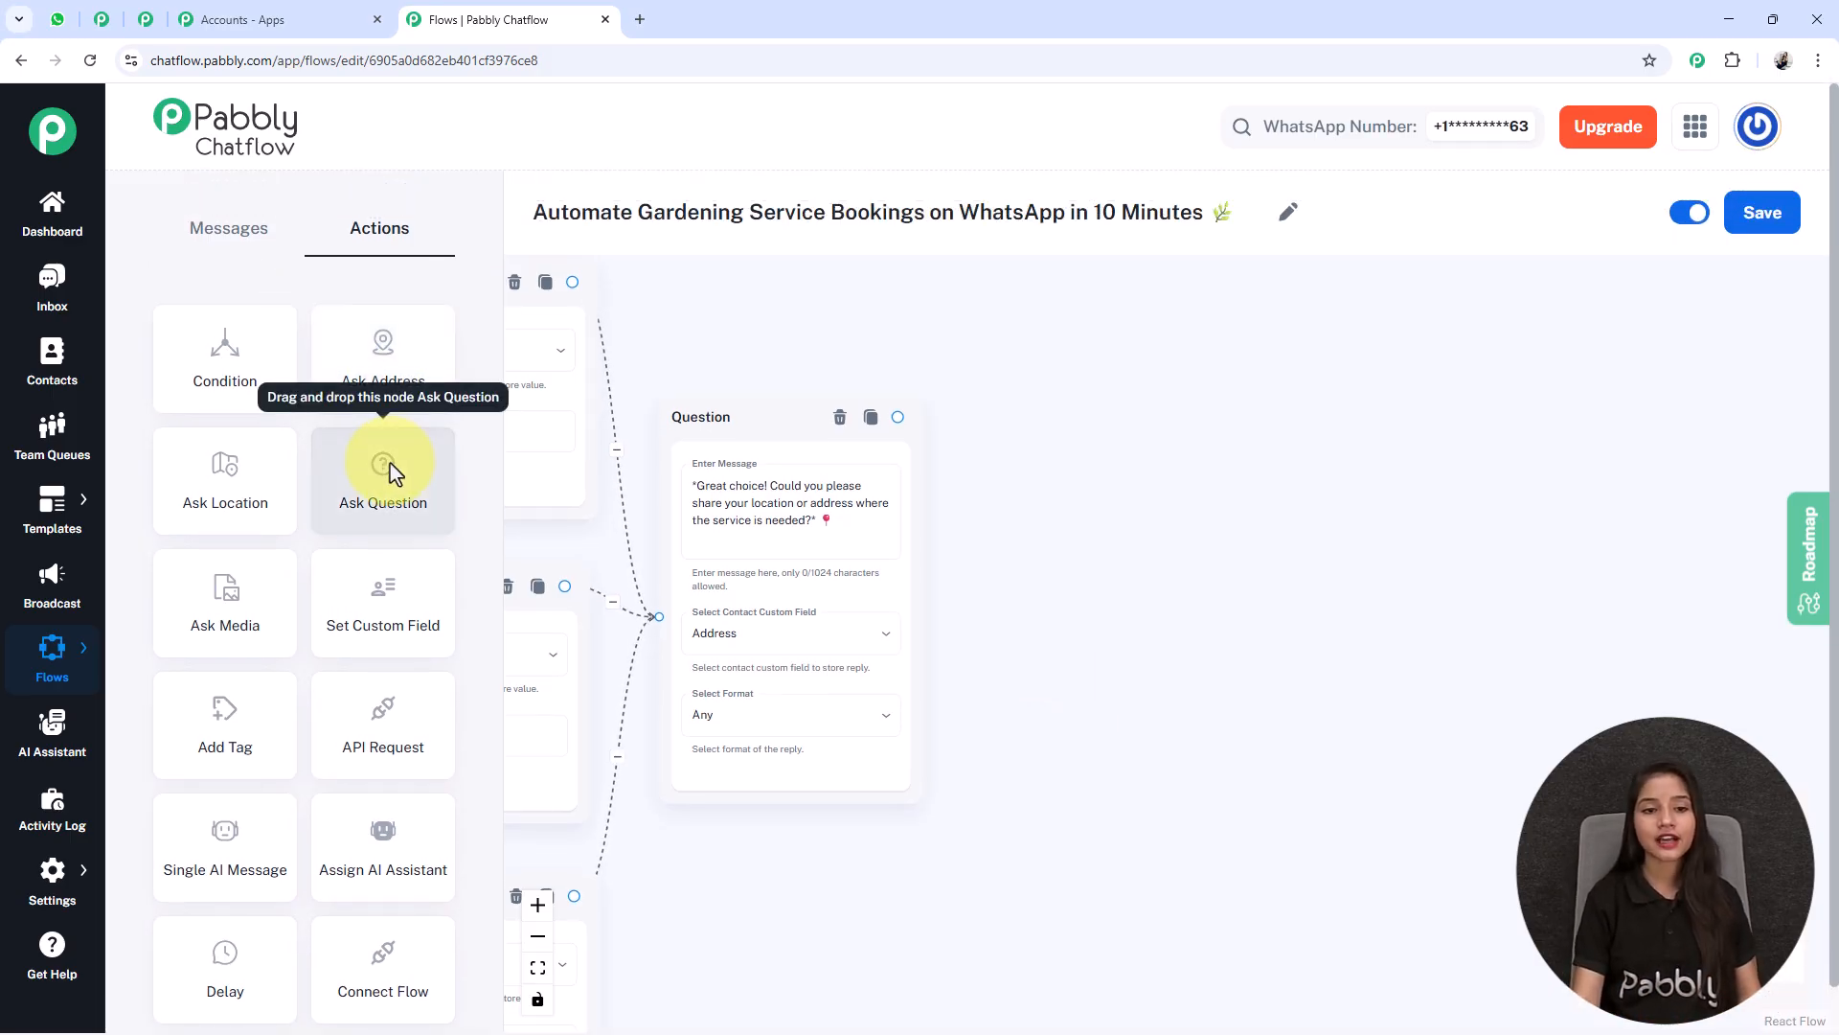
pyautogui.moveTo(434, 513); pyautogui.dragTo(1552, 613)
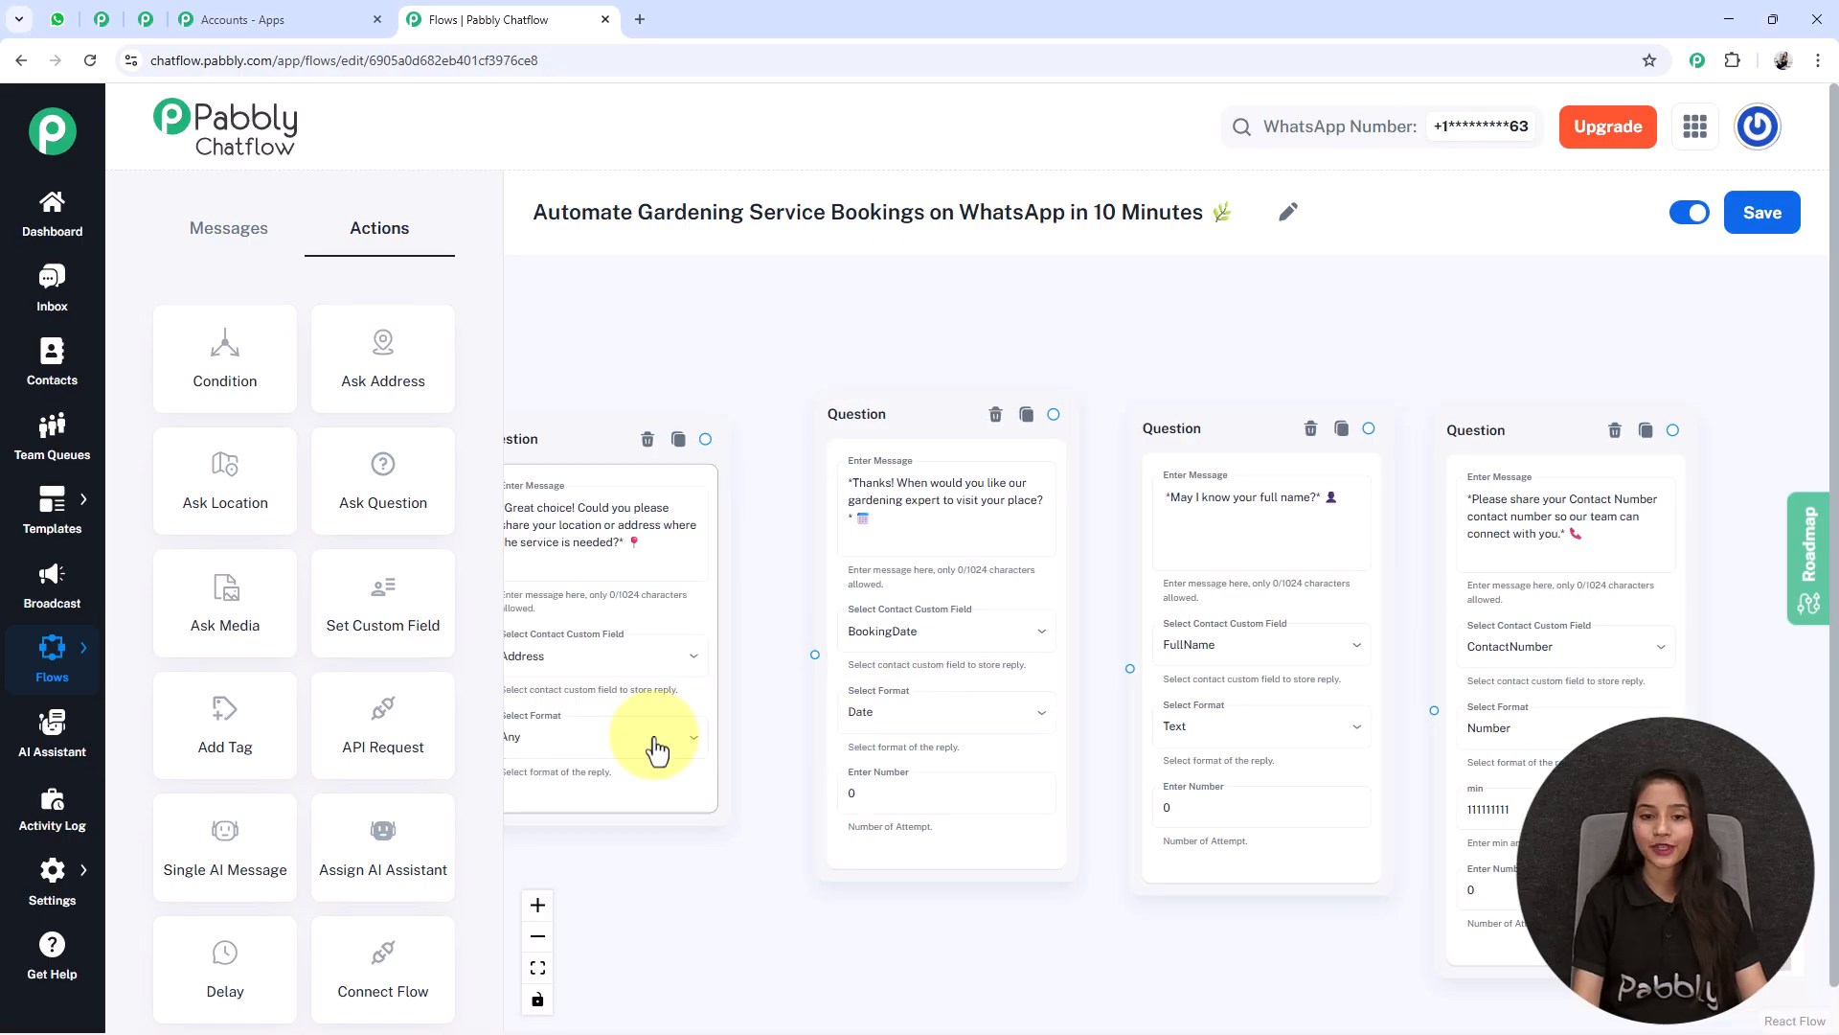
# - Try 1 as the number of attempts on the visit date question, and set it back to 0
pyautogui.click(906, 793)
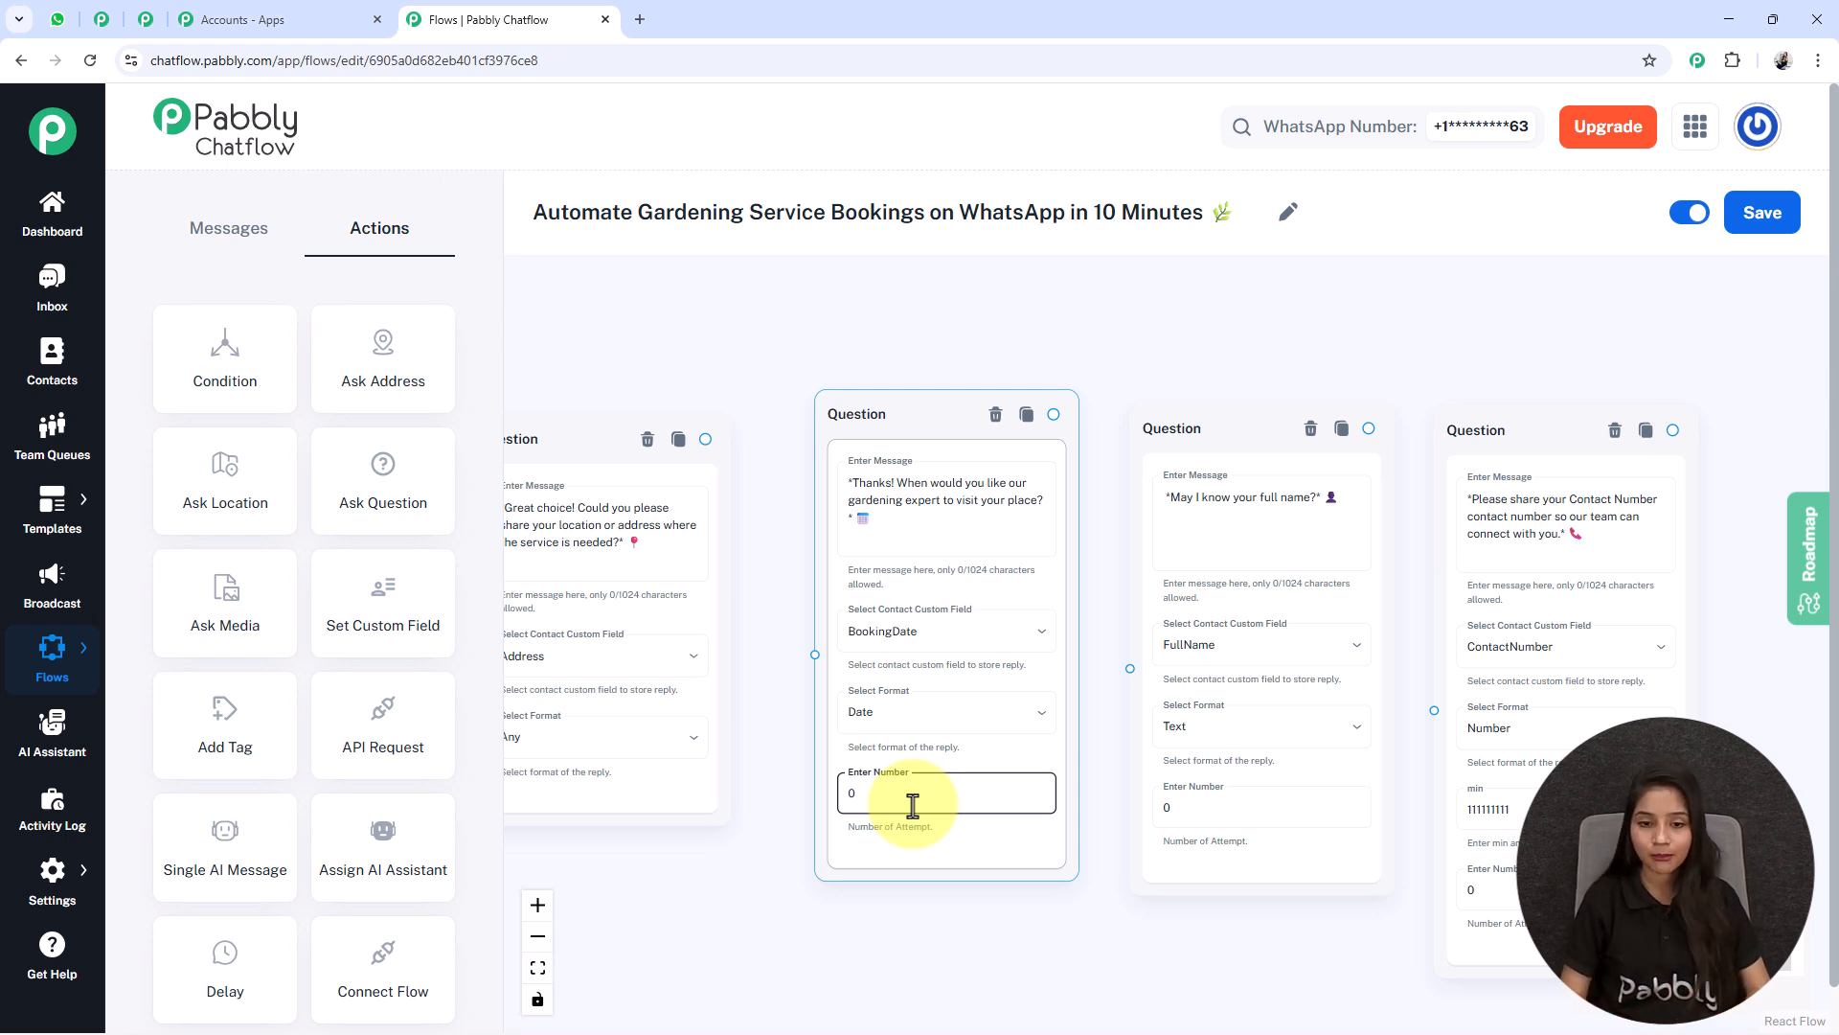
pyautogui.write('1')
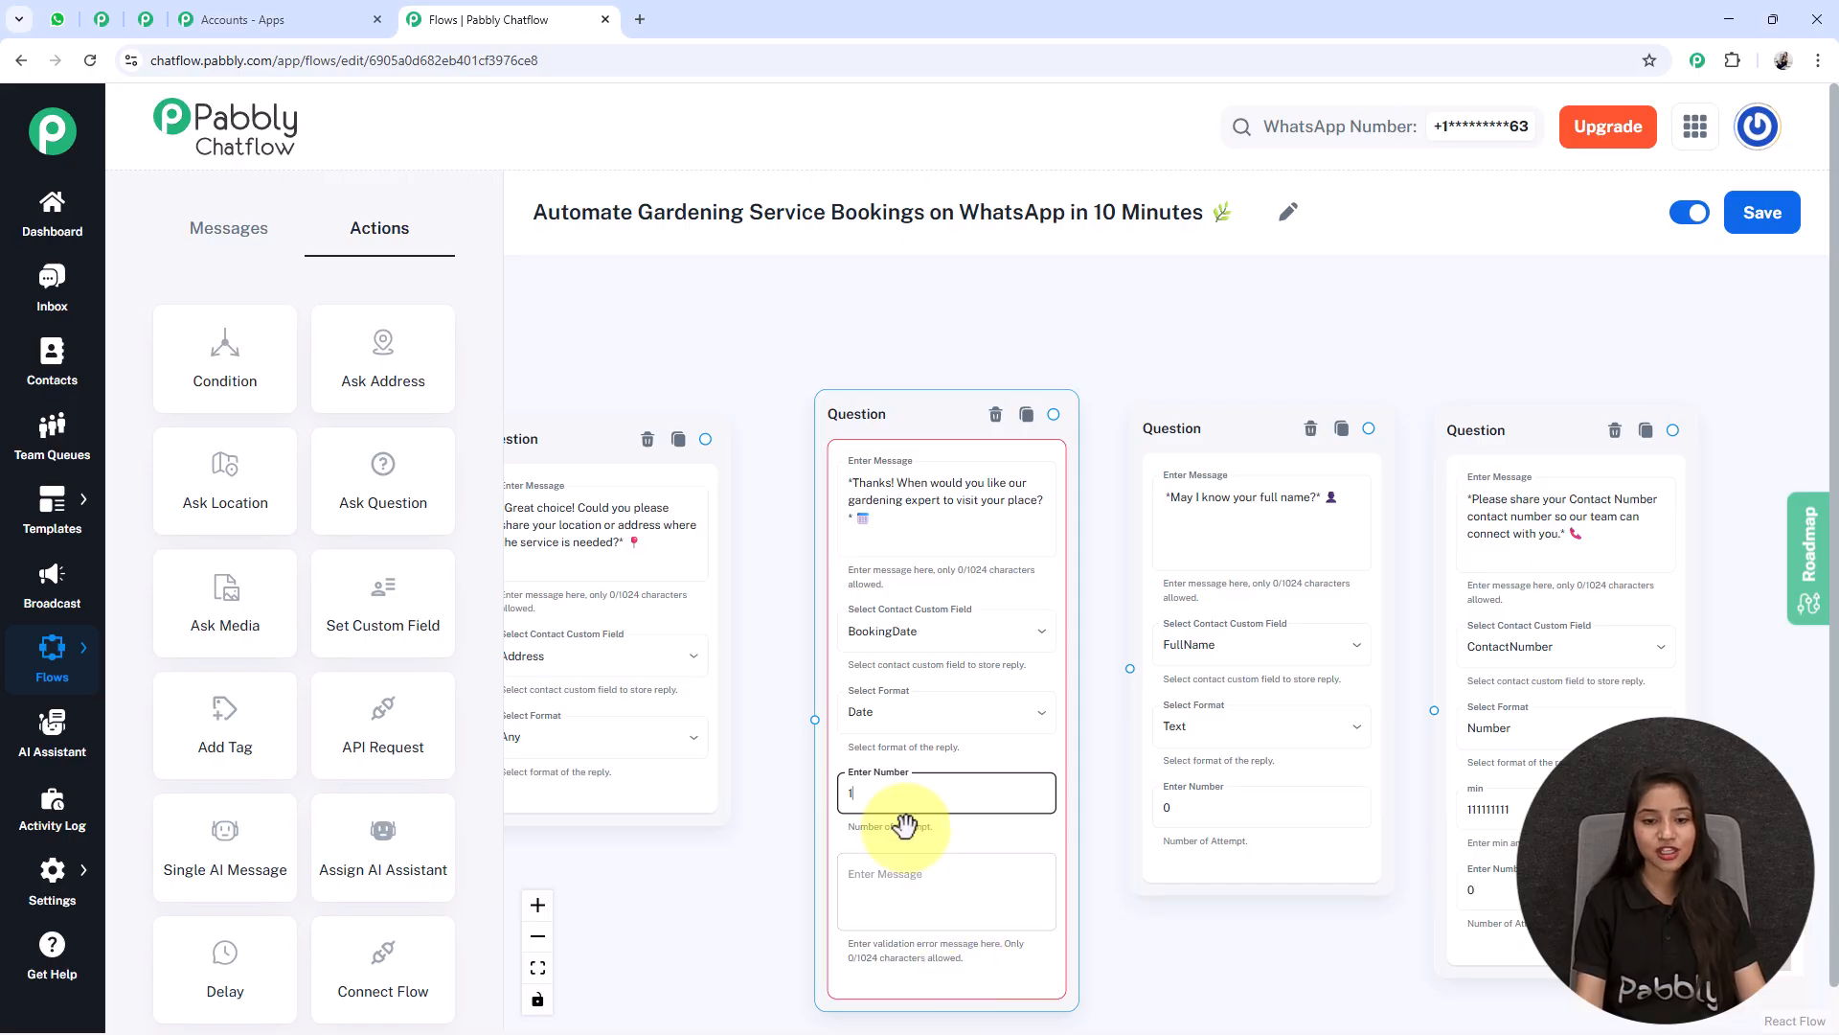
pyautogui.press('BackSpace')
pyautogui.write('0')
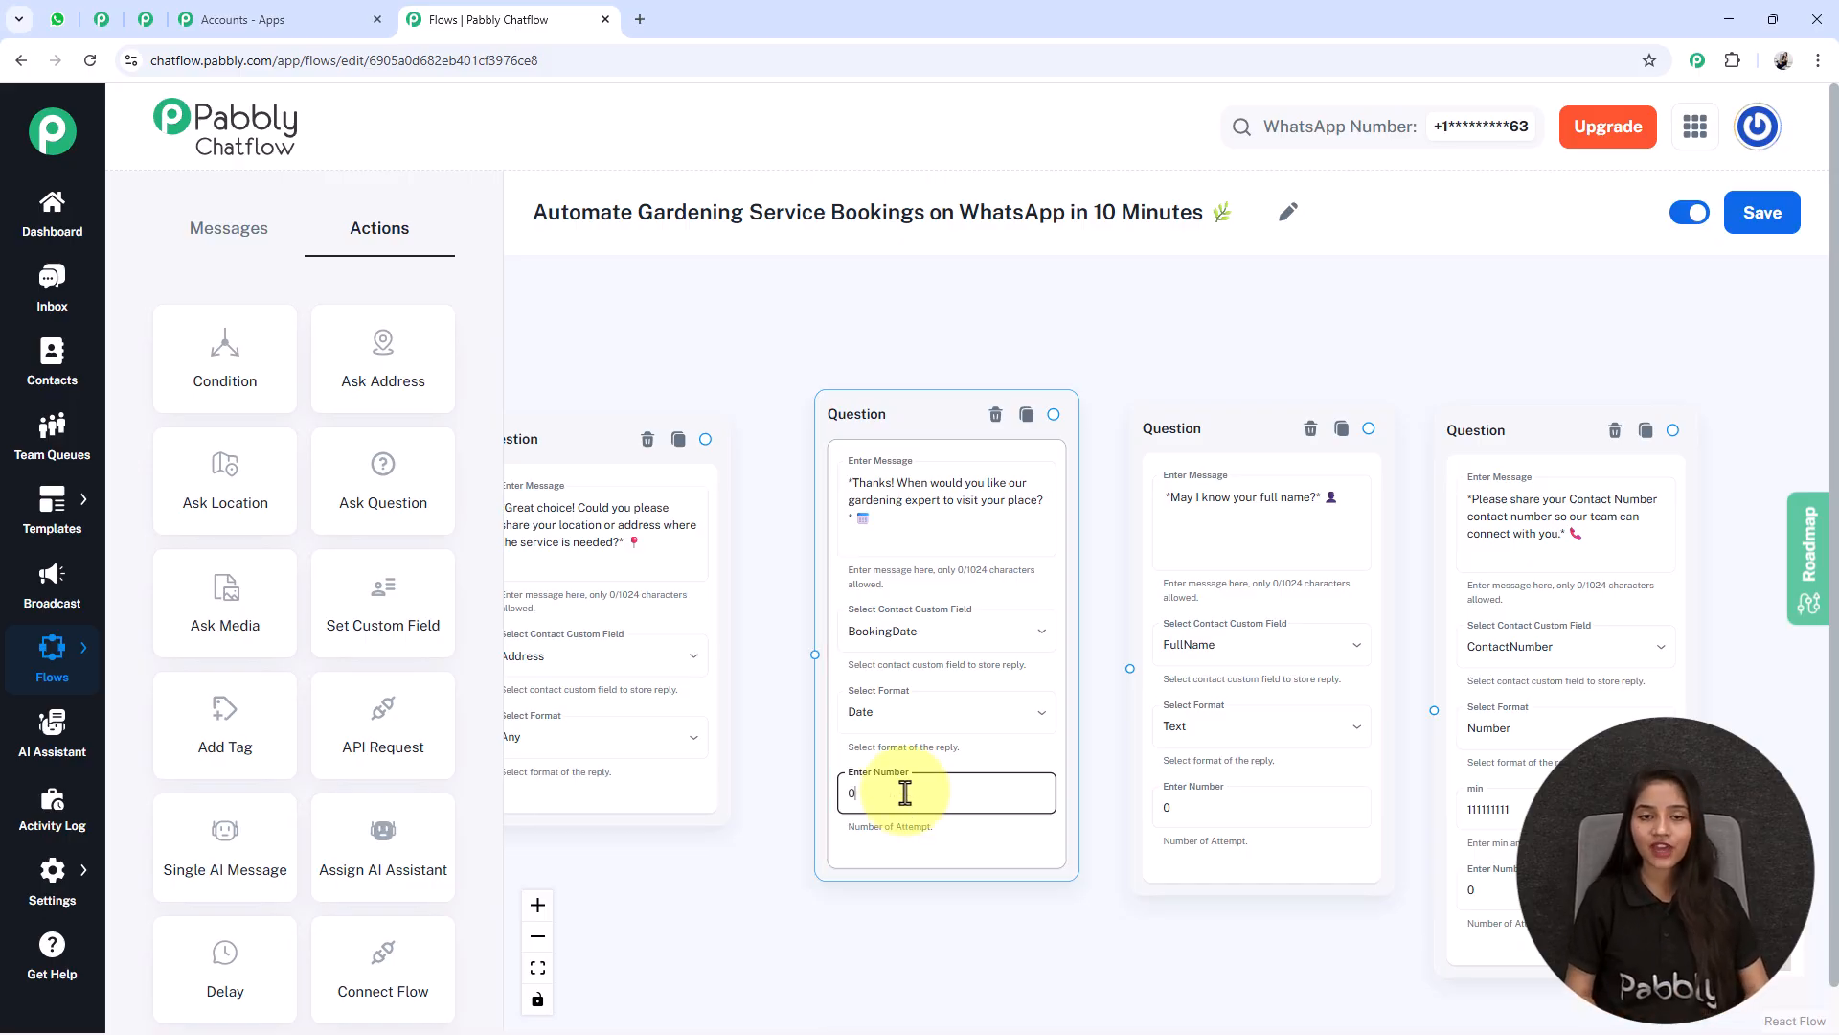
# - Examine the custom field, reply format and limits set in the full name and contact number questions
pyautogui.moveTo(1058, 926); pyautogui.dragTo(751, 915)
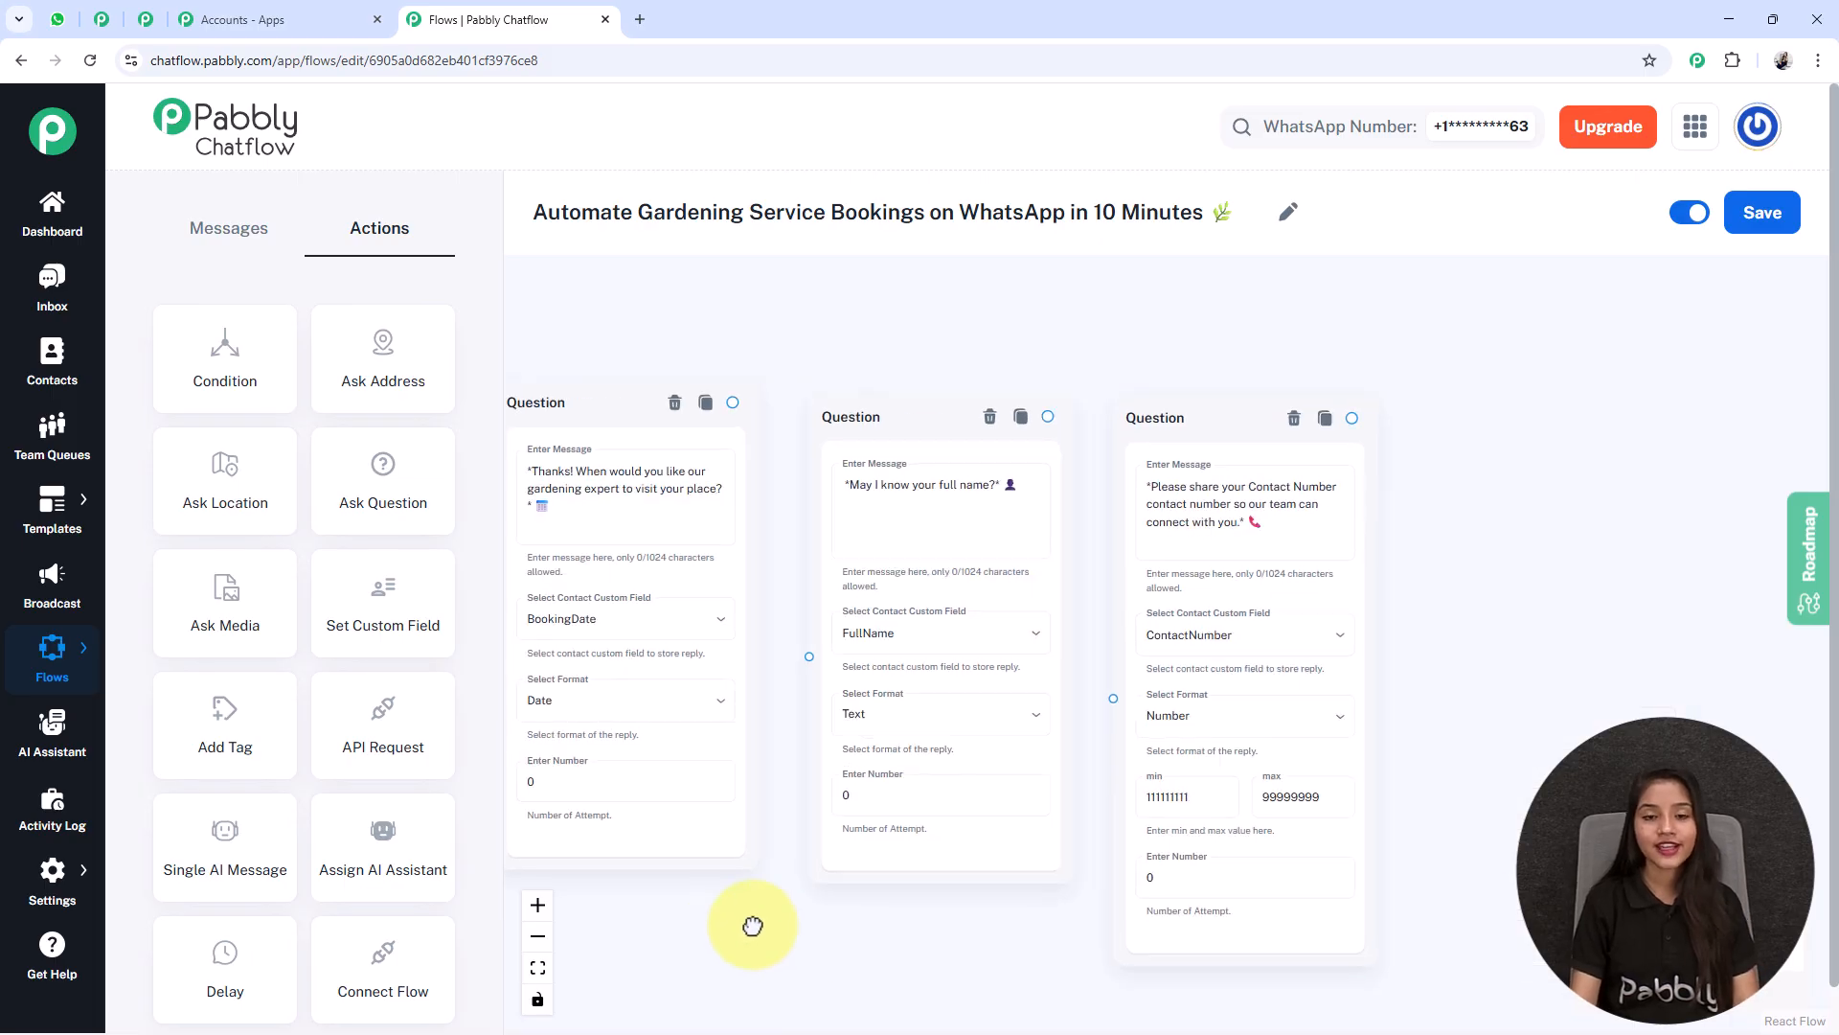
pyautogui.click(825, 537)
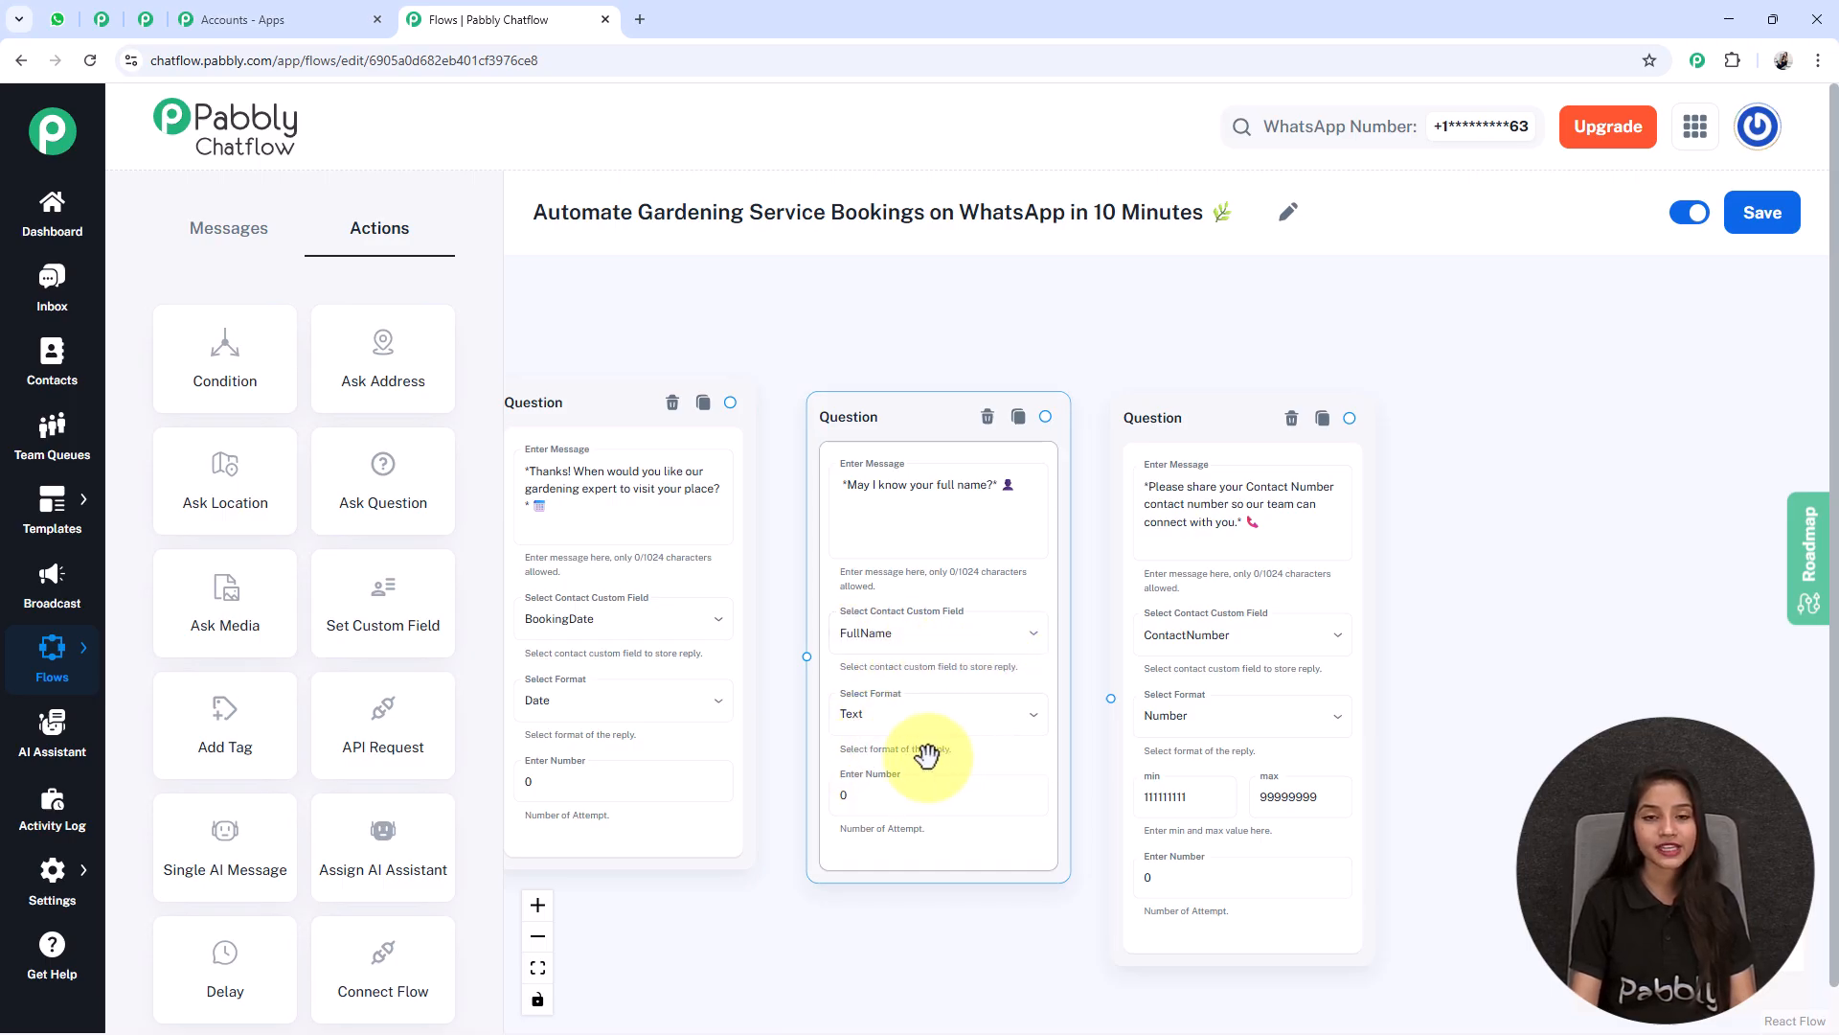
pyautogui.scroll(3, 1316, 552)
pyautogui.moveTo(1443, 593)
pyautogui.mouseDown()
pyautogui.moveTo(1316, 551)
pyautogui.moveTo(1277, 563)
pyautogui.mouseUp()
pyautogui.scroll(-3, 1316, 552)
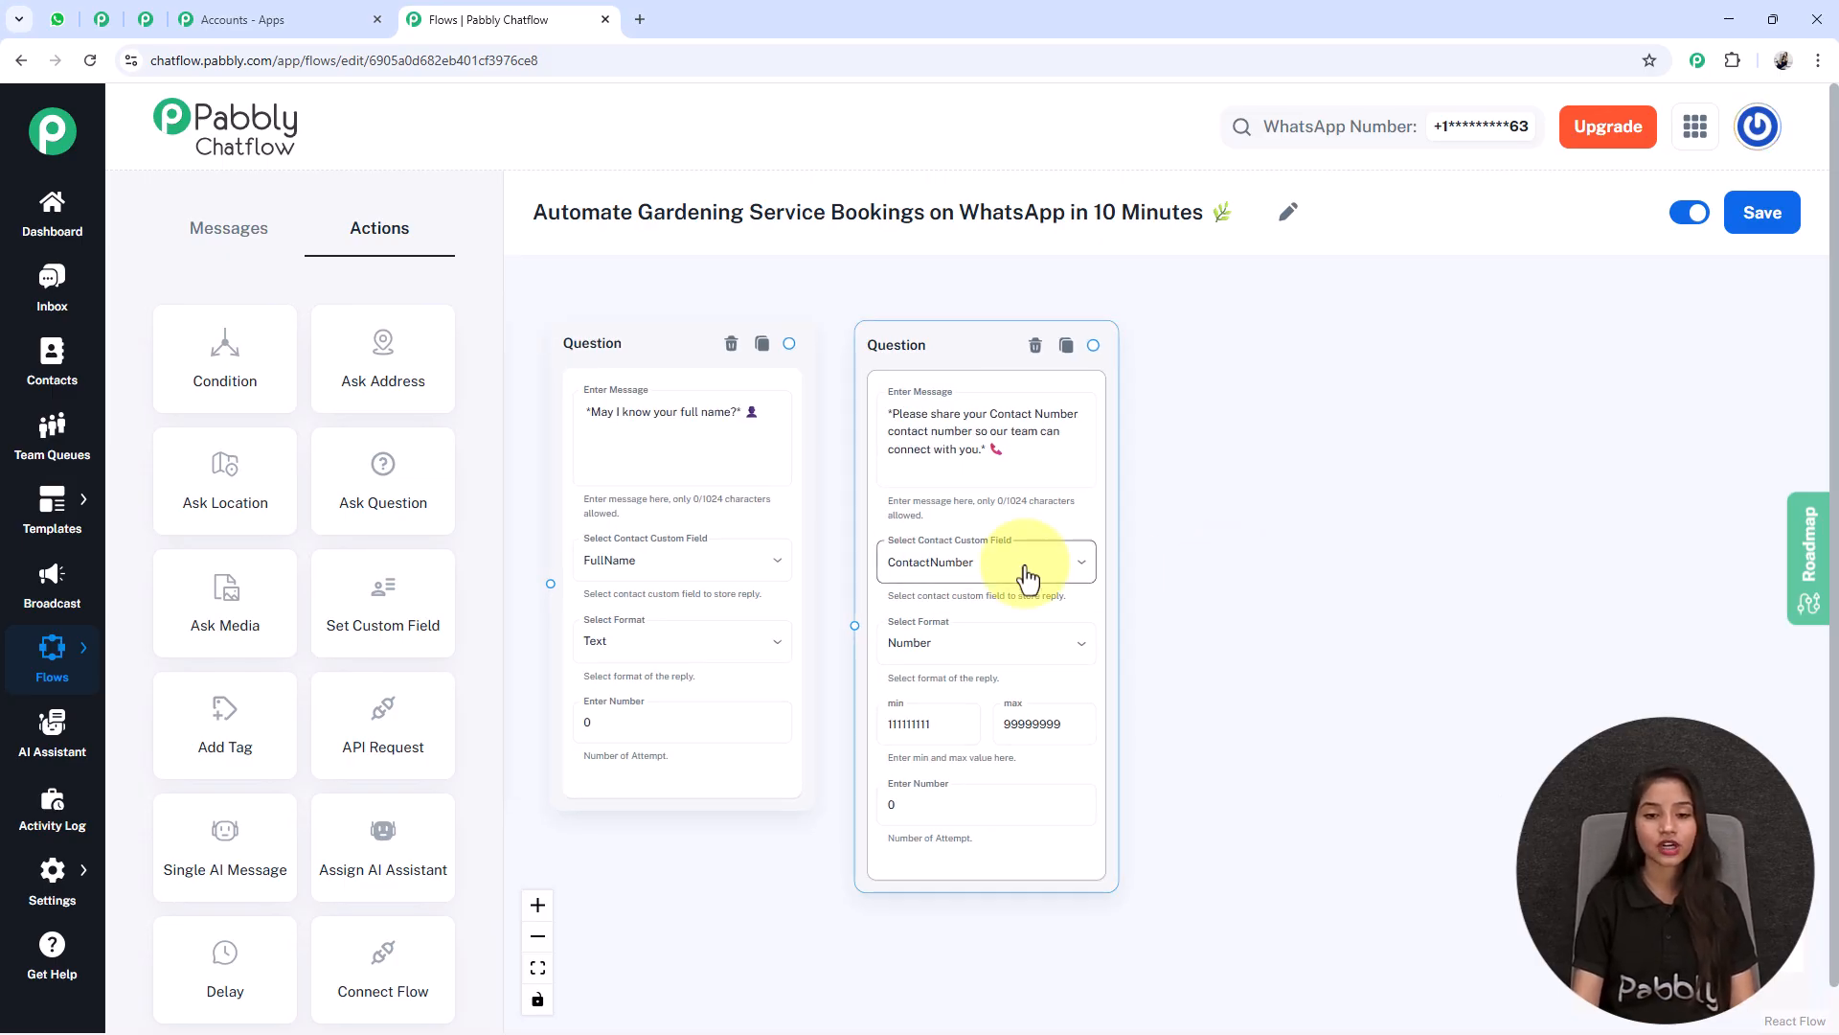
pyautogui.scroll(3, 945, 668)
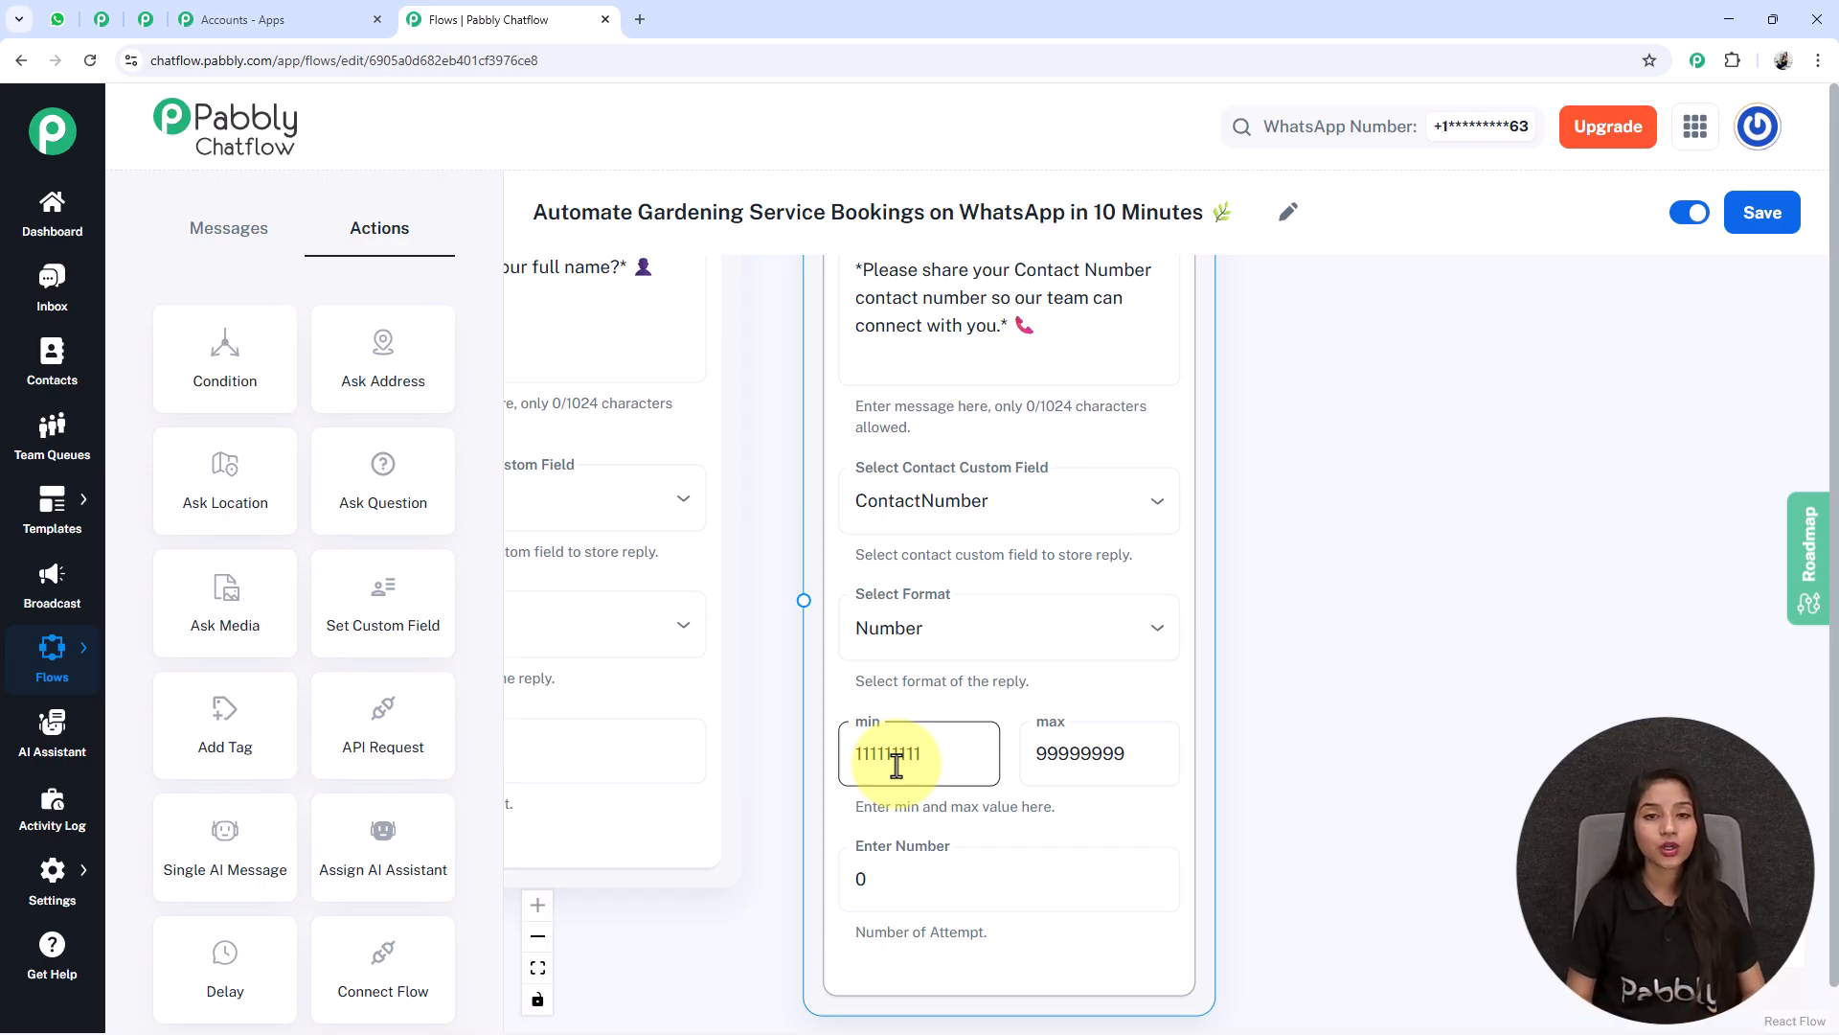
# - Connect the address, visit date, full name and contact number questions in sequence, and move the contact number node slightly up
pyautogui.scroll(-5, 968, 668)
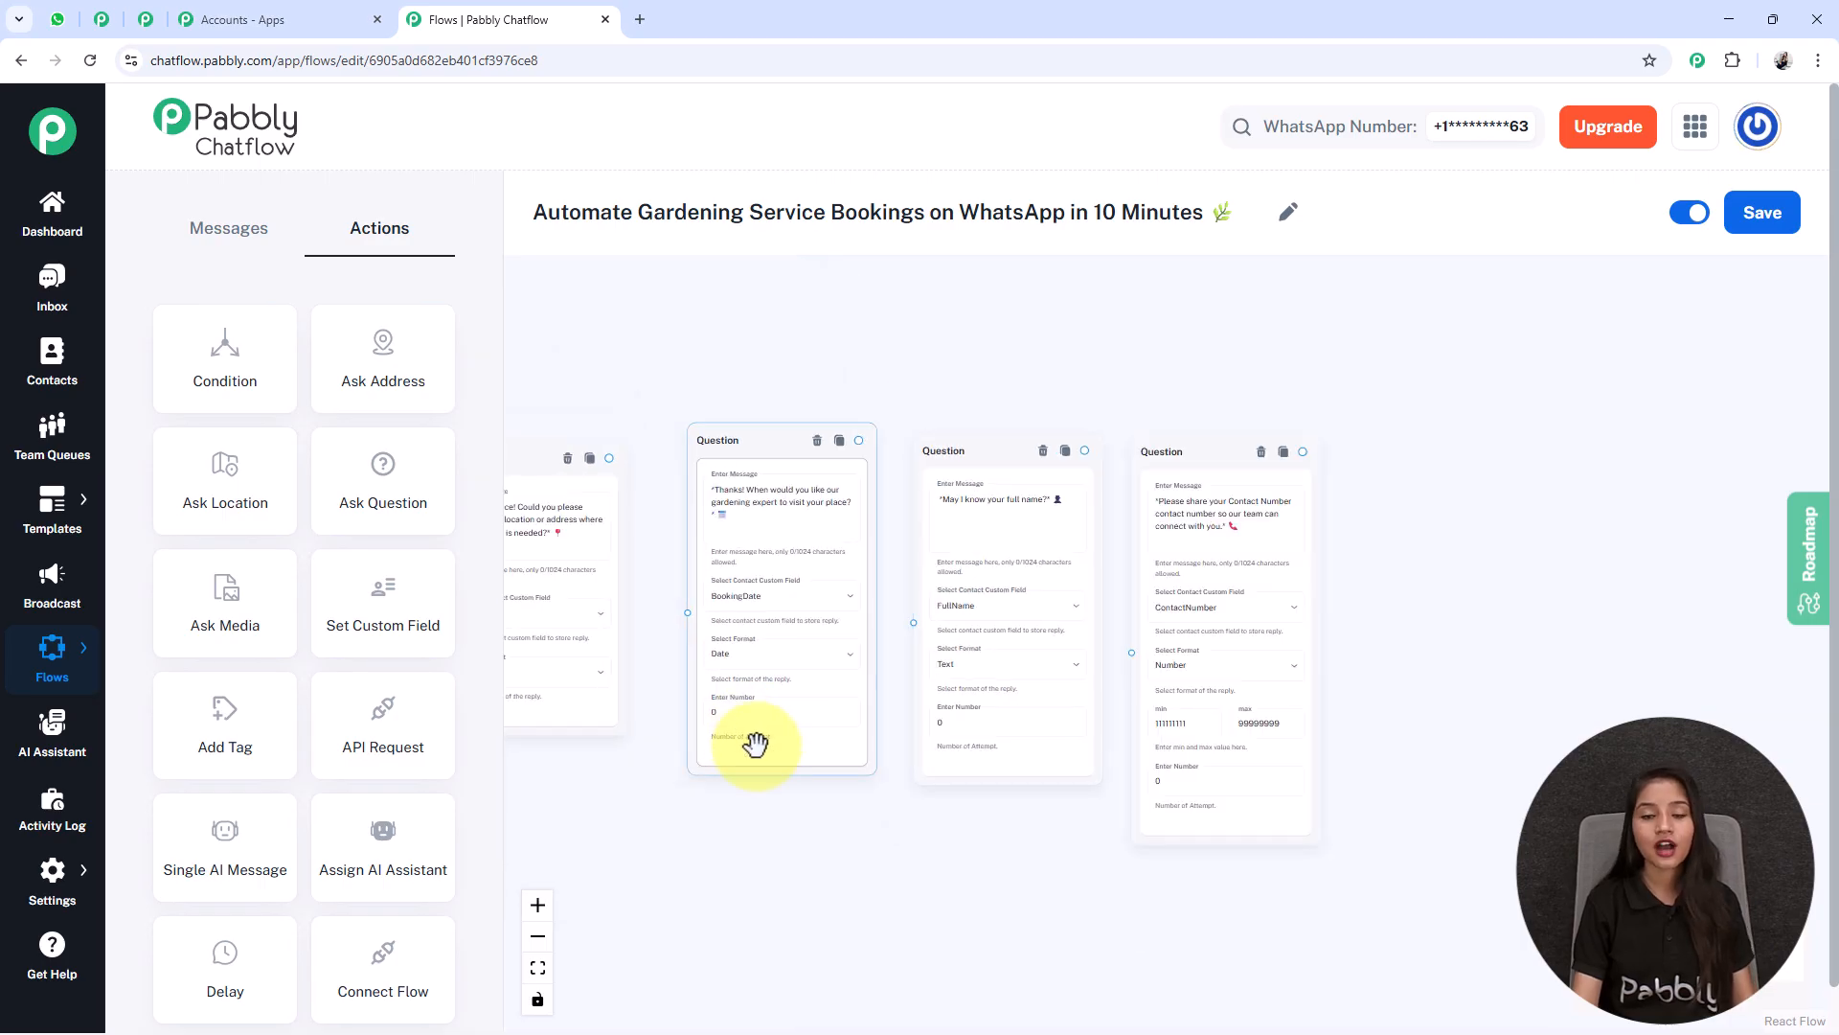
pyautogui.scroll(-3, 854, 727)
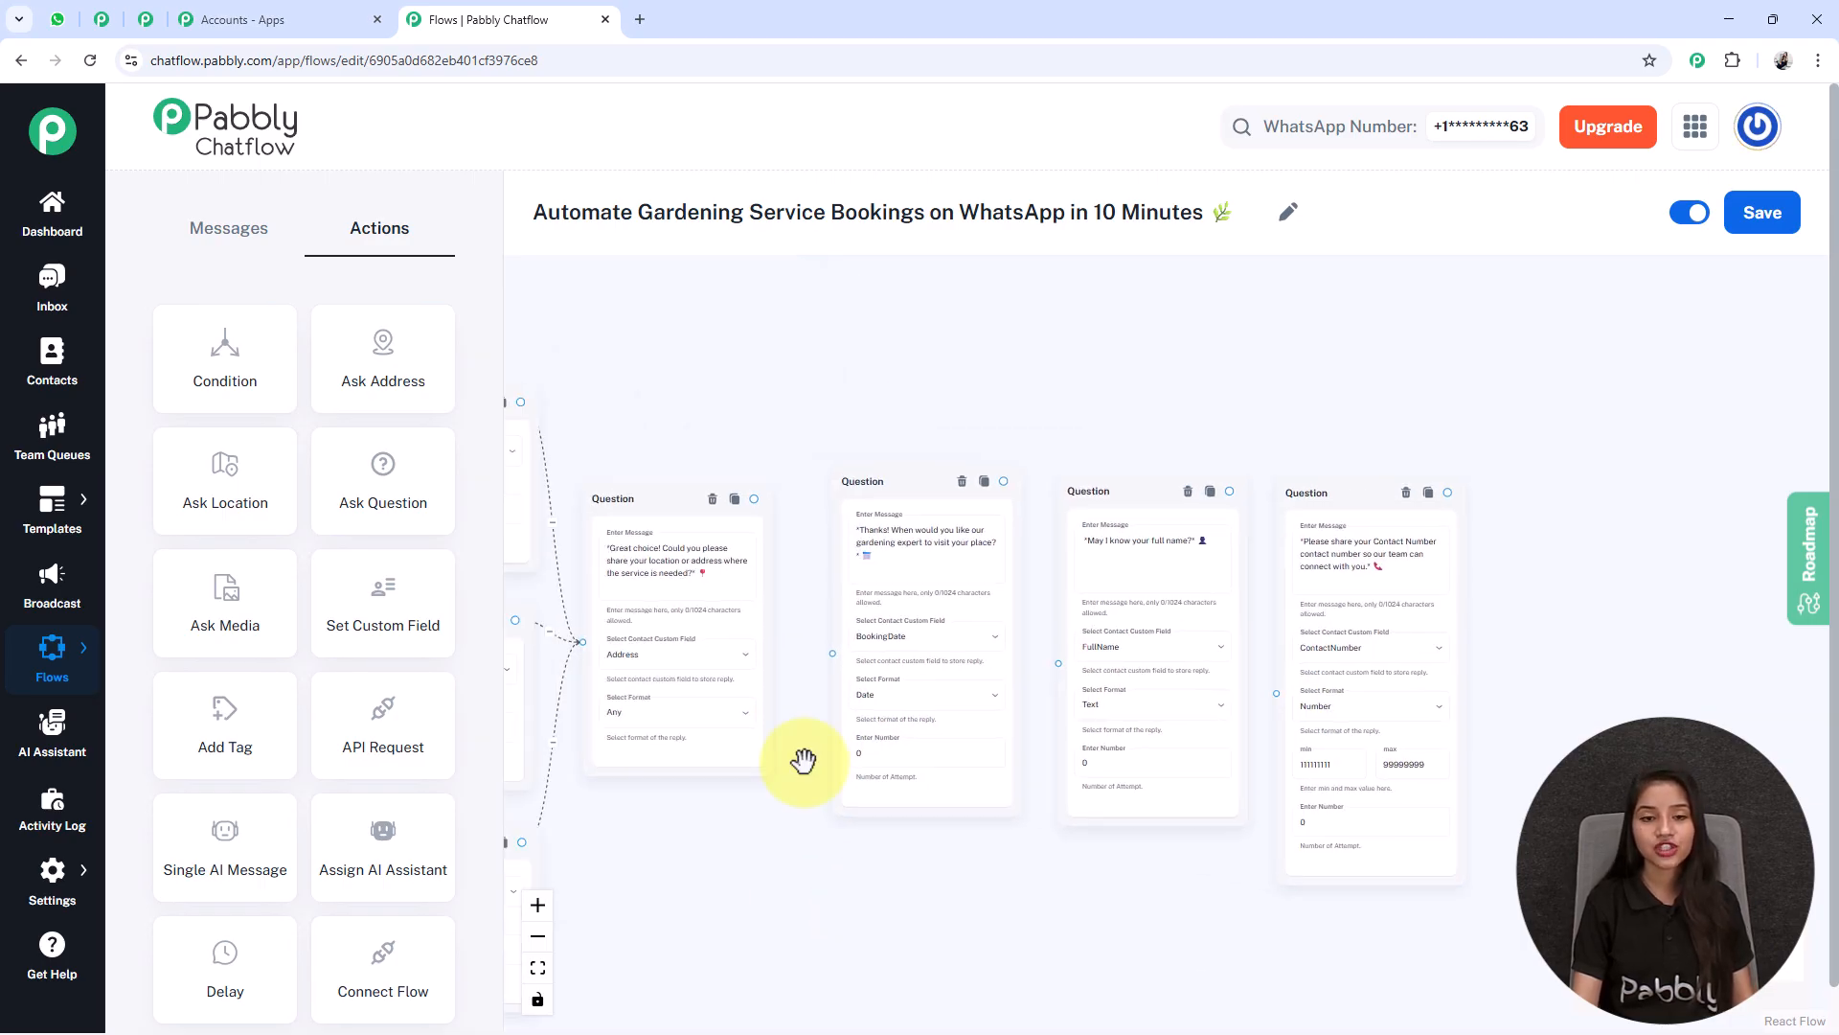
pyautogui.scroll(-3, 980, 687)
pyautogui.moveTo(980, 688); pyautogui.dragTo(1054, 837)
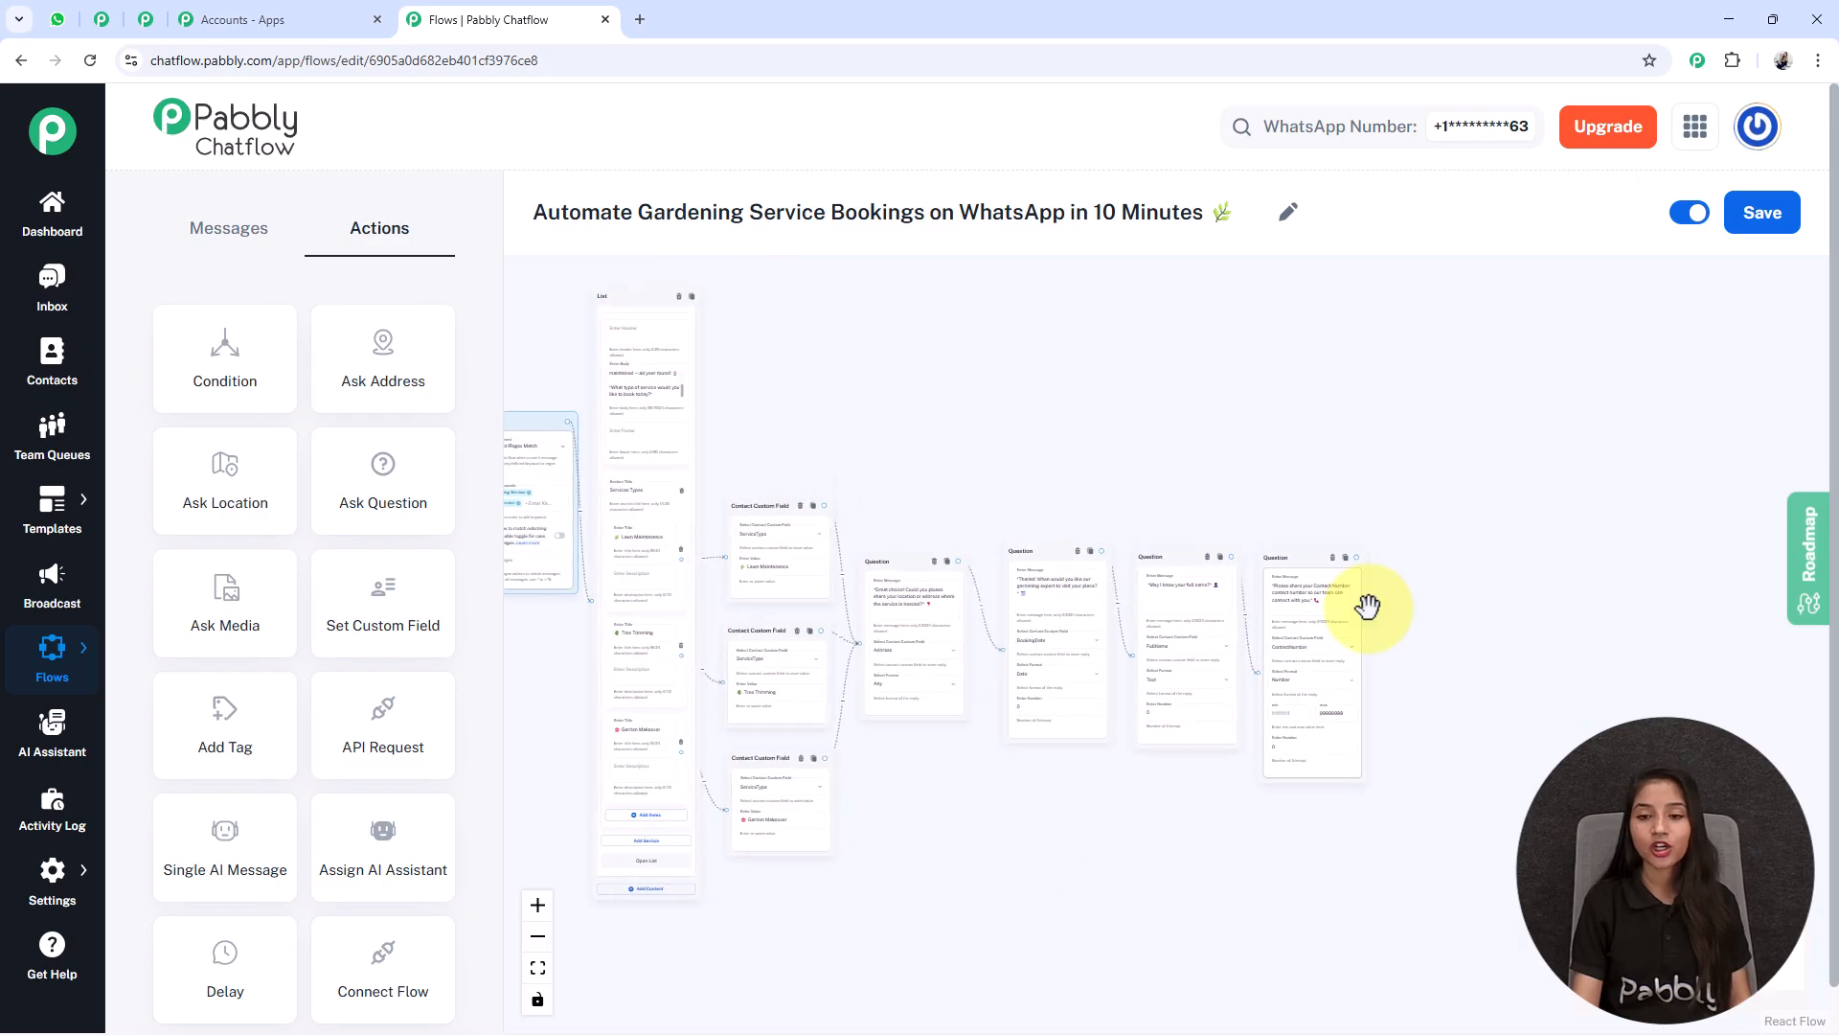
pyautogui.moveTo(1288, 565); pyautogui.dragTo(1291, 553)
pyautogui.click(1183, 809)
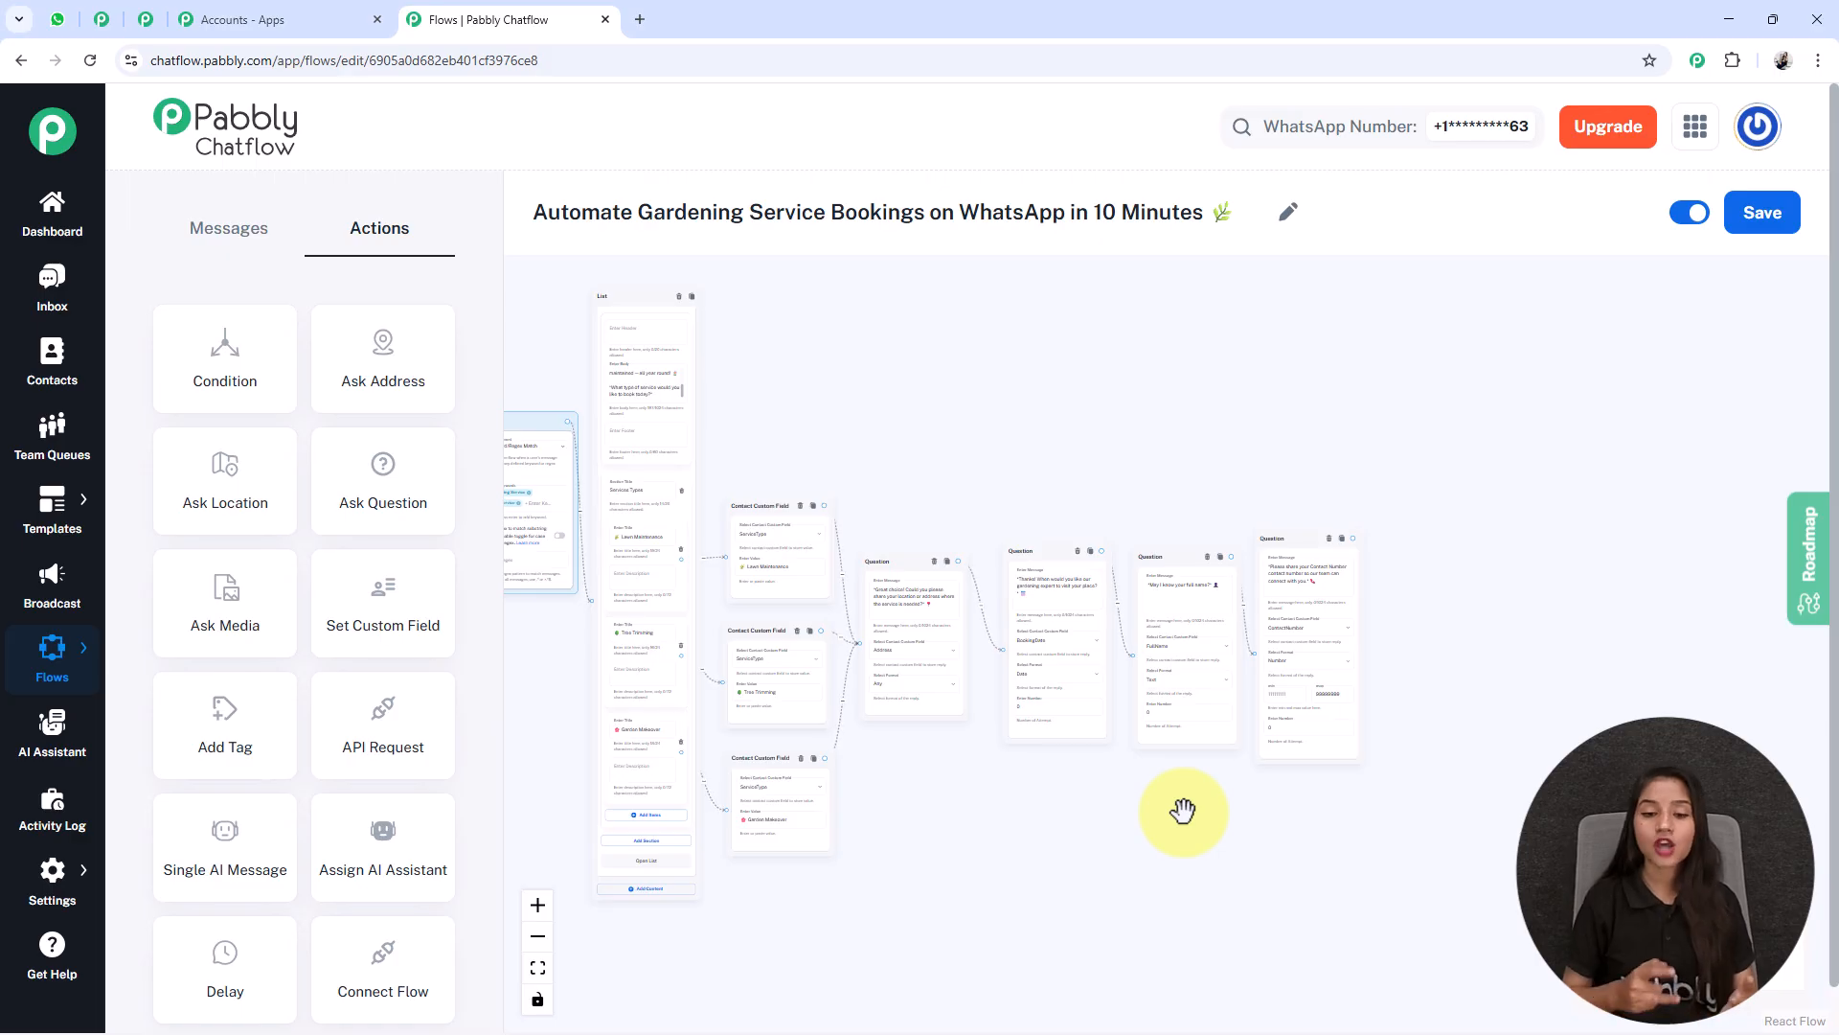
pyautogui.click(1195, 668)
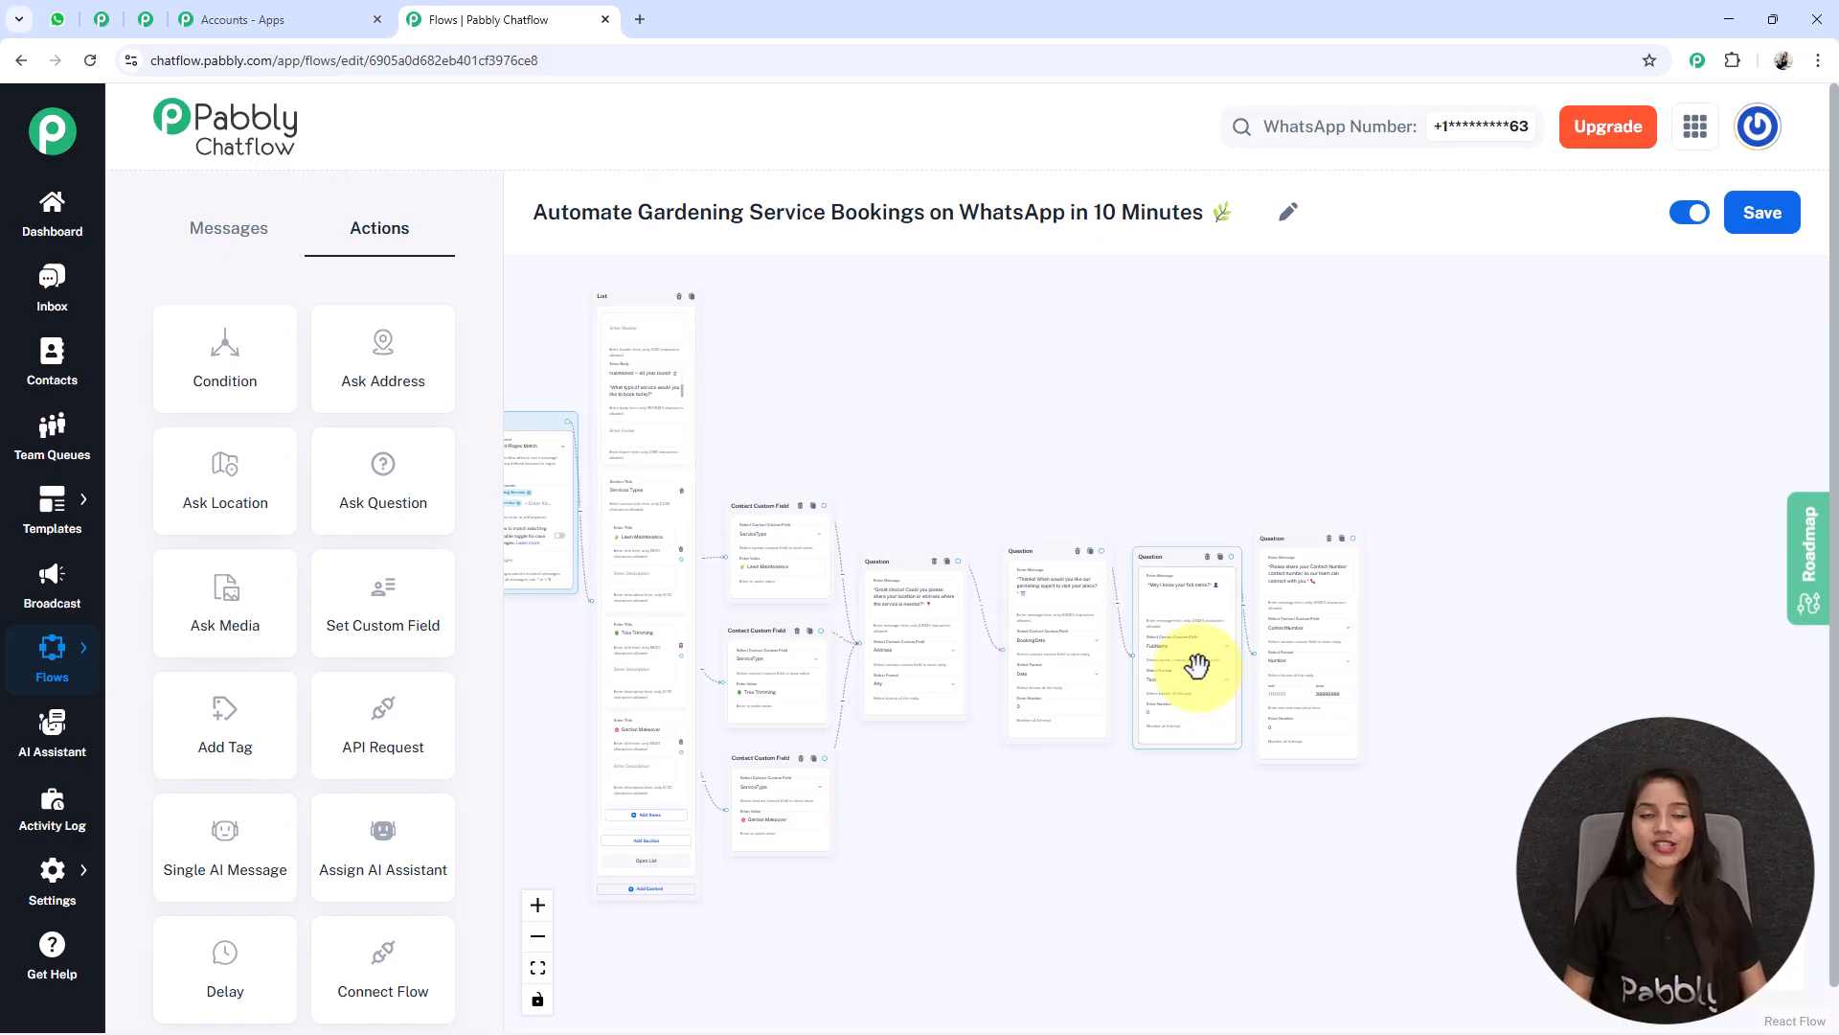
pyautogui.click(1752, 296)
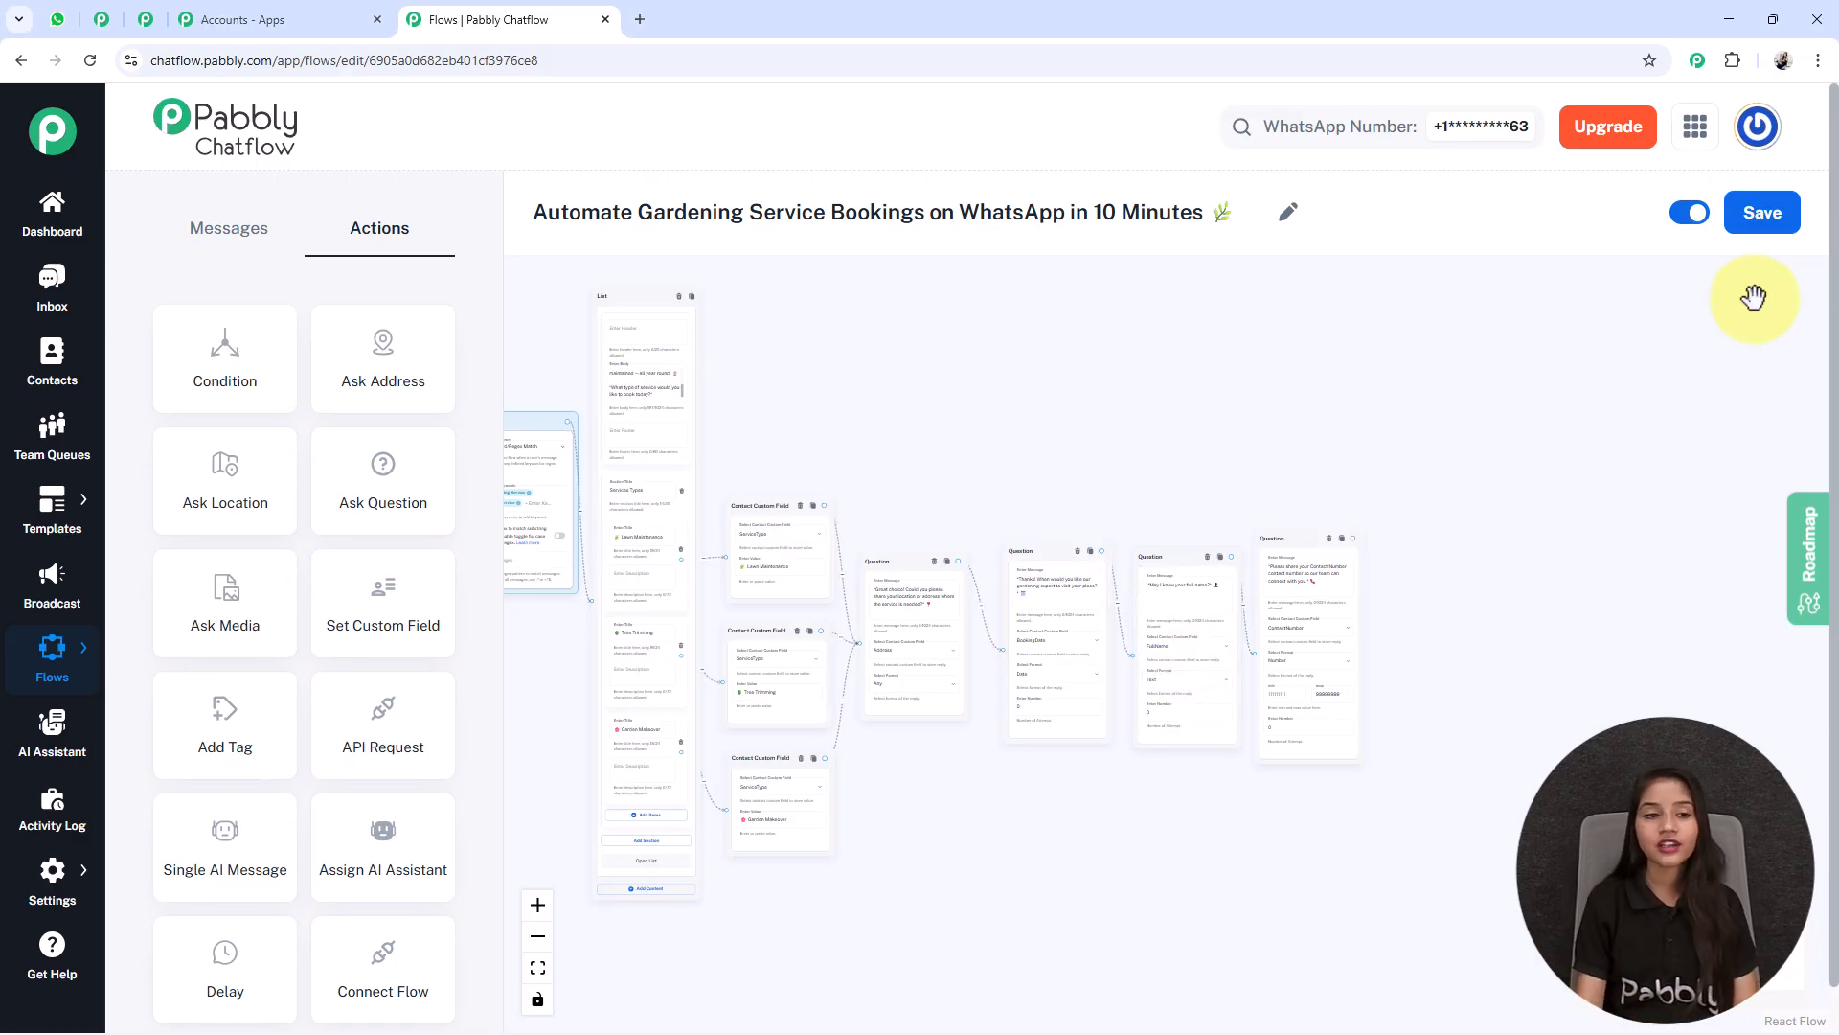
# - Add a Text Button message after the contact number question and paste in the "Your Gardening Service Booking is Confirmed!" text
pyautogui.click(239, 235)
pyautogui.moveTo(226, 341); pyautogui.dragTo(1376, 568)
pyautogui.scroll(5, 1376, 568)
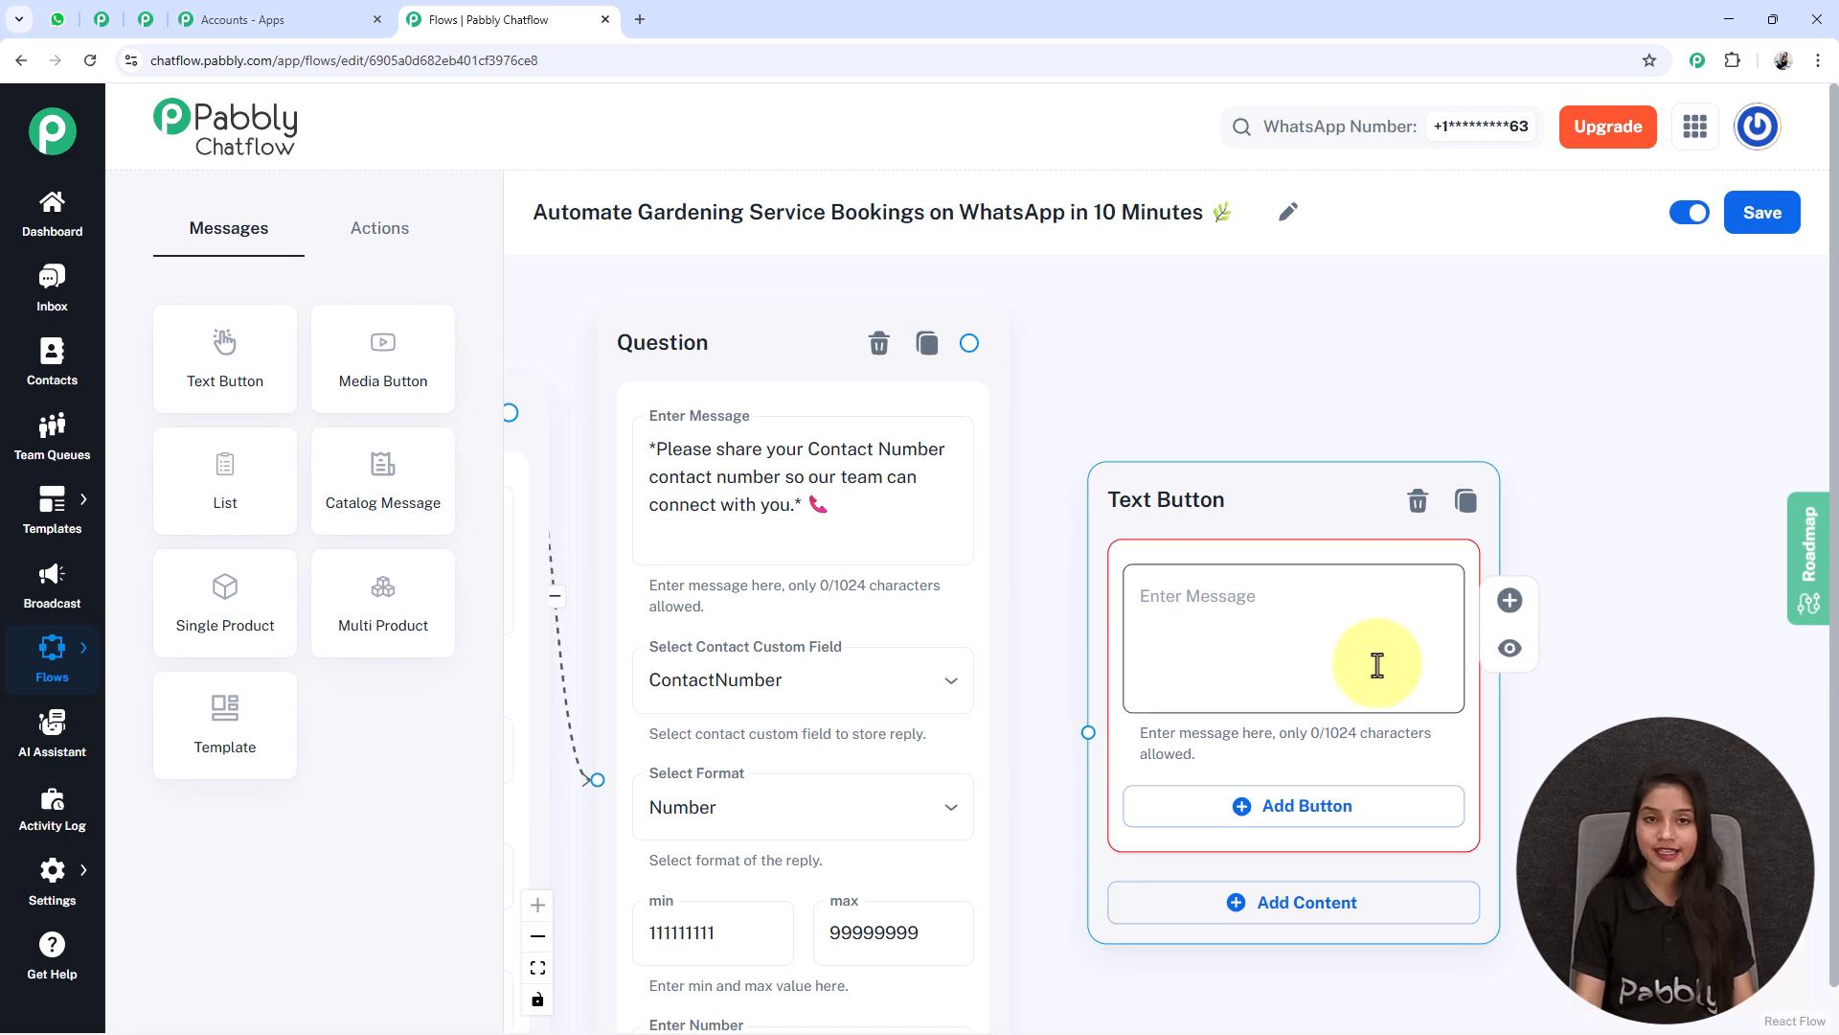
pyautogui.click(1261, 632)
pyautogui.hotkey('ctrl', 'v')
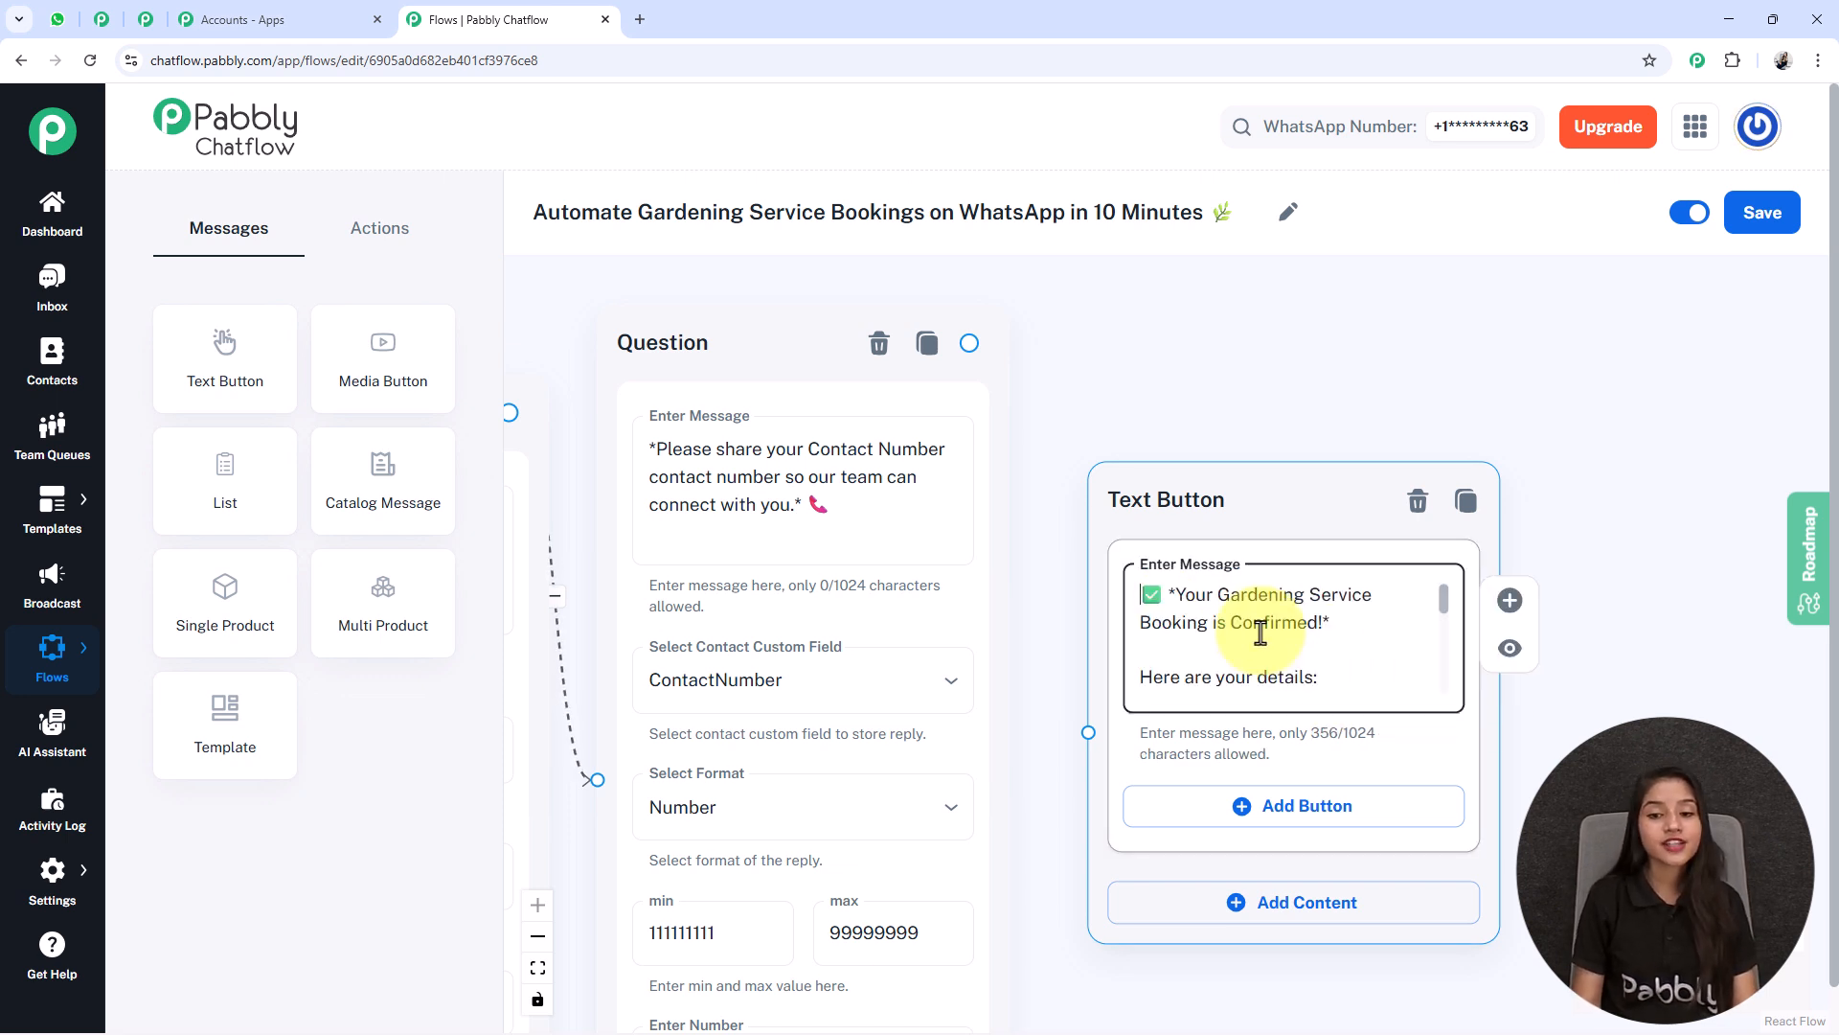
# - Examine the custom field placeholders in the confirmation message and compare them with the fields stored by the question nodes
pyautogui.scroll(-3, 1261, 632)
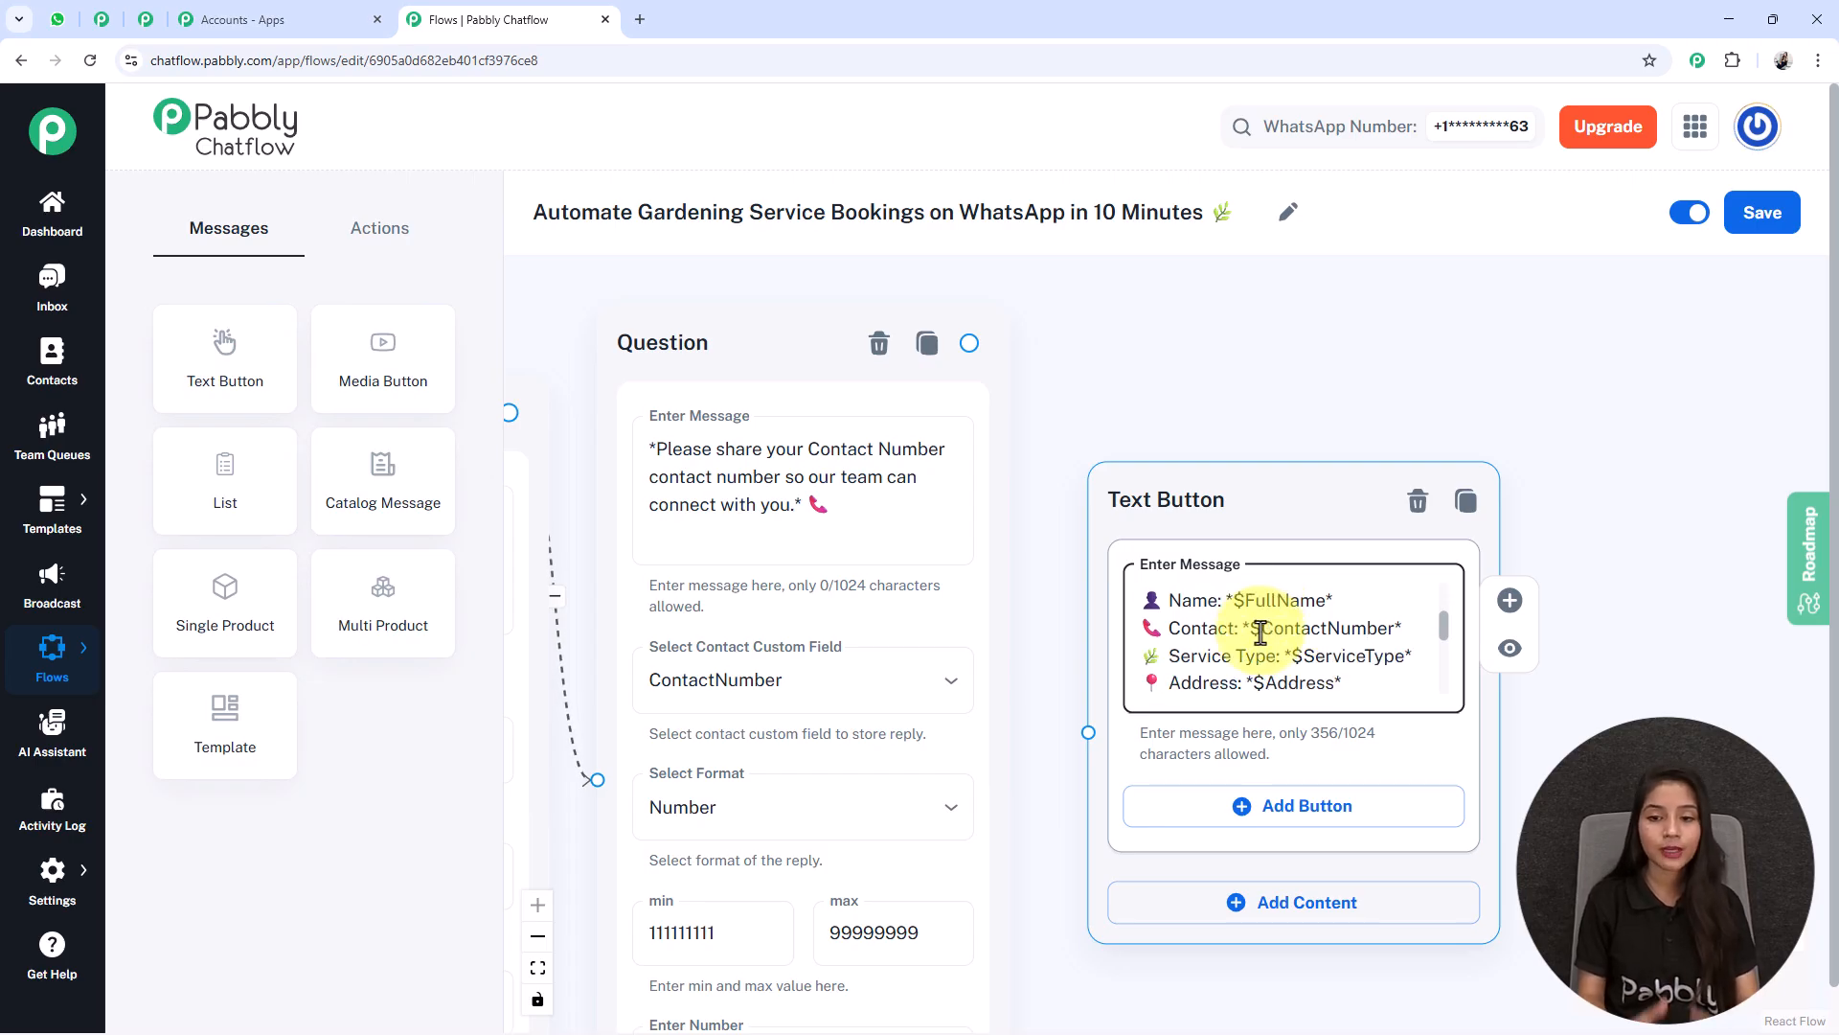
pyautogui.scroll(-1, 1261, 632)
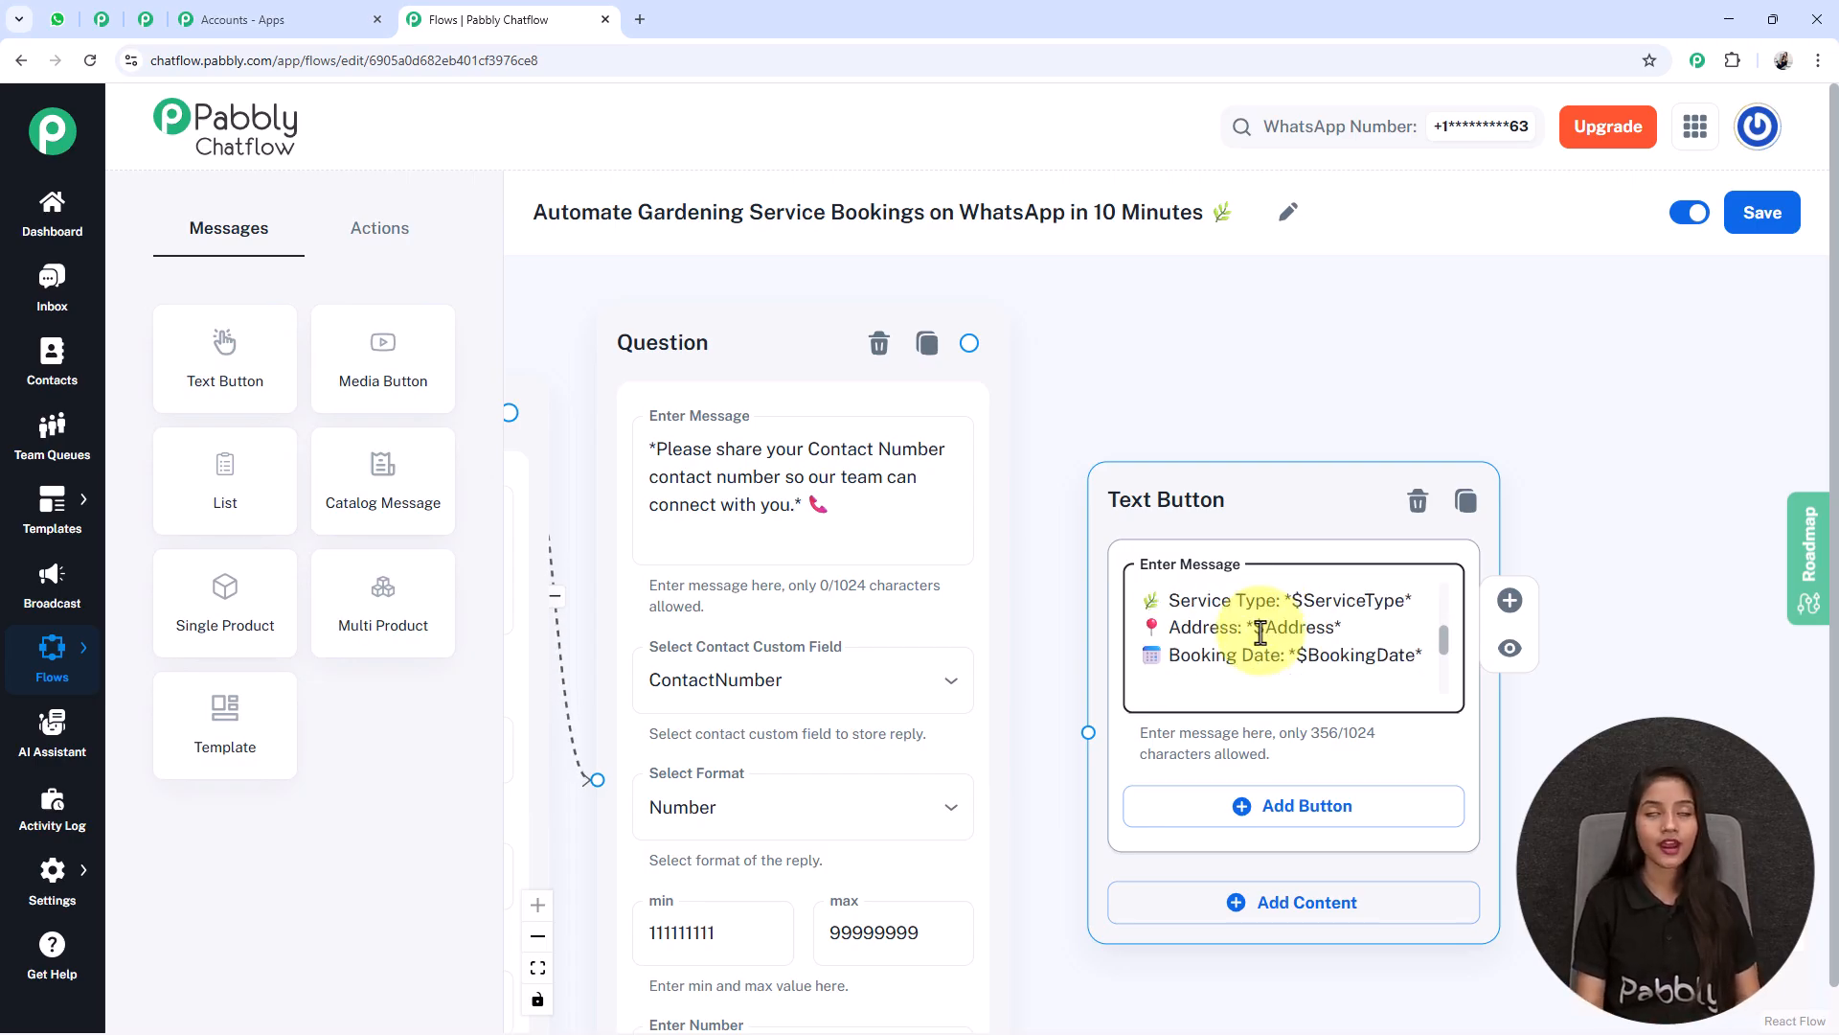
pyautogui.scroll(1, 1261, 633)
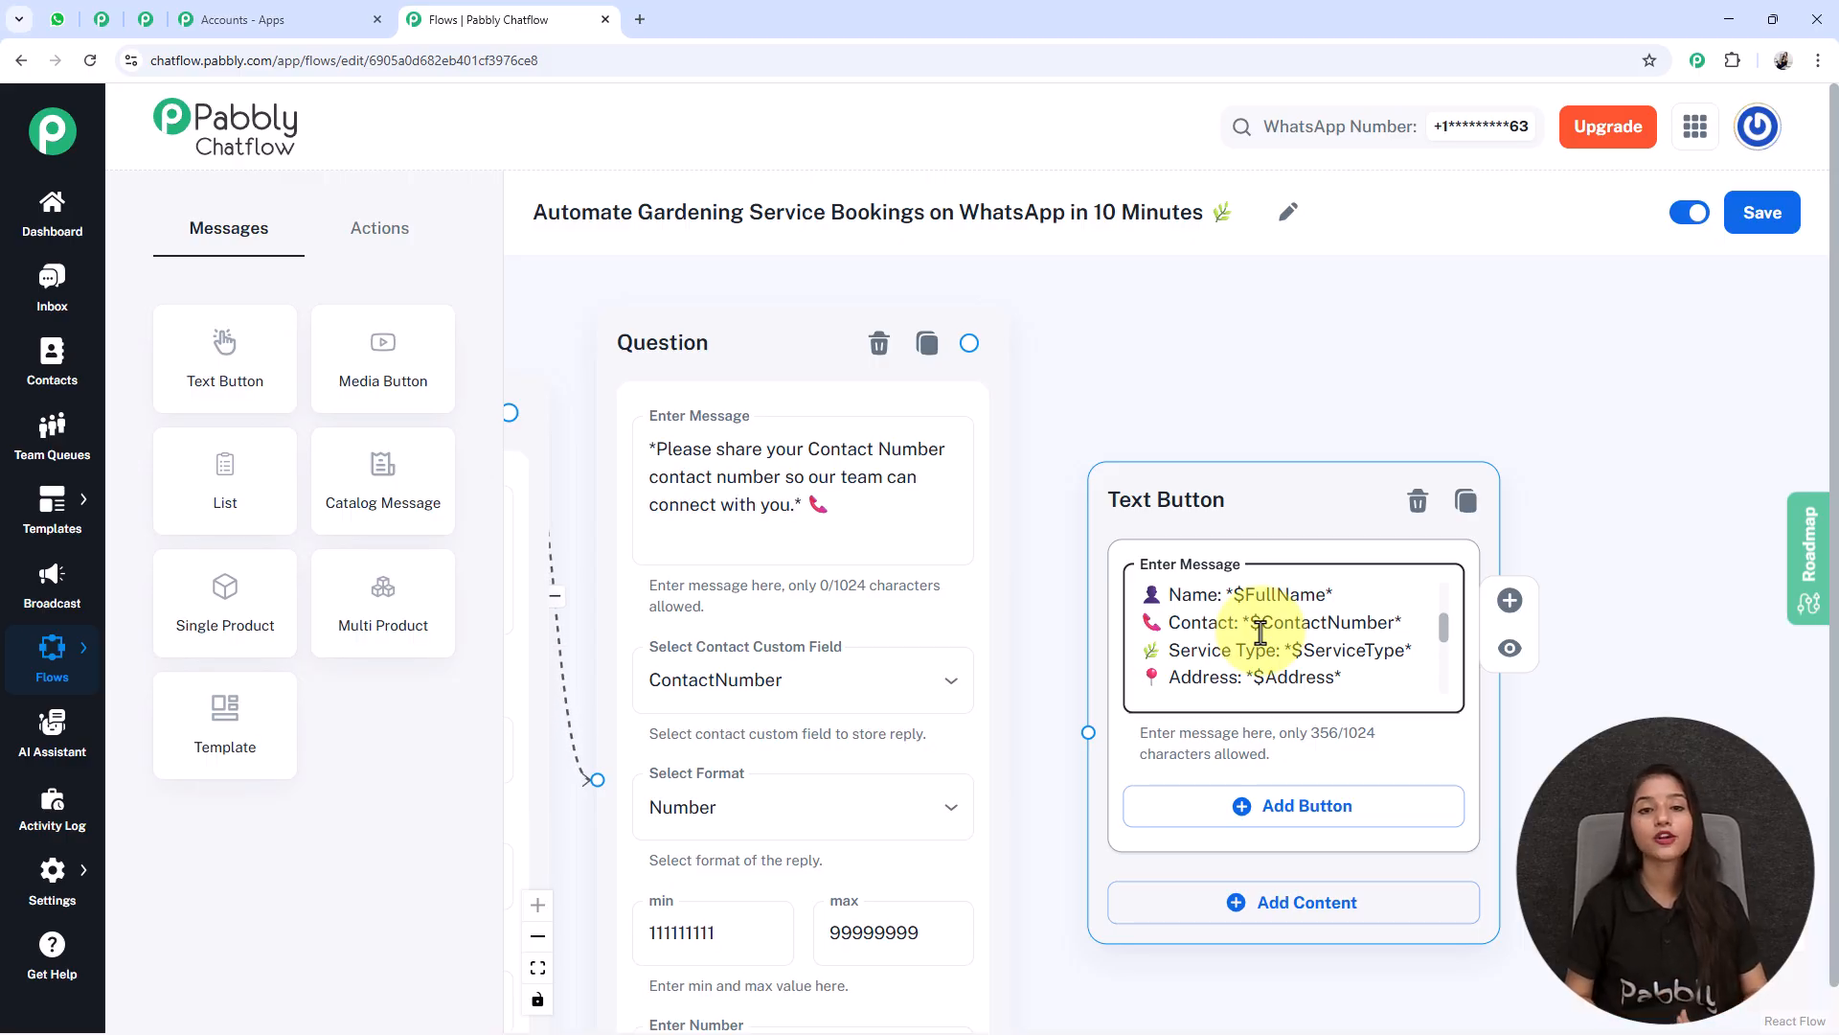
pyautogui.scroll(-5, 1261, 632)
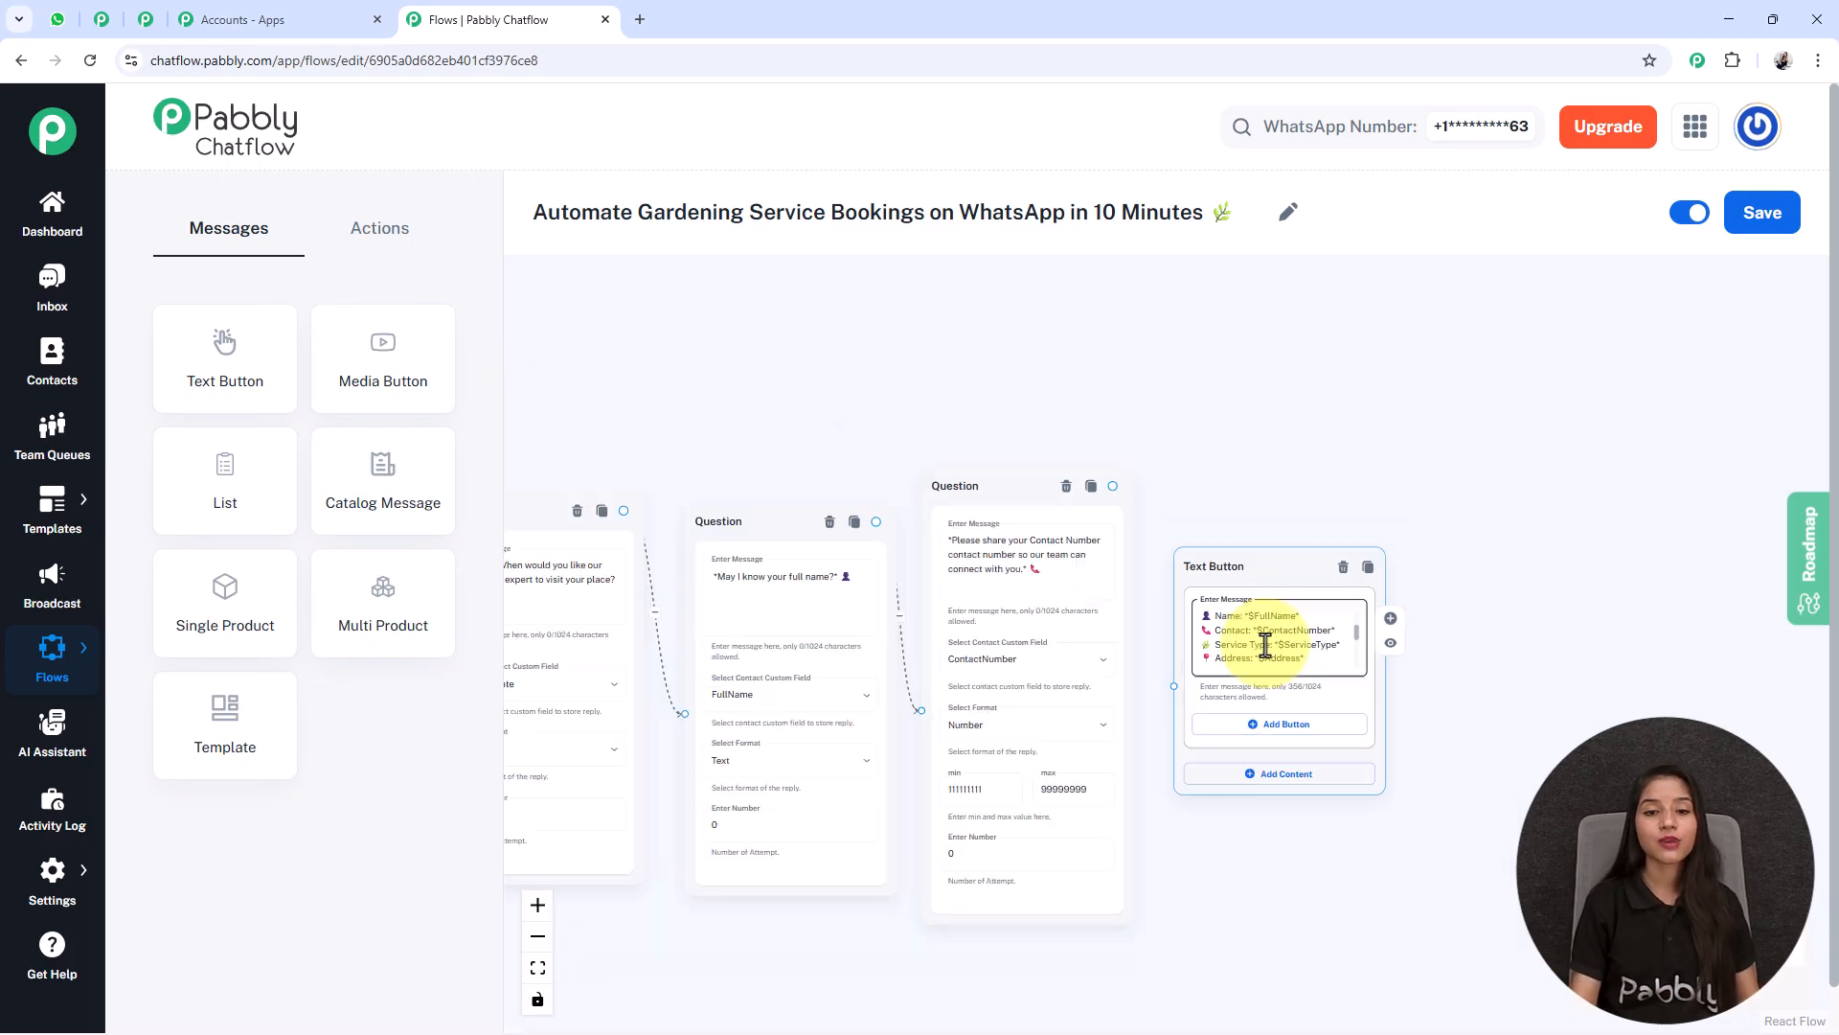
pyautogui.scroll(3, 1109, 704)
pyautogui.scroll(-1, 1141, 677)
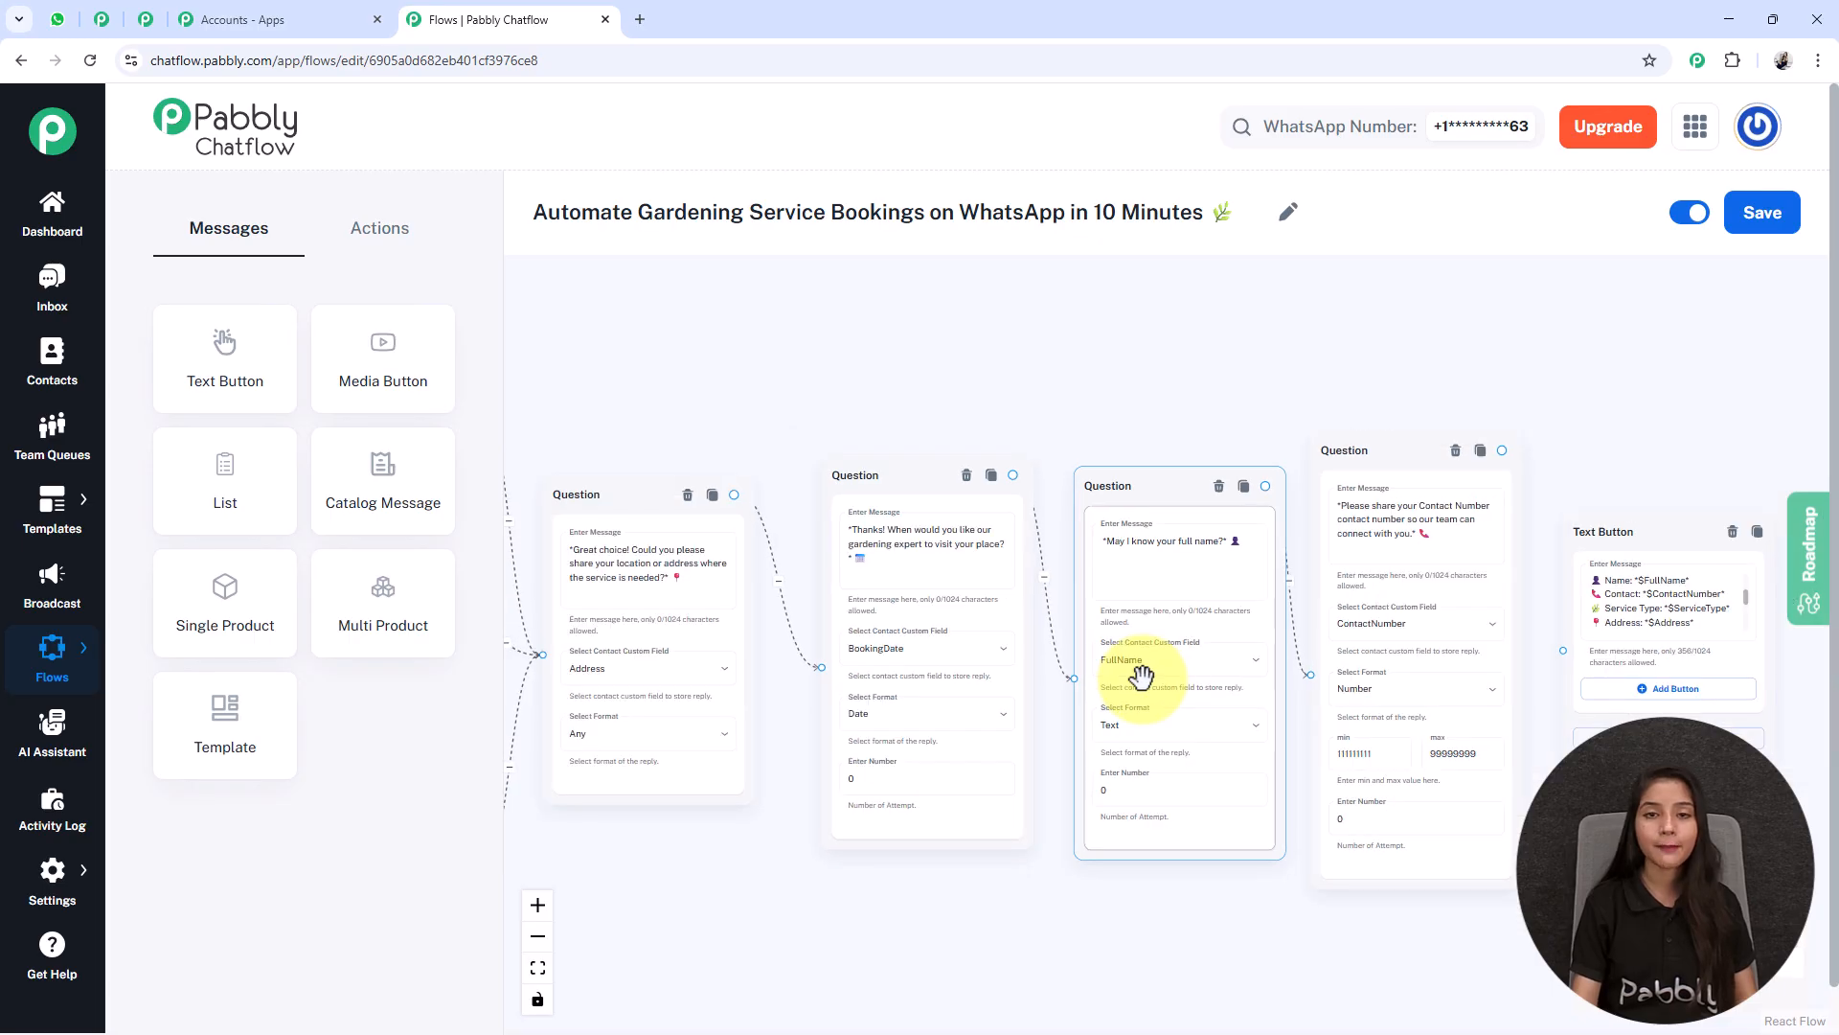
pyautogui.scroll(3, 1322, 521)
pyautogui.scroll(-1, 1392, 539)
pyautogui.scroll(-5, 1102, 652)
pyautogui.scroll(1, 870, 762)
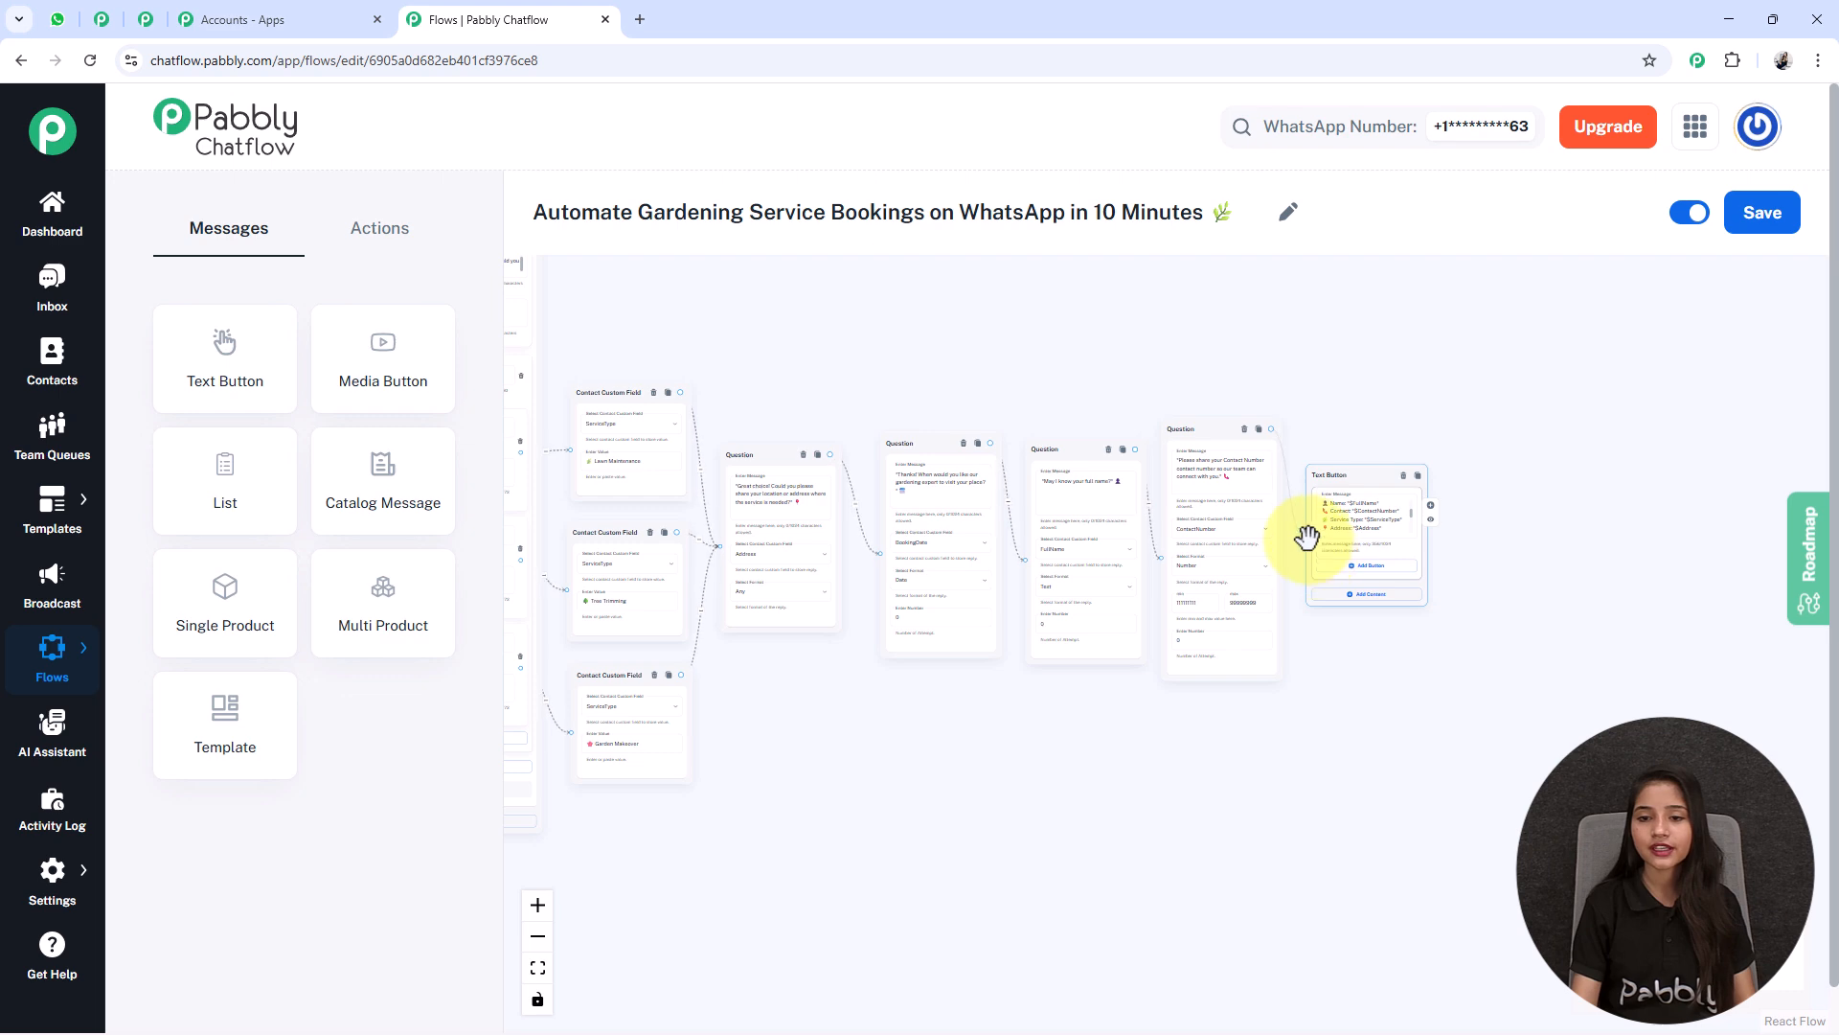
# - Fit the whole flow in view and save it
pyautogui.click(538, 968)
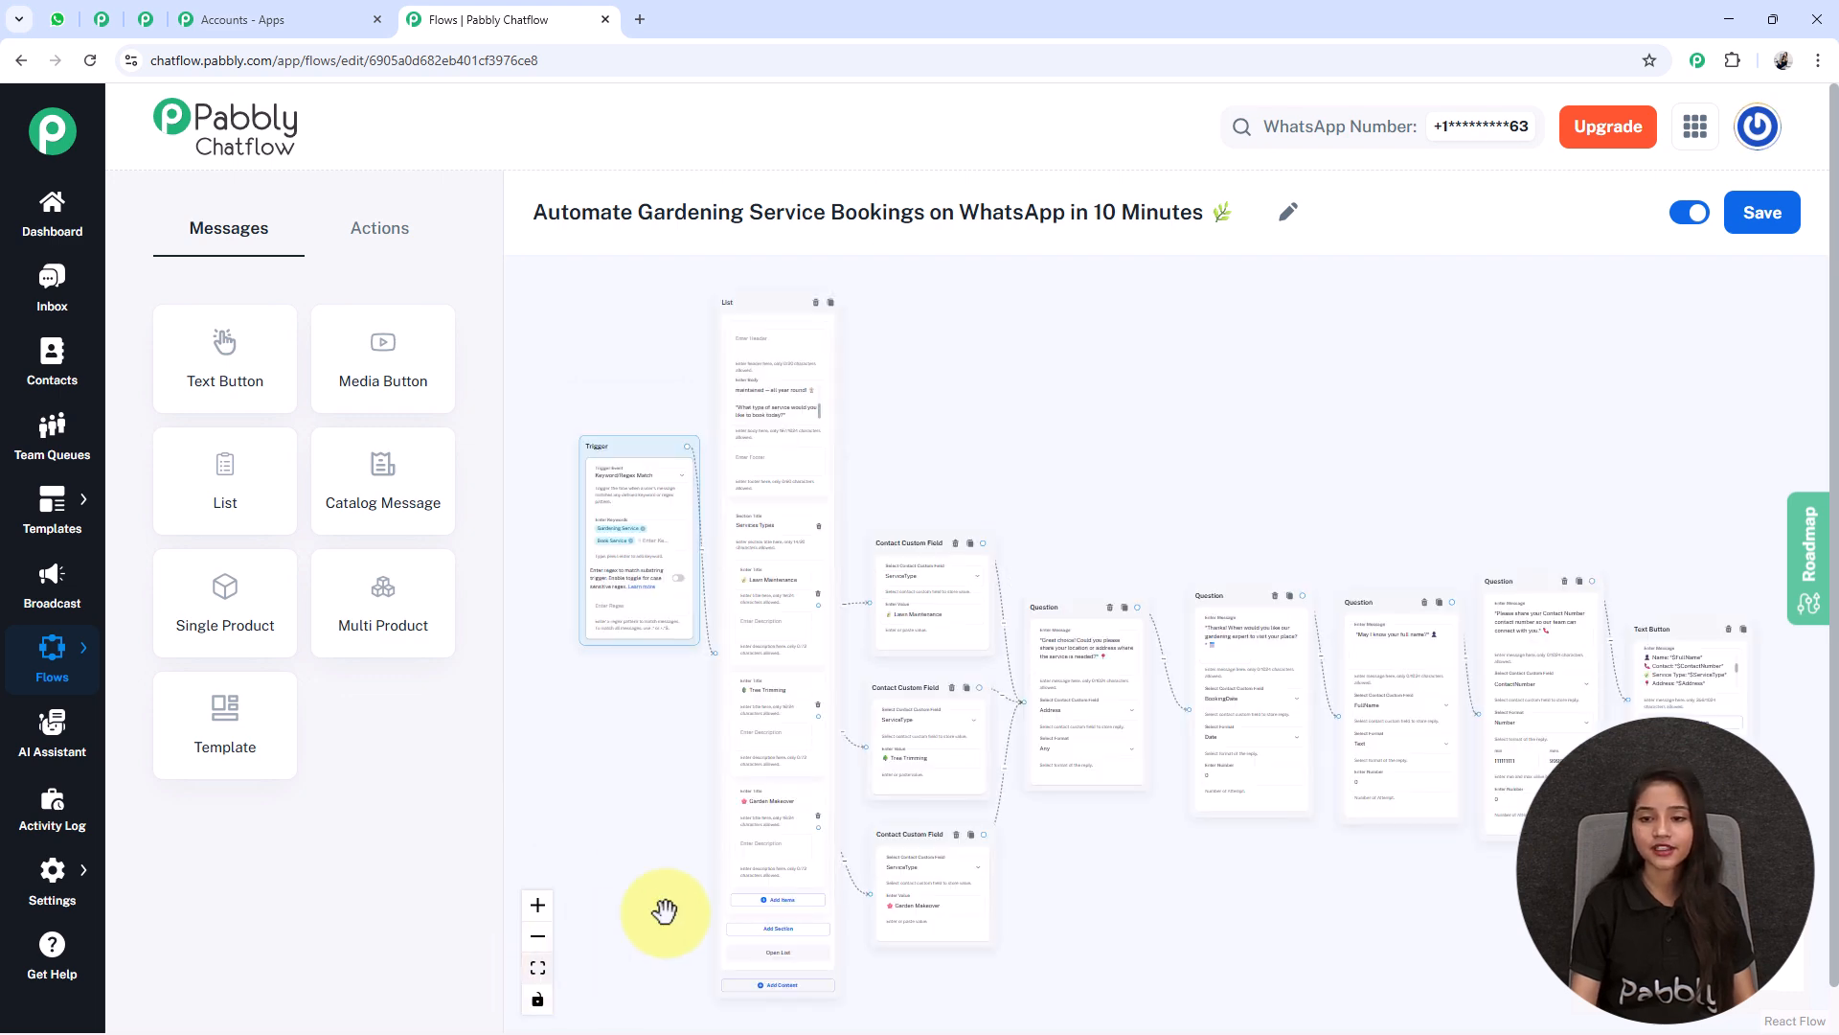
pyautogui.moveTo(1139, 845); pyautogui.dragTo(1069, 831)
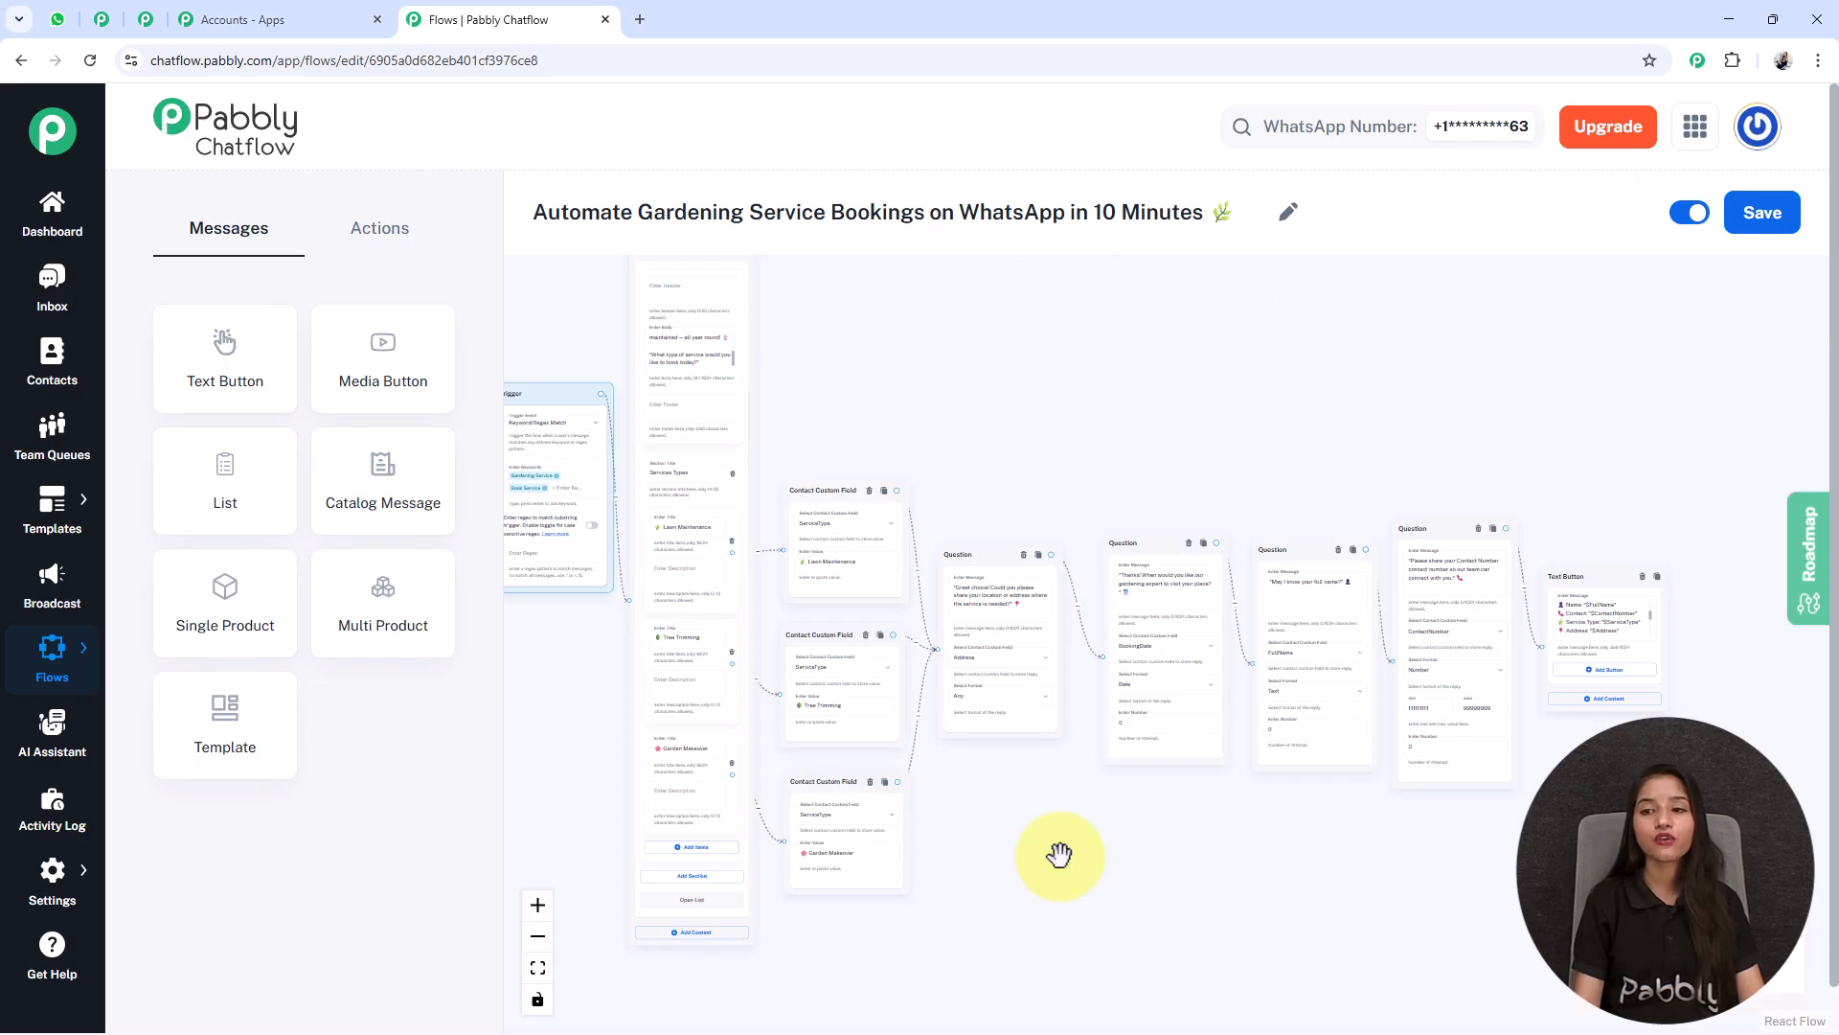
pyautogui.click(1758, 222)
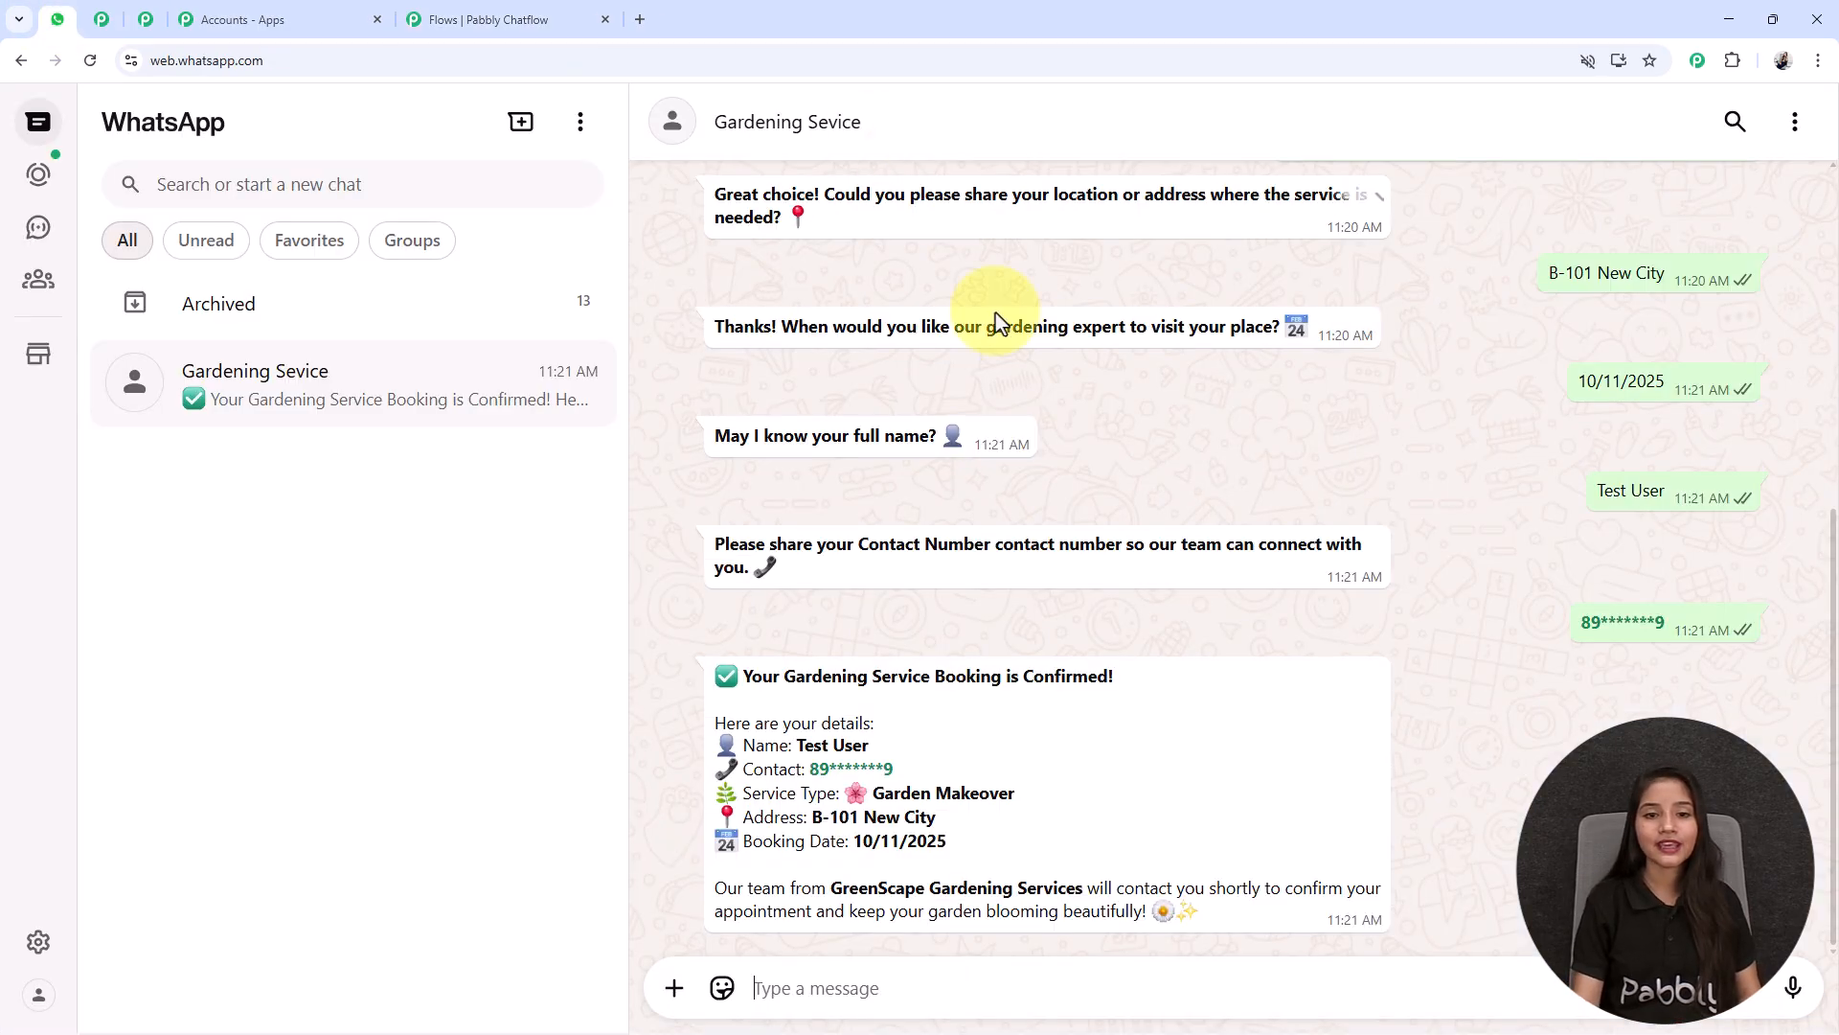
# - Check the test booking conversation in the Gardening Sevice chat on WhatsApp Web and return to the Pabbly Chatflow editor
pyautogui.click(58, 19)
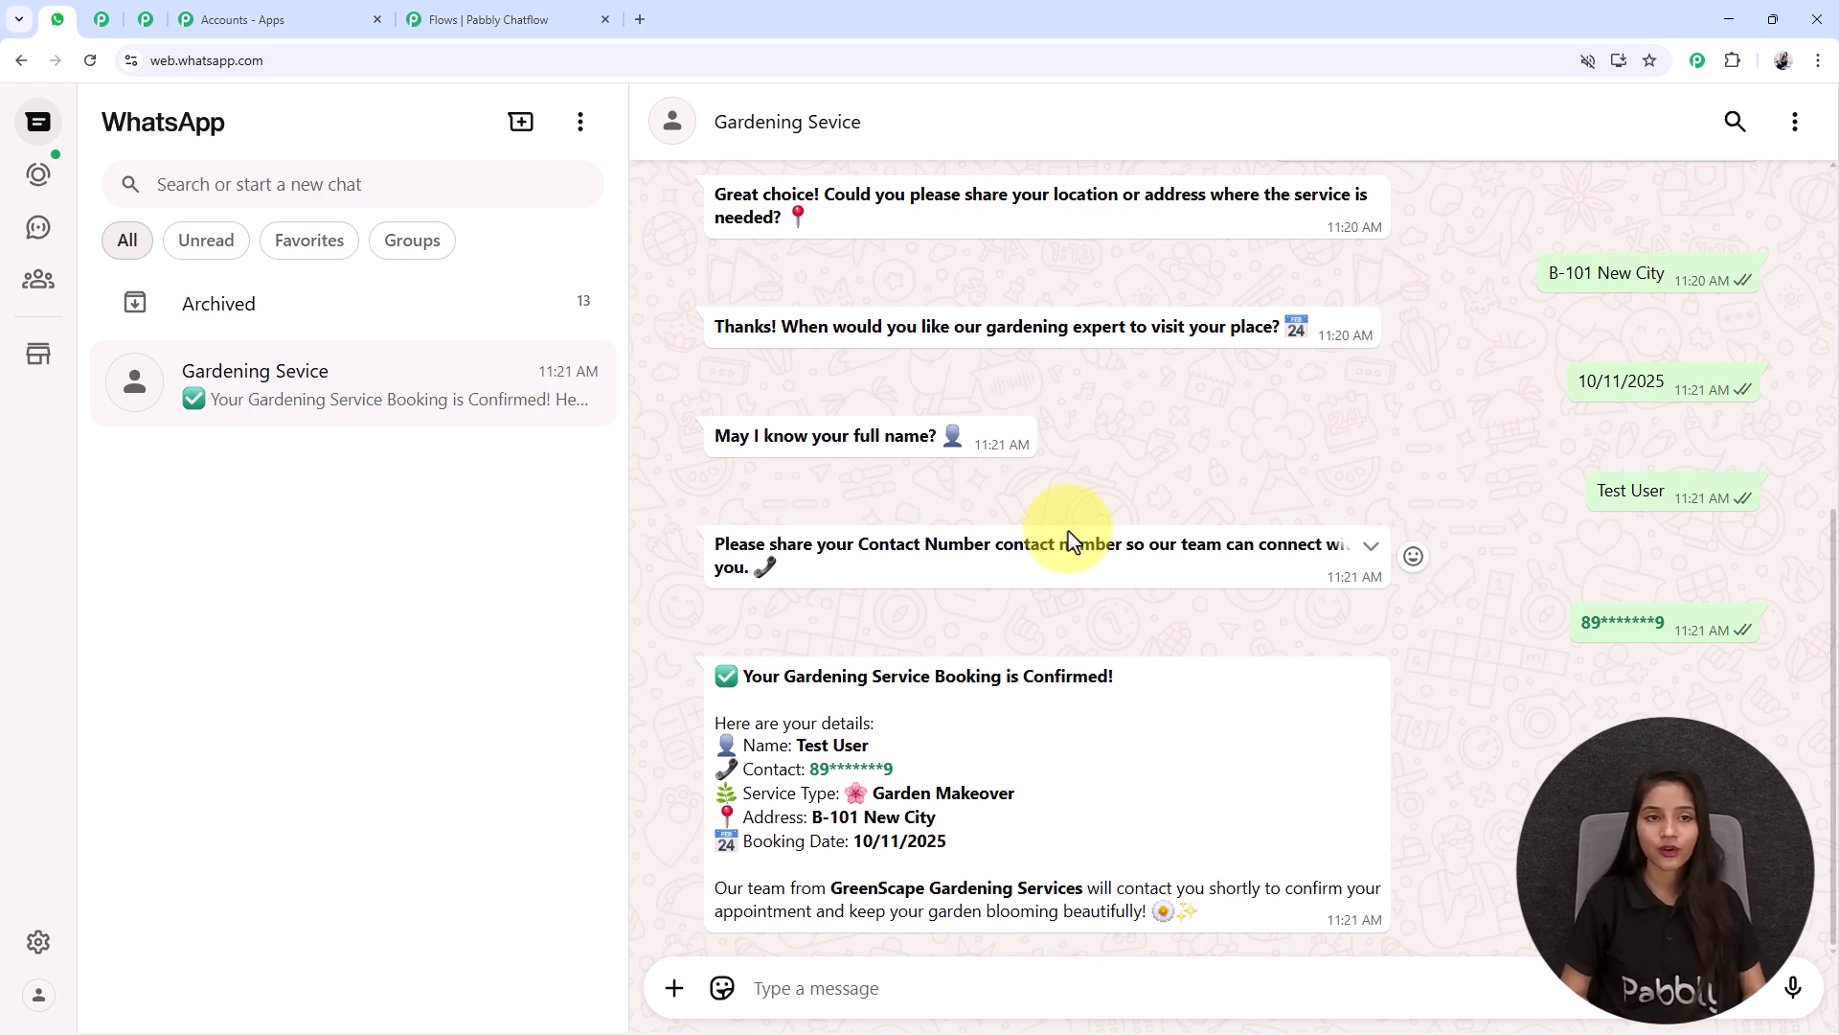
pyautogui.click(479, 20)
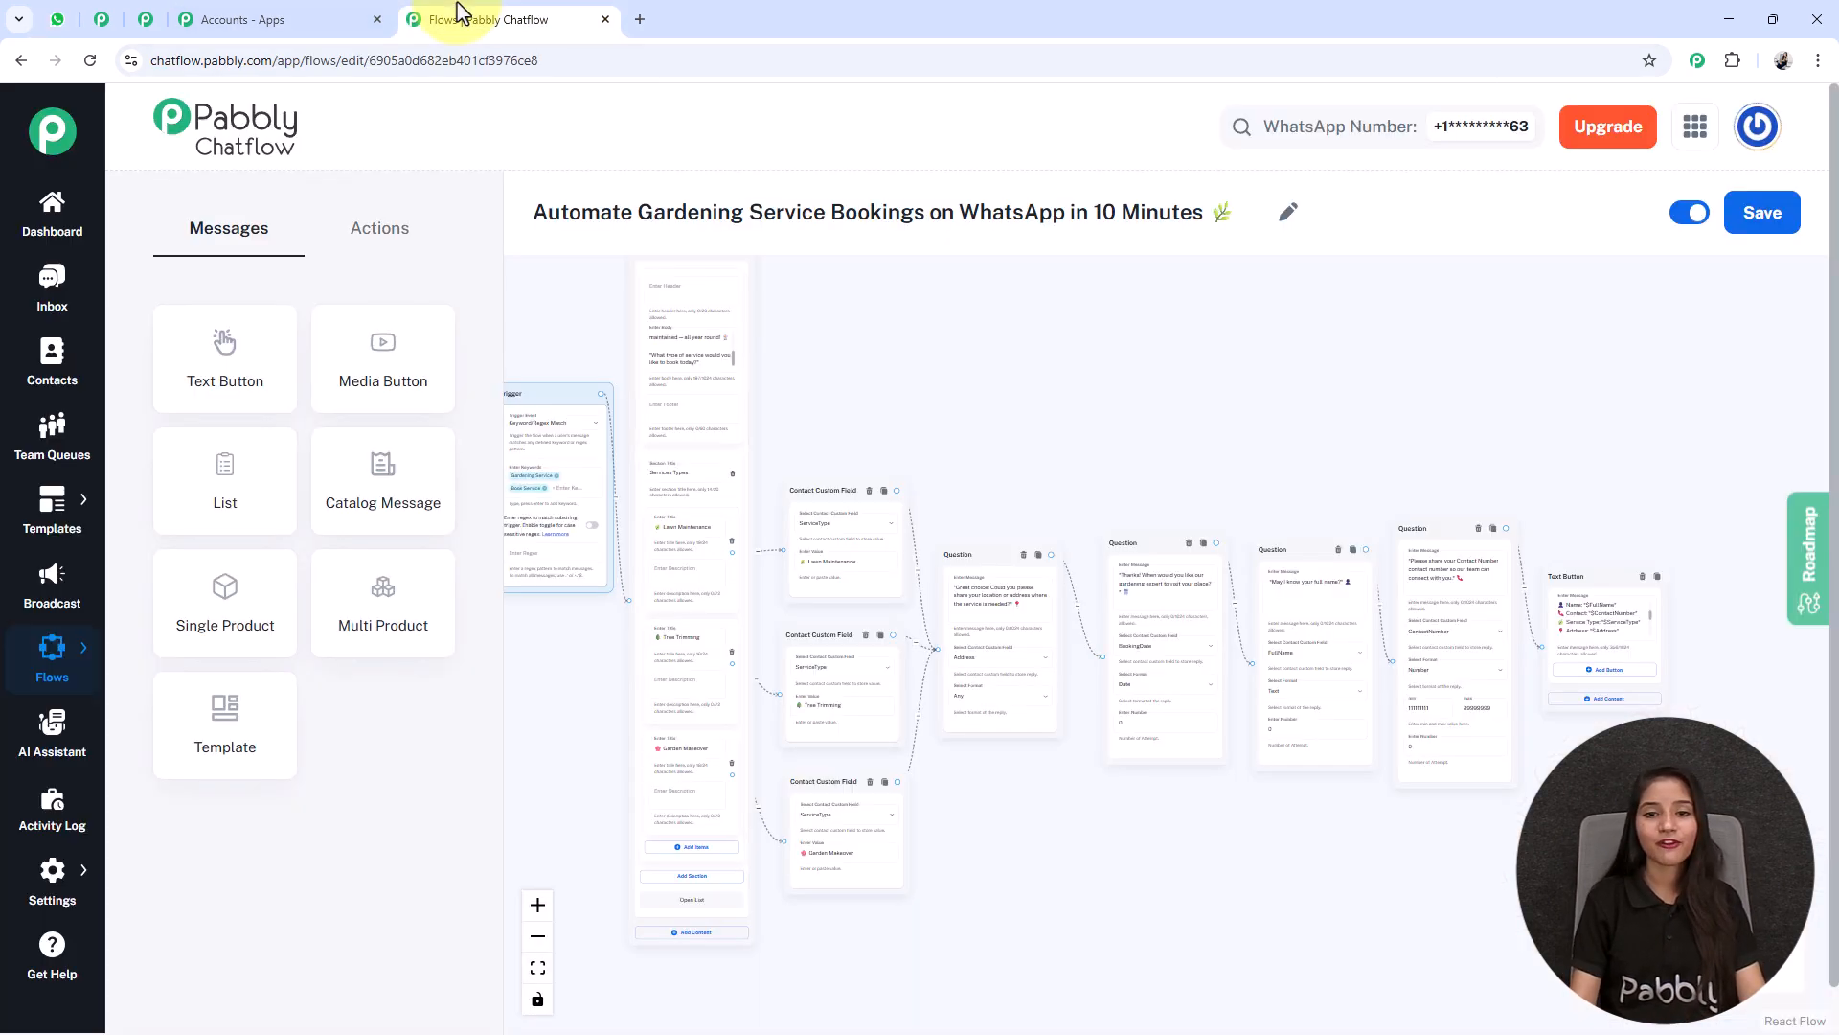